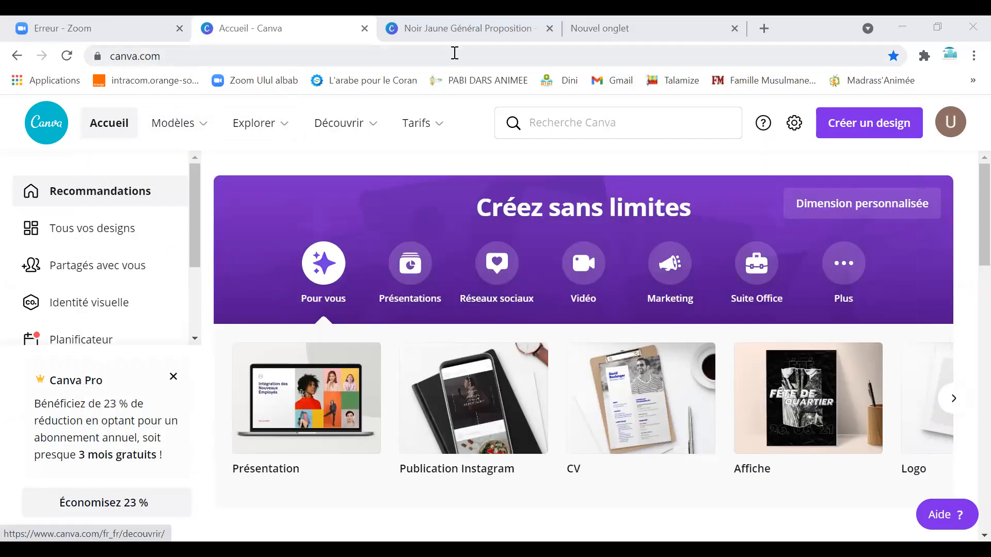
Browse the Modèles, Explorer, Découvrir and Tarifs menus, ending with the Modèles mega-menu open.
left_click(175, 130)
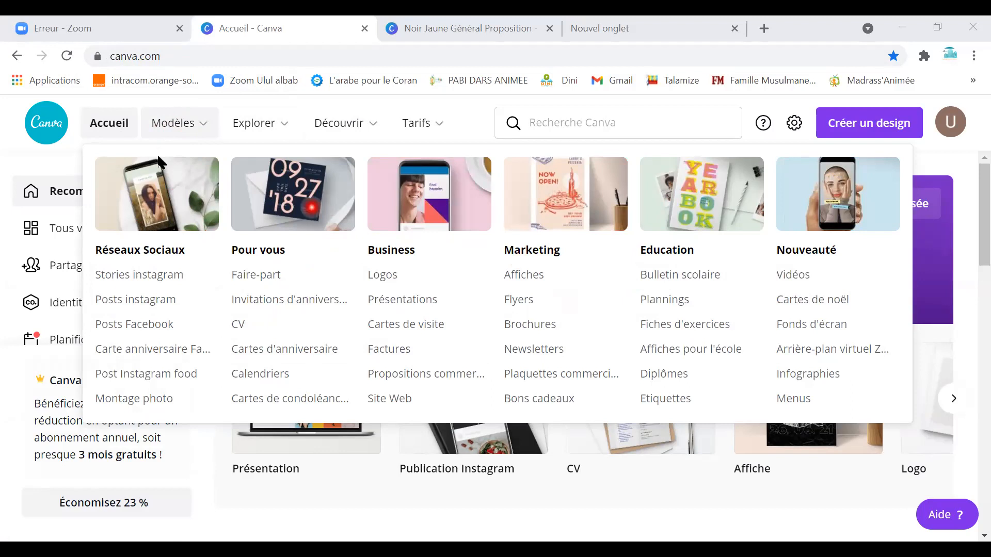
left_click(284, 129)
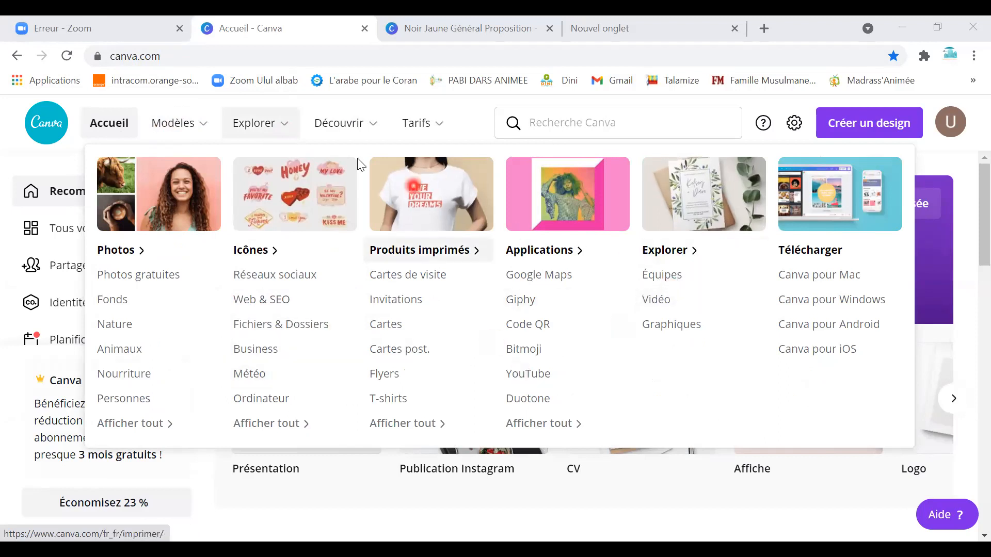
mouse_move(334, 136)
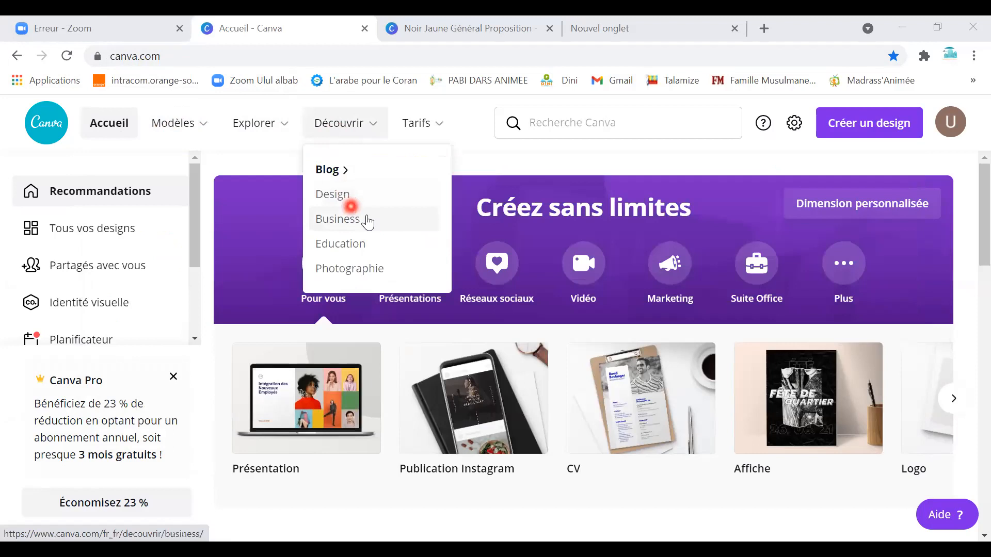
mouse_move(437, 139)
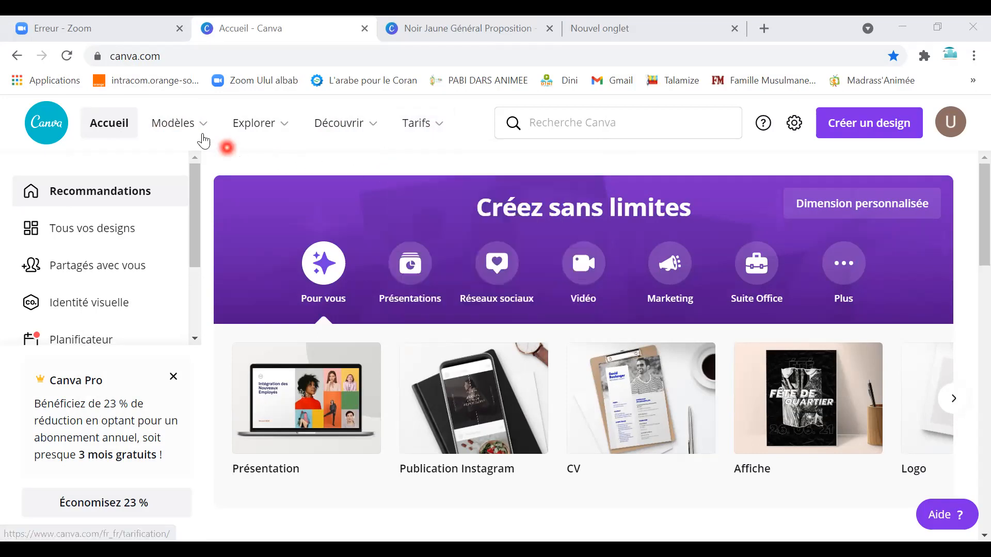
mouse_move(202, 134)
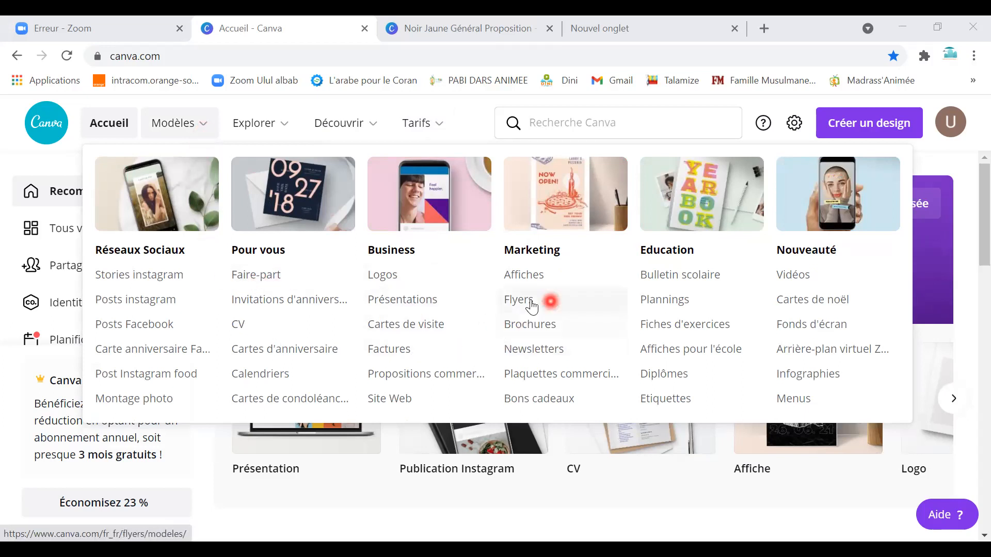
Go to the Affiches poster templates and scroll through them.
left_click(557, 287)
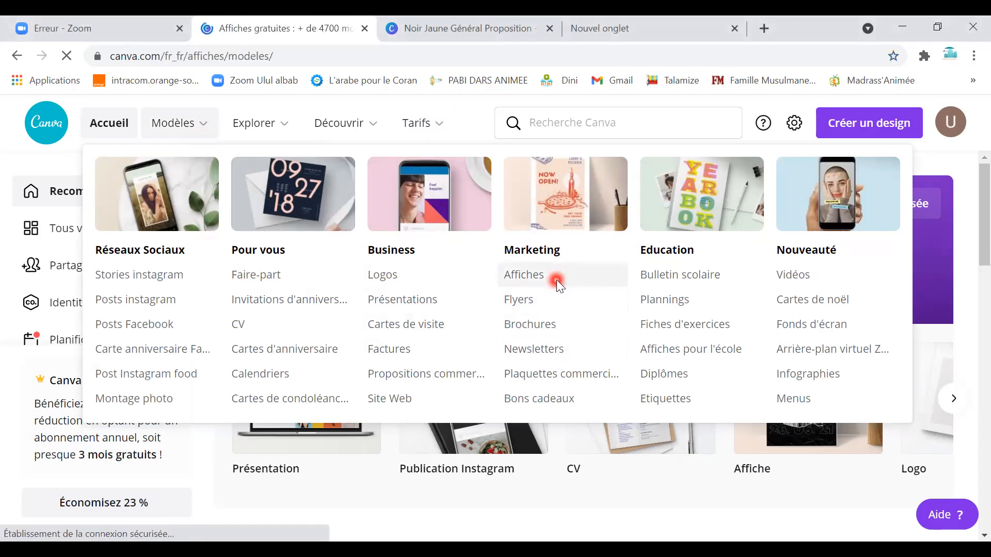
scroll(301, 356, "down", 5)
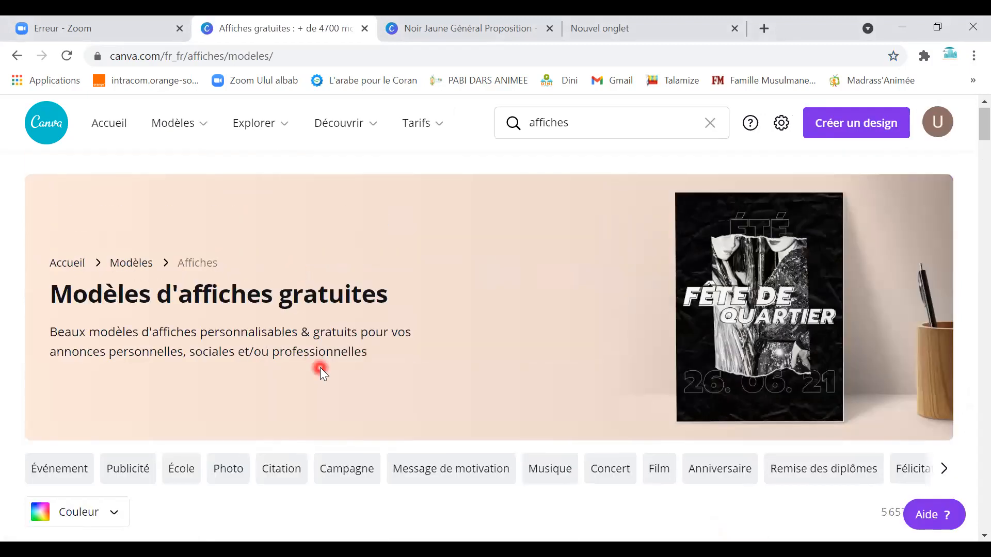
scroll(320, 367, "down", 4)
scroll(305, 330, "up", 3)
Search templates for 'enfants' and preview the 'vêtements pour jouer' template.
left_click(572, 124)
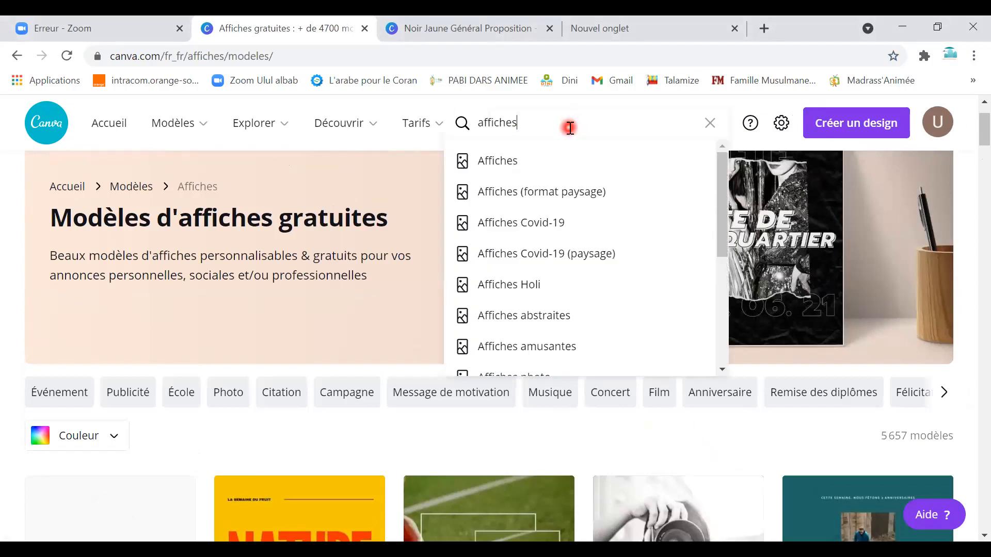
left_click(441, 128)
type("enfants")
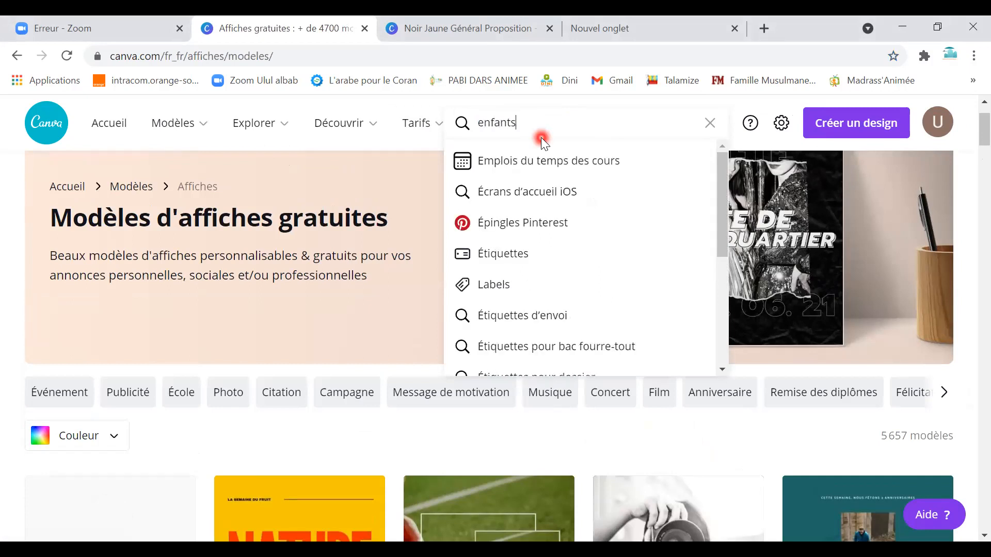
key("Return")
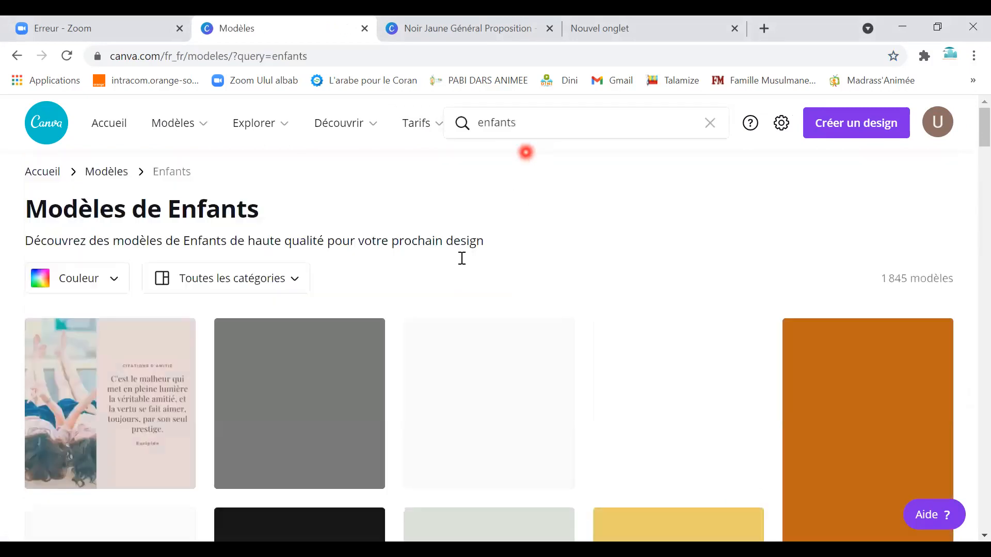
scroll(474, 394, "down", 4)
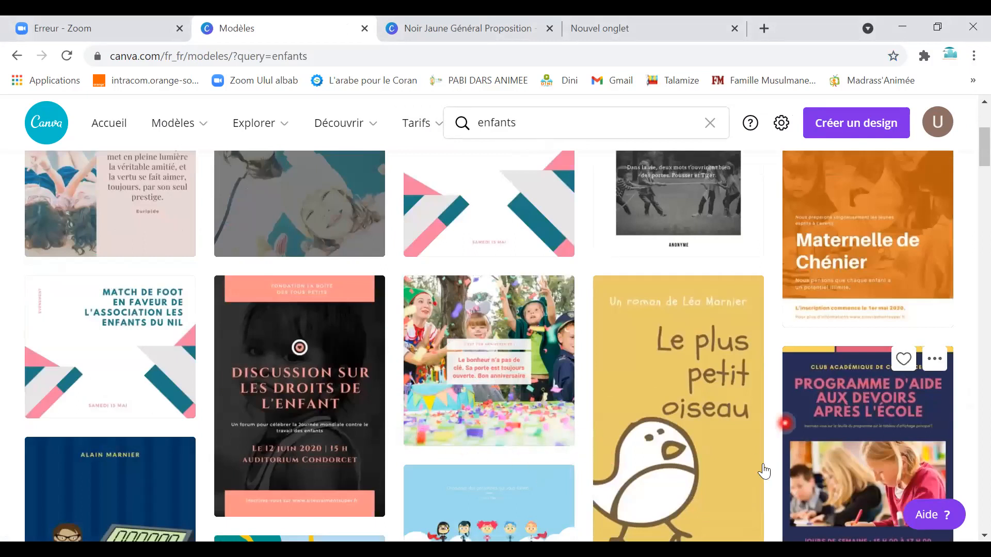
scroll(763, 470, "down", 3)
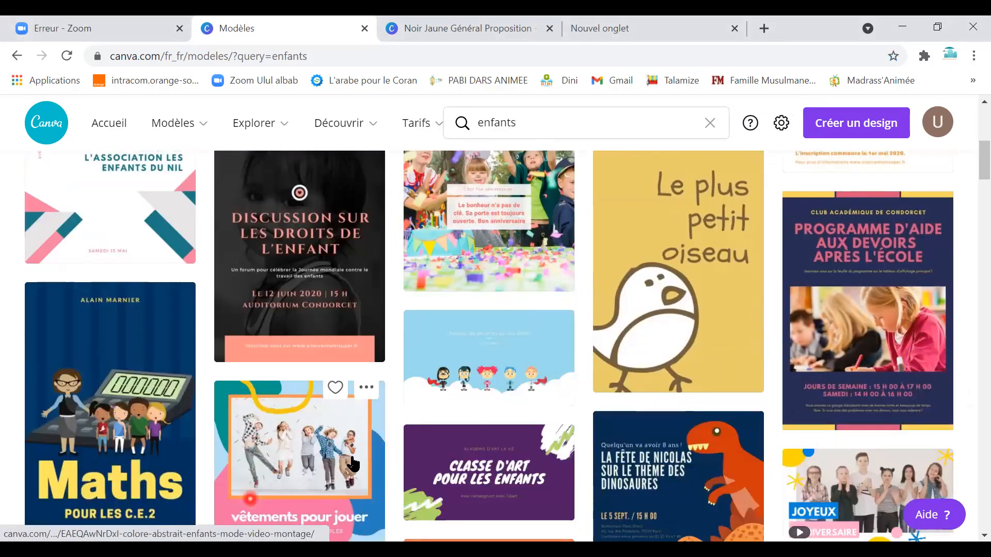
left_click(276, 481)
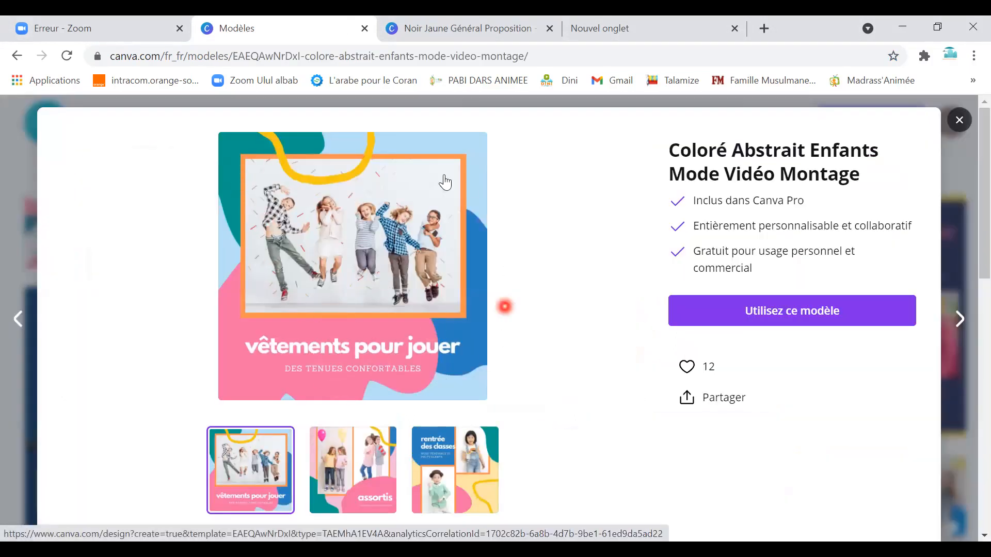
Start a new design from the 'vêtements pour jouer' template and select its page background.
left_click(771, 314)
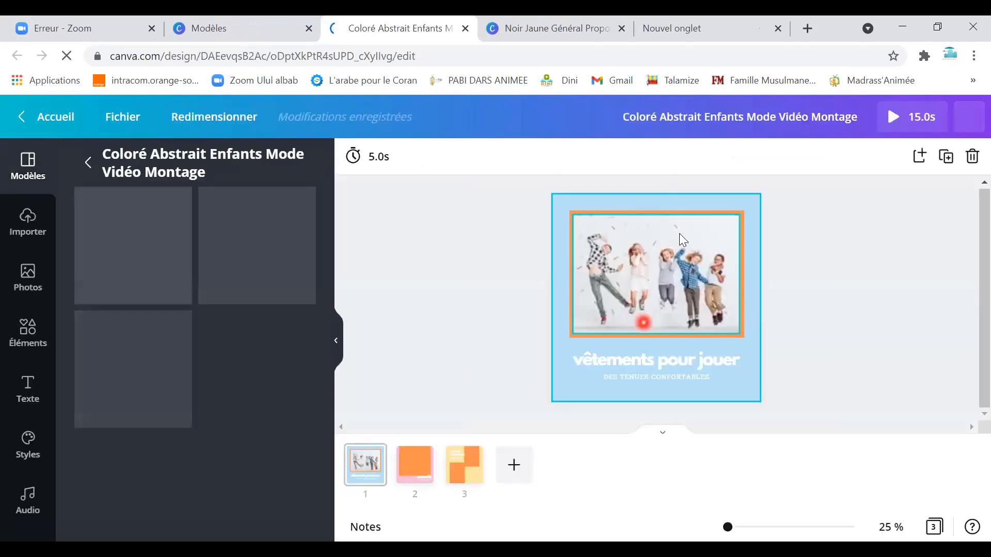
left_click(706, 202)
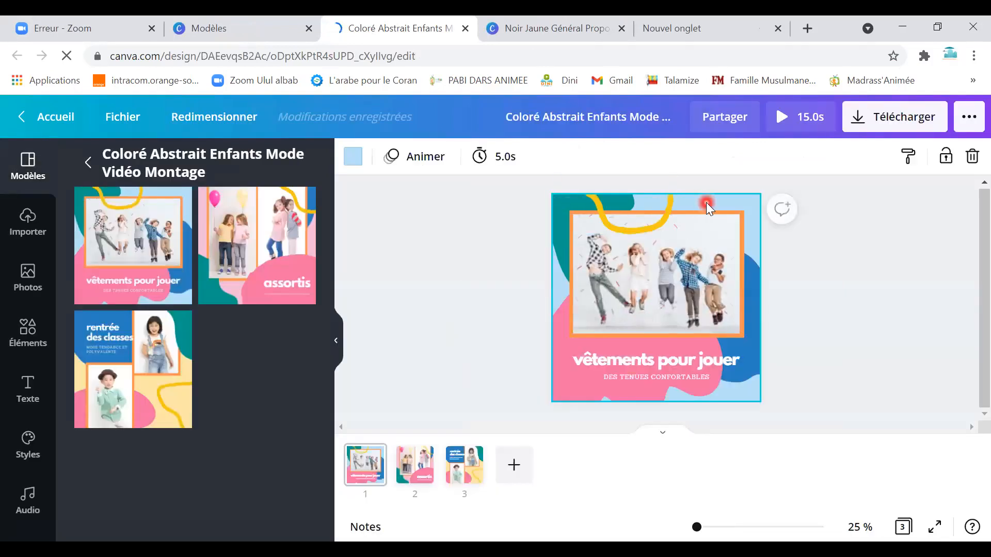
Recolour the pink blob on page 1 teal.
double_click(569, 384)
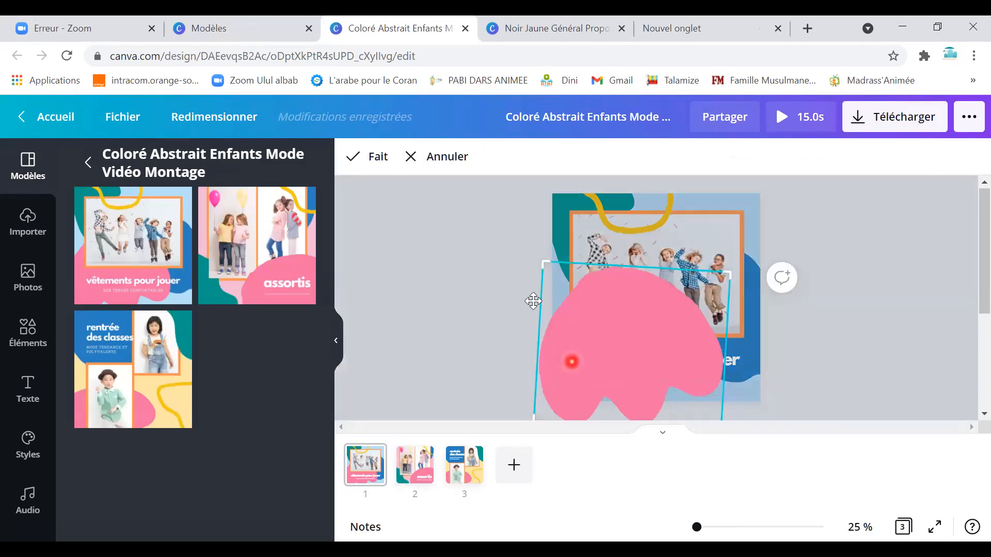
left_click(431, 164)
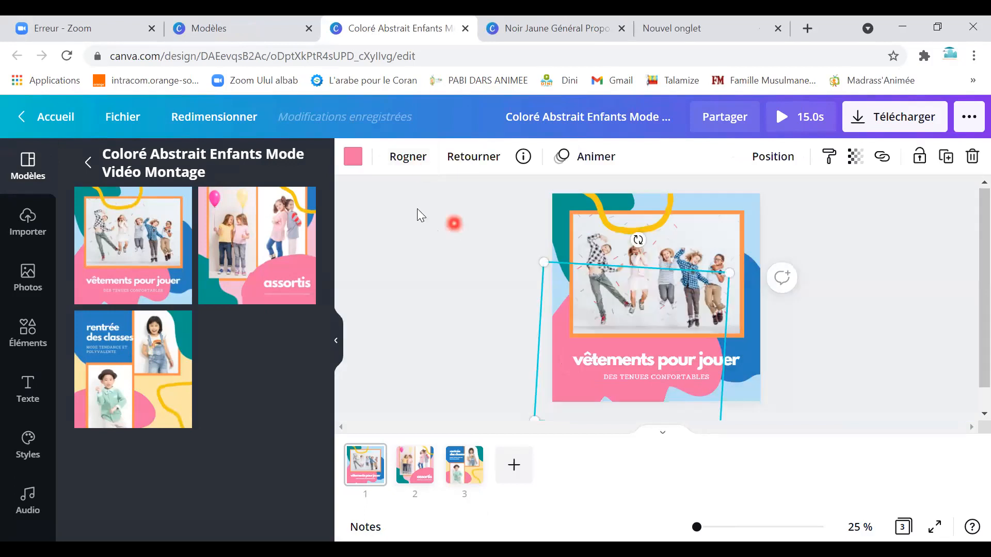
left_click(352, 158)
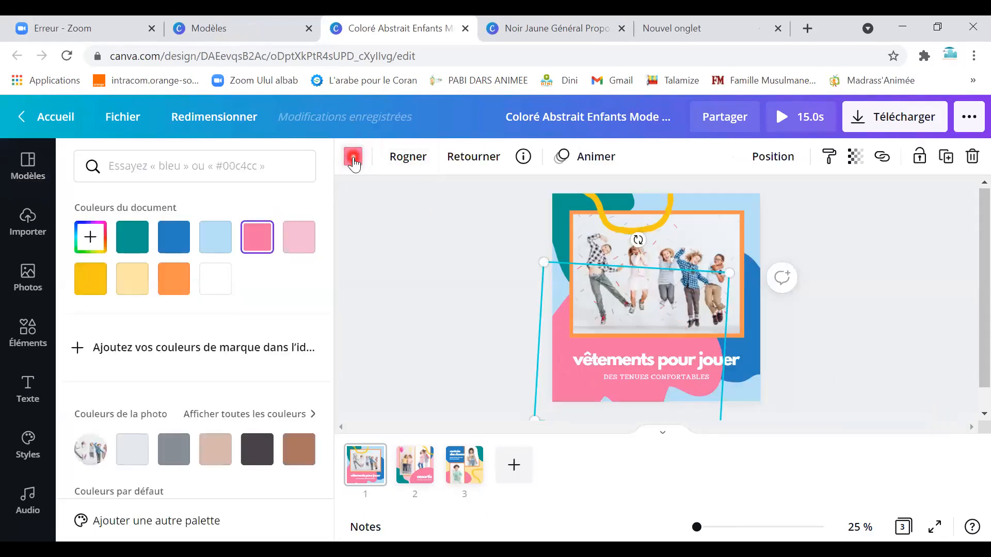
left_click(354, 163)
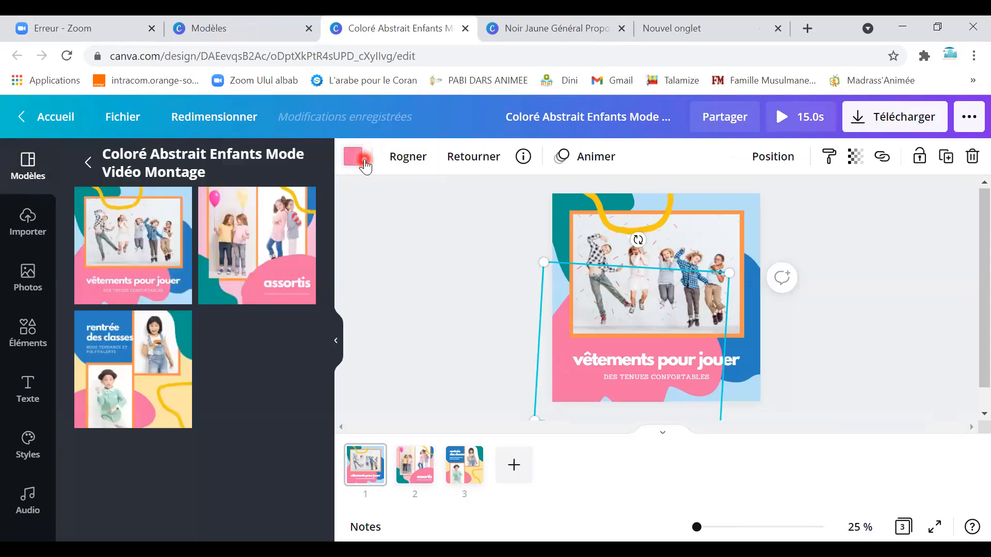
left_click(359, 166)
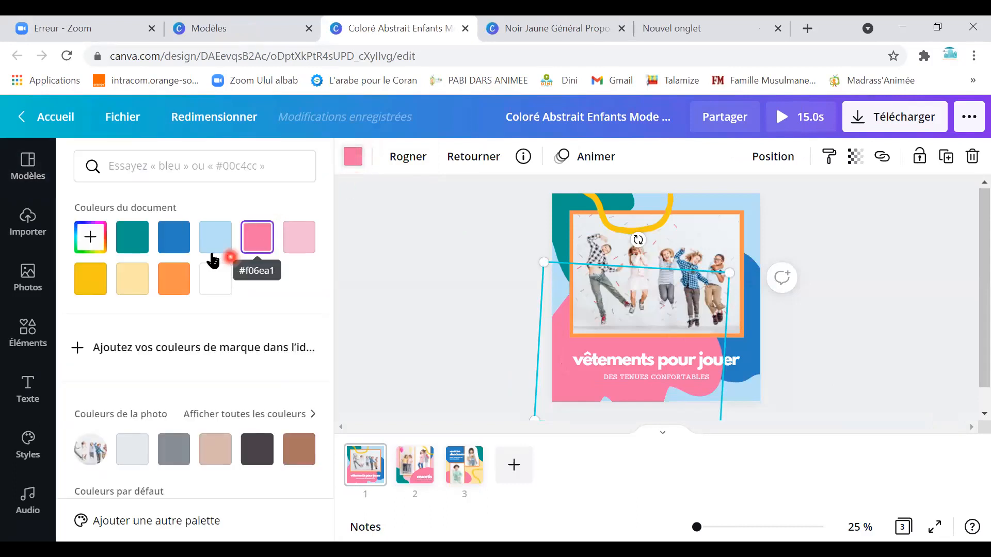
scroll(135, 289, "down", 4)
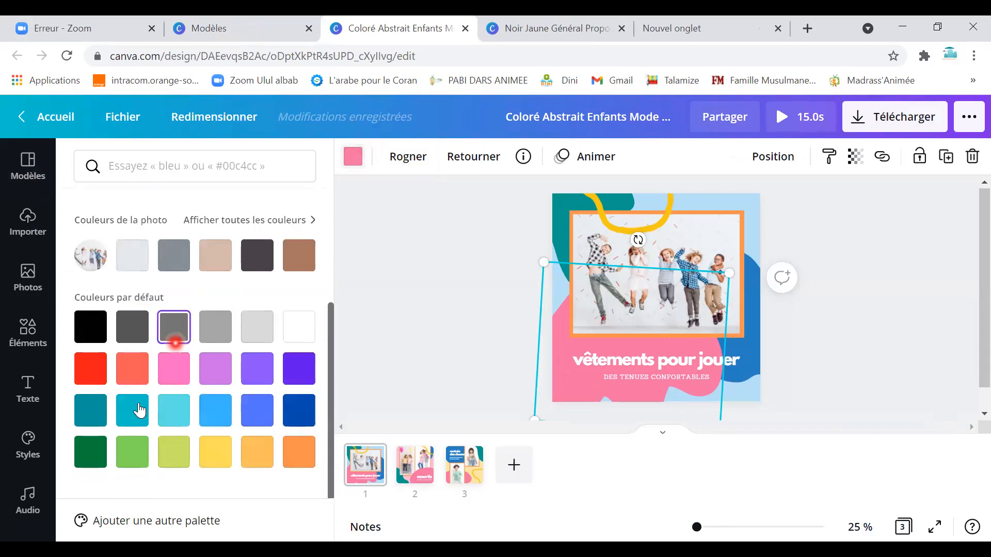
left_click(132, 411)
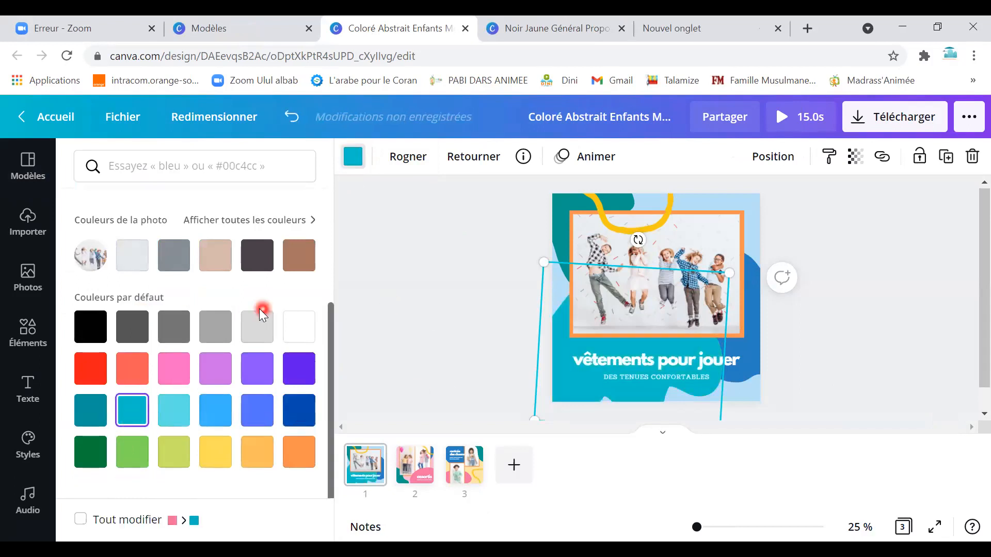
scroll(129, 237, "up", 3)
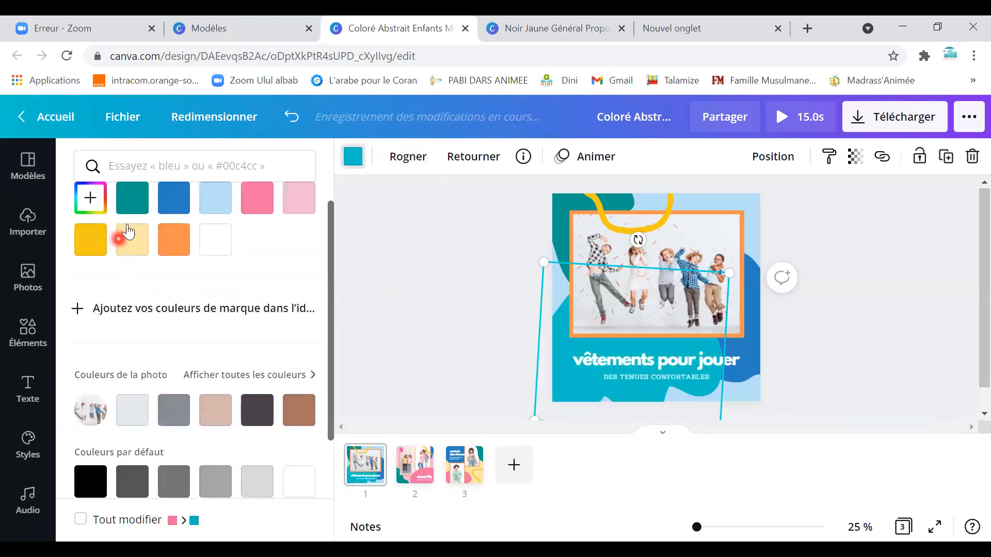
Recolour the blue blob orange and delete the children's photo.
left_click(751, 356)
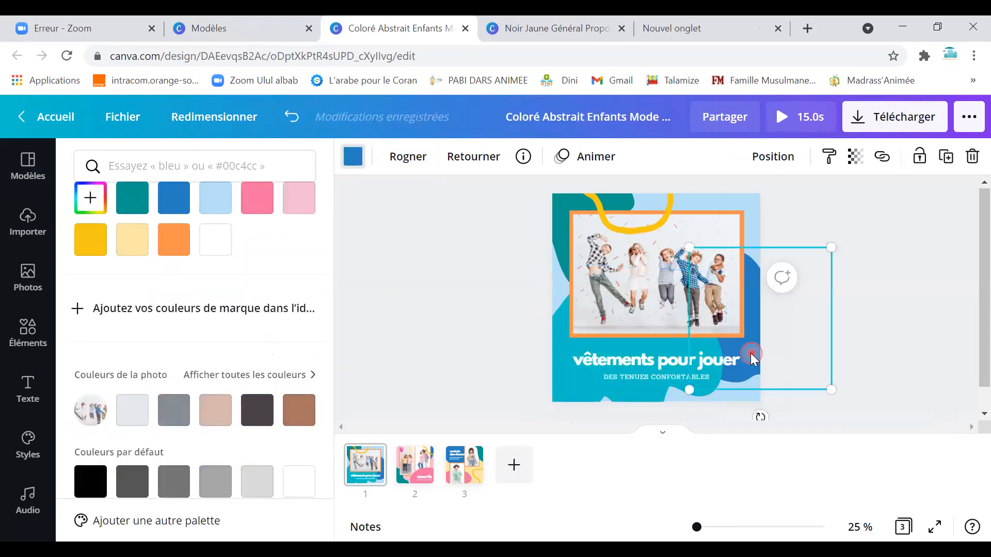
left_click(173, 239)
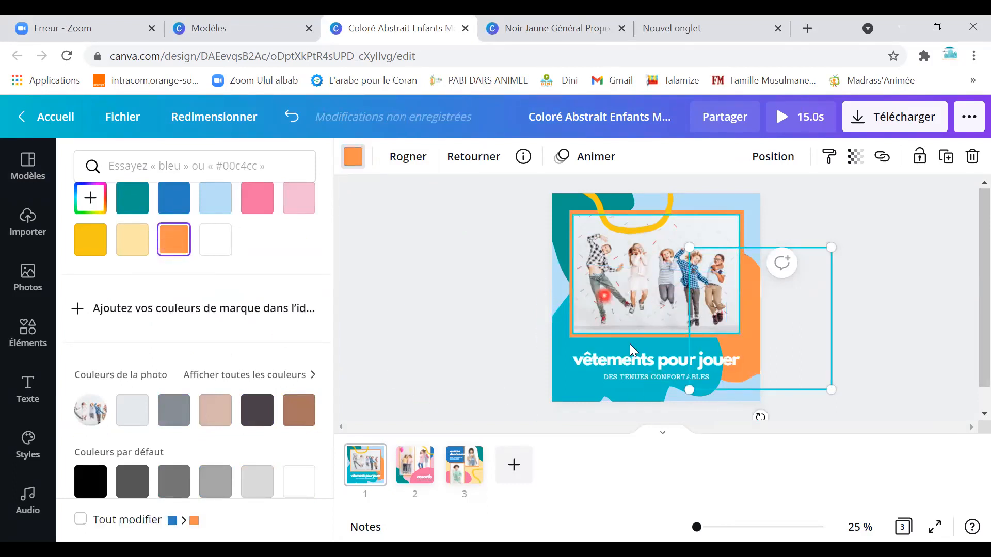
left_click(632, 262)
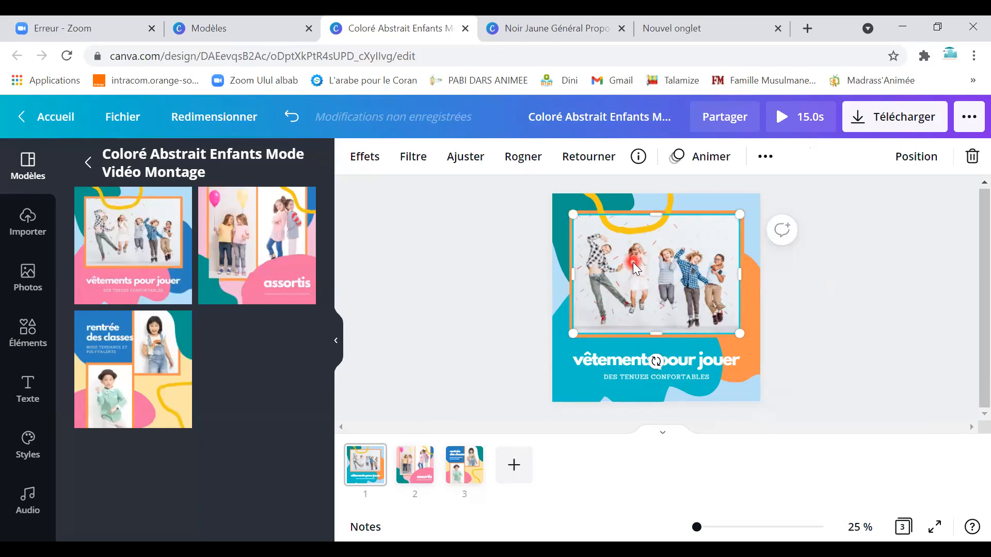
key("Delete")
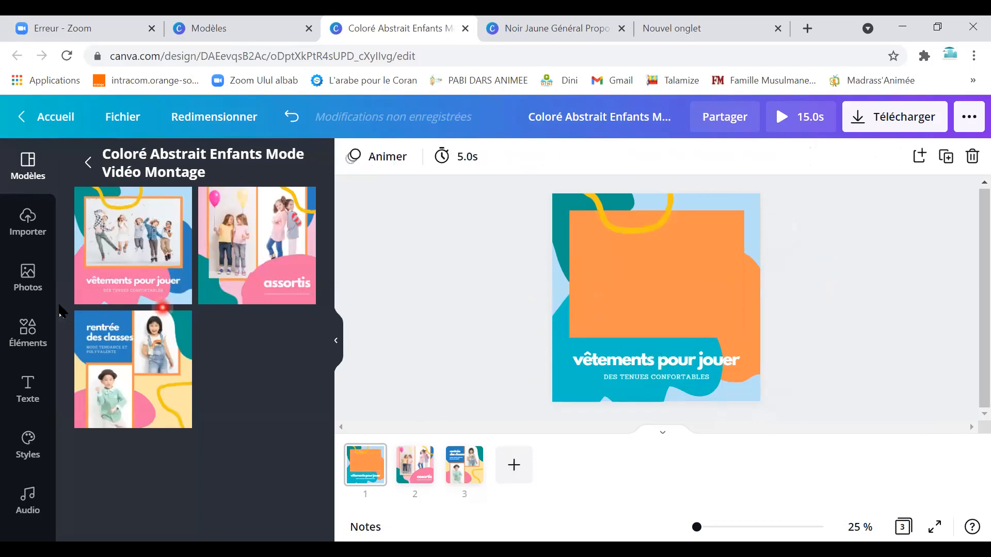
Start an image upload from the computer, then cancel the file picker.
left_click(31, 211)
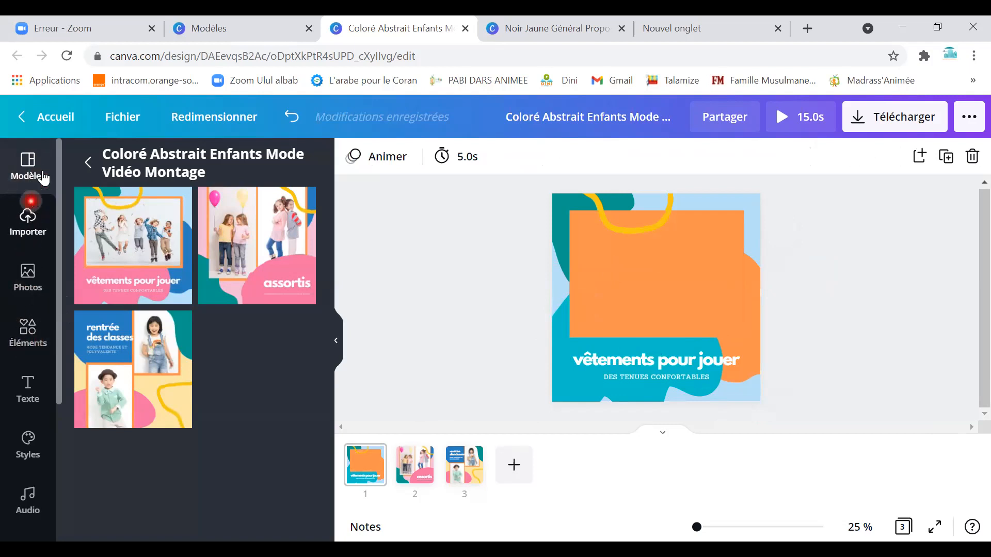
left_click(27, 229)
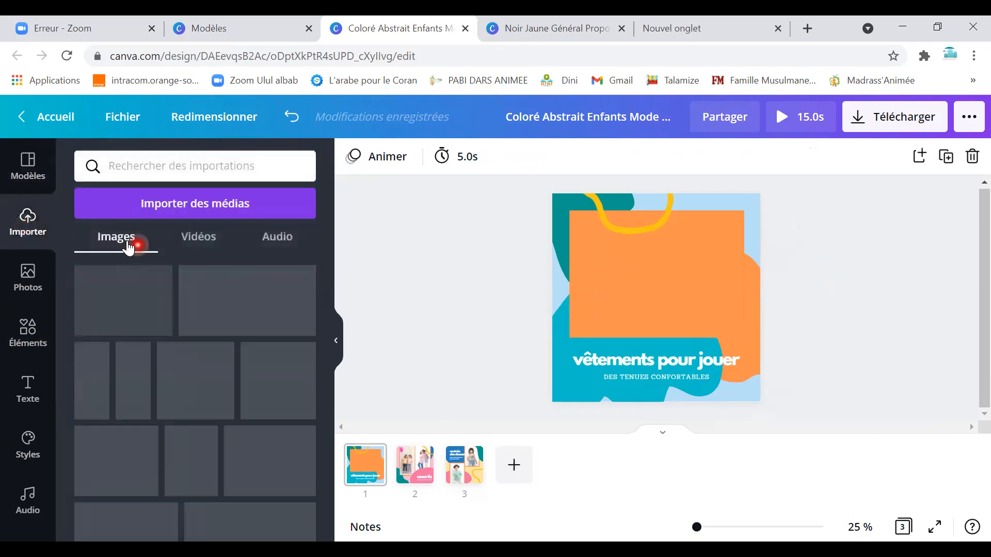
left_click(176, 216)
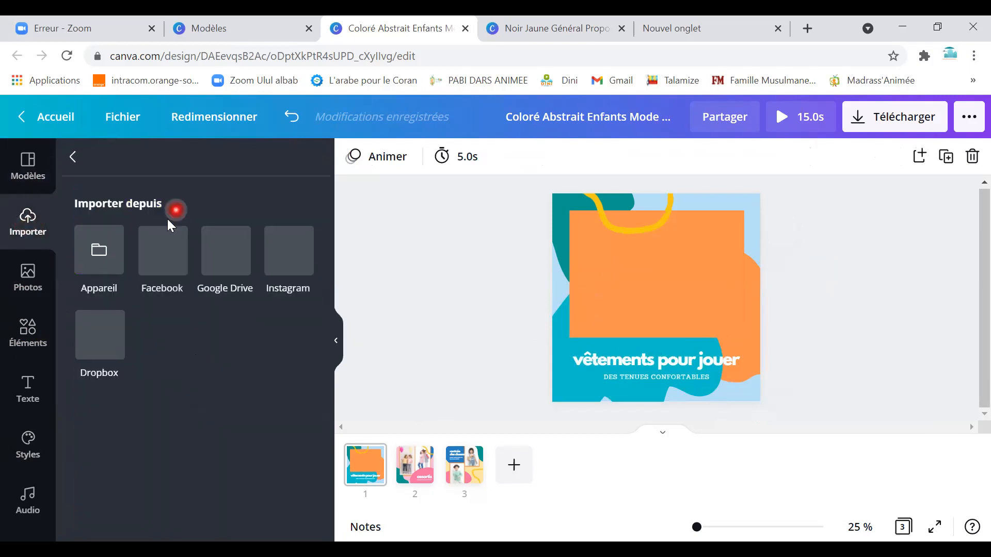
left_click(103, 253)
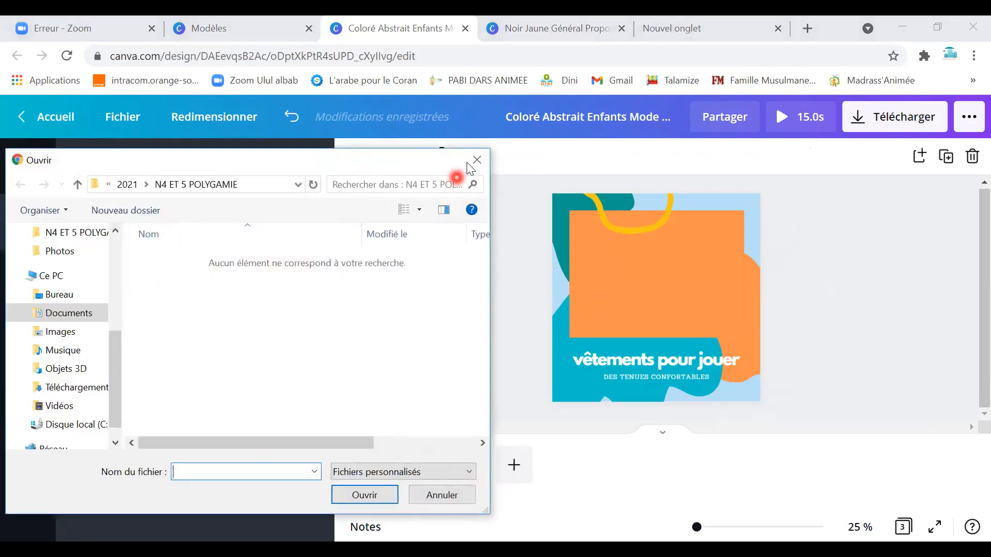
left_click(476, 160)
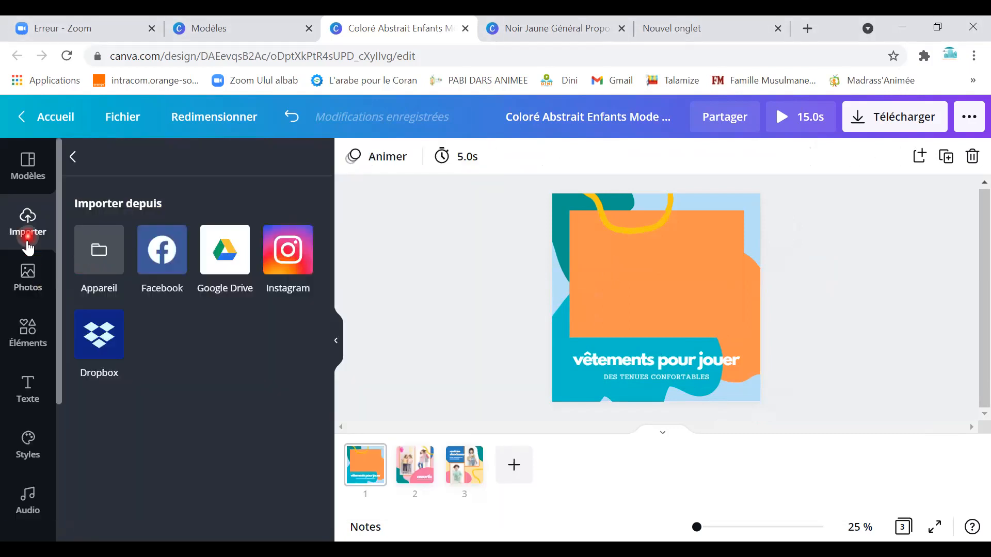
Show the grid of previously uploaded images in Importer.
left_click(29, 284)
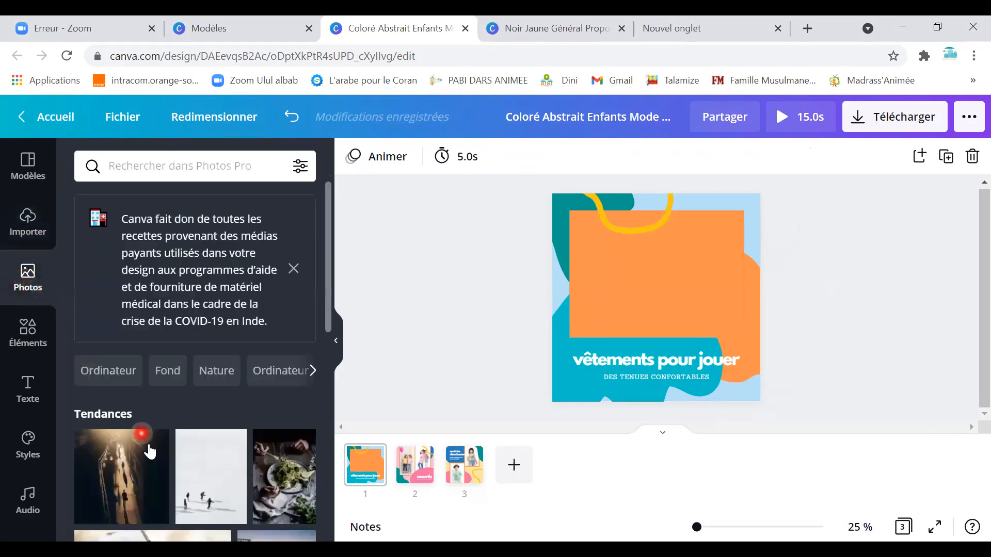
left_click(34, 235)
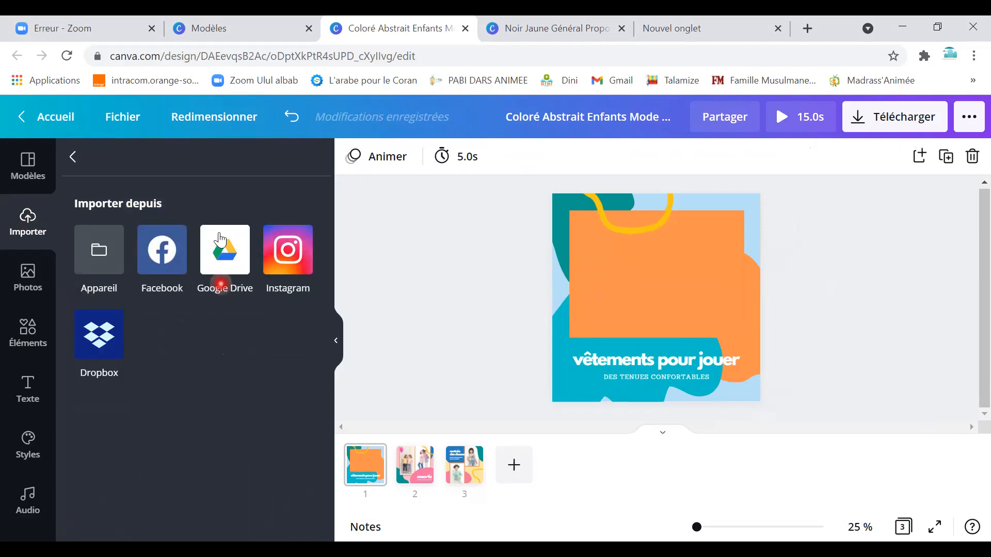
left_click(73, 156)
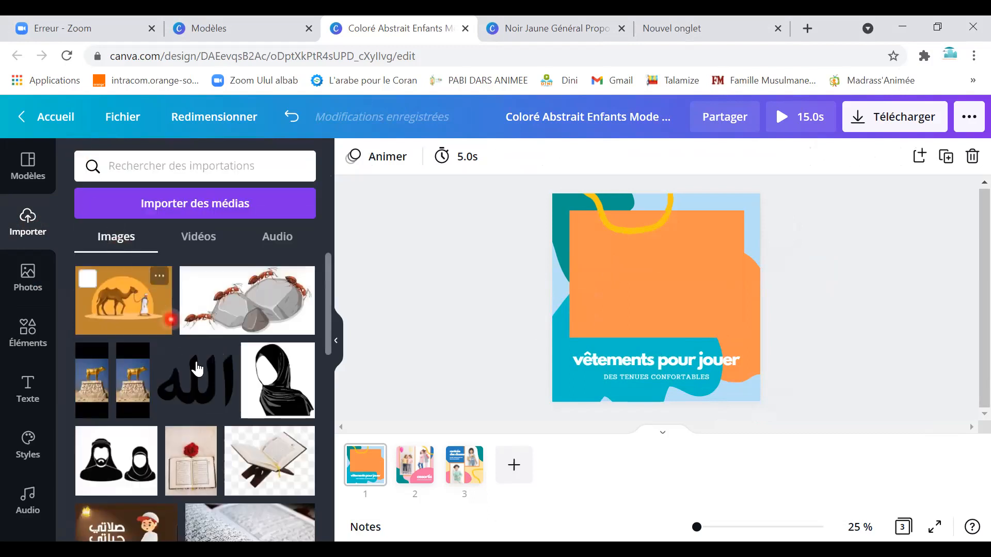
scroll(235, 417, "down", 15)
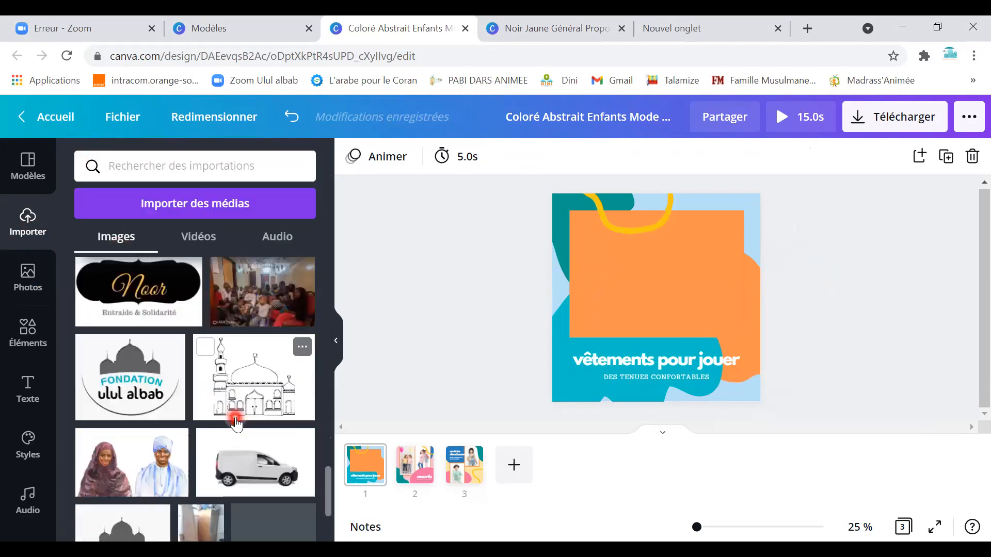
scroll(236, 422, "down", 3)
Place the Ulul Albab logo from uploads onto the poster and shrink it.
left_click(281, 498)
left_click_drag(280, 498, 721, 313)
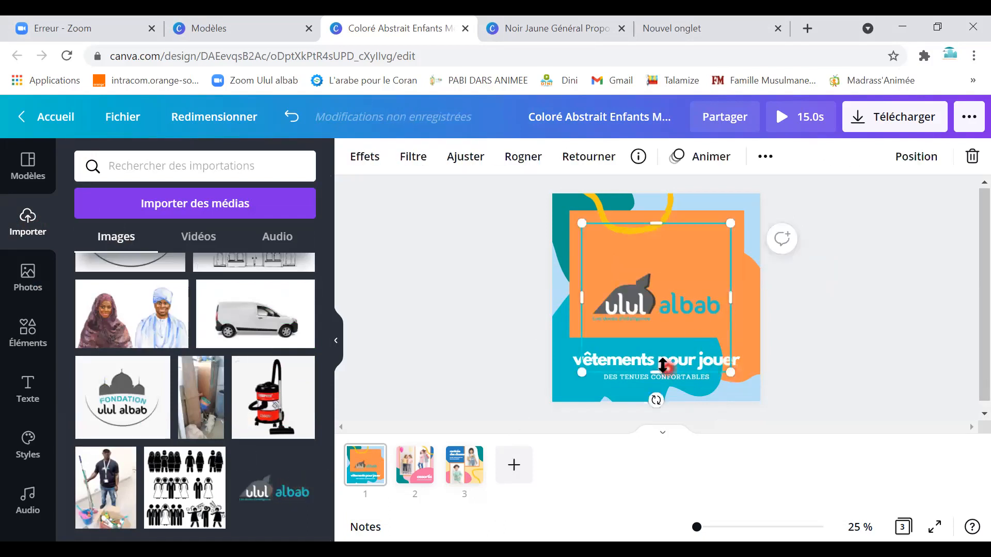
left_click_drag(597, 324, 641, 294)
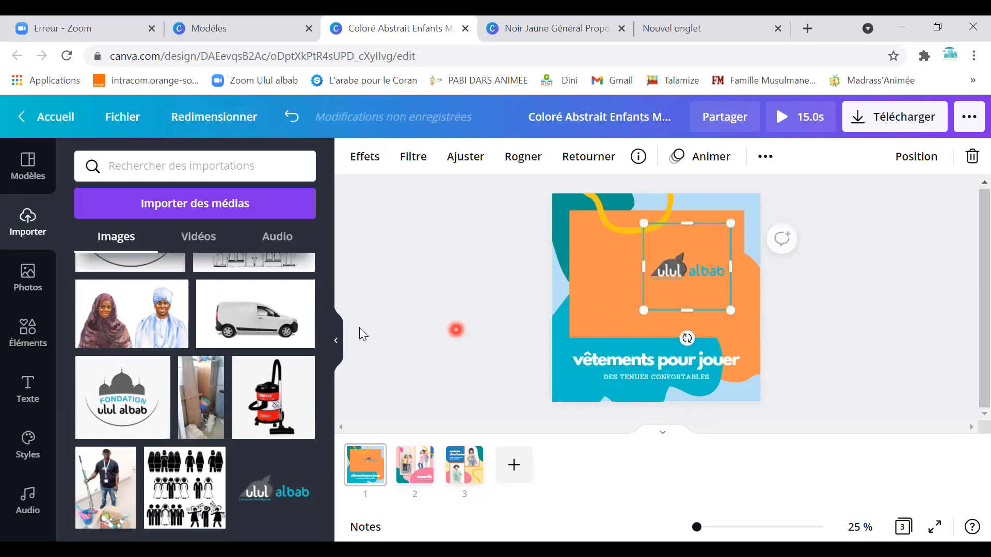
scroll(245, 420, "up", 10)
scroll(246, 419, "up", 10)
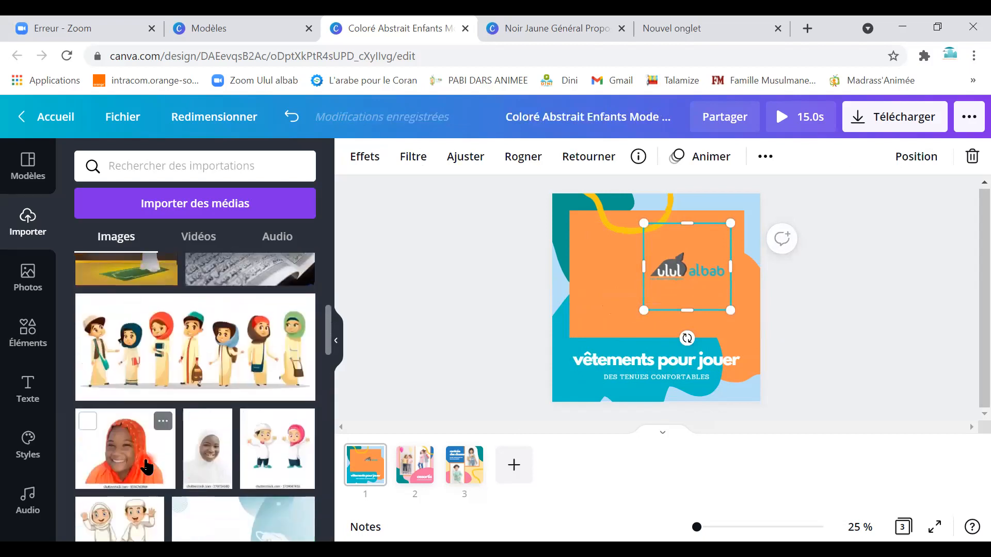
Add the girl-in-orange-hijab photo, trim and shrink it, and move it down-left.
left_click(140, 454)
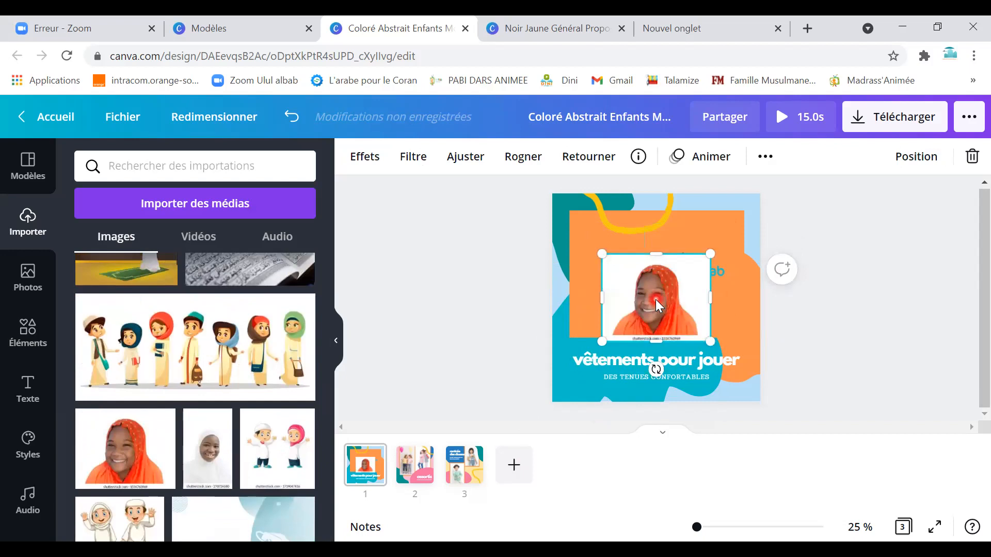
right_click(657, 302)
left_click(643, 337)
left_click_drag(655, 334, 655, 331)
left_click_drag(611, 262, 630, 274)
left_click(632, 319)
left_click(699, 266)
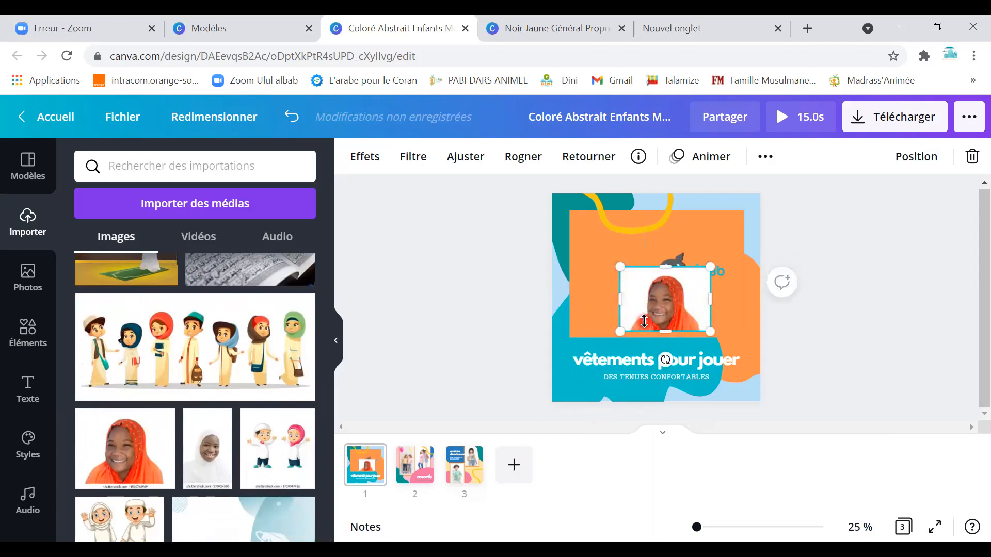
left_click(752, 312)
left_click_drag(657, 306, 632, 313)
Delete the orange rectangle and move the logo to the top-right corner.
left_click(697, 319)
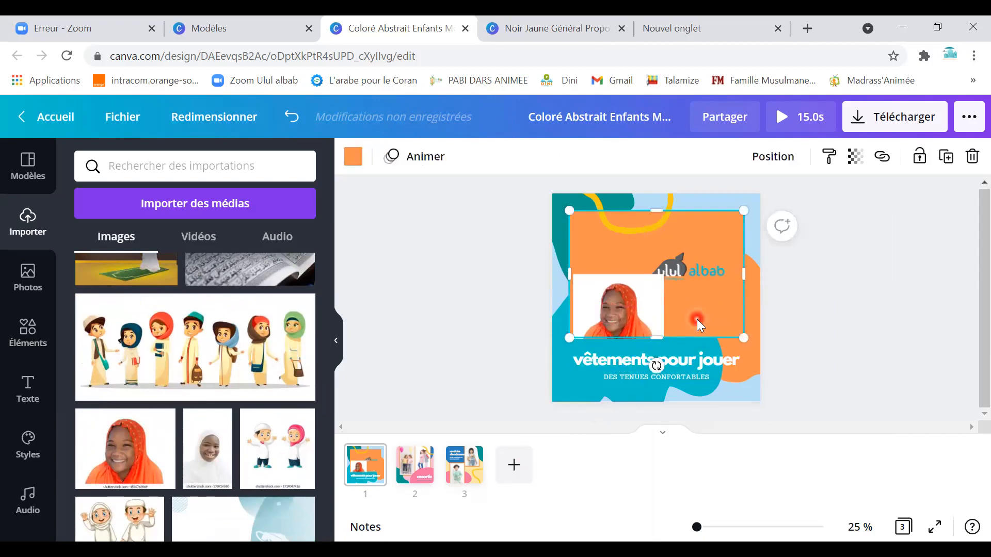
key("Delete")
left_click(634, 315)
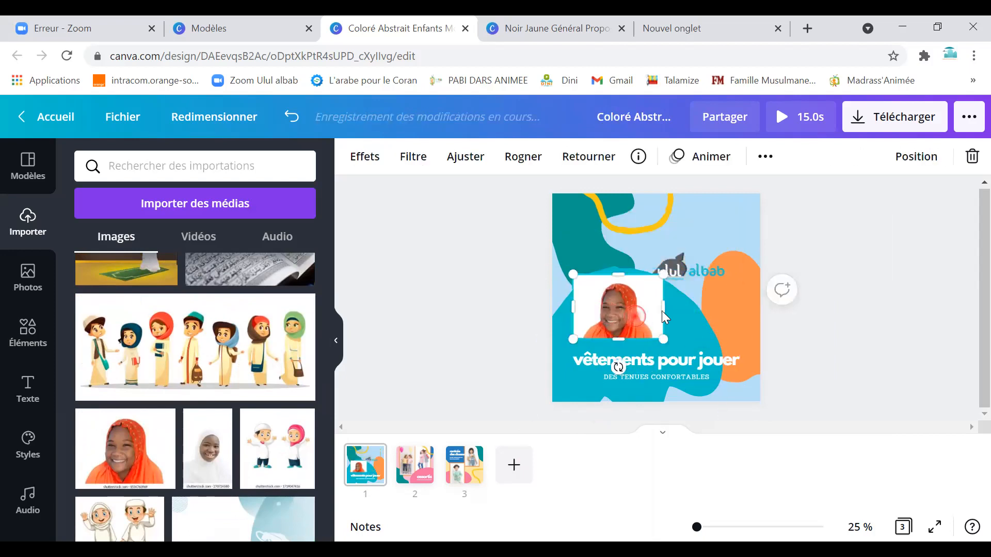
left_click_drag(703, 282, 727, 237)
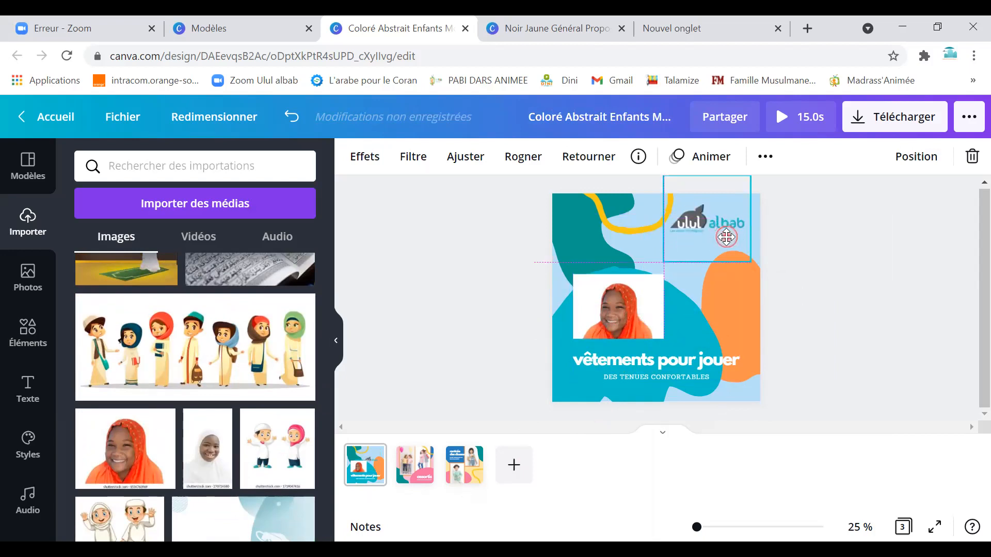
Make the page background white and move the girl's photo up toward the logo.
left_click(638, 248)
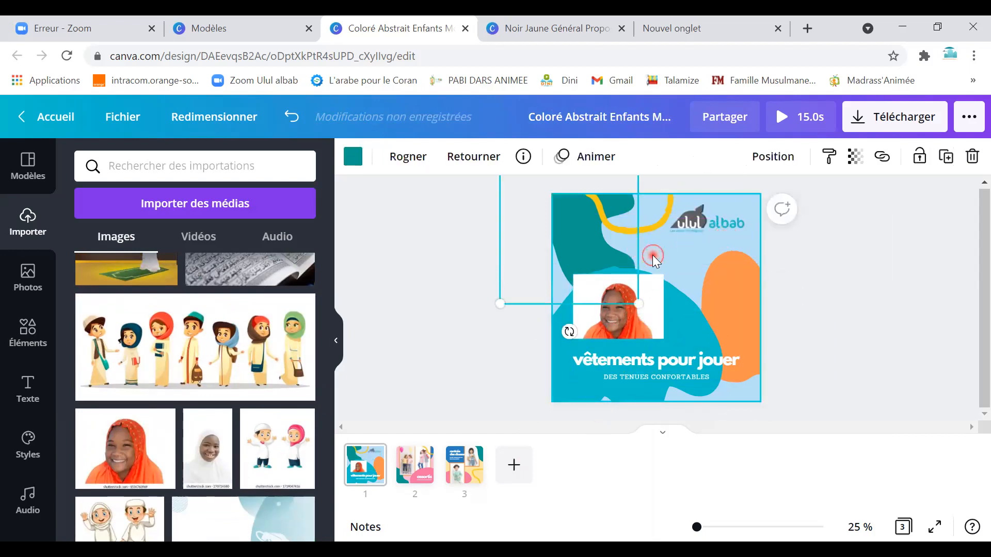
left_click(671, 262)
left_click(701, 266)
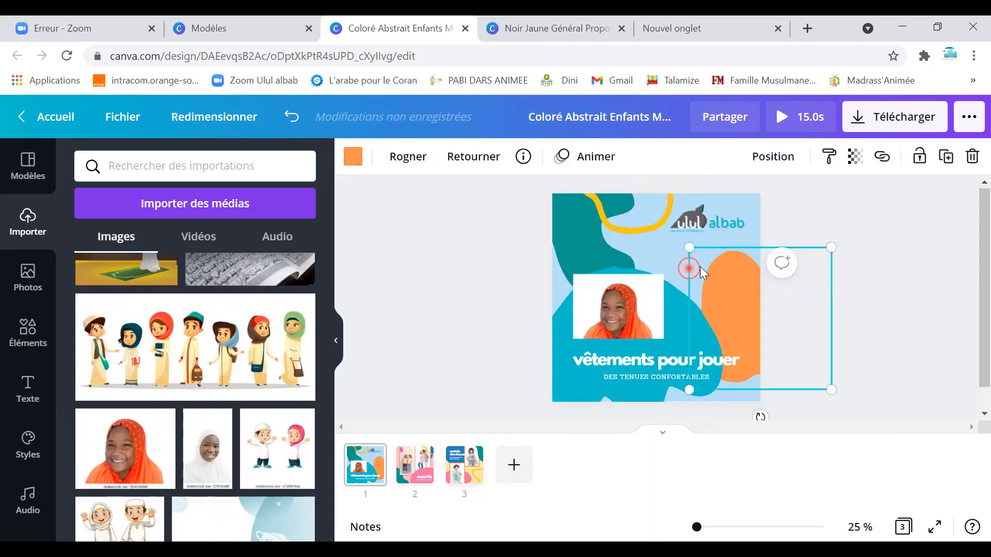
left_click(757, 218)
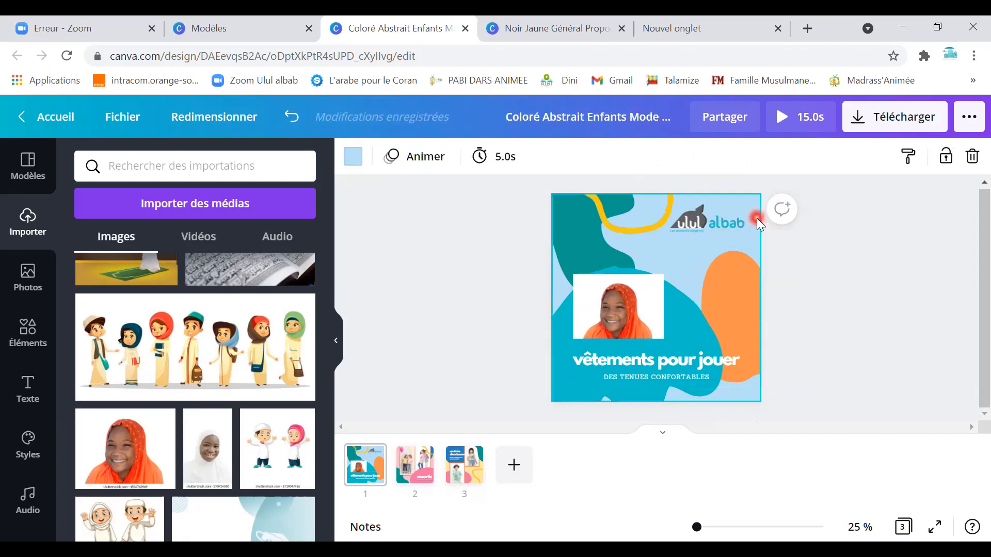
left_click(354, 157)
left_click(257, 278)
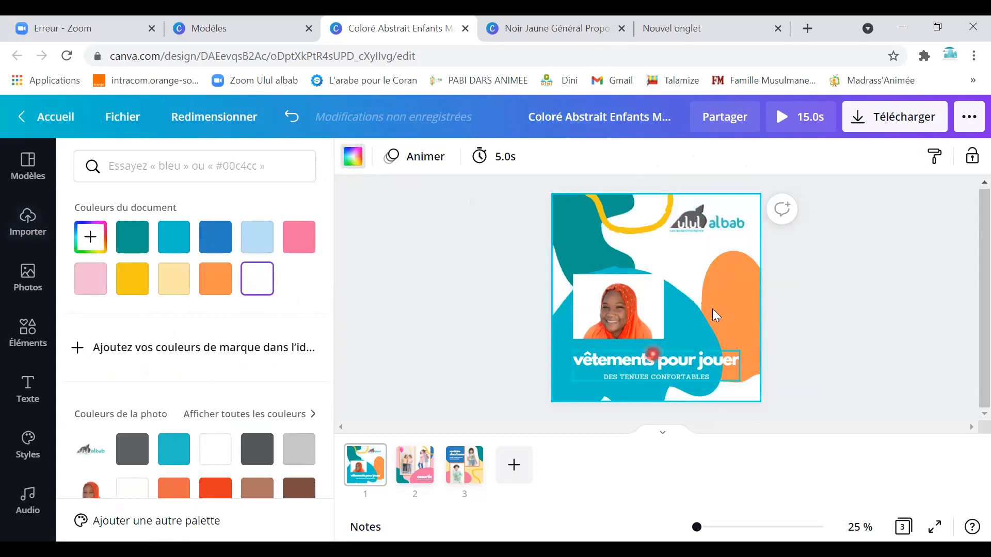
left_click_drag(604, 326, 648, 292)
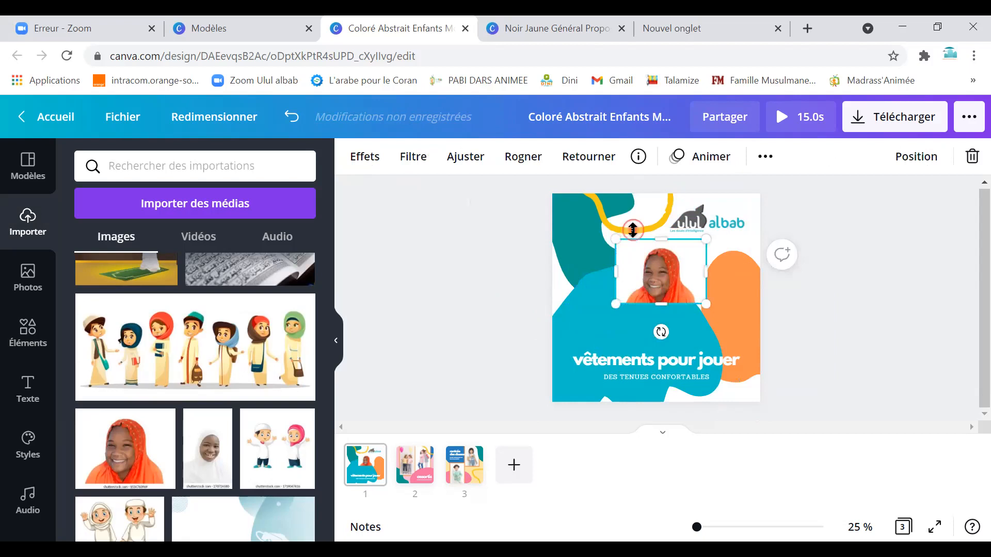
Colour the yellow curved line dark grey from the photo colours, after briefly trying teal.
left_click(613, 228)
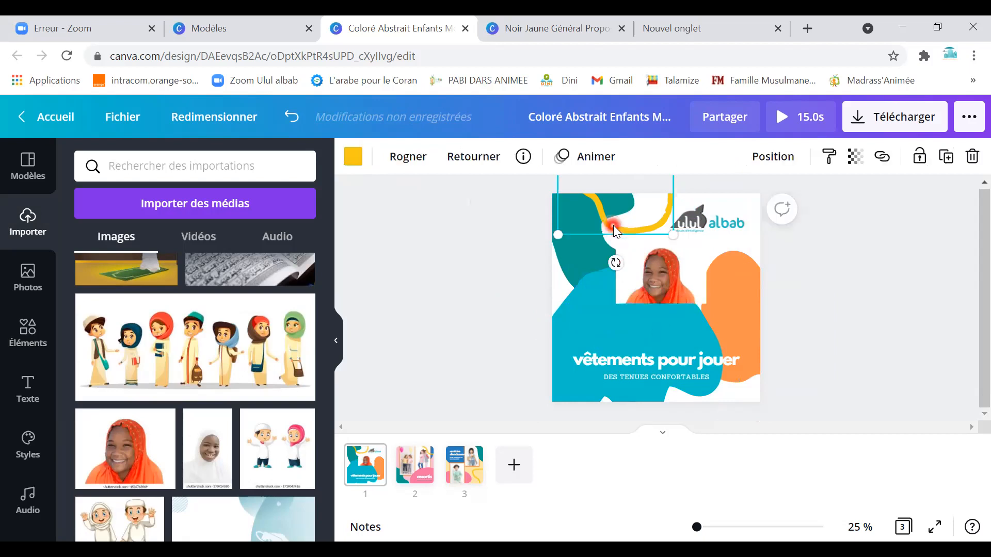
left_click(353, 157)
left_click(136, 453)
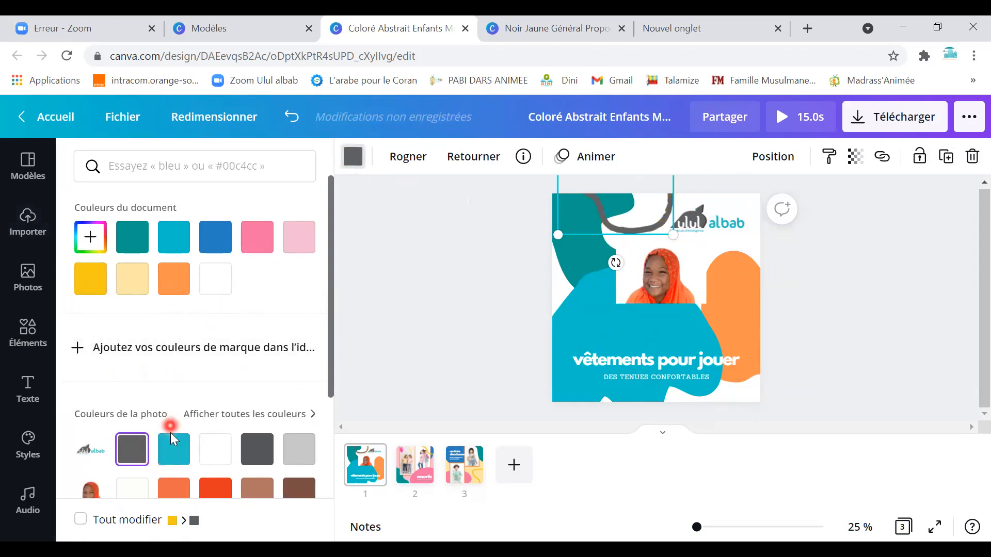
left_click(173, 453)
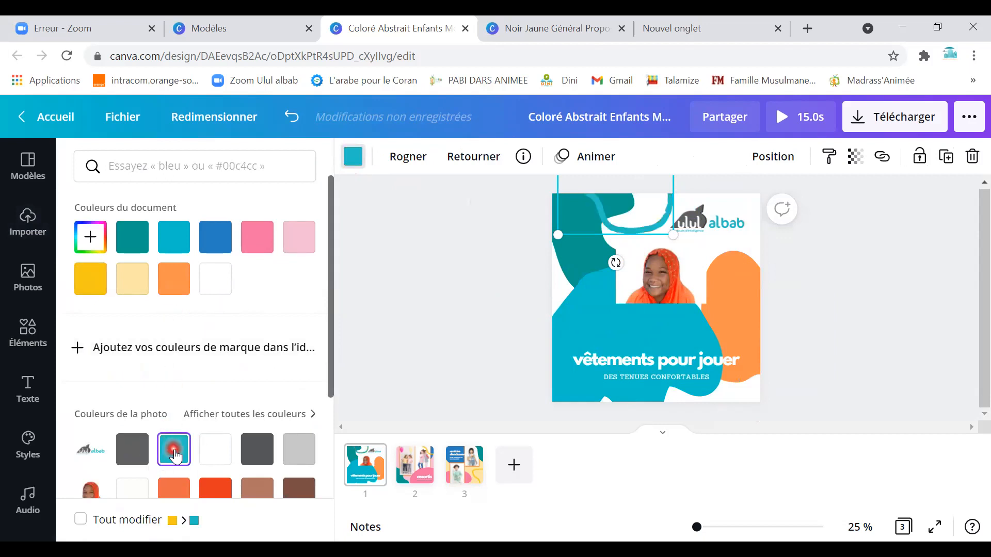
left_click(258, 456)
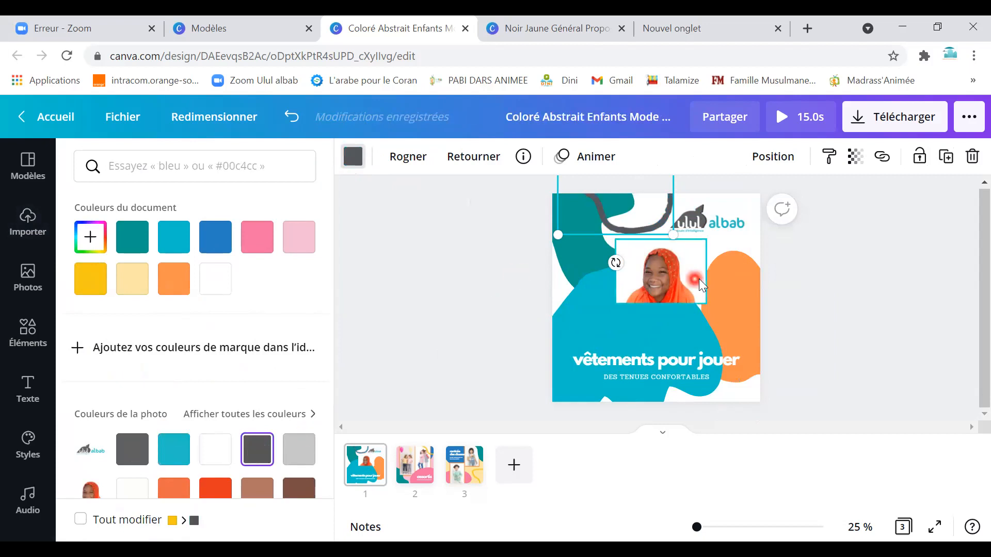
left_click_drag(666, 287, 663, 269)
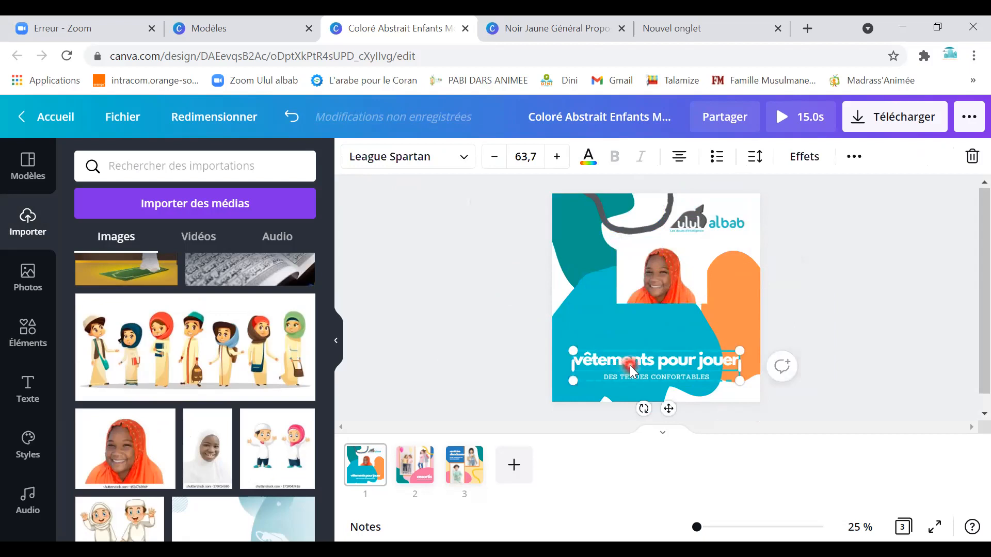
Replace the 'vêtements pour jouer' heading with 'Ulul albab'.
double_click(629, 365)
left_click(652, 361)
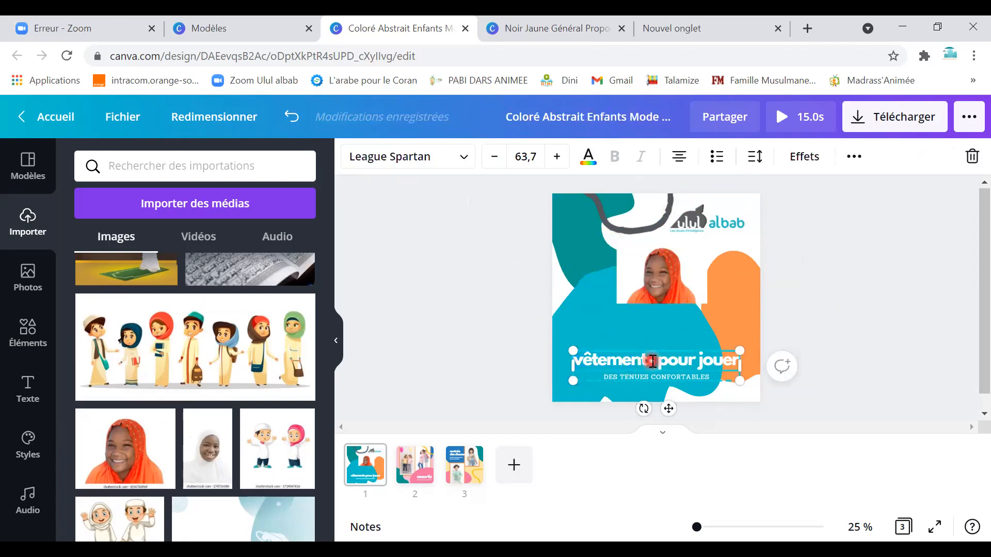
triple_click(654, 362)
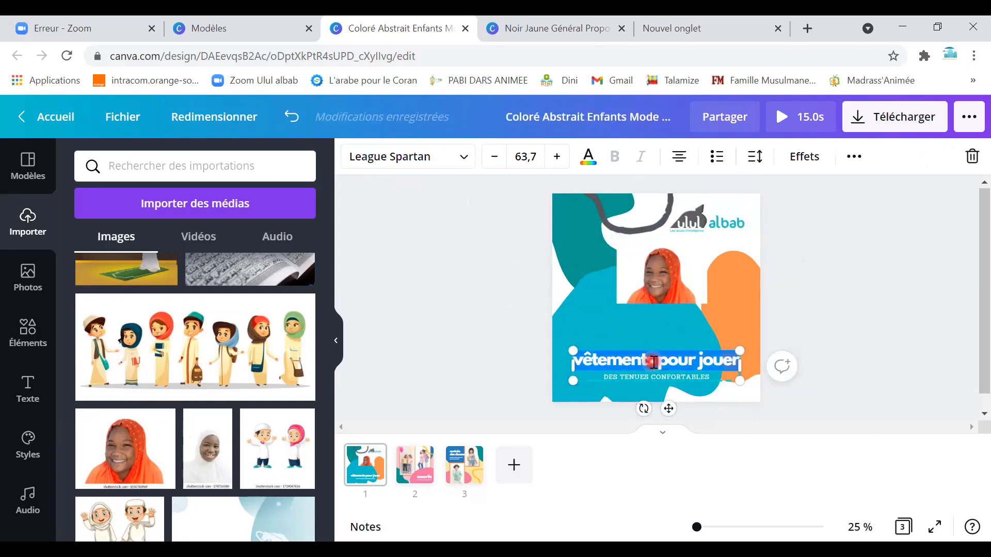
key("BackSpace")
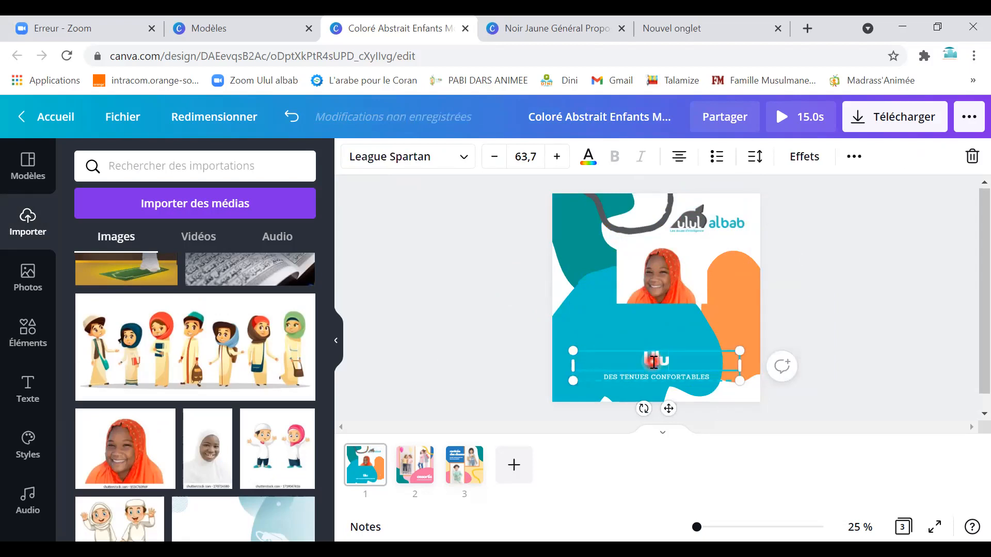
type("Ulul albab")
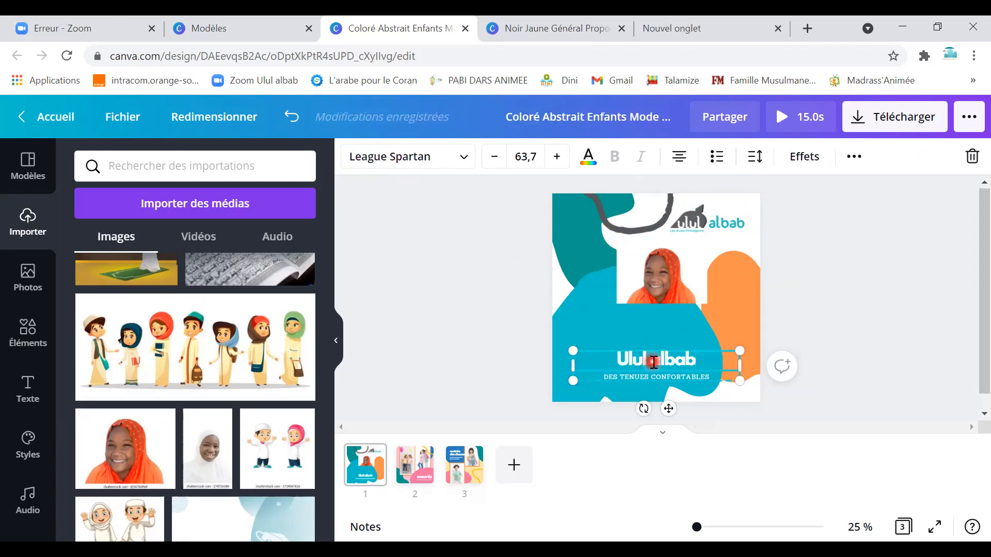
Delete the 'DES TENUES CONFORTABLES' subtitle text.
left_click(638, 374)
left_click(639, 376)
key("BackSpace")
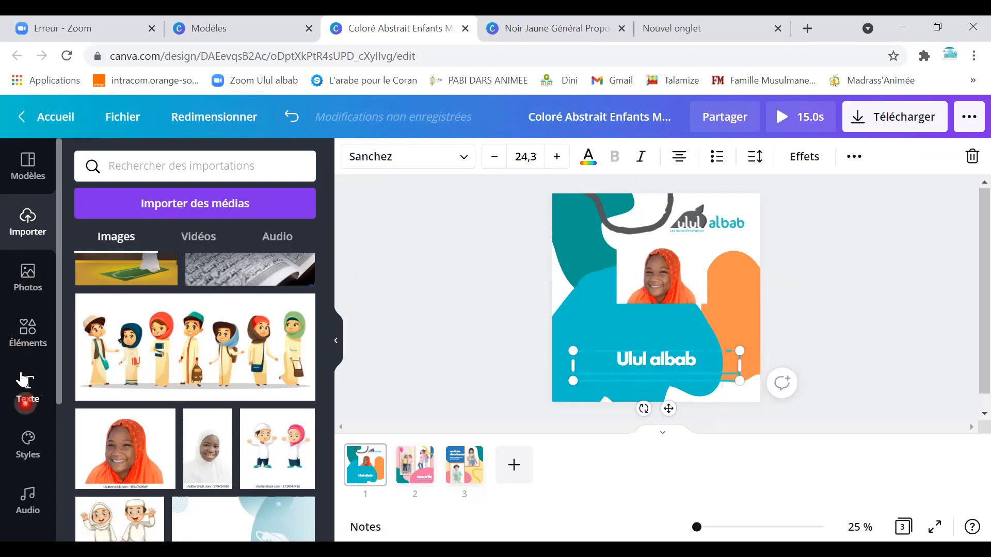
Add a title text box reading 'Vacances avec le Coran' and select its text.
left_click(28, 396)
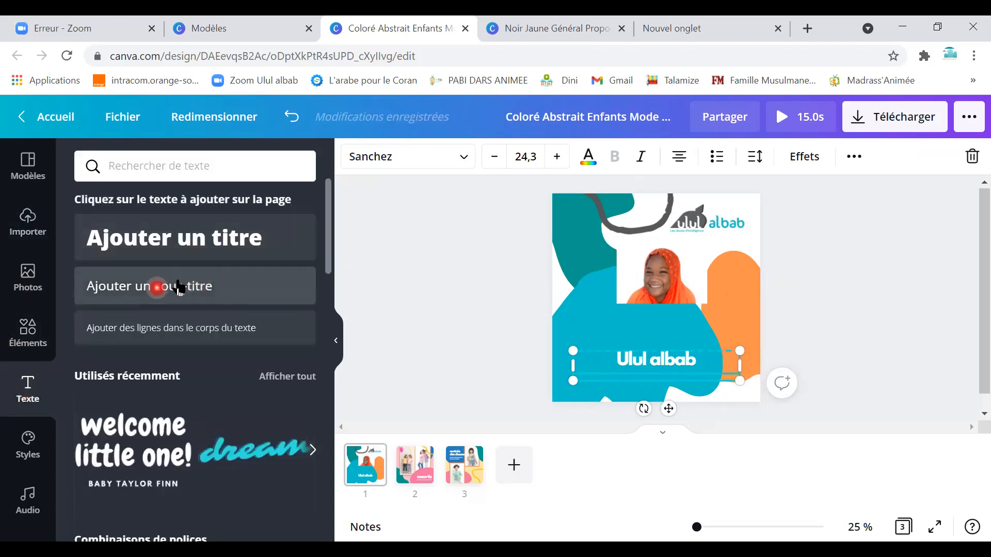
left_click(167, 242)
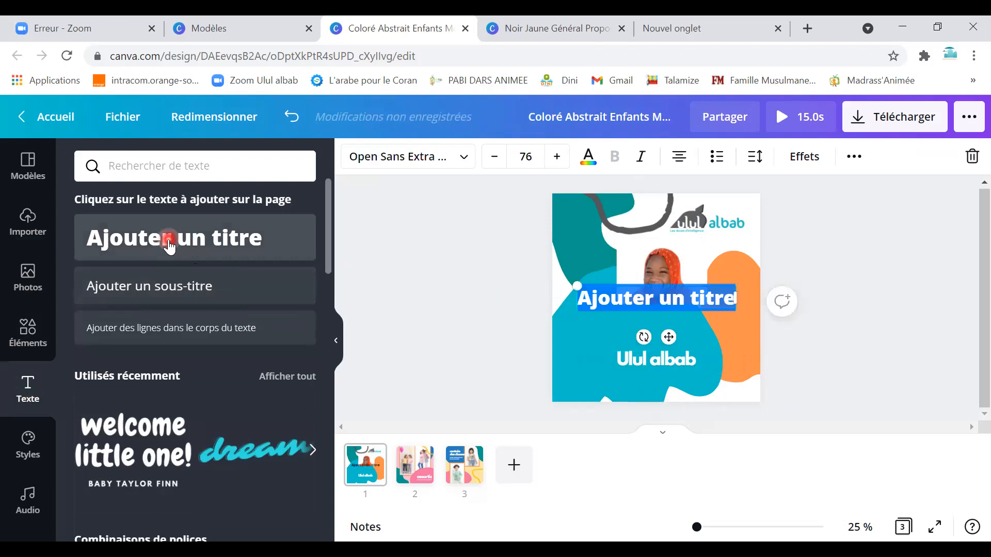
type("Va")
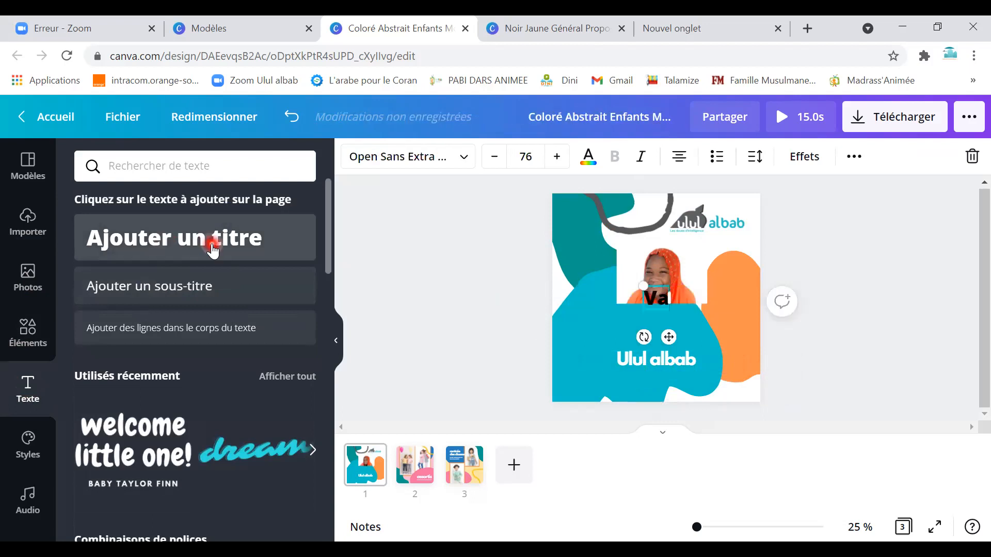
type("can")
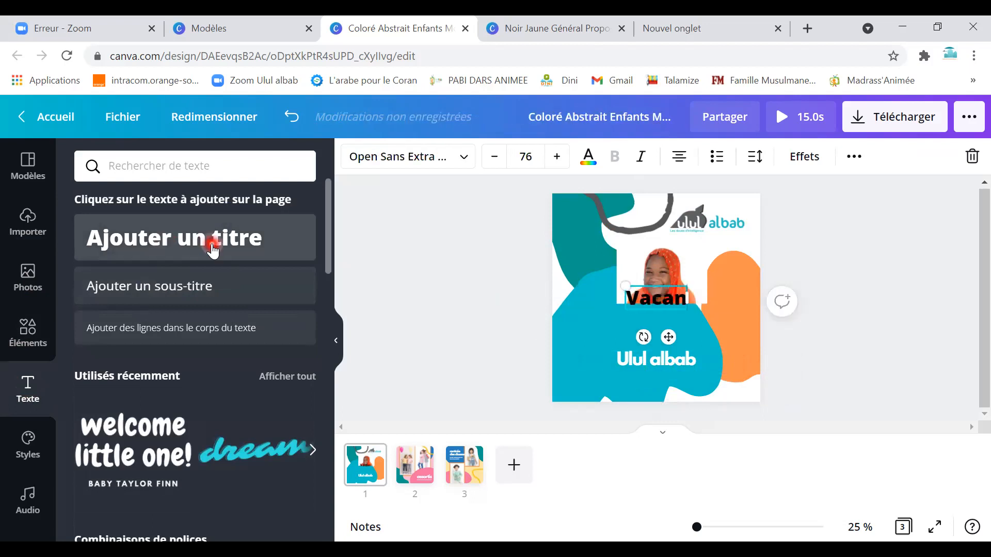
type("ces")
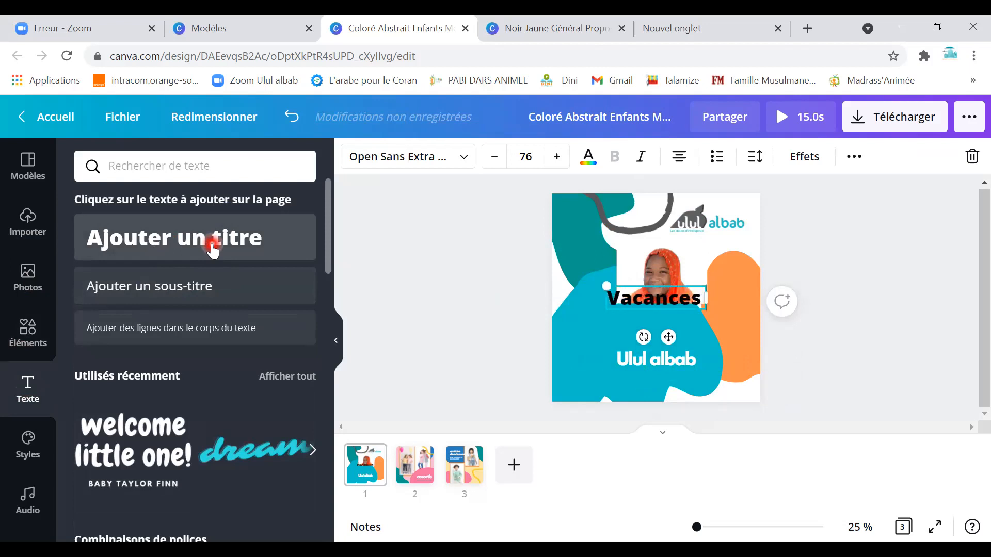
type(" avec le Coran")
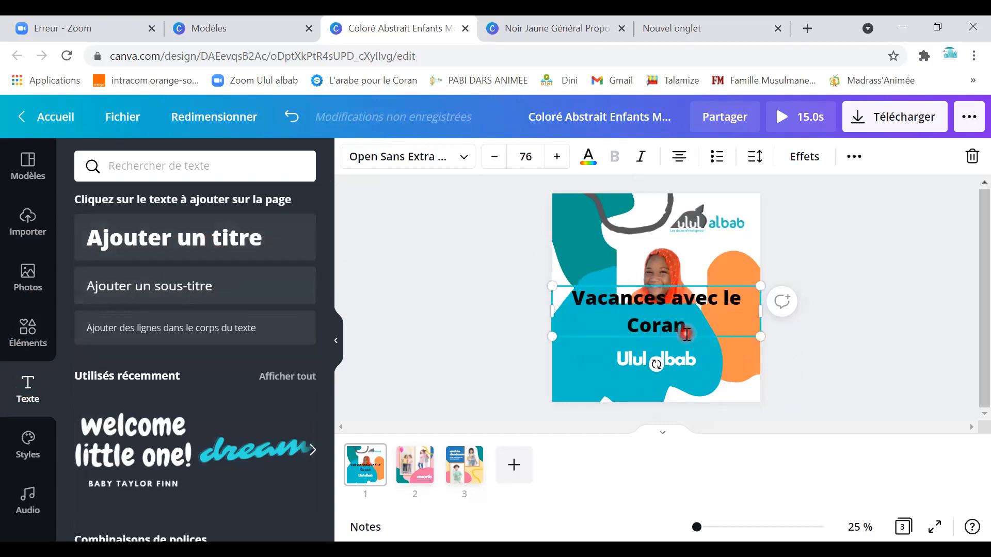
left_click_drag(687, 333, 576, 298)
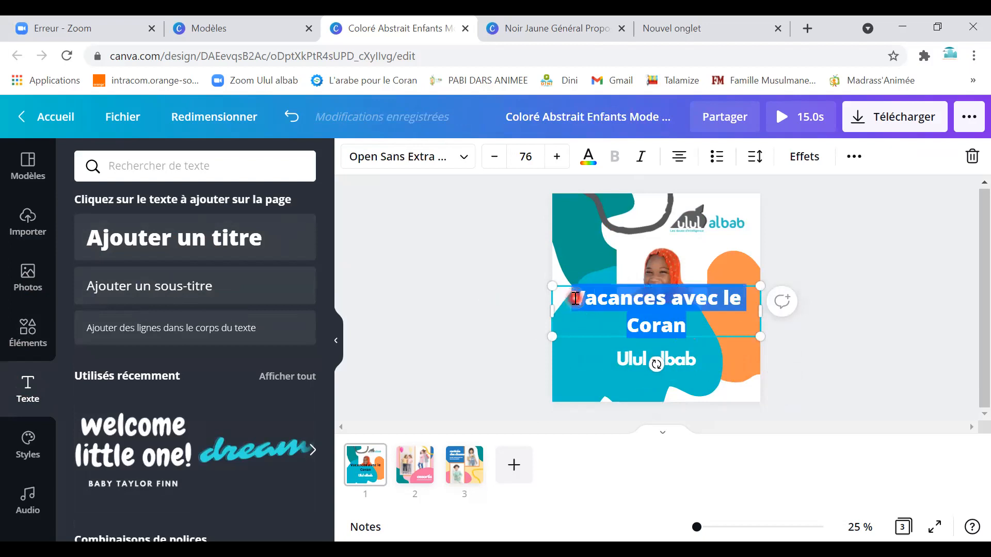
Make the 'Vacances avec le Coran' title white, shrink it to 48.9, and move it slightly down.
left_click(589, 158)
left_click(294, 284)
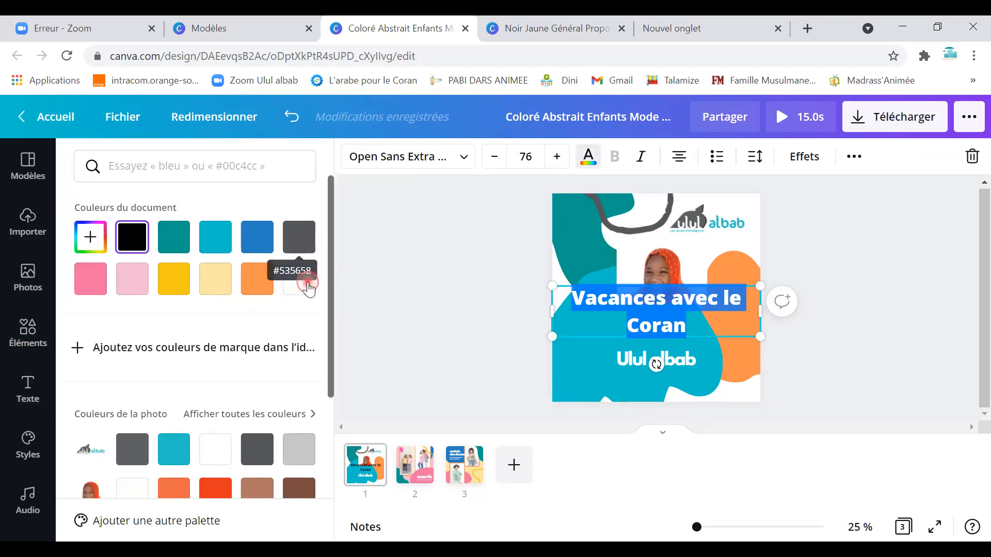
left_click_drag(759, 335, 685, 318)
left_click(639, 312)
left_click_drag(639, 312, 486, 261)
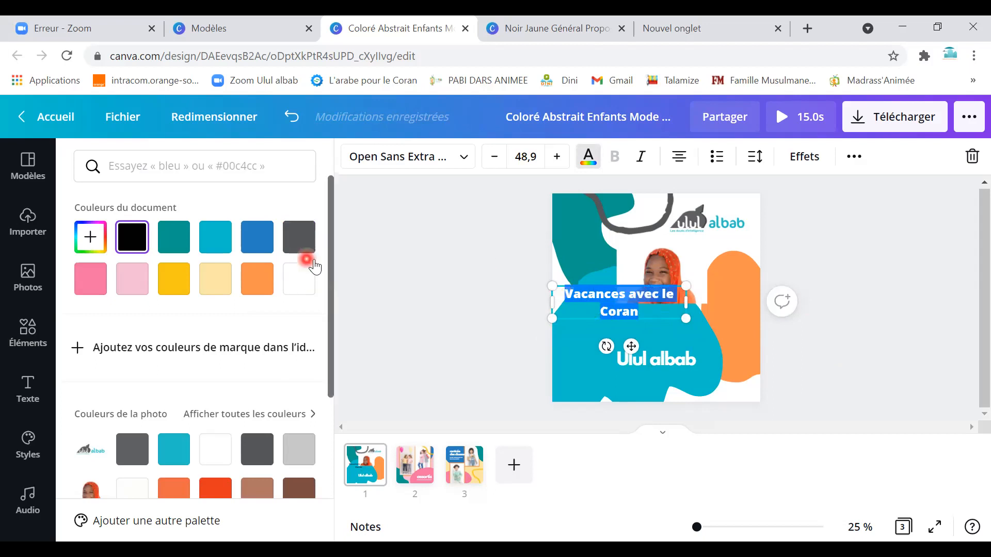
left_click(588, 163)
left_click(588, 156)
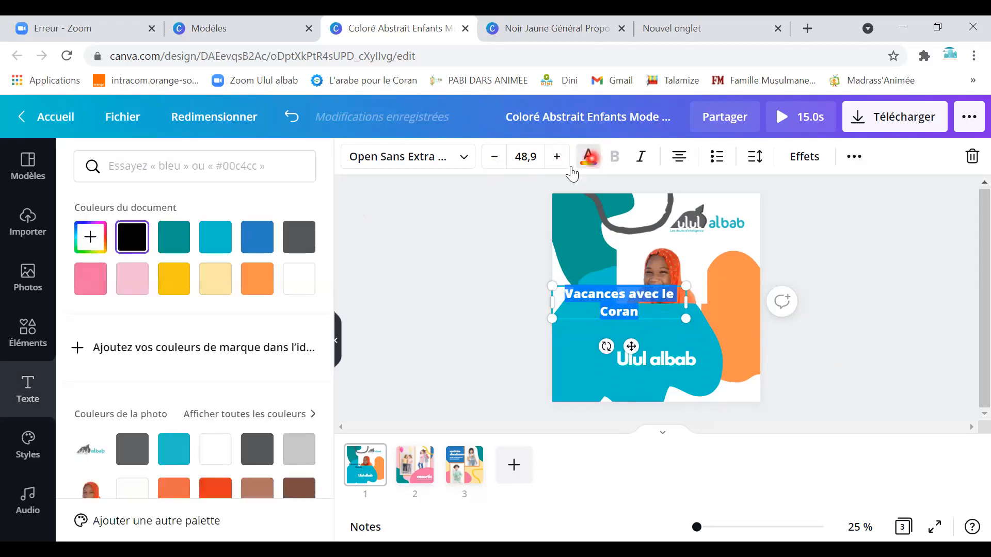
left_click(715, 312)
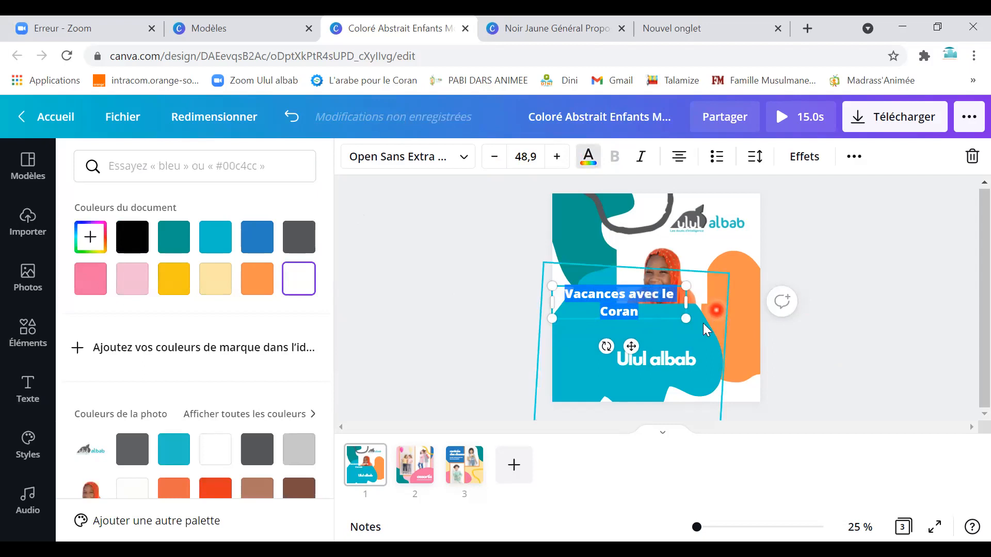
left_click_drag(636, 312, 671, 326)
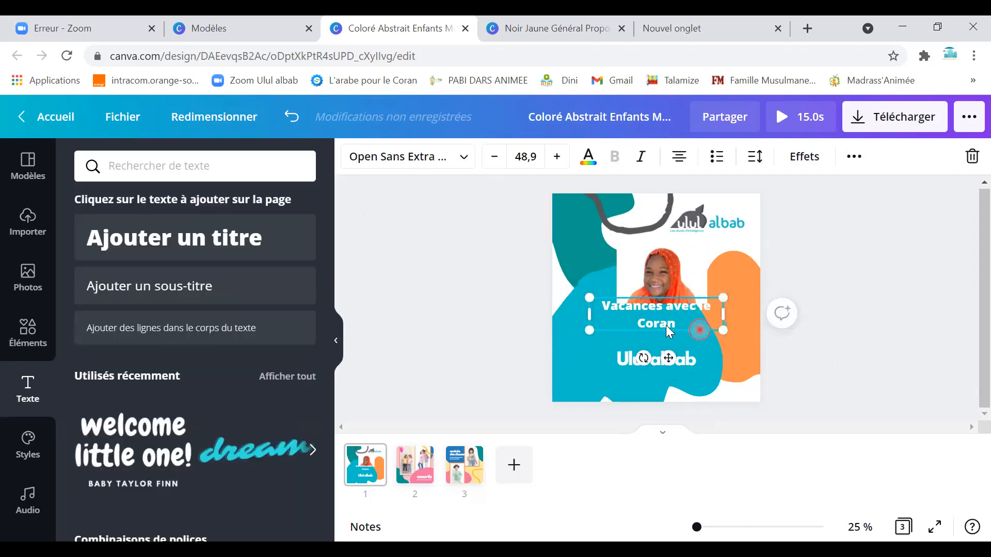
Set the 'Vacances avec le Coran' title in the Advetime script font and enlarge it.
left_click(463, 159)
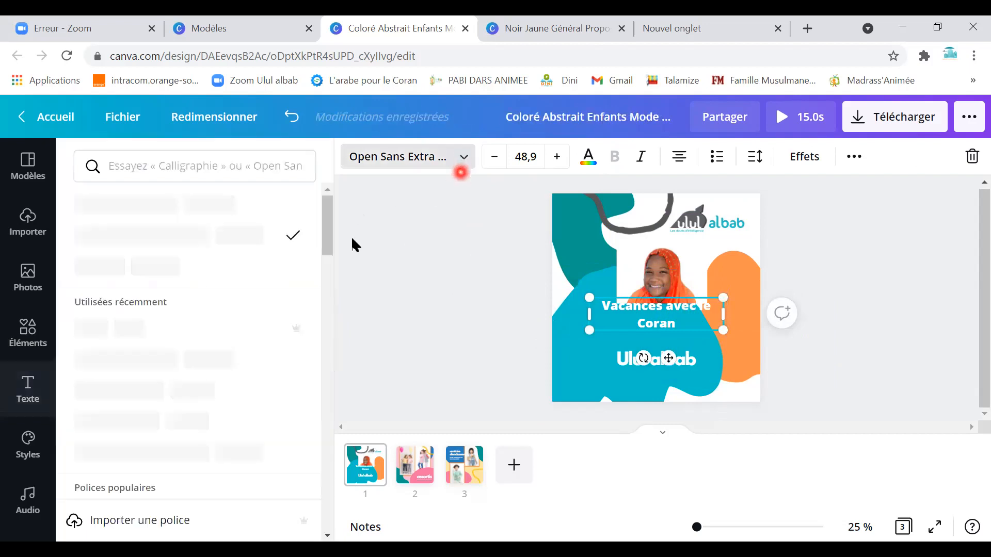
left_click(181, 366)
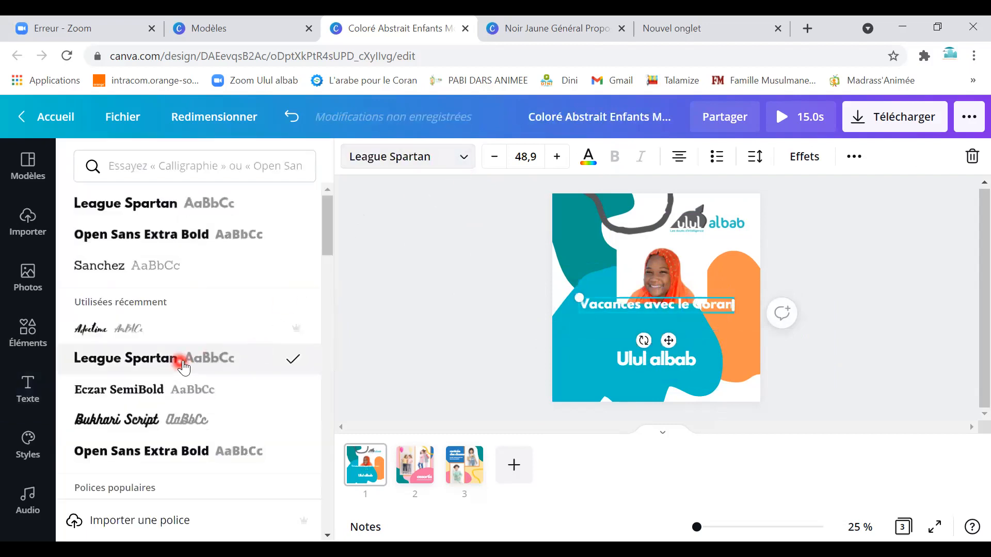
left_click_drag(625, 307, 625, 327)
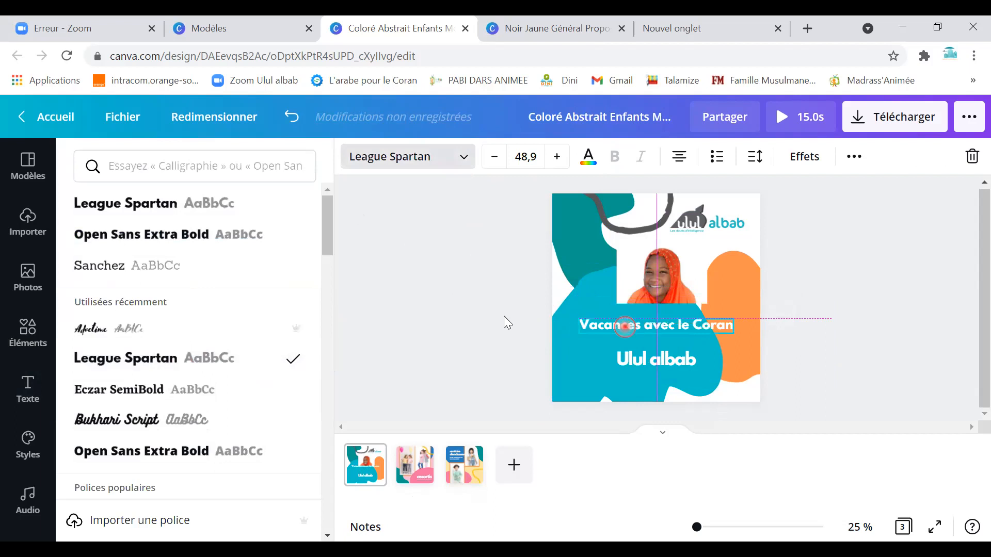
left_click(114, 338)
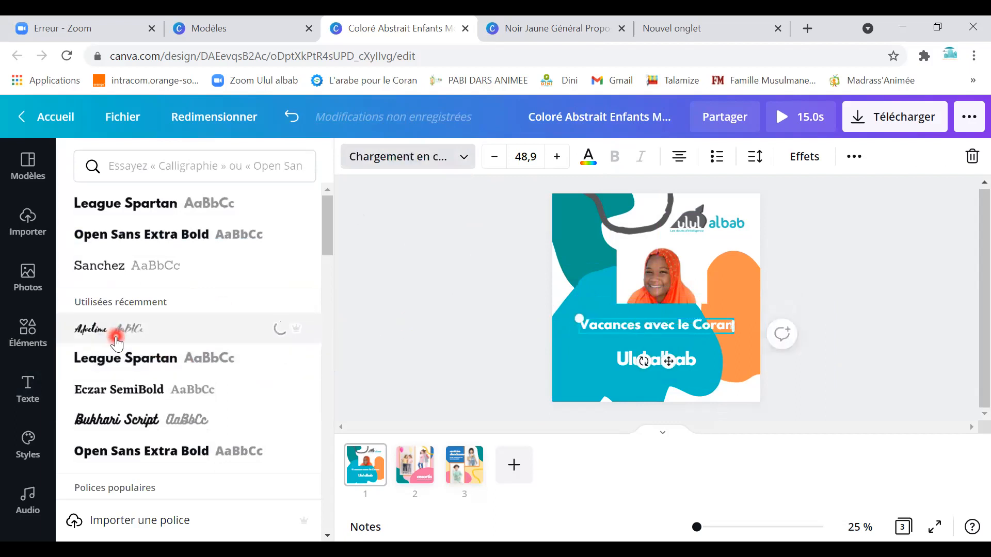
left_click_drag(697, 332, 743, 343)
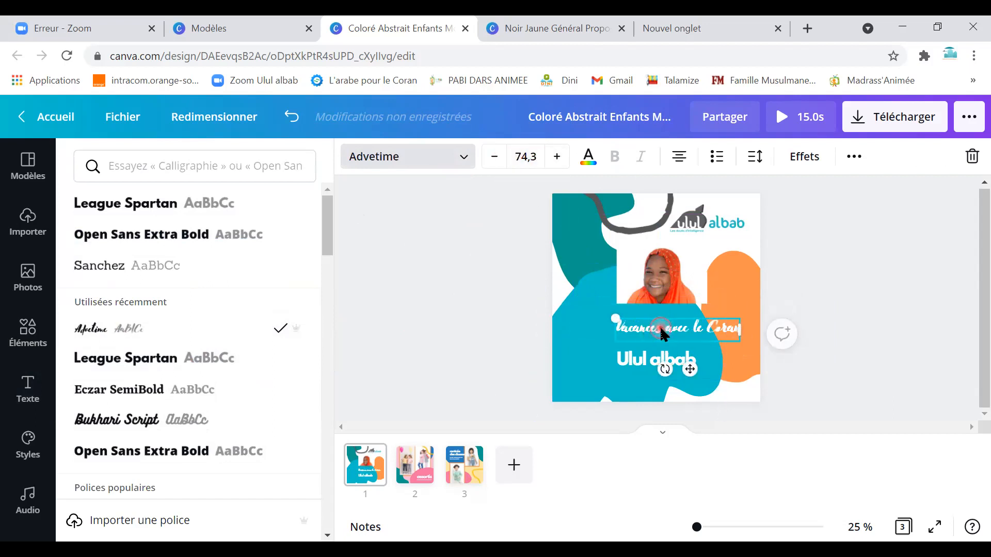
Increase the 'Ulul albab' font size step by step to 74.7.
left_click(631, 374)
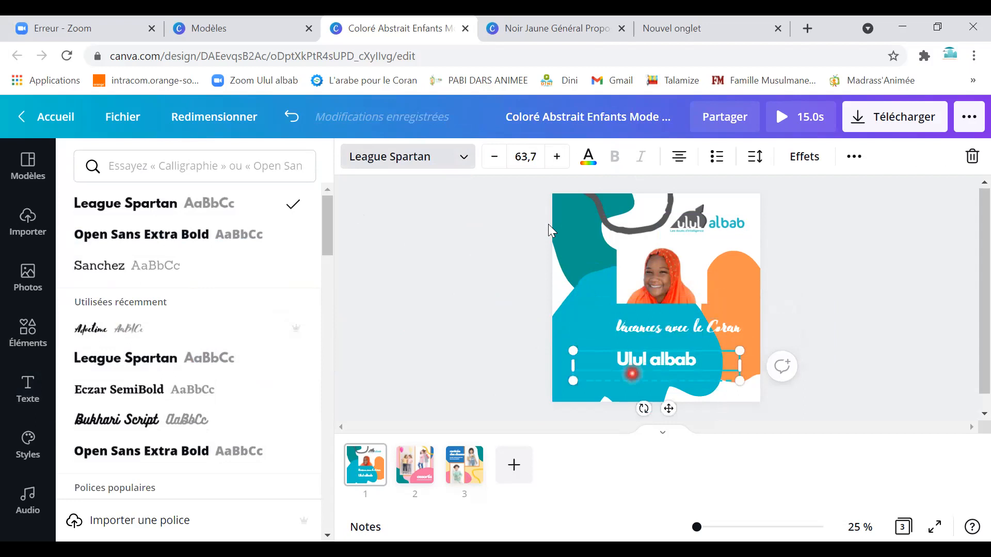
left_click(557, 156)
left_click(557, 156)
left_click(557, 157)
left_click(557, 157)
left_click(557, 157)
left_click(557, 156)
left_click(557, 157)
left_click(557, 157)
left_click(557, 156)
left_click(557, 157)
left_click(558, 157)
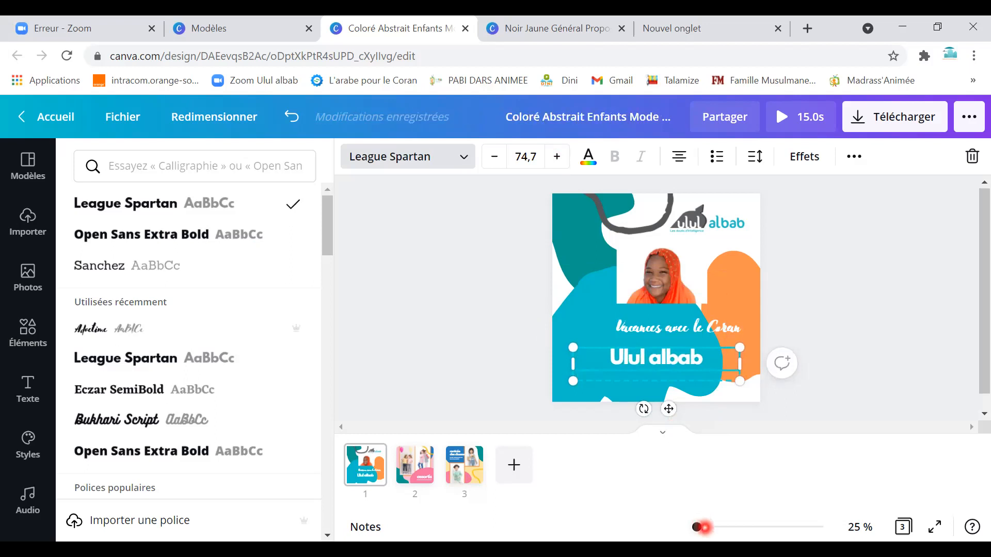
Zoom to 56% on the poster's lower text and bring up the Text panel.
left_click(703, 527)
scroll(681, 393, "up", 3)
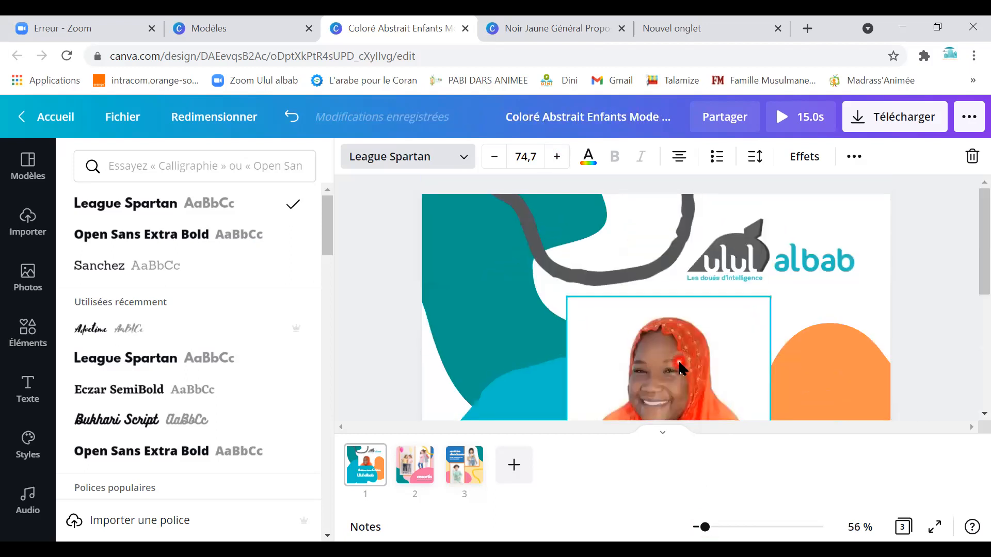
scroll(680, 367, "down", 5)
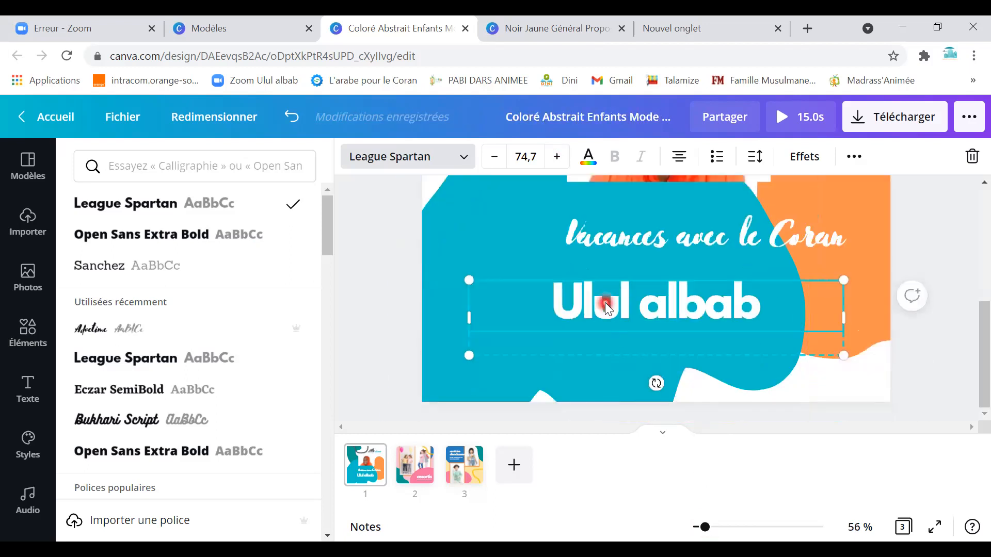
scroll(604, 303, "up", 5)
scroll(607, 310, "down", 5)
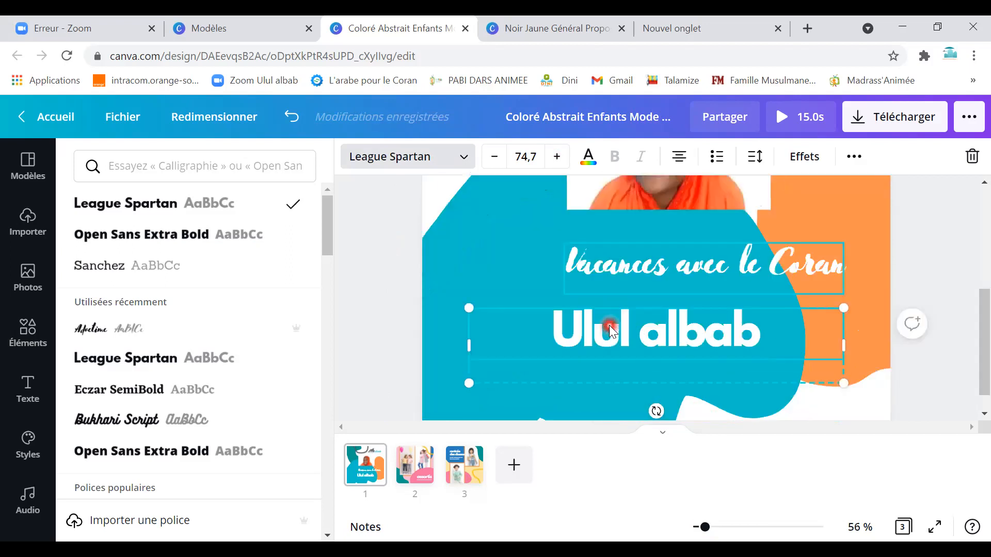
scroll(726, 341, "up", 5)
scroll(713, 336, "down", 5)
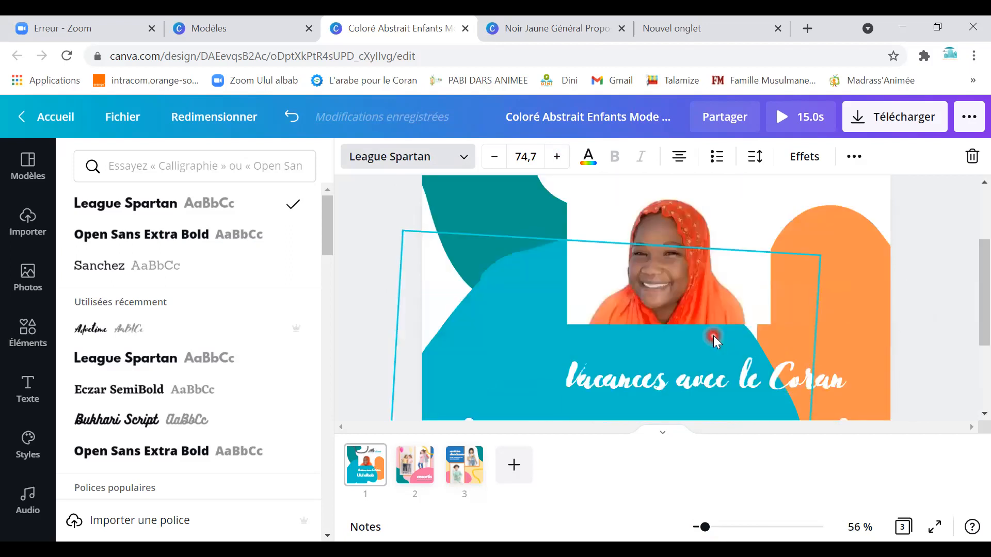
left_click(29, 387)
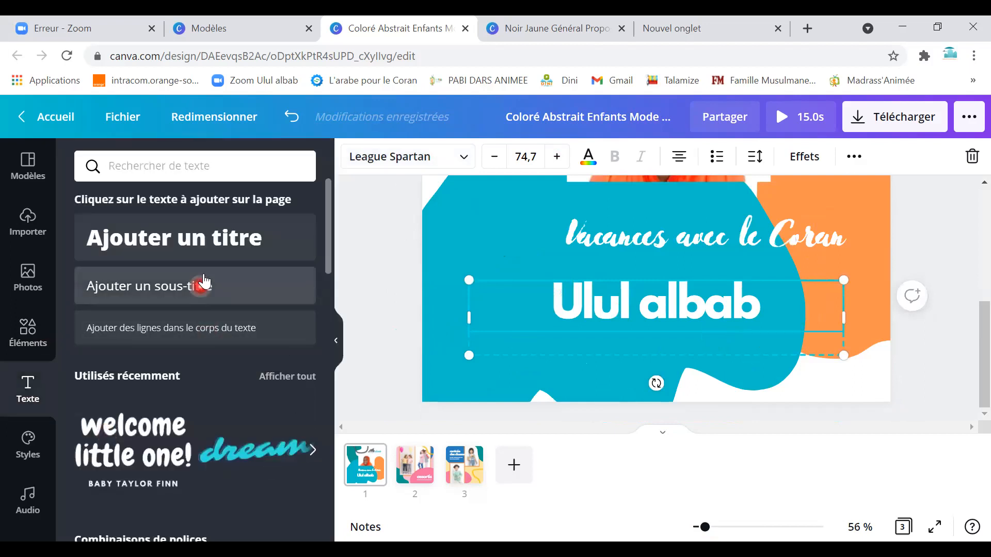
Add a subtitle under 'Ulul albab' reading 'Infoline :' followed by the contact phone number.
left_click(187, 284)
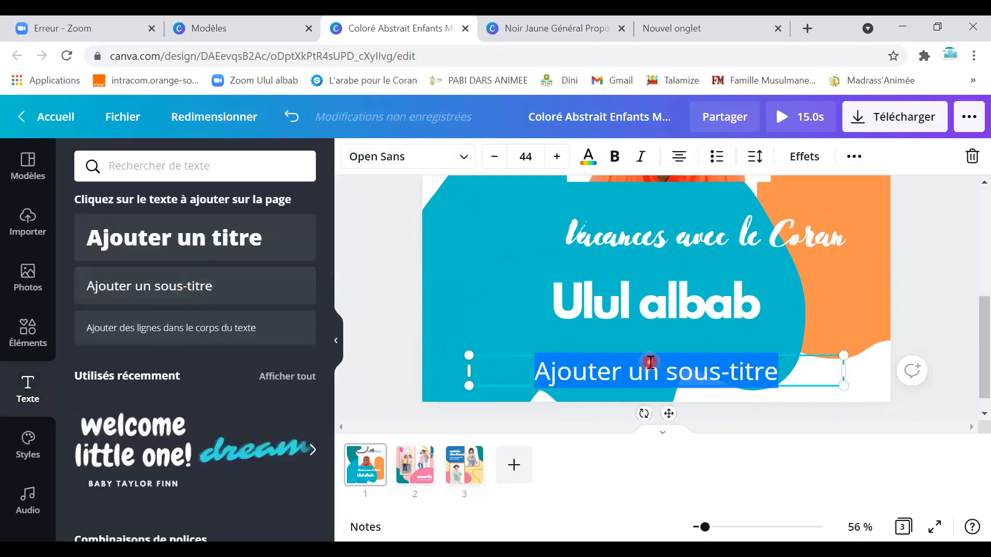
key("BackSpace")
type("Infoline :")
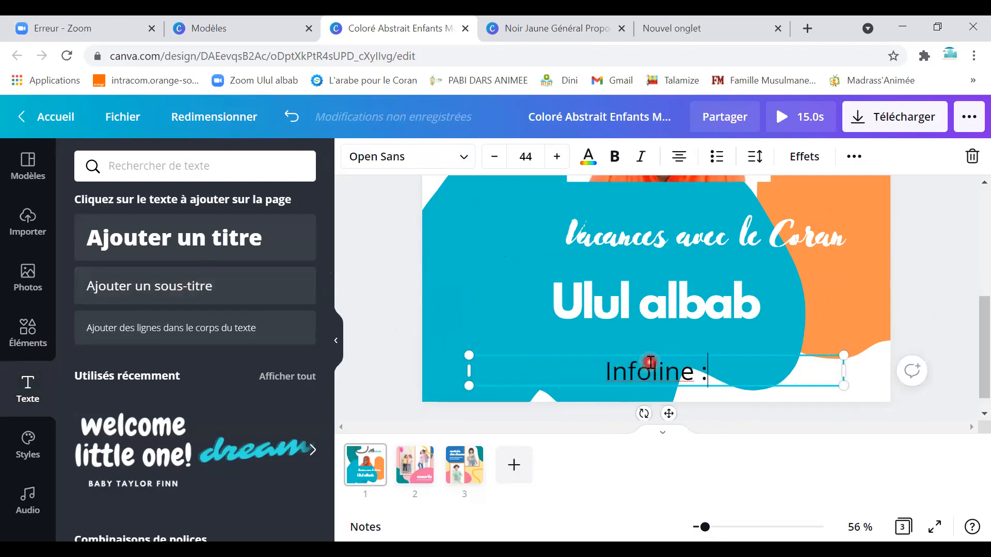
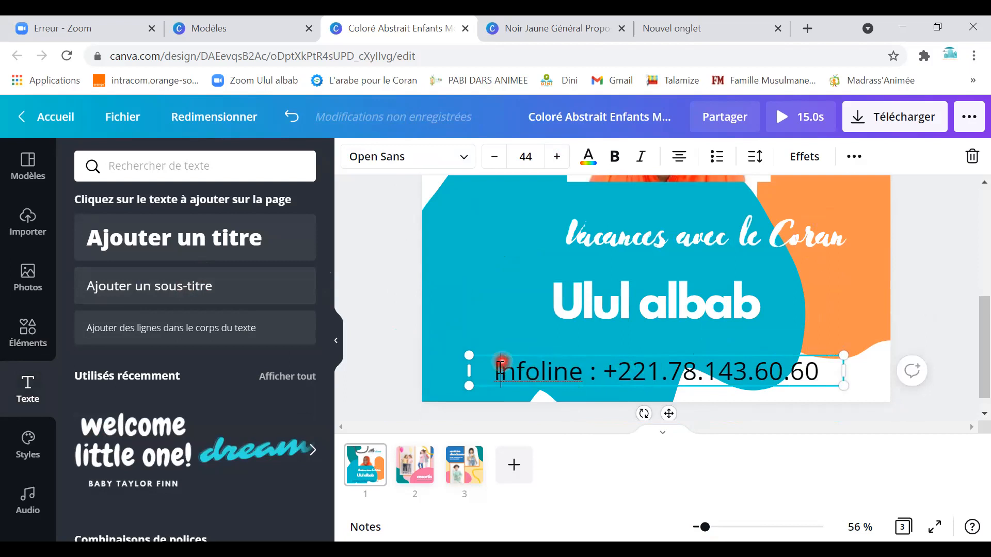
Make the Infoline line orange in League Spartan and move it up and left.
left_click_drag(493, 371, 821, 375)
left_click(588, 156)
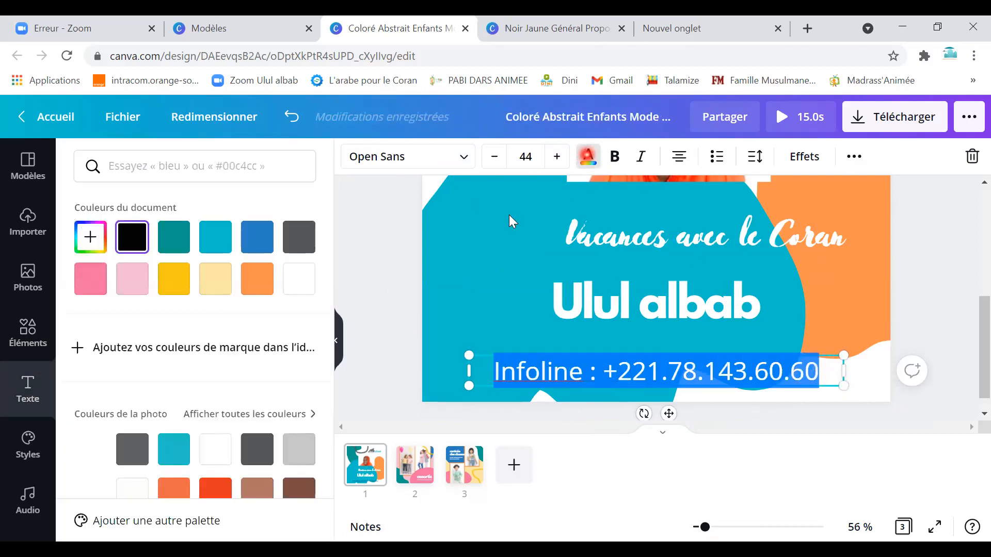
left_click(247, 289)
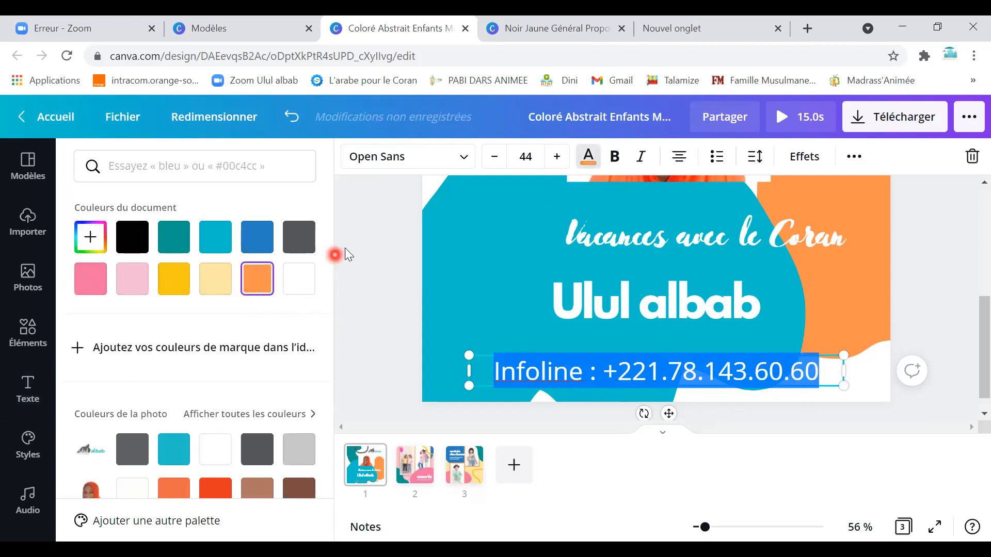
left_click(456, 166)
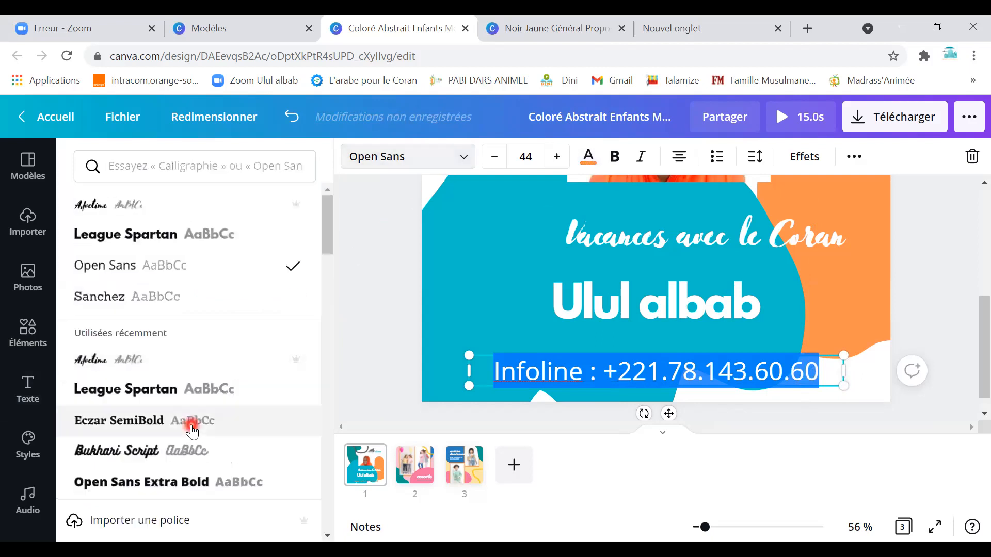
scroll(198, 377, "down", 1)
left_click(206, 319)
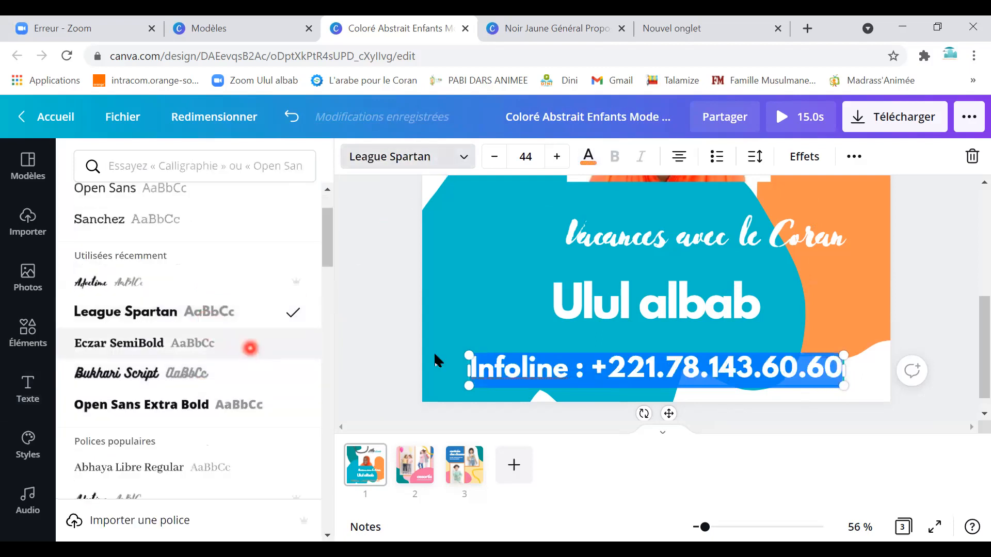
left_click(491, 279)
left_click_drag(554, 389, 522, 360)
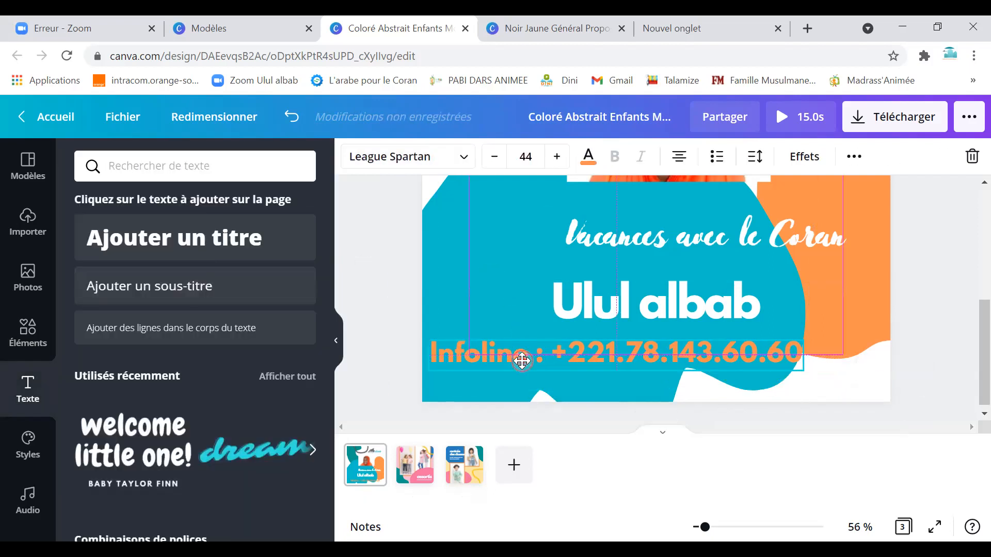
Nudge the woman's photo slightly right and up, closer to the Ulul albab logo.
left_click(855, 390)
scroll(833, 339, "up", 5)
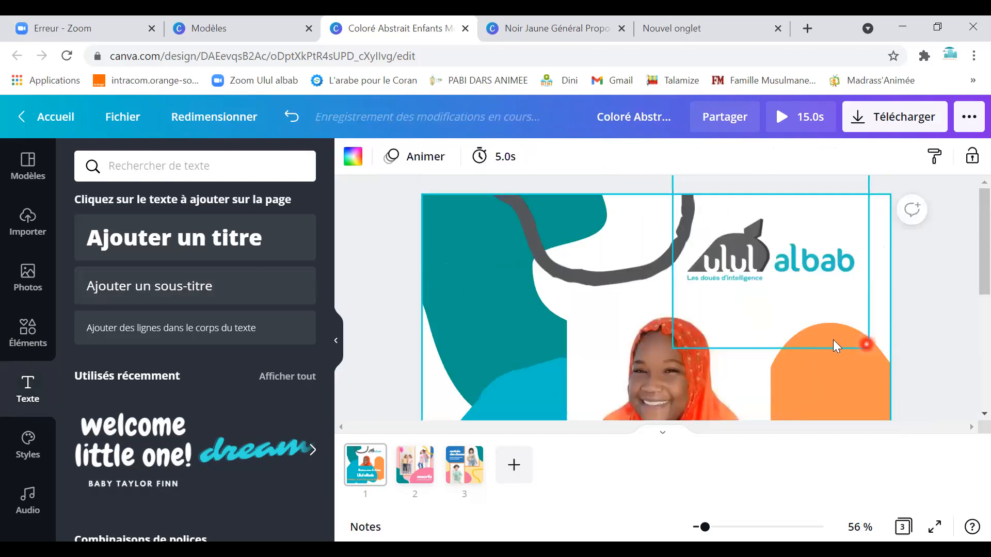
scroll(784, 340, "down", 5)
scroll(714, 313, "up", 5)
left_click(605, 351)
mouse_move(613, 353)
left_mouse_down()
mouse_move(588, 354)
mouse_move(628, 350)
left_mouse_up()
scroll(628, 350, "down", 1)
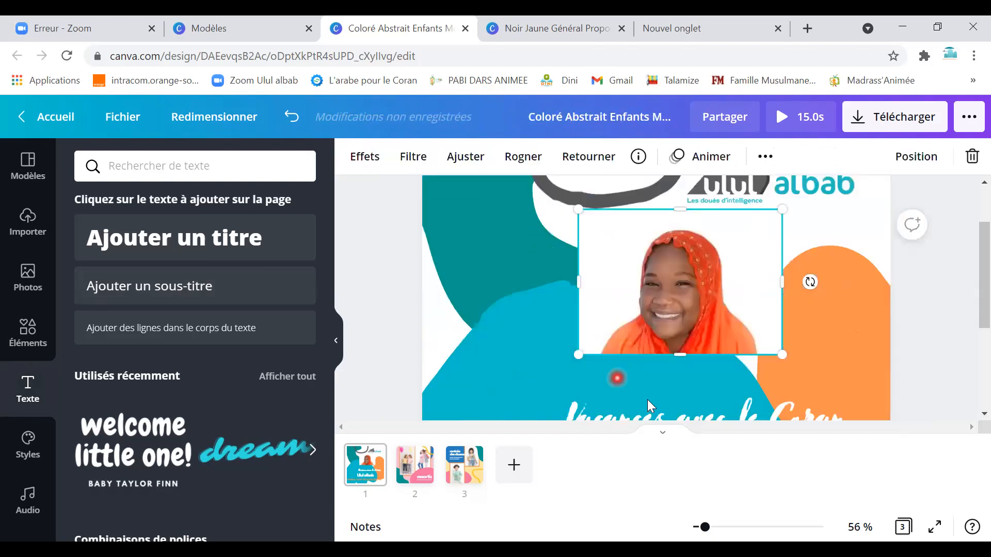
scroll(640, 400, "down", 5)
scroll(783, 338, "up", 4)
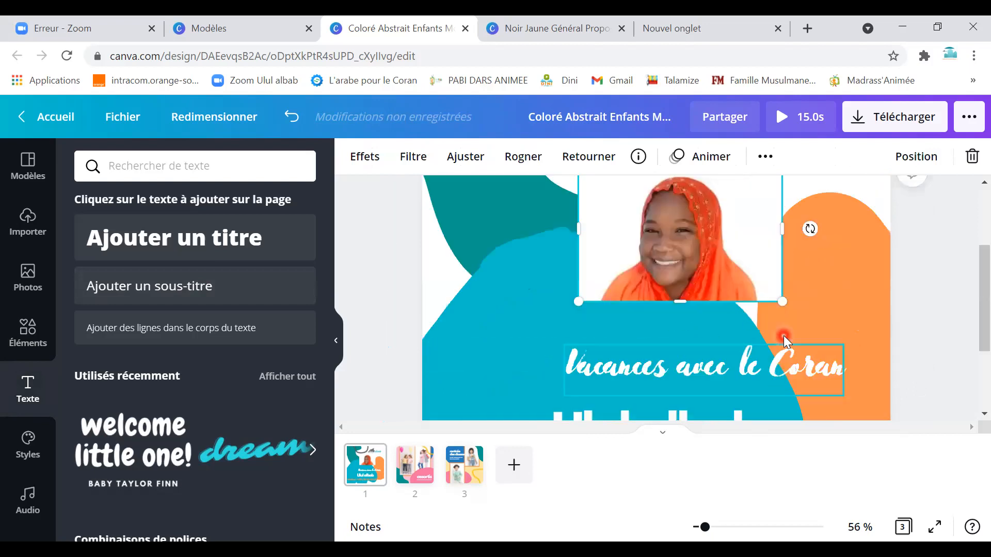
scroll(783, 337, "up", 1)
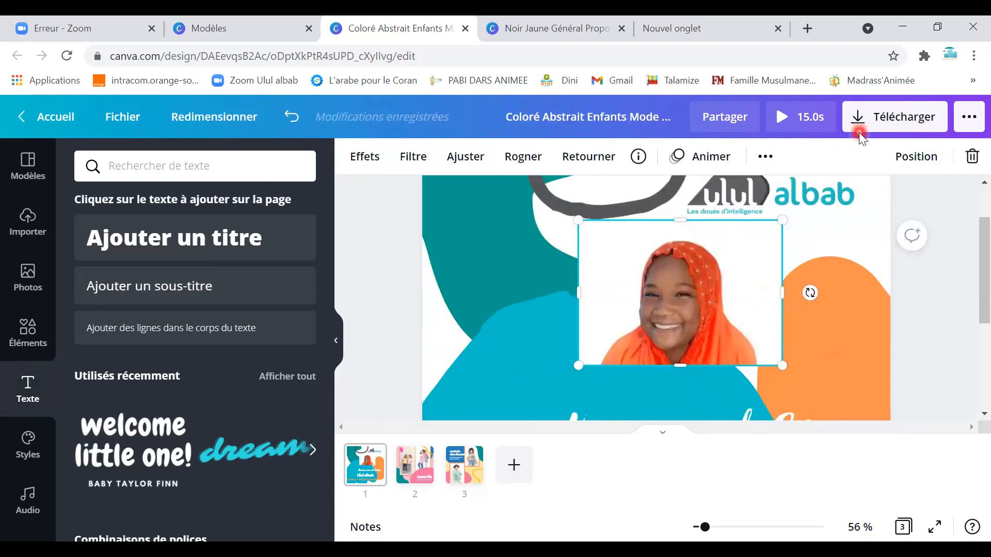
Download the three-page design as PNG and open the resulting zip archive.
left_click(870, 125)
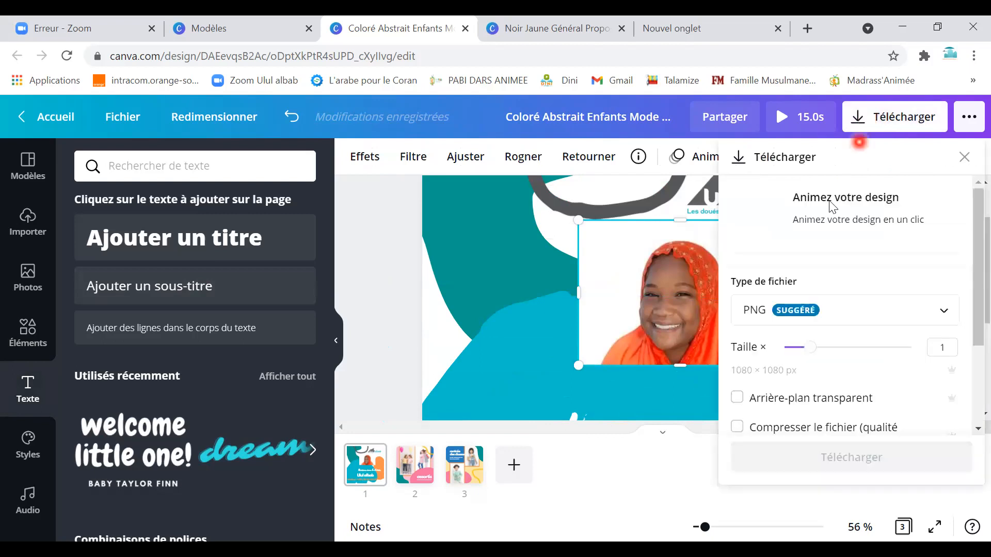
left_click(933, 312)
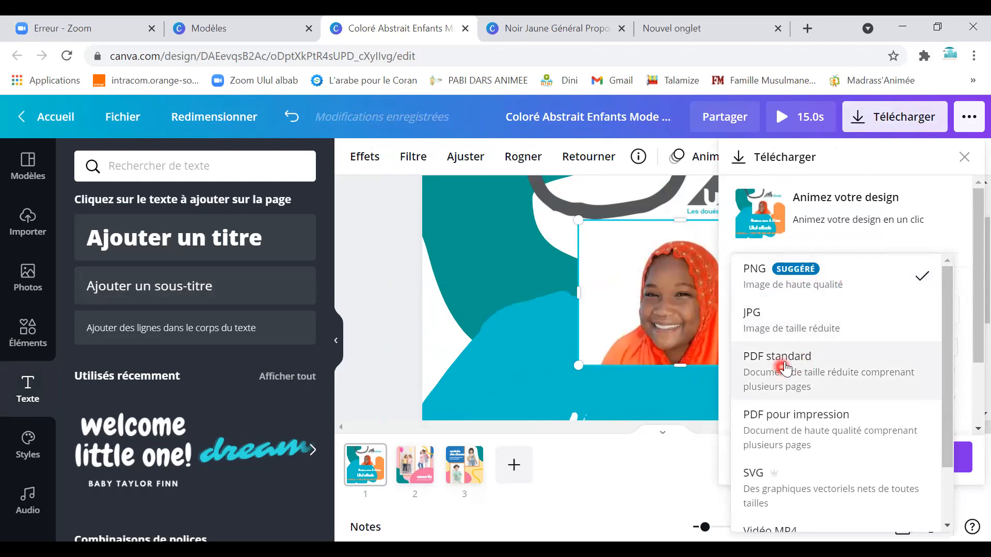
left_click(824, 283)
left_click(825, 461)
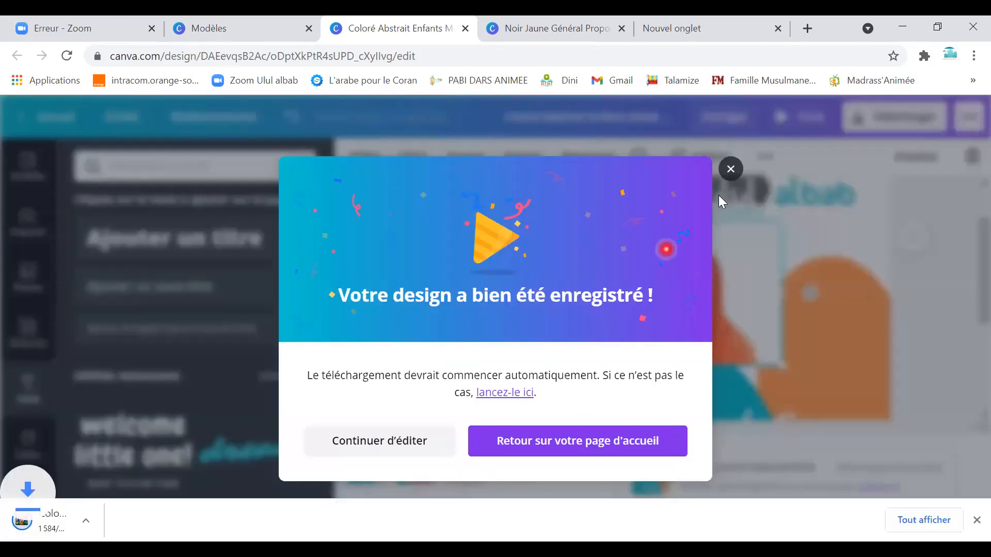
left_click(730, 148)
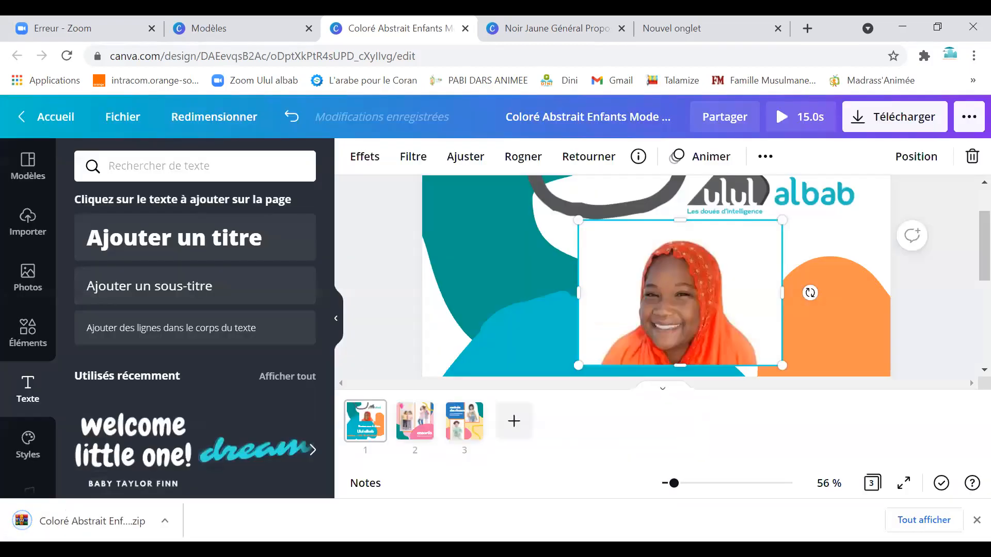
left_click(46, 529)
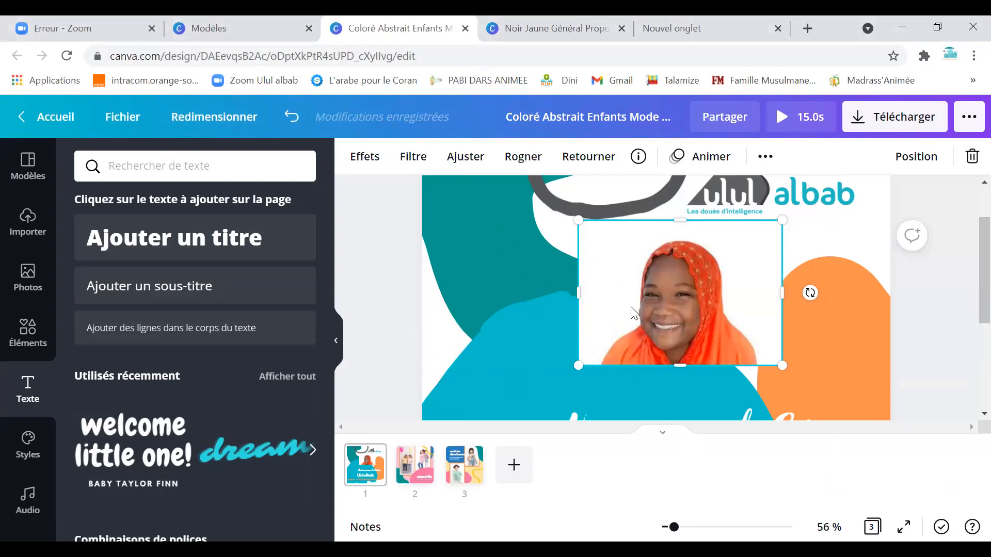
Zoom out to 13% and recolour page 2's diagonal line cyan.
scroll(632, 309, "up", 2)
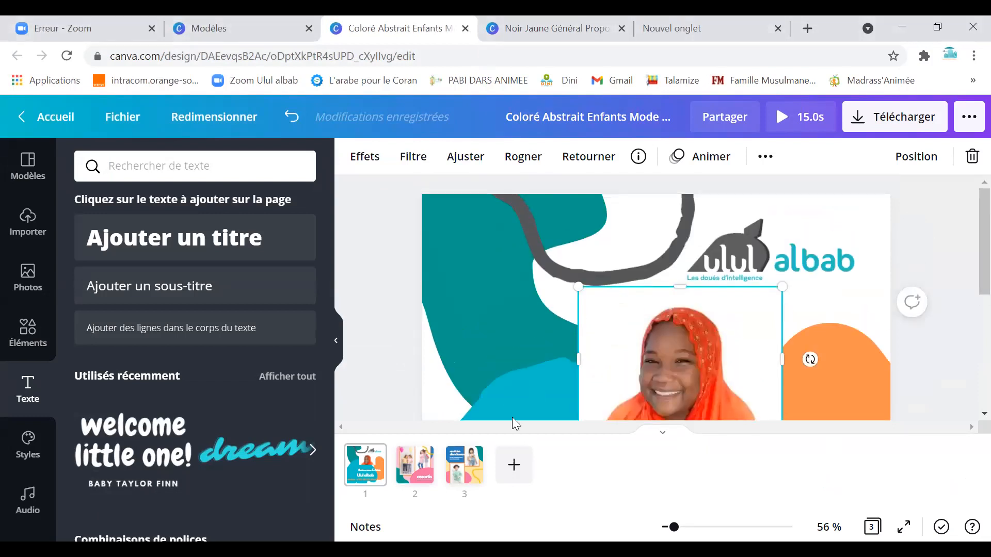
scroll(965, 316, "down", 5)
left_click(966, 449)
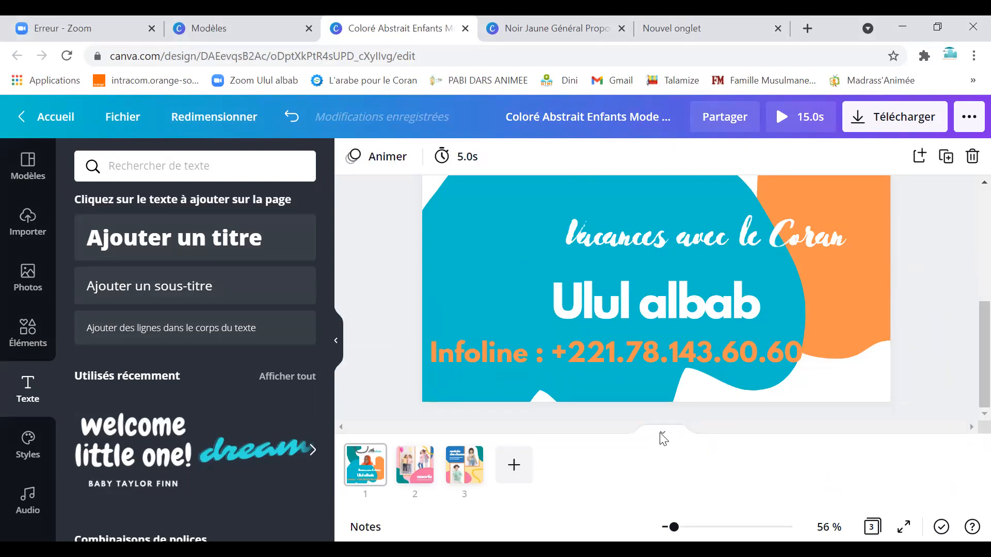
scroll(729, 298, "up", 5)
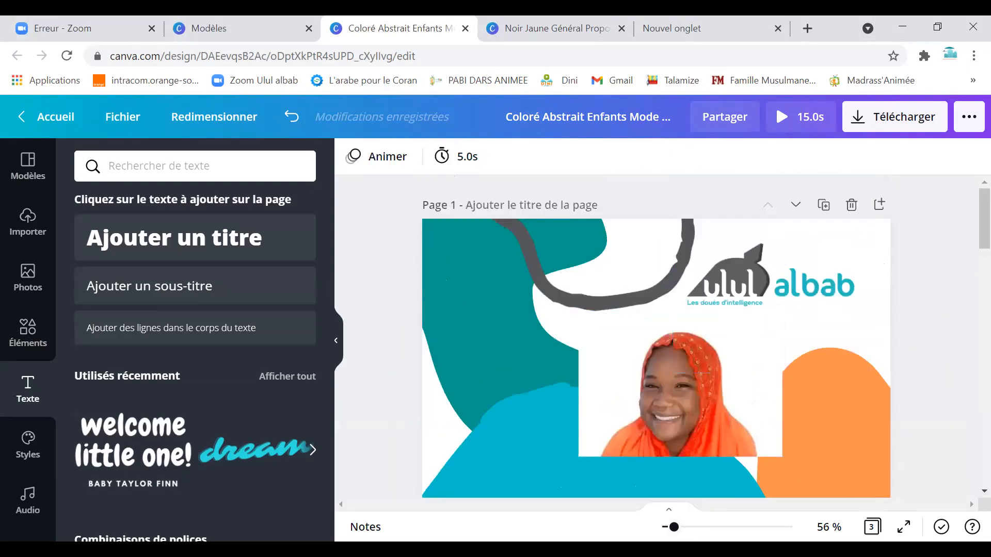
left_click(664, 527)
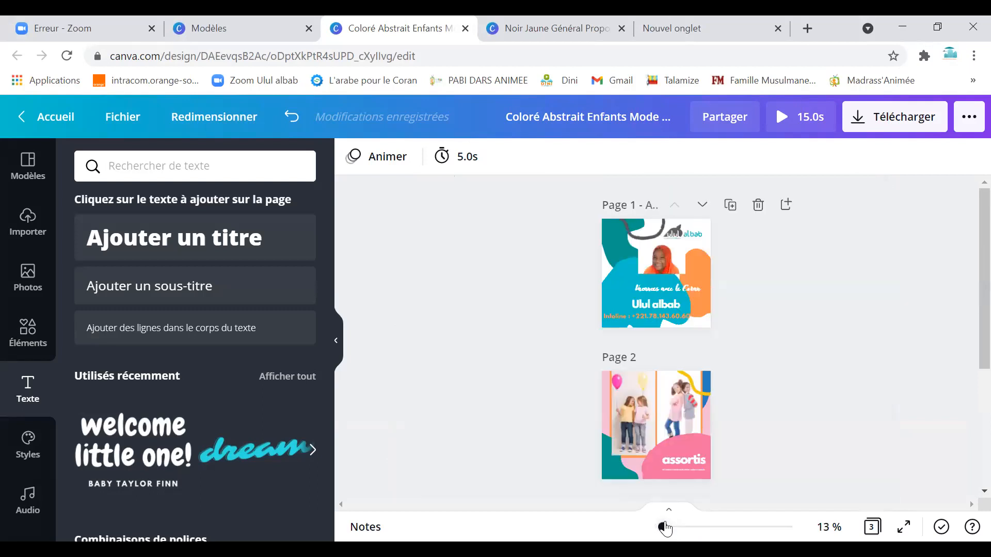
left_click(671, 379)
left_click(648, 401)
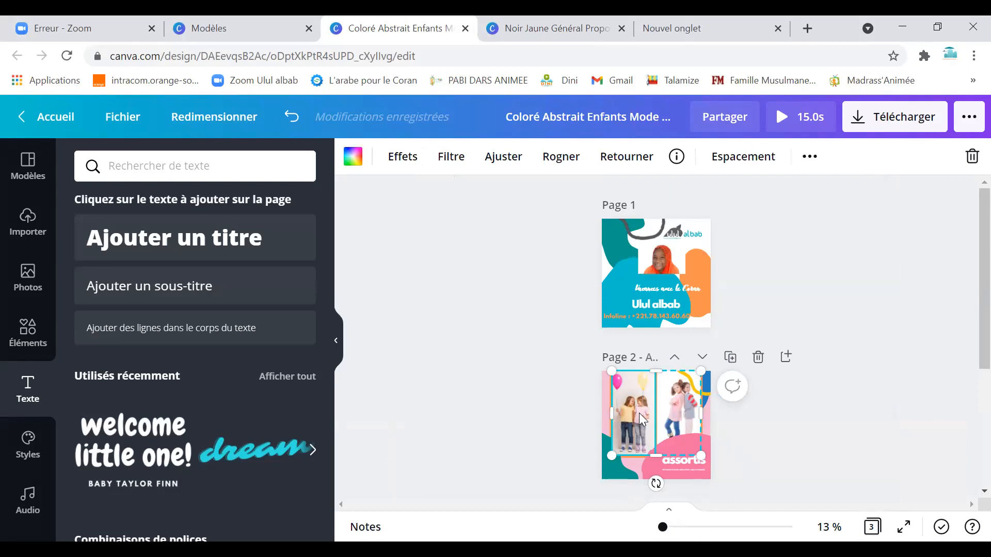
left_click(644, 474)
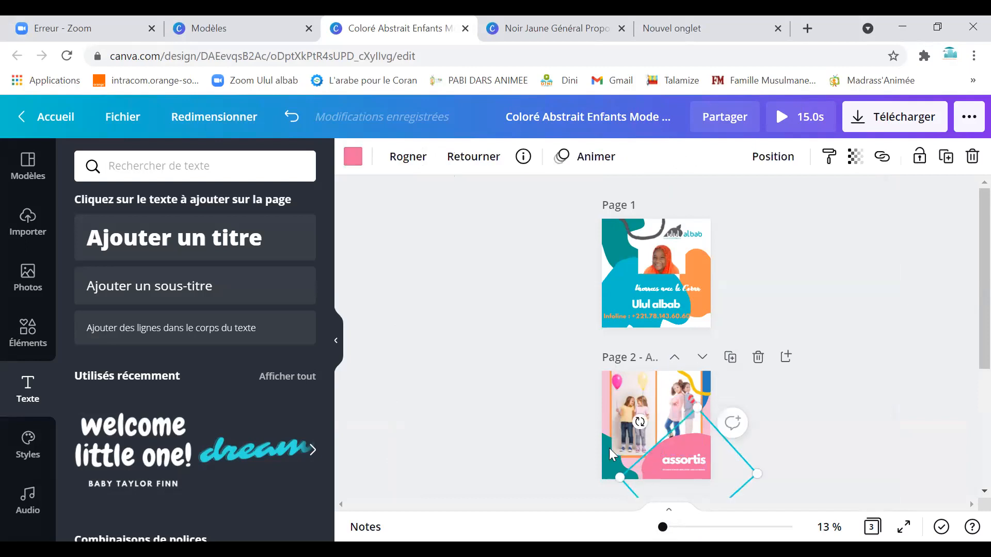
left_click(353, 157)
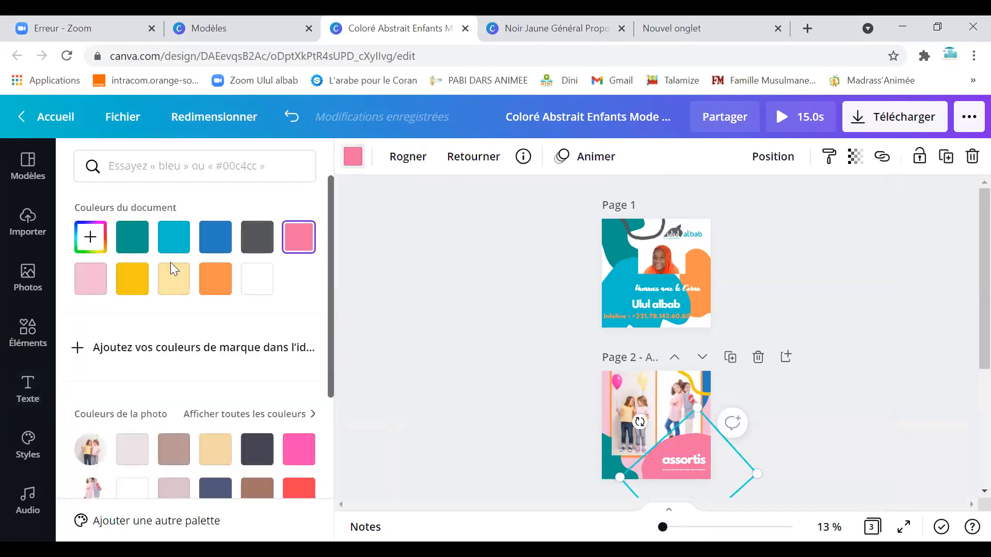
left_click(216, 278)
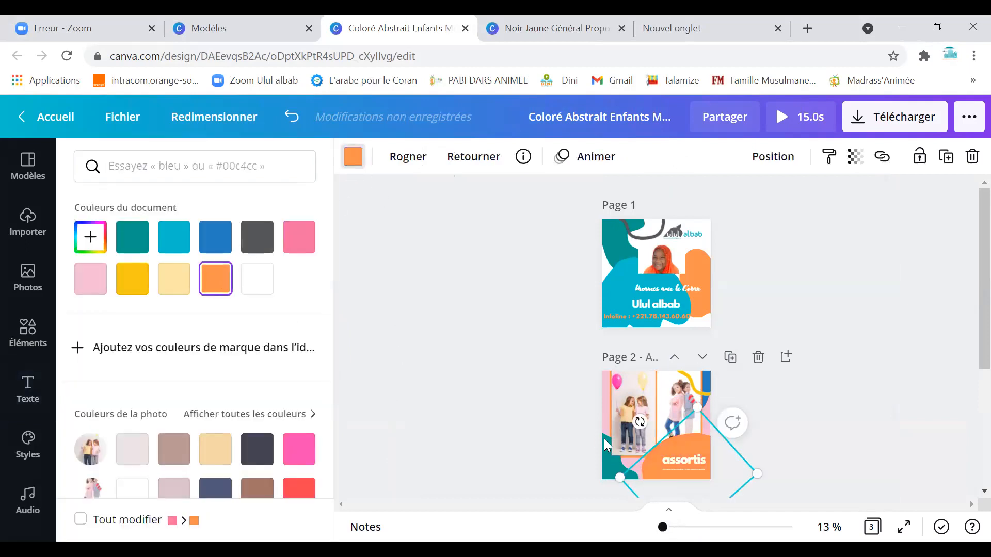
left_click(605, 398)
left_click(351, 158)
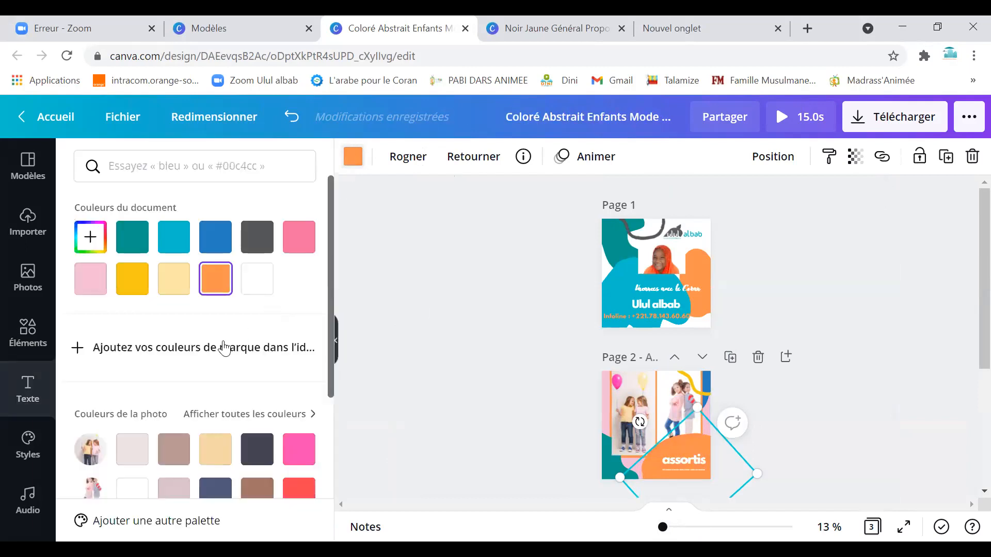
left_click(174, 237)
Delete page 2's photo grid and start recolouring its orange shape.
left_click(641, 402)
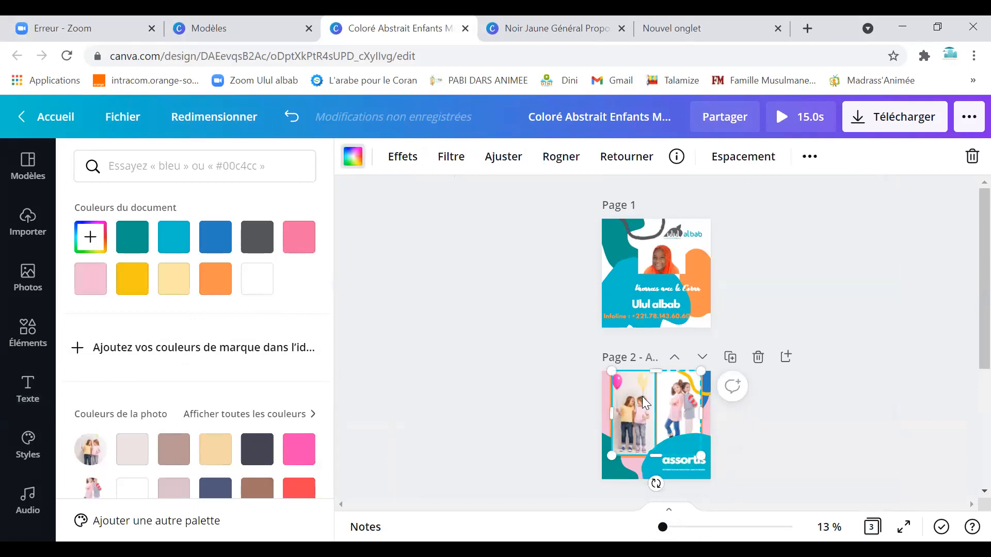
key("Delete")
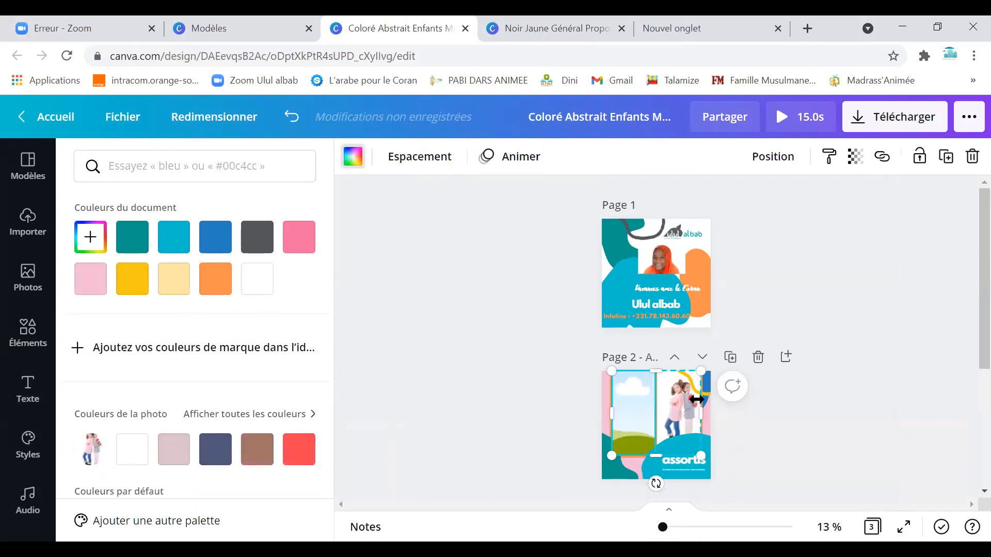
key("Delete")
key("Delete")
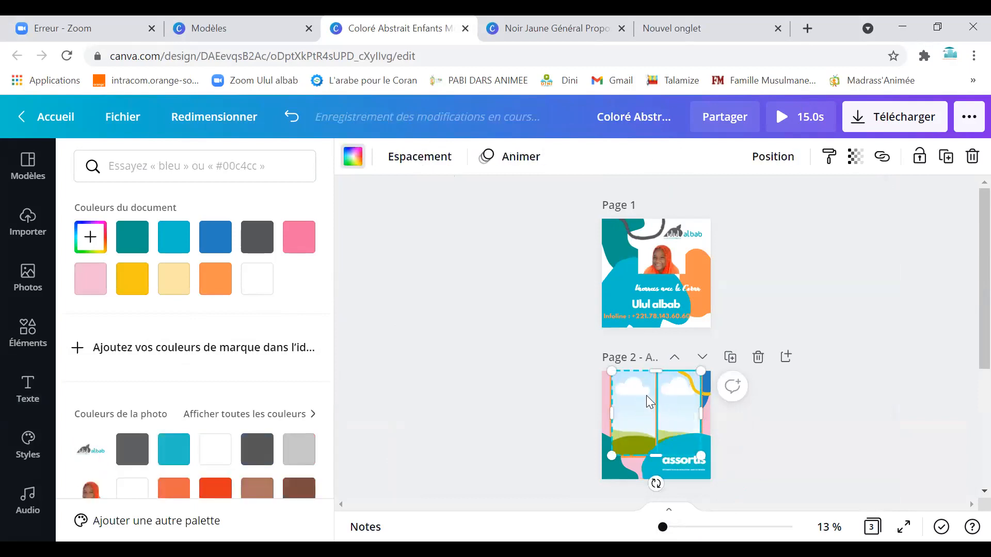
left_click(681, 396)
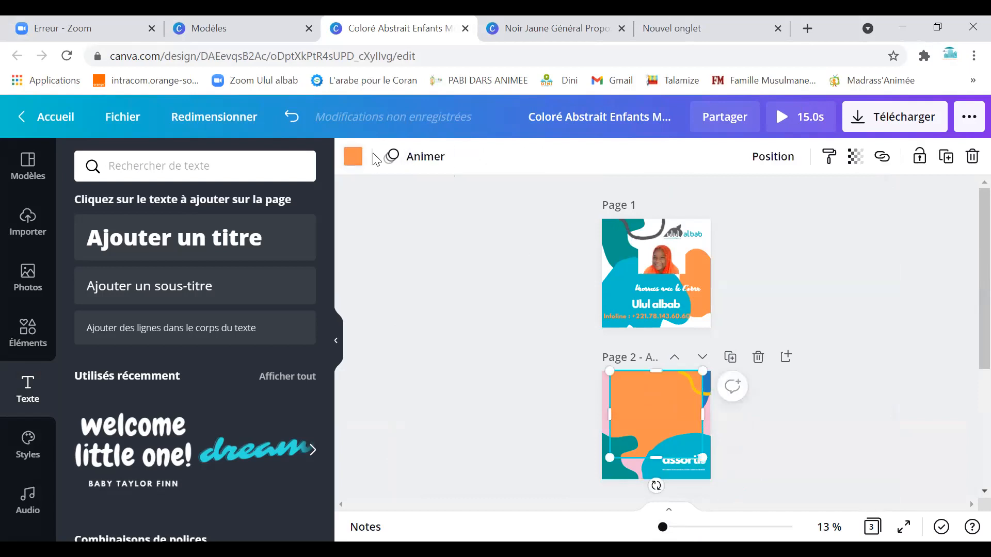
left_click(354, 157)
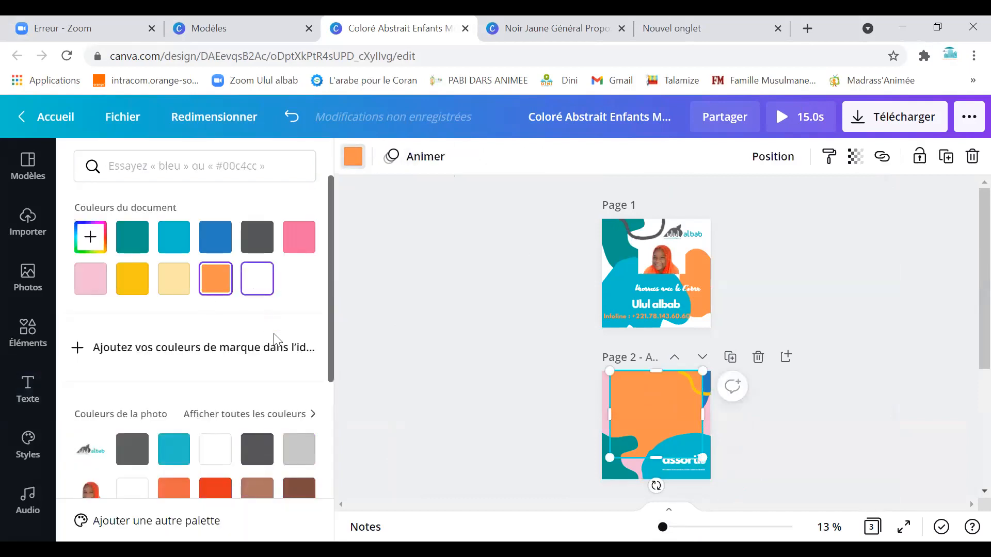
scroll(666, 432, "down", 3)
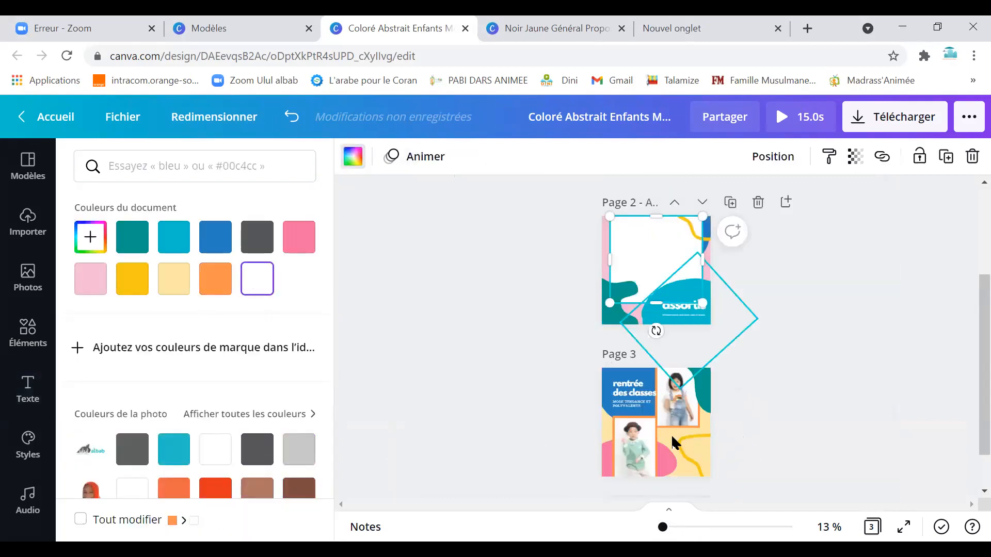
left_click(672, 400)
left_click(634, 438)
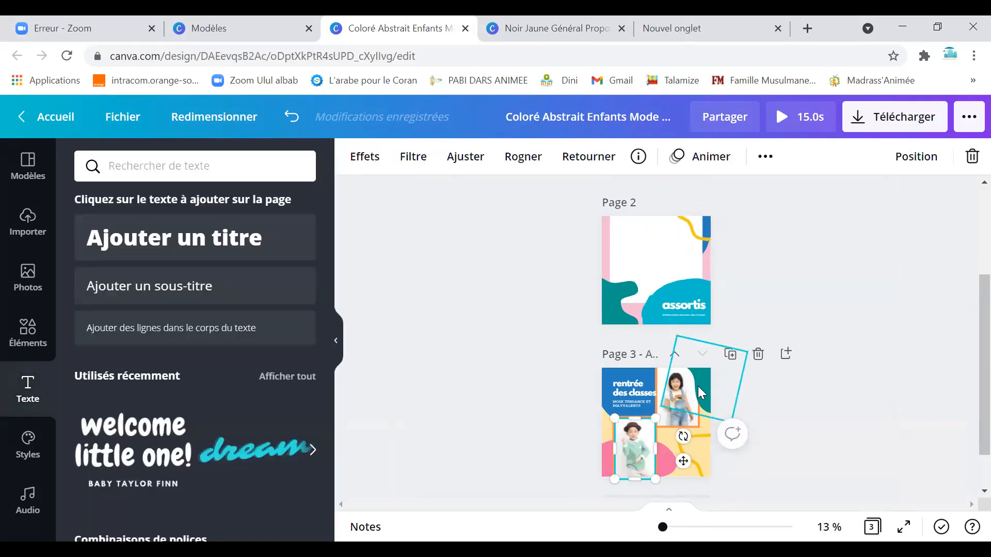
Delete the third page and duplicate the first poster page twice.
left_click(757, 355)
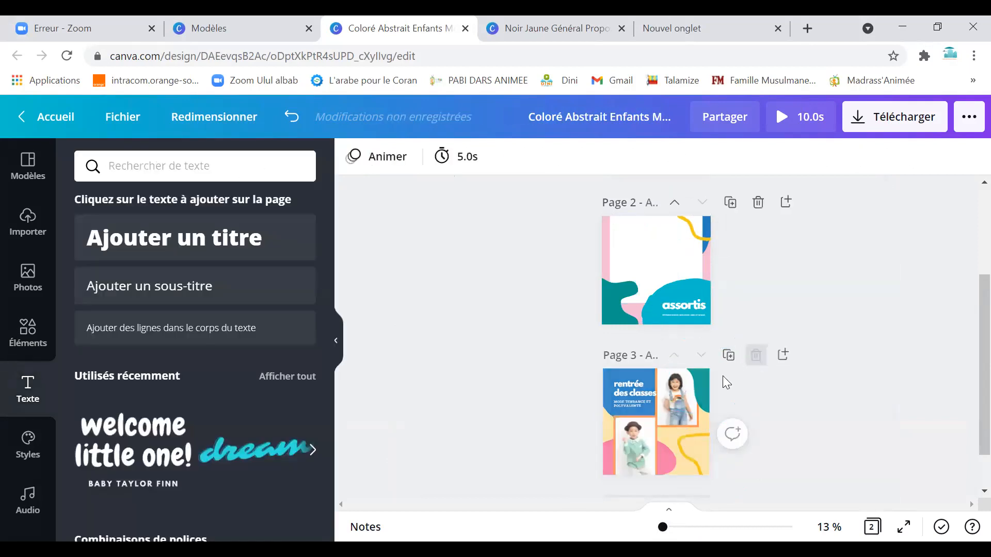
left_click(667, 328)
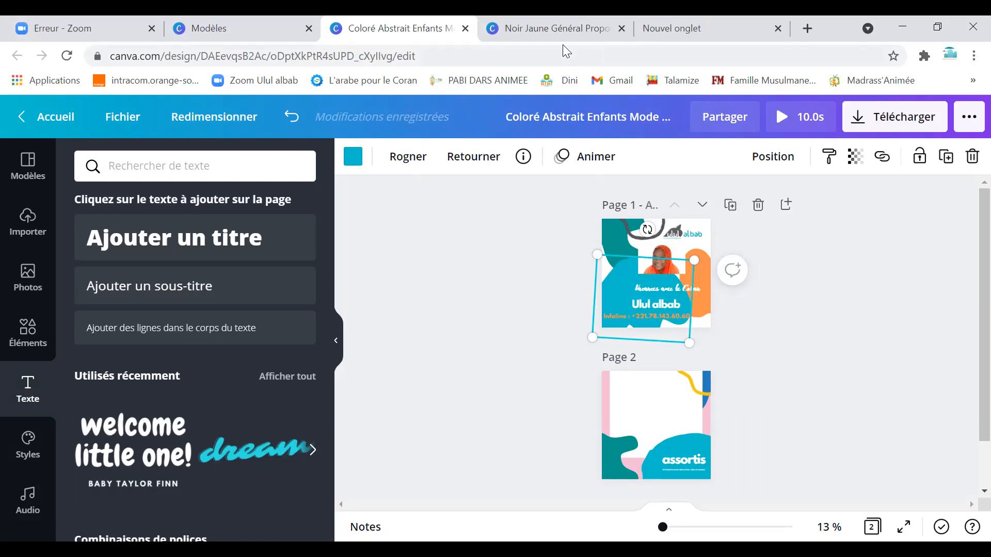
left_click(729, 205)
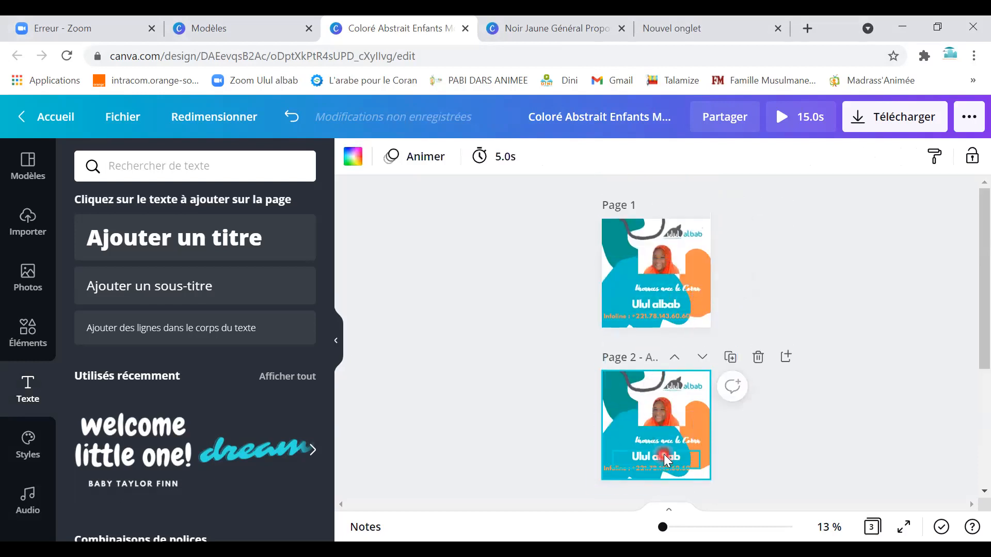
scroll(665, 455, "down", 1)
left_click(731, 280)
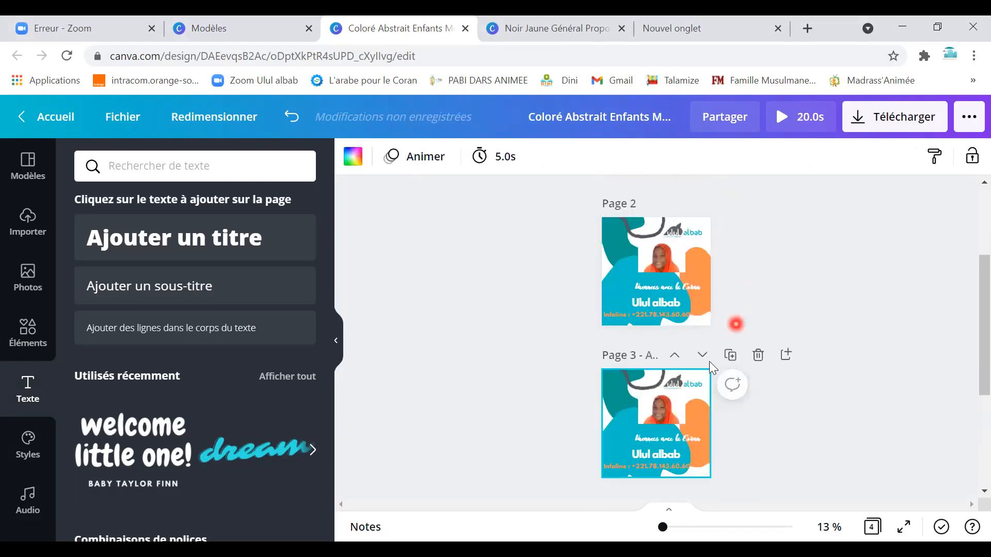
left_click(649, 405)
left_click(637, 405)
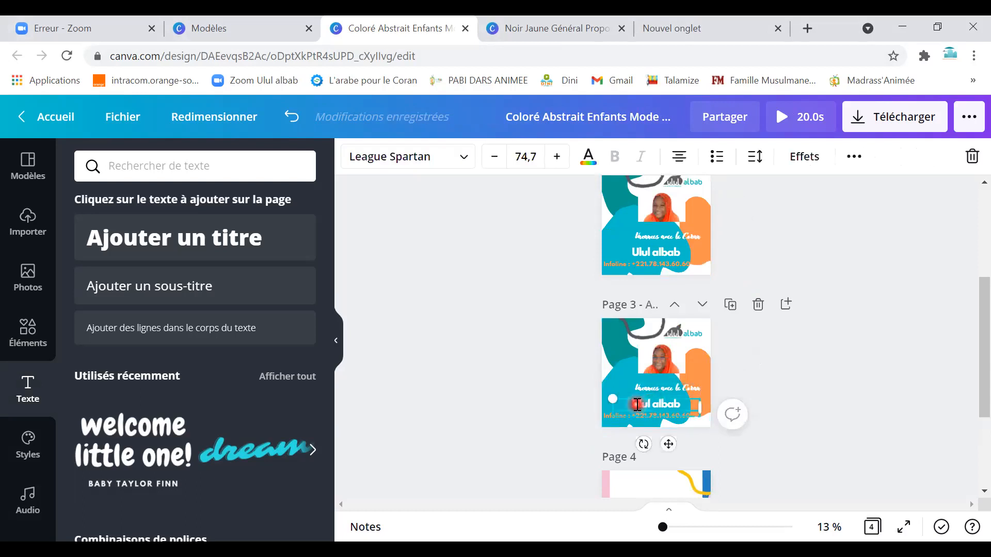
Zoom to 38% on page 1 and show the Uploads import sources list.
scroll(680, 302, "up", 3)
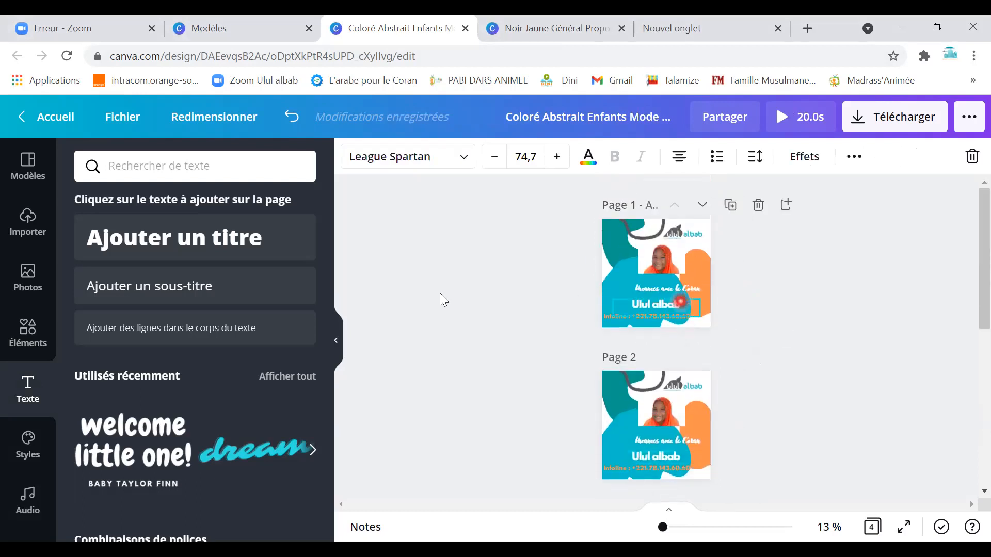
left_click(639, 298)
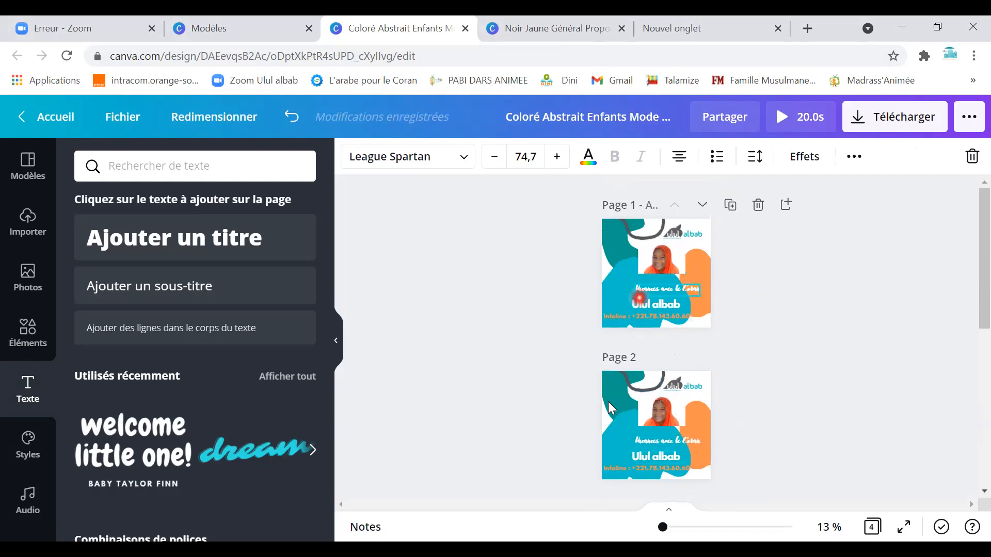
left_click(671, 227)
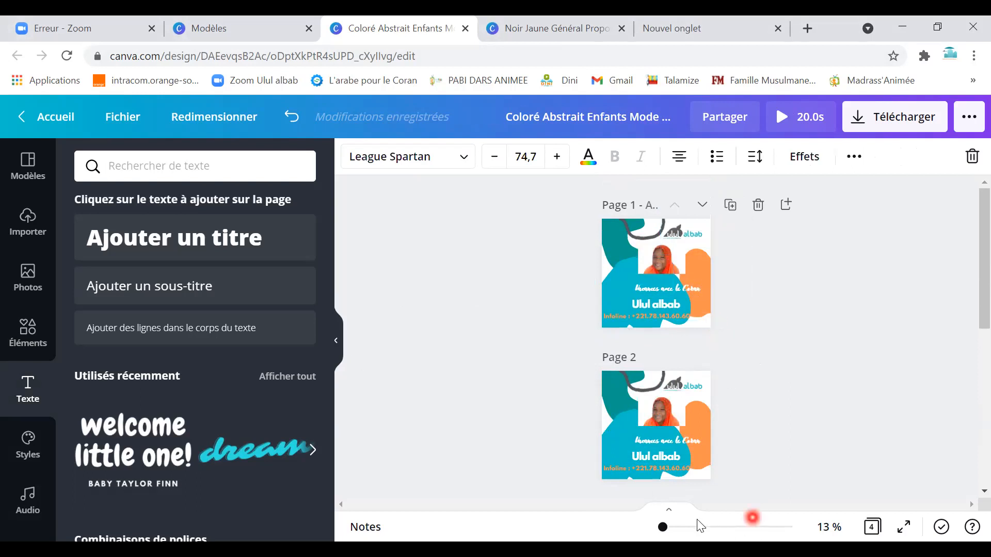
left_click(682, 527)
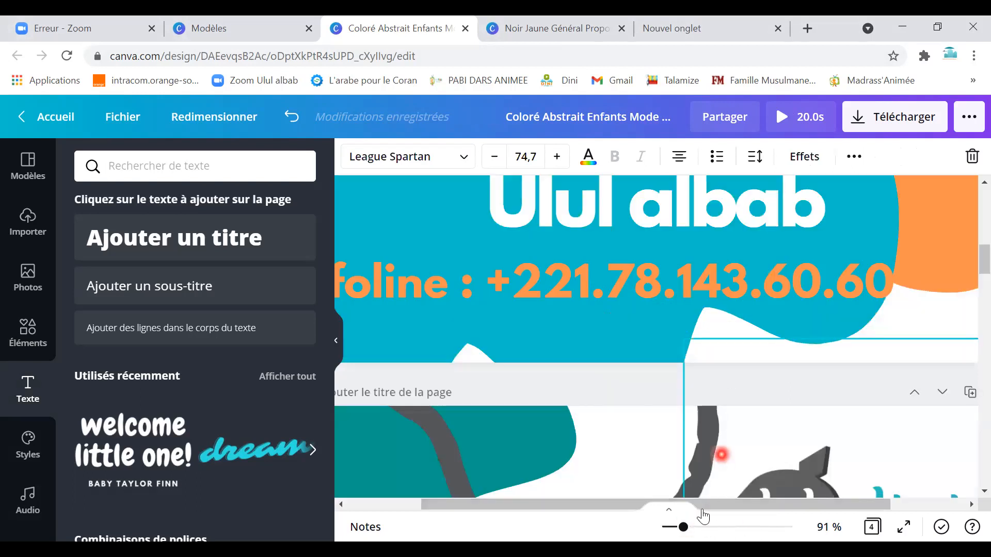
left_click(669, 527)
scroll(693, 410, "down", 9)
scroll(695, 402, "up", 15)
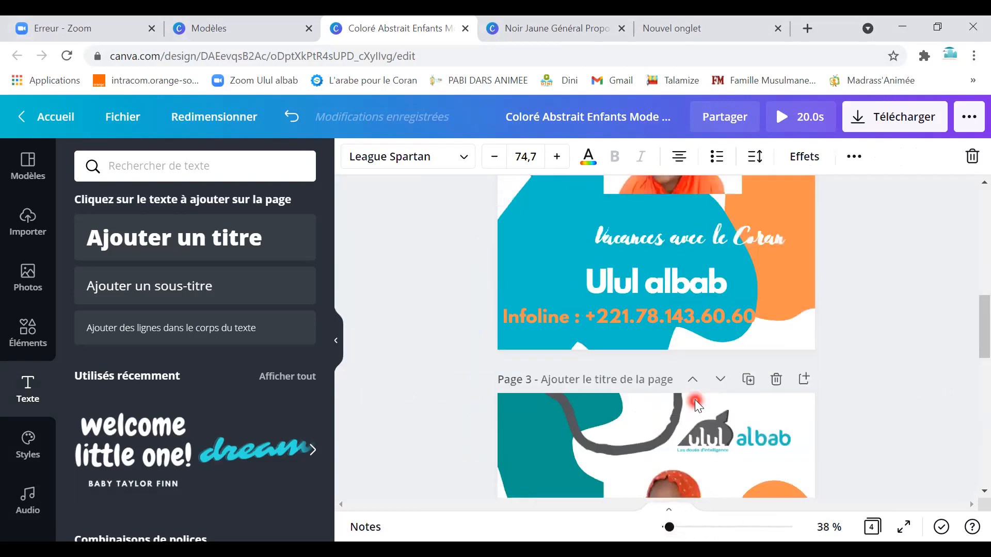
scroll(694, 390, "up", 4)
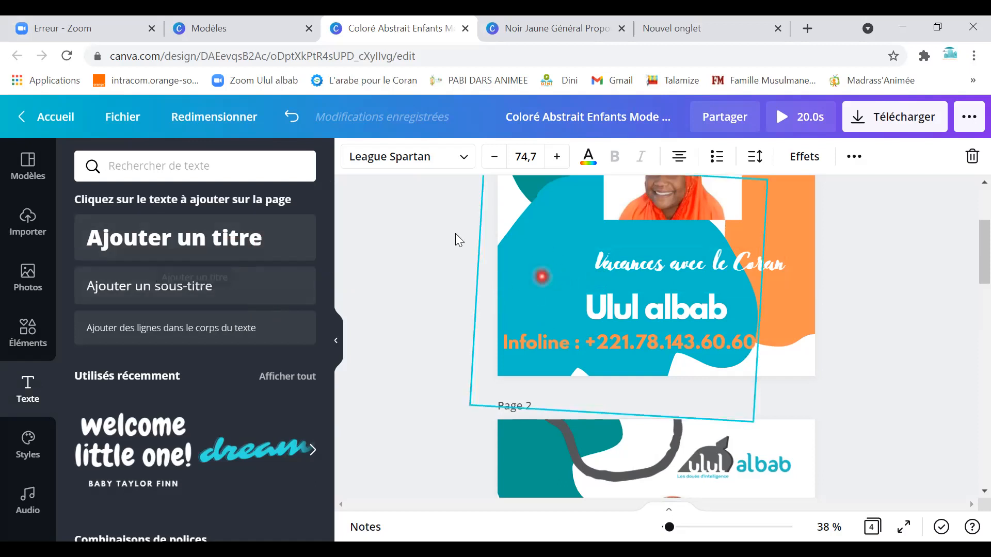
left_click(29, 227)
left_click(229, 206)
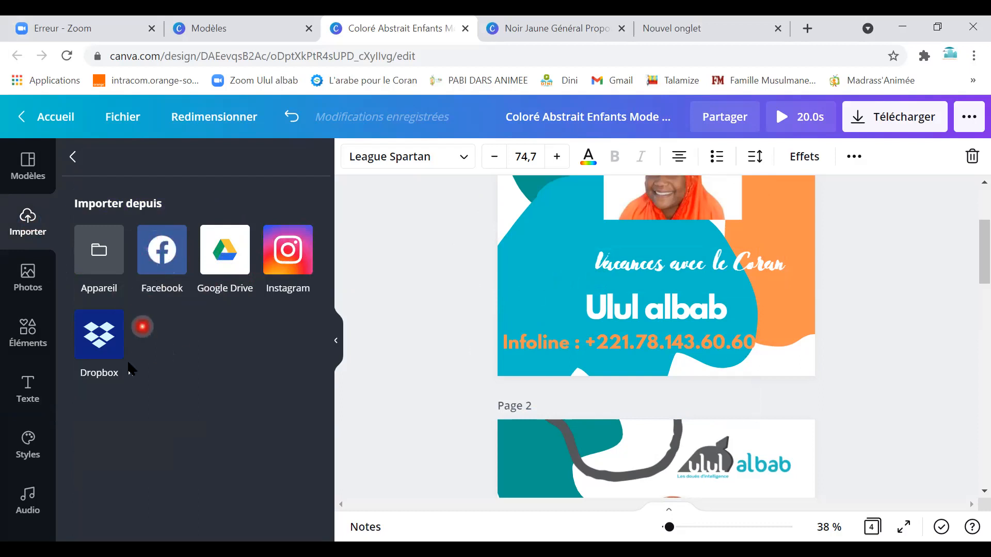
Set the hydrangea ice-cream-cone stock photo as page 1's background.
left_click(97, 256)
scroll(109, 397, "up", 4)
scroll(113, 416, "down", 4)
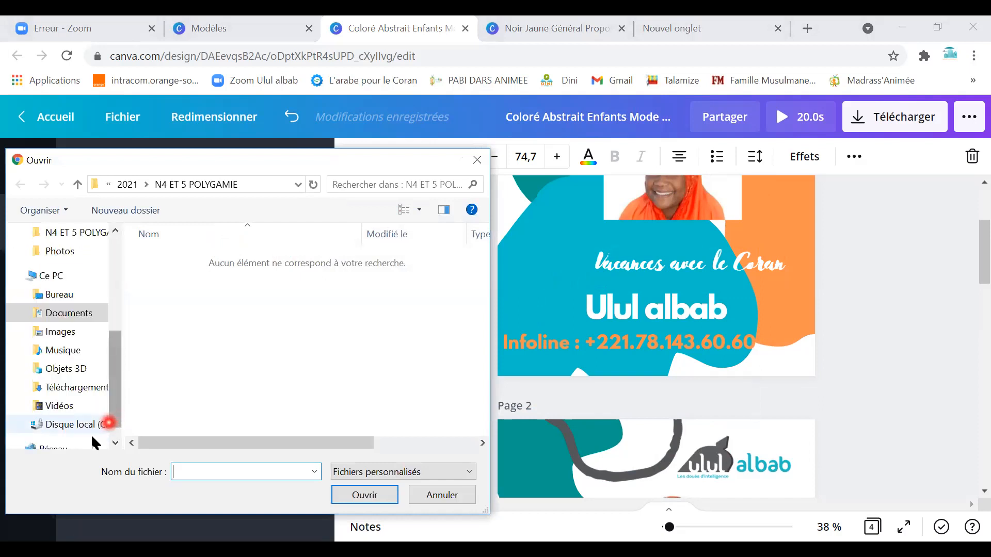
left_click(471, 163)
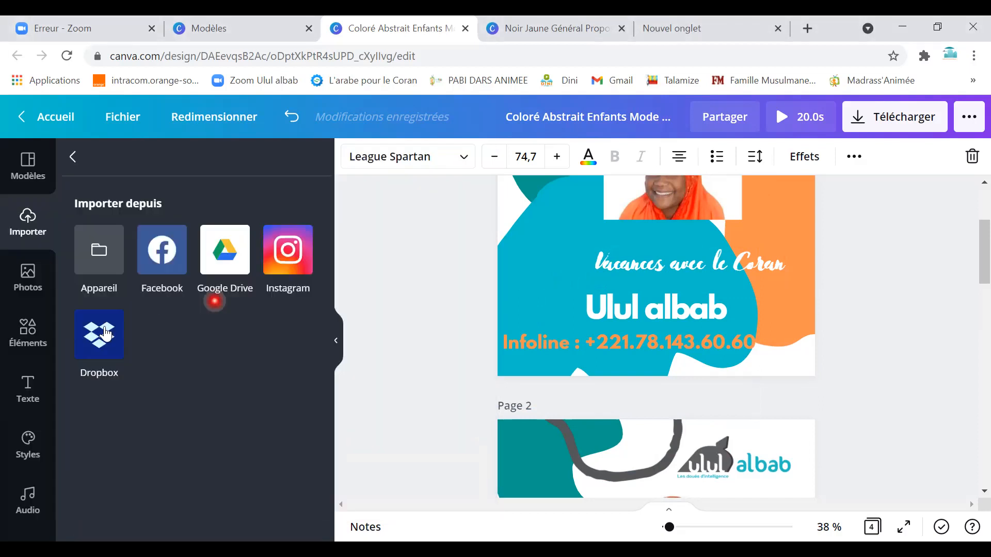
left_click(32, 287)
scroll(172, 410, "down", 5)
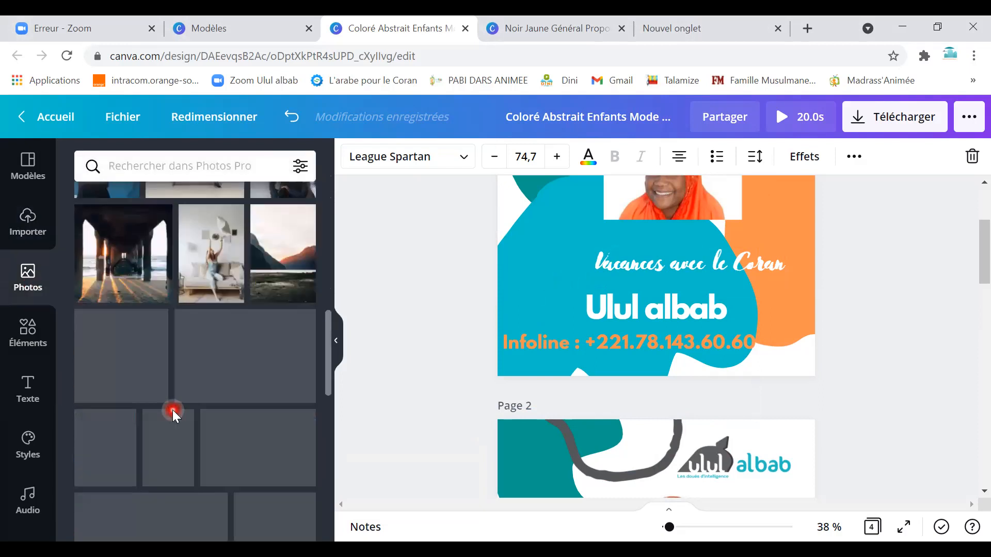
scroll(172, 409, "down", 3)
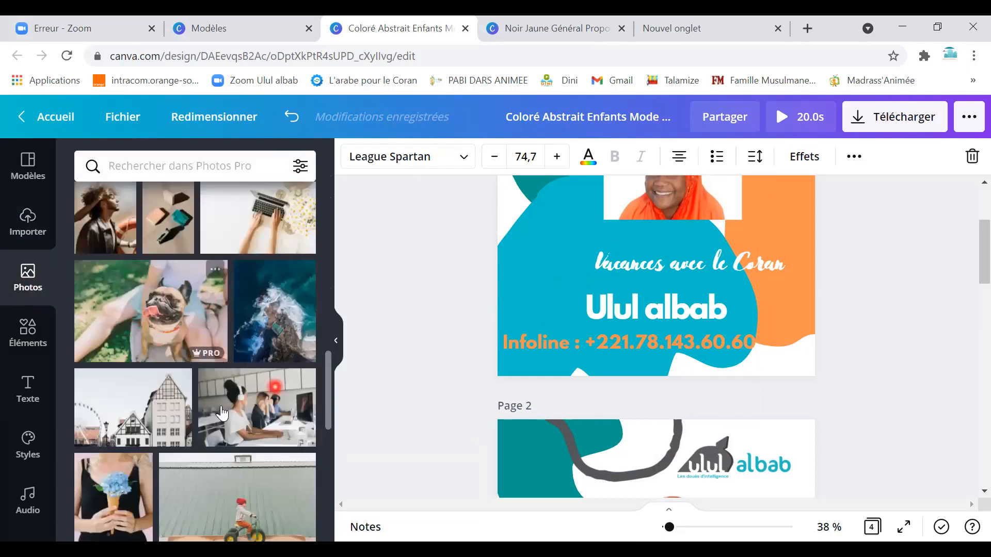
scroll(221, 412, "down", 3)
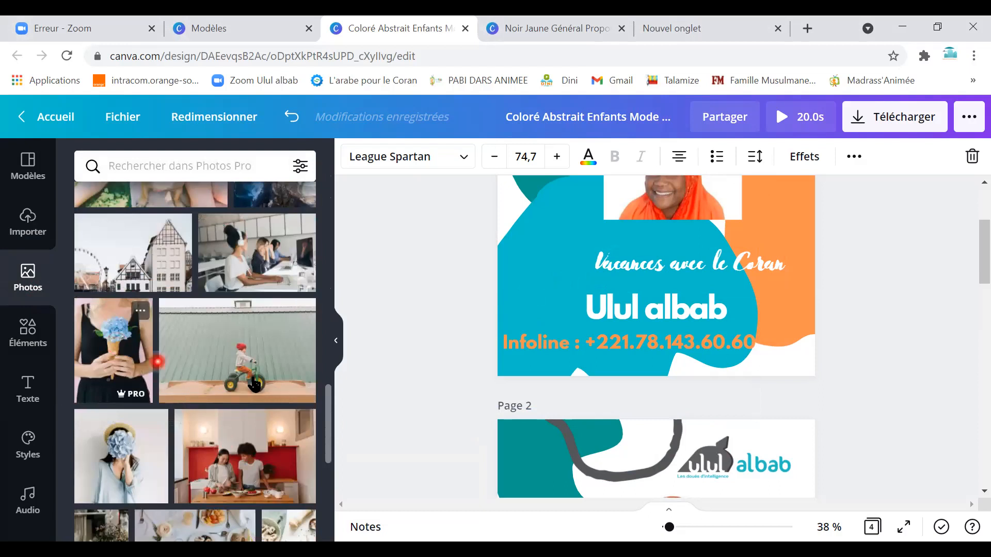
left_click_drag(157, 361, 655, 258)
scroll(584, 354, "up", 3)
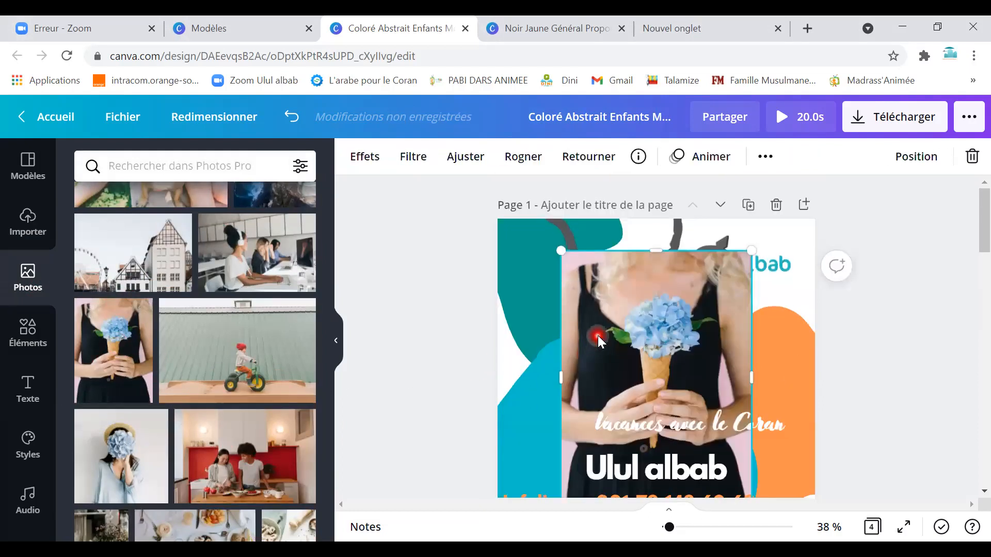
right_click(594, 335)
left_click(689, 526)
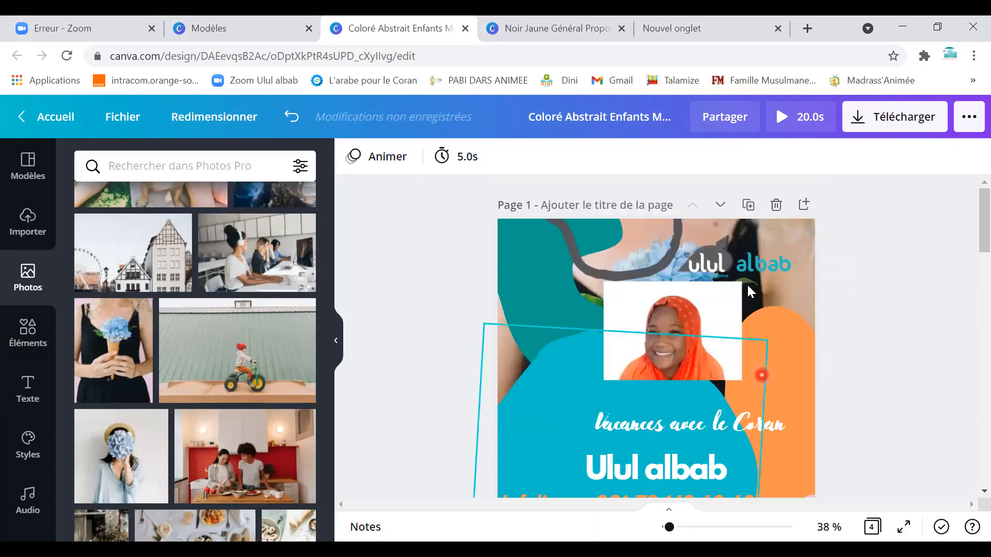
Delete page 1's coloured decorative shapes and the portrait photo.
left_click(565, 361)
key("Delete")
left_click(568, 303)
key("Delete")
left_click(679, 327)
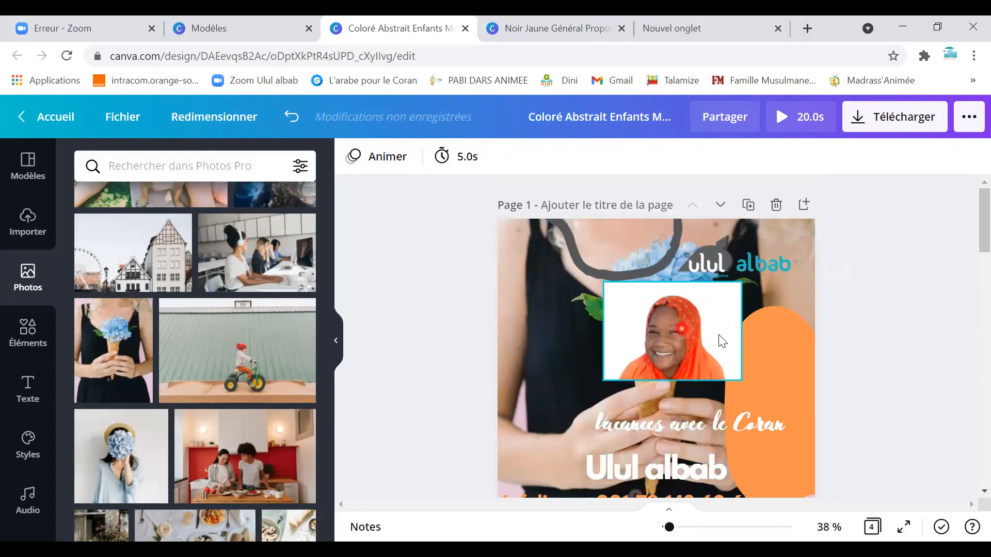
key("Delete")
left_click(720, 334)
left_click(745, 358)
key("Delete")
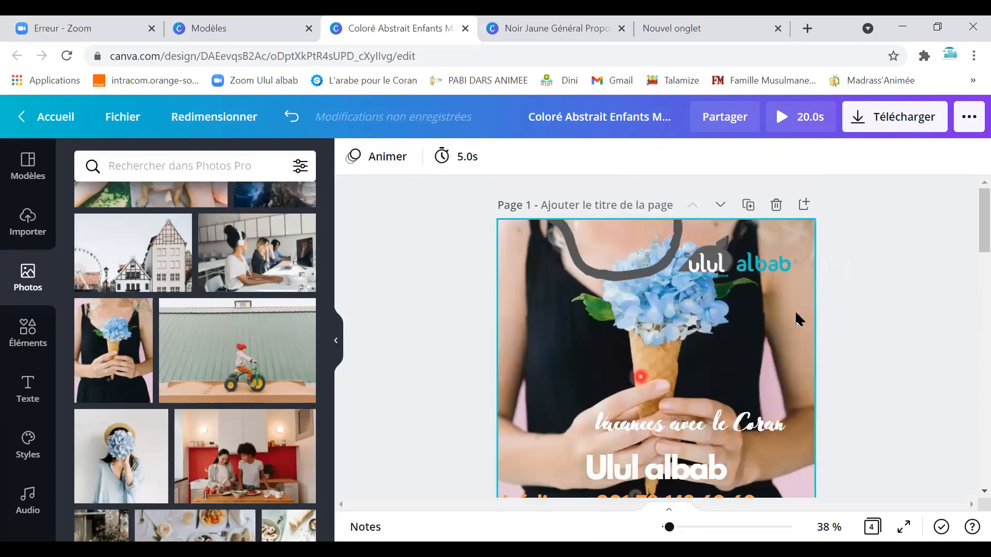
Move the logo toward the top right and remove an accidentally added child-on-bike photo.
left_click_drag(742, 262, 756, 244)
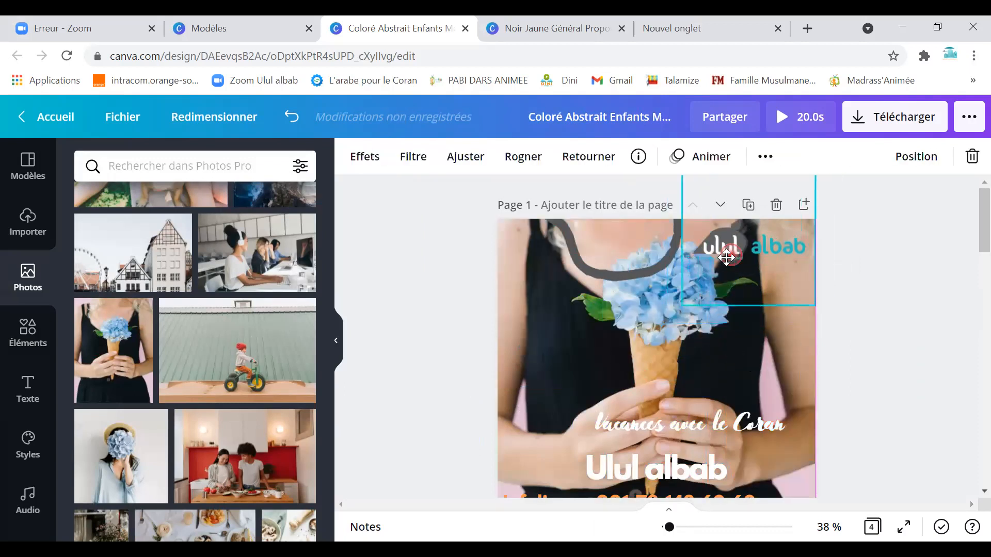
scroll(188, 339, "down", 3)
left_click(190, 229)
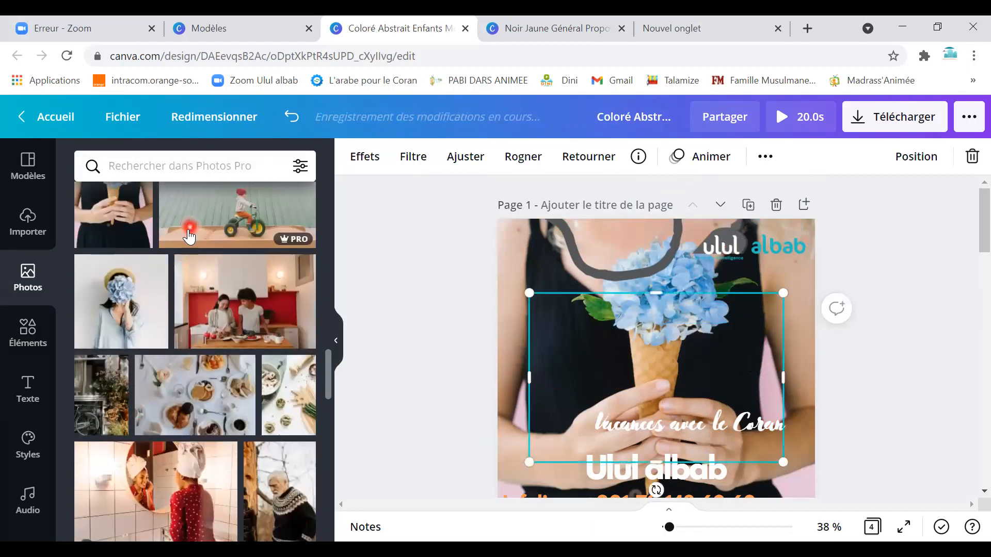
key("Delete")
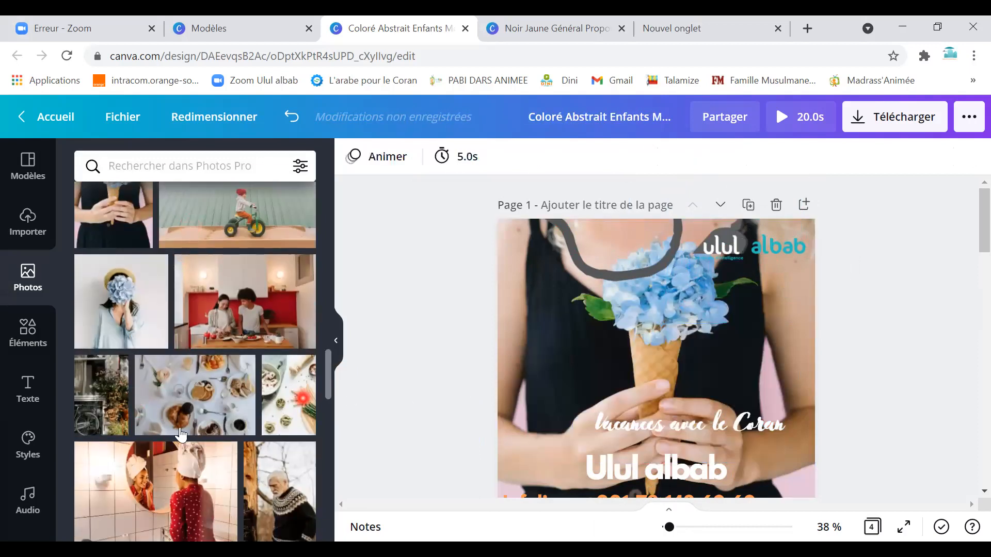
scroll(170, 428, "down", 5)
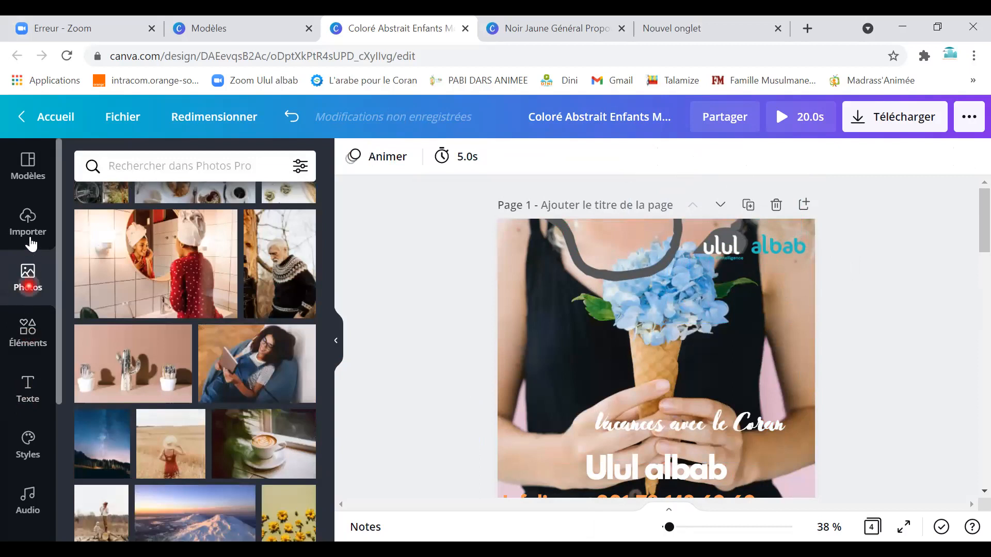
Open the device file picker under Importer, then cancel it without uploading.
left_click(28, 221)
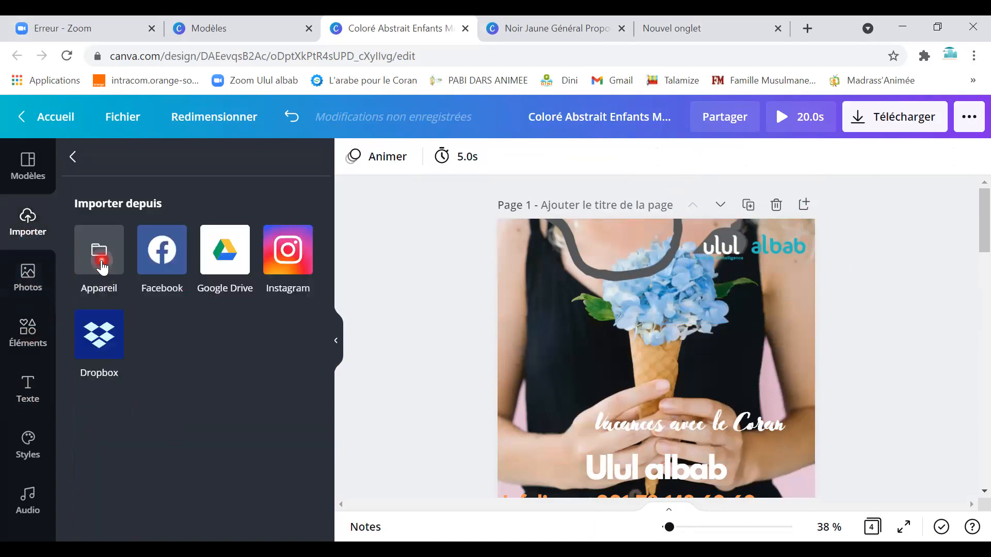
left_click(28, 276)
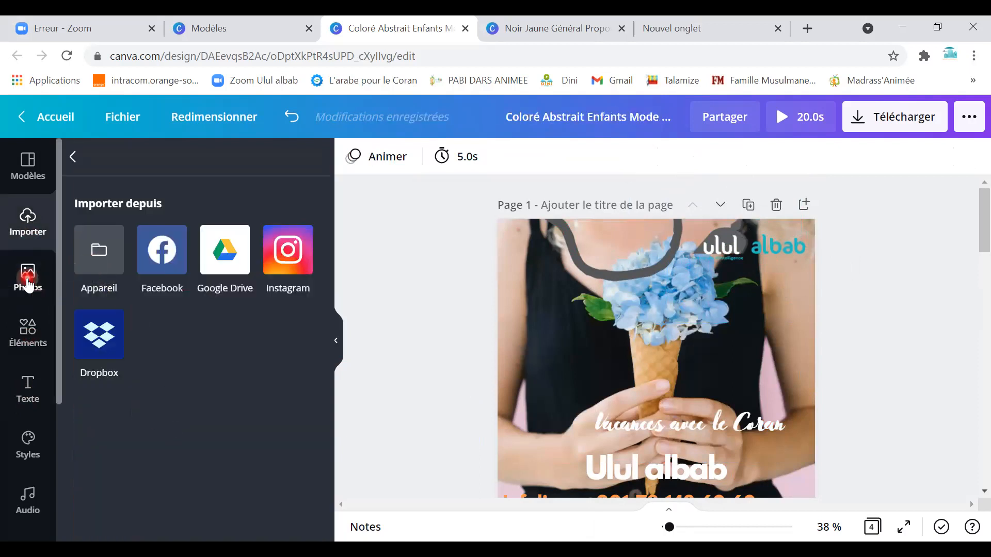
left_click(29, 243)
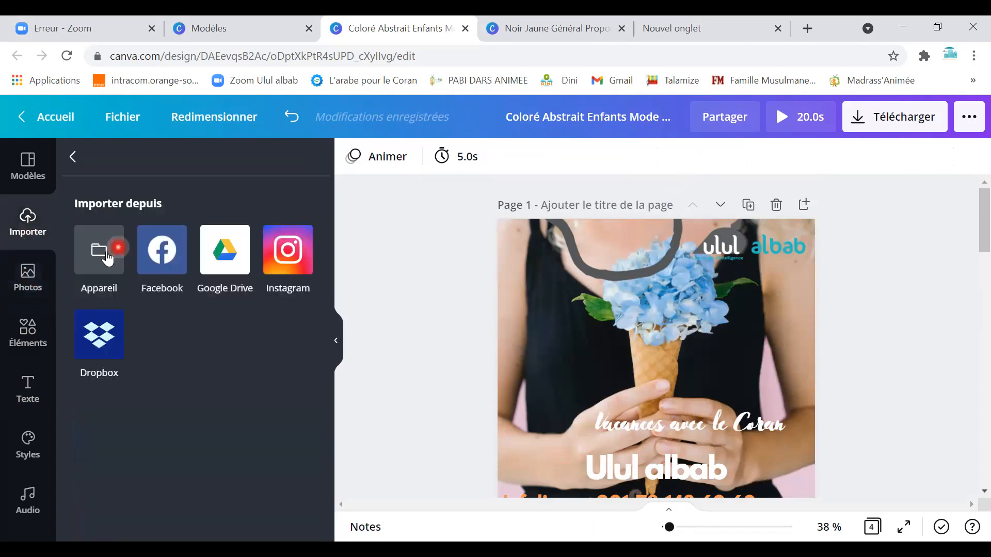
left_click(96, 227)
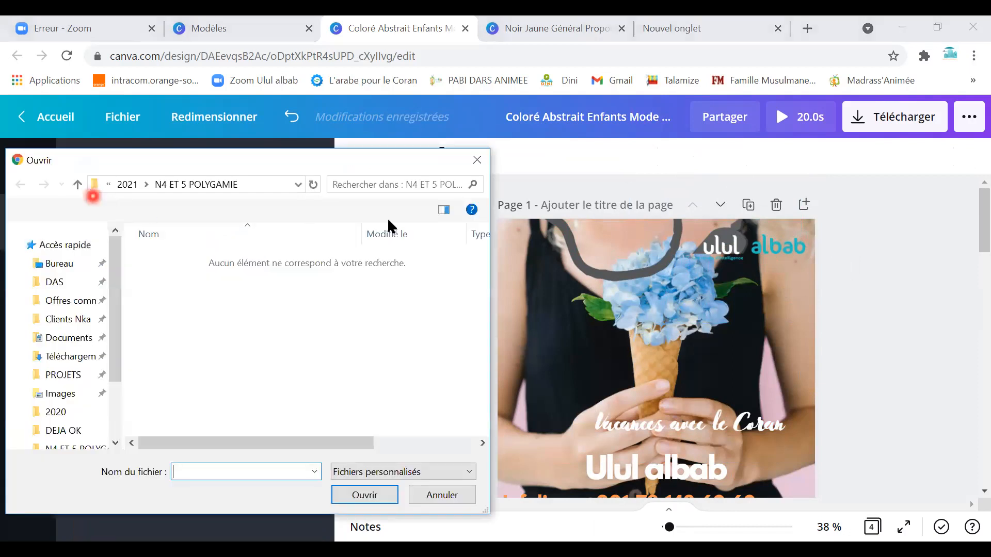
left_click(477, 163)
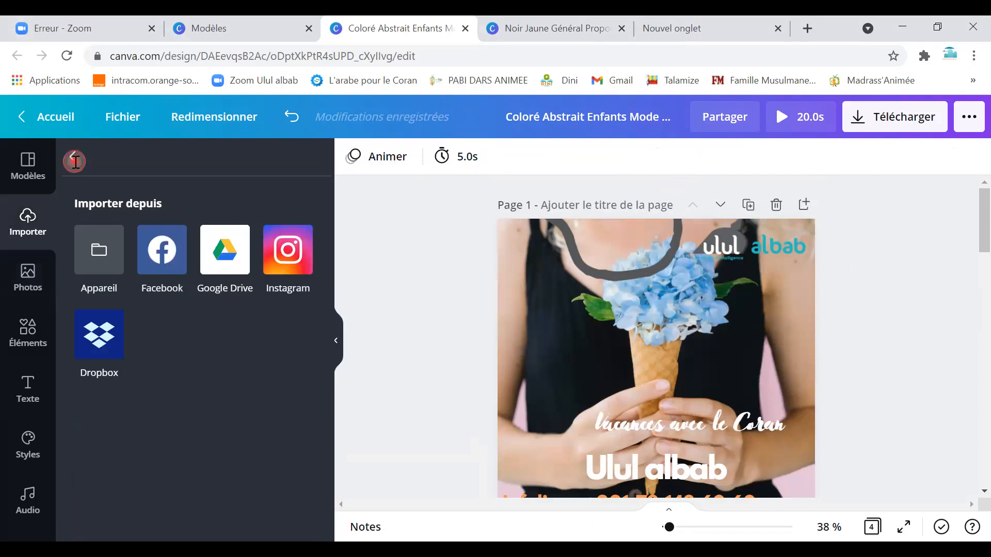
Scroll the uploaded images, add the ulul albab logo, then delete it again.
left_click(74, 158)
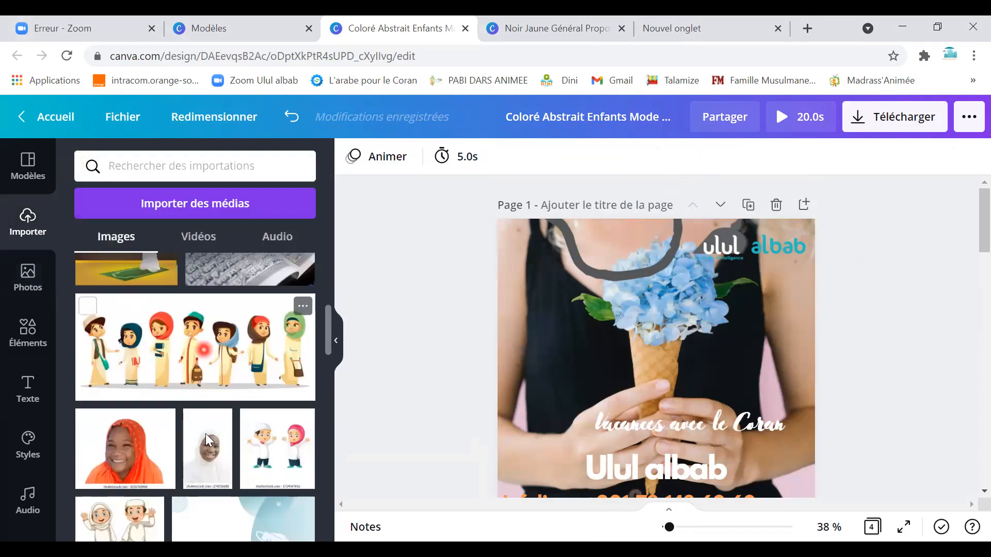
scroll(207, 438, "down", 5)
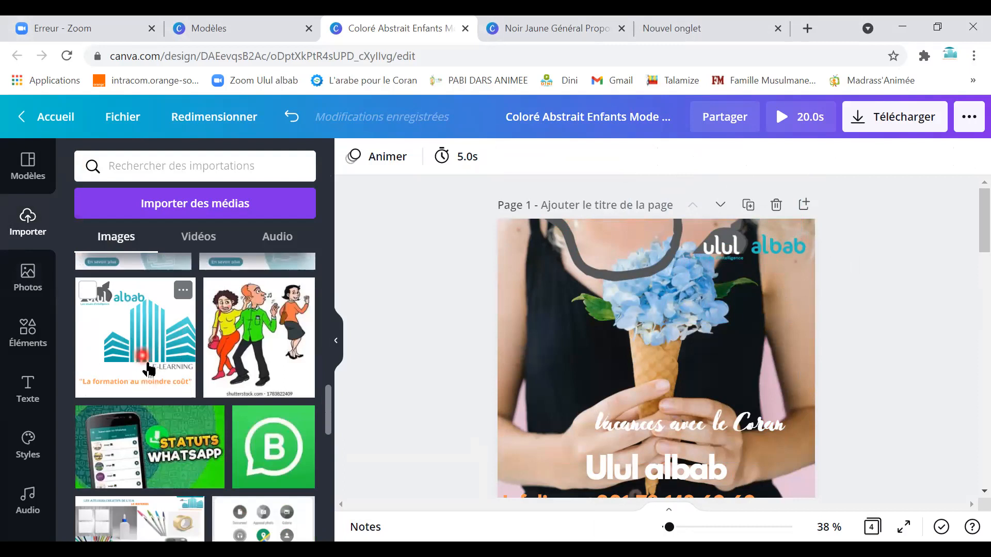
scroll(180, 443, "down", 5)
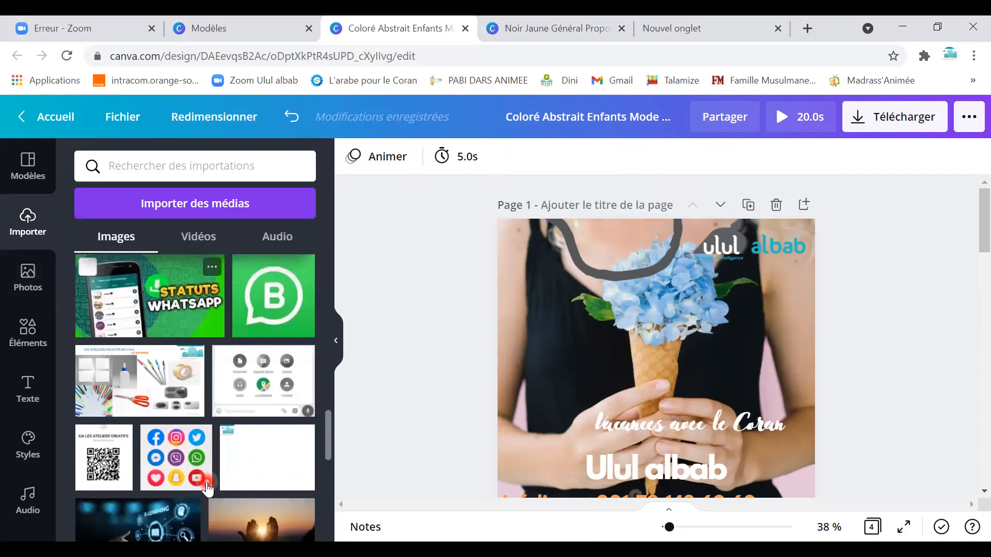
scroll(206, 482, "down", 5)
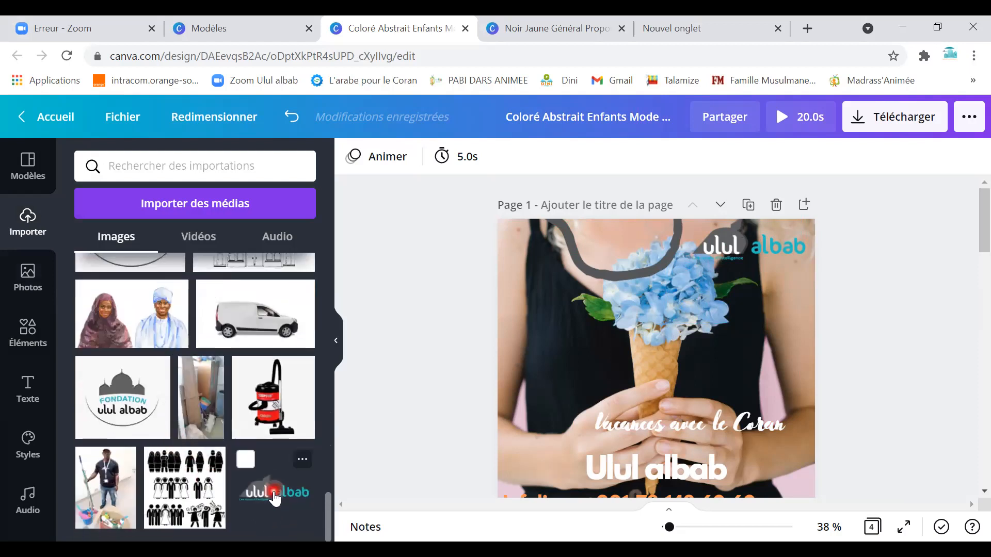
left_click(283, 492)
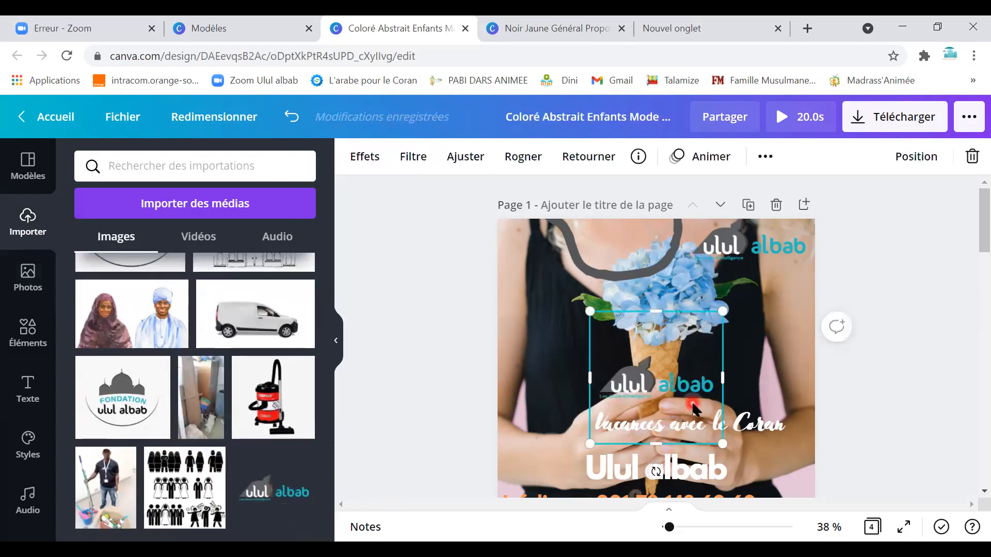
key("Delete")
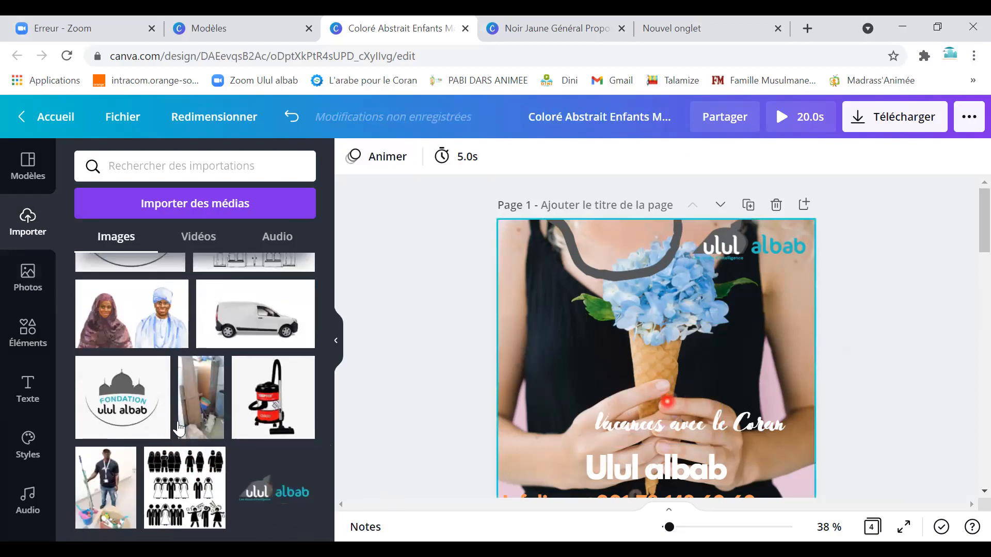
Select page 2's grey, cyan and teal shapes and recolour with the Nickainley palette.
left_click(31, 454)
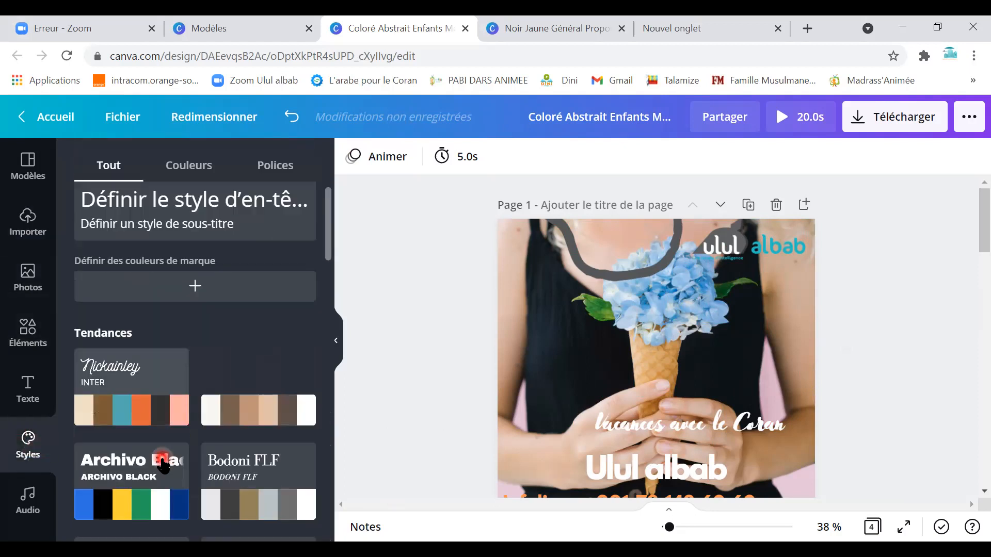
scroll(164, 466, "down", 1)
scroll(571, 376, "down", 4)
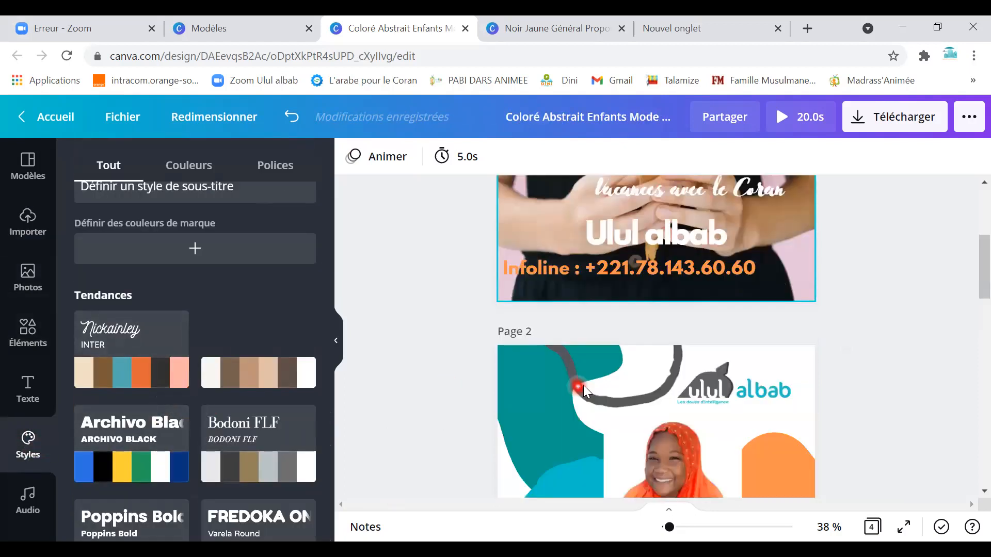
scroll(578, 383, "down", 1)
left_click(539, 328)
left_click(511, 379)
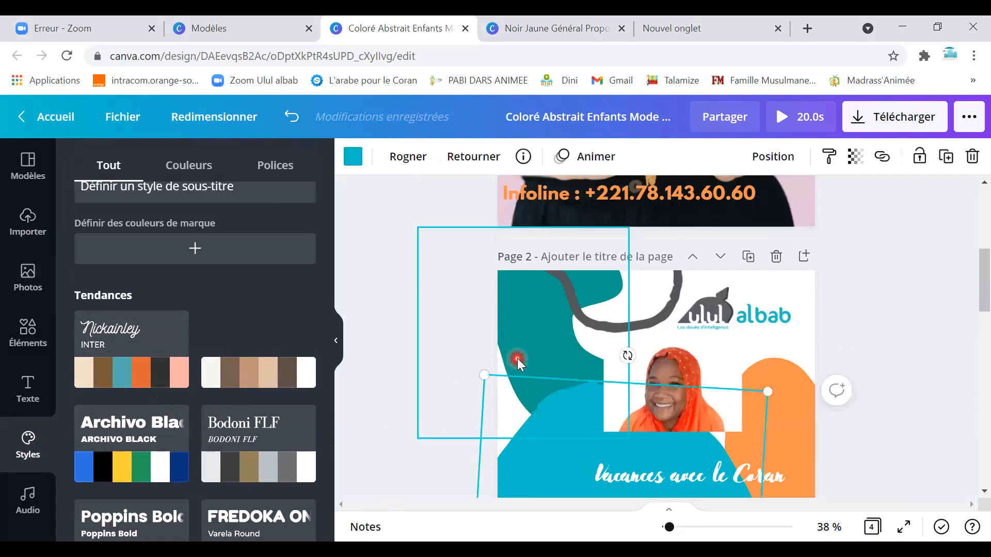
left_click(517, 358)
left_click(143, 374)
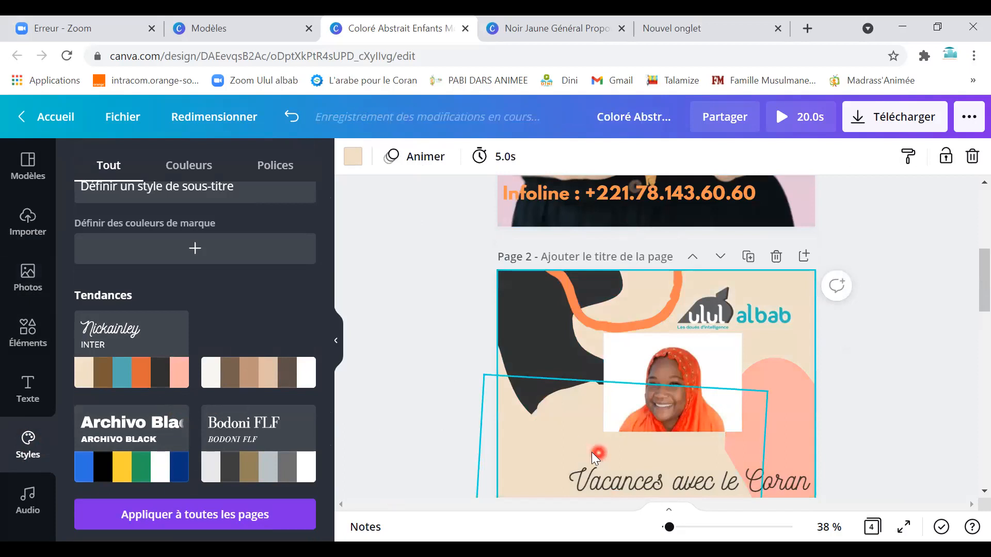
Apply the Archivo Black style to the design, then go back to the home page.
scroll(591, 452, "down", 3)
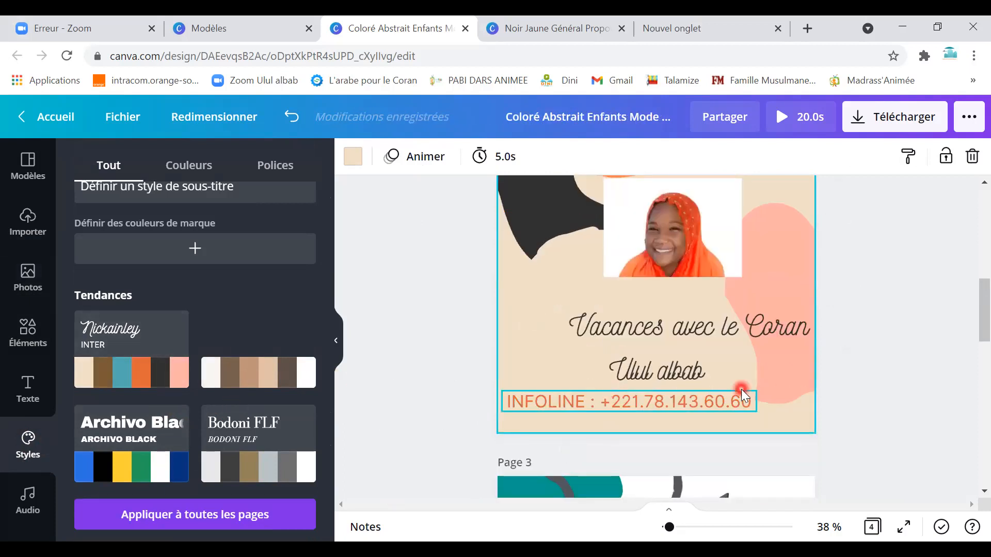
scroll(741, 389, "up", 2)
scroll(672, 431, "down", 1)
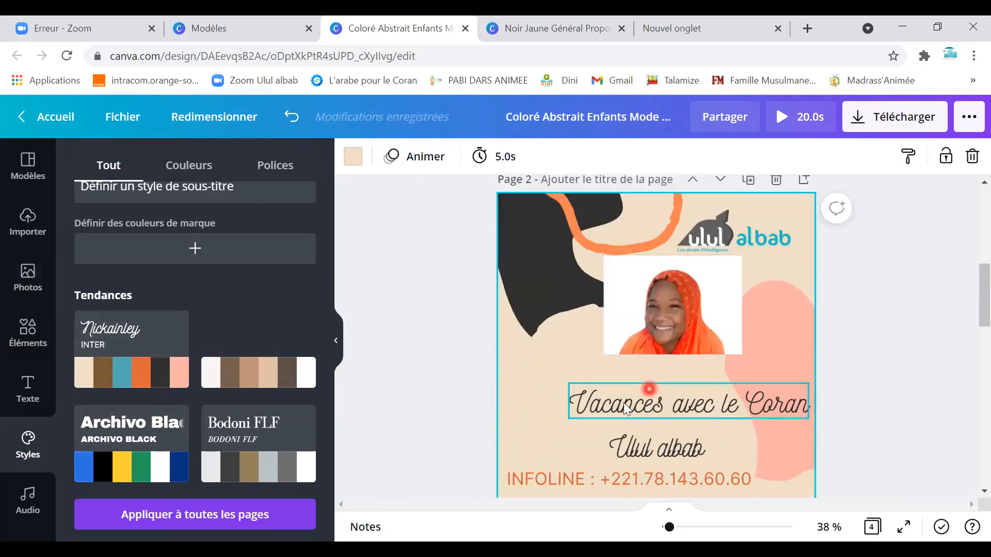
scroll(623, 403, "down", 4)
scroll(599, 405, "down", 3)
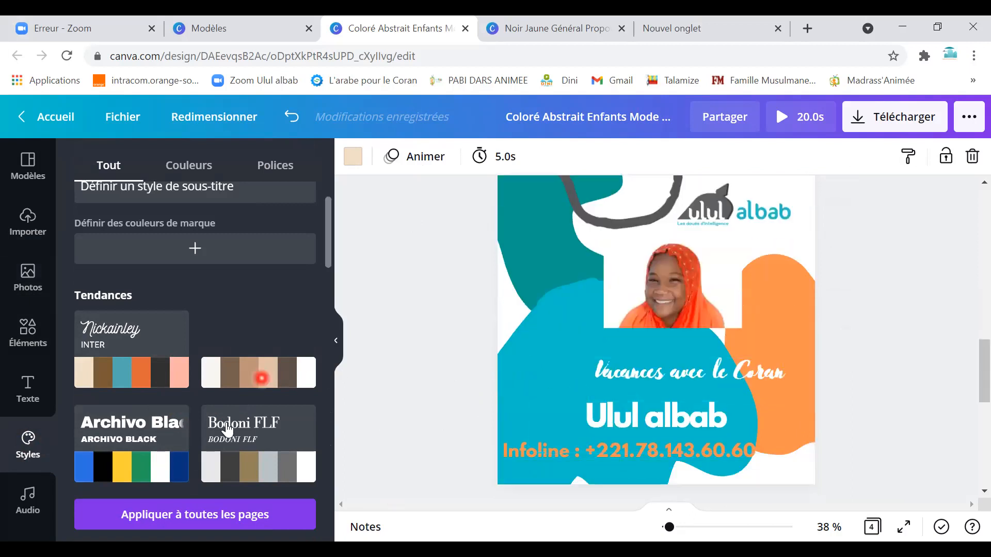
left_click(180, 464)
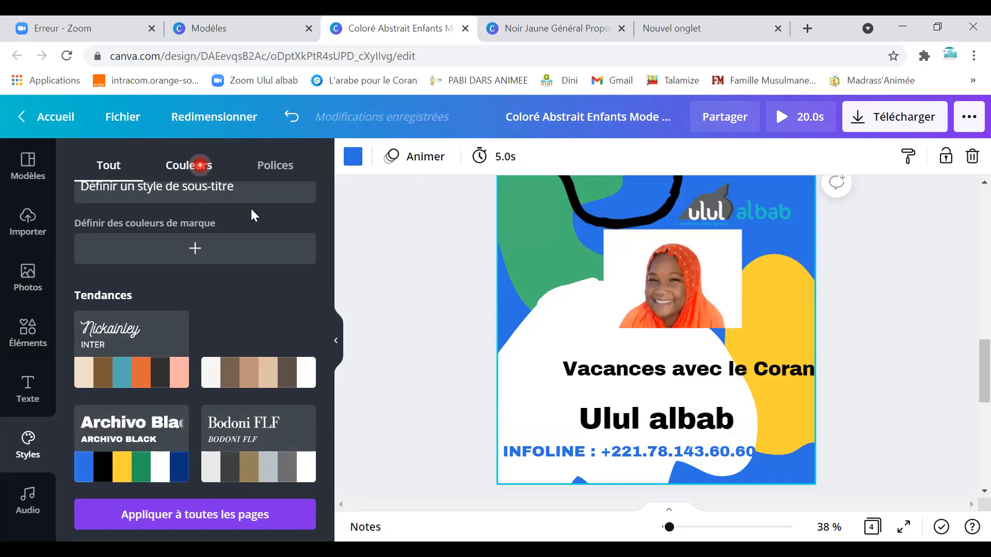
left_click(68, 117)
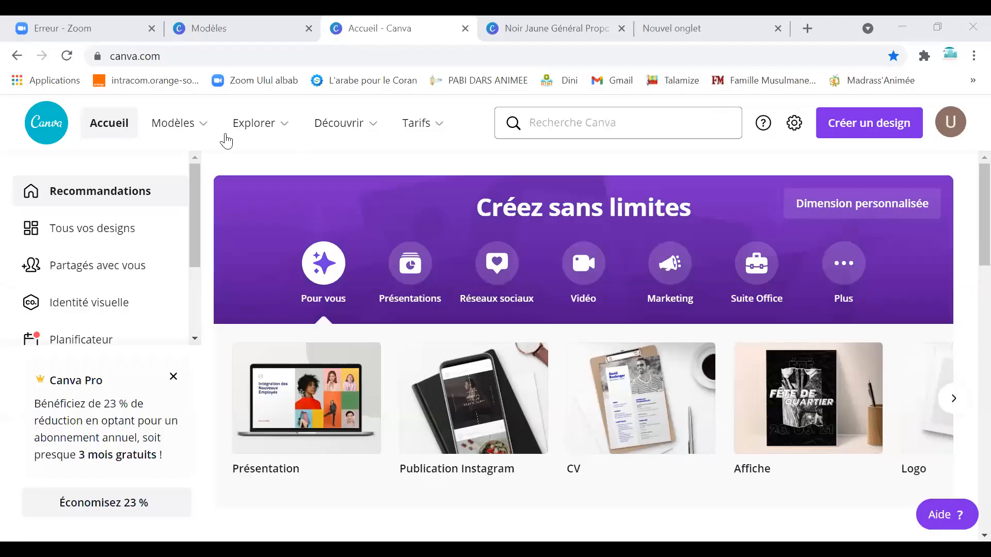
Open the Explorer menu and reveal the Modèles template categories.
left_click(270, 135)
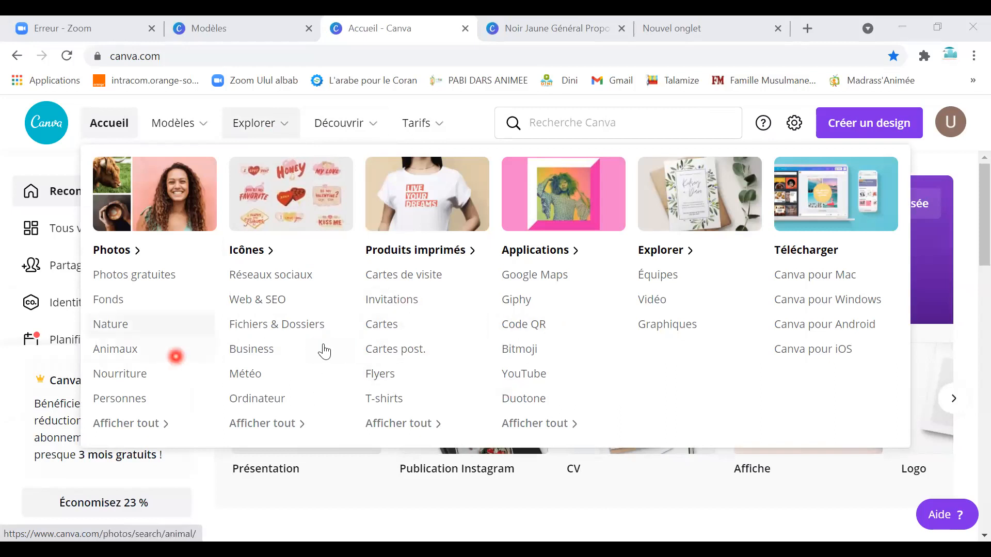
mouse_move(211, 127)
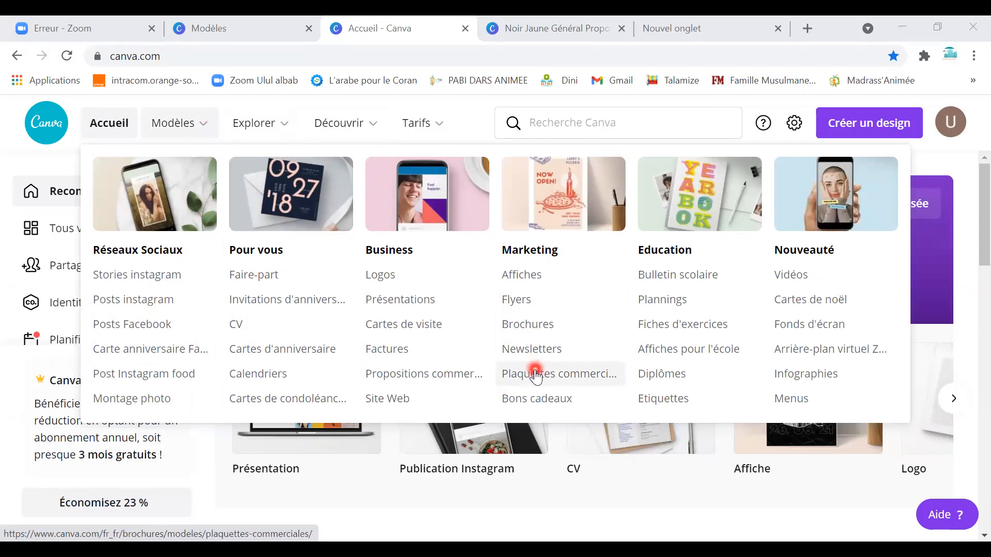
Open the Business > Présentations templates and scroll through designs like Pitch Deck.
left_click(446, 307)
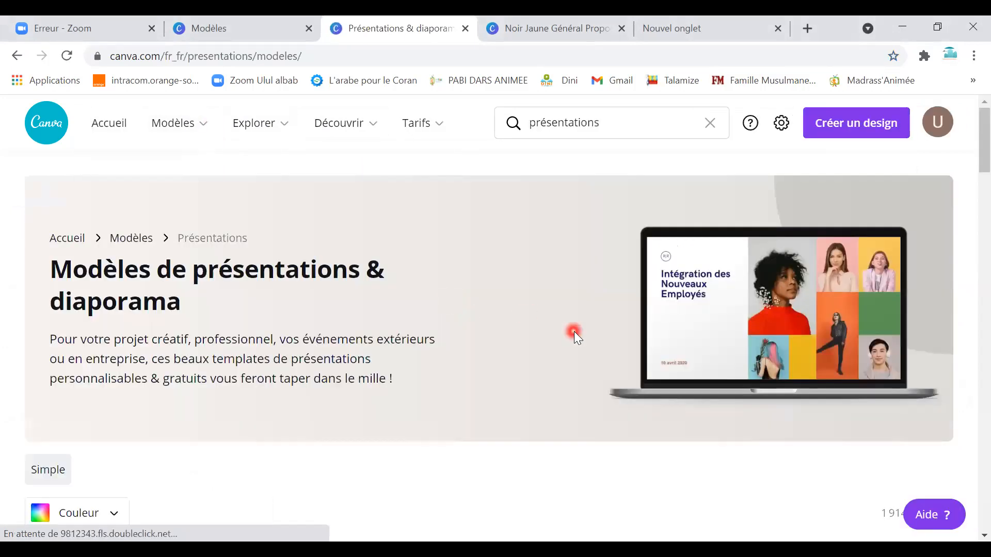
scroll(573, 333, "down", 6)
scroll(540, 382, "down", 3)
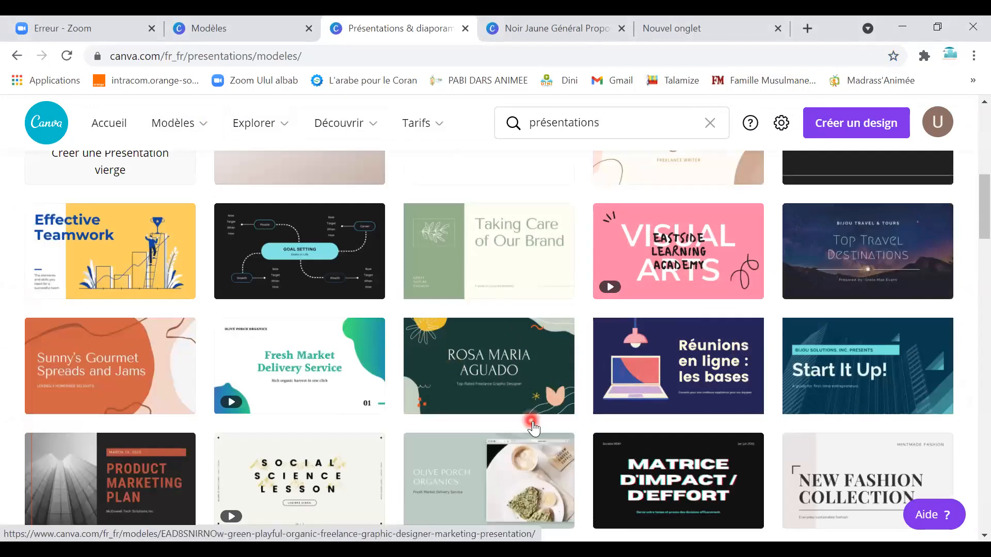
scroll(537, 412, "down", 4)
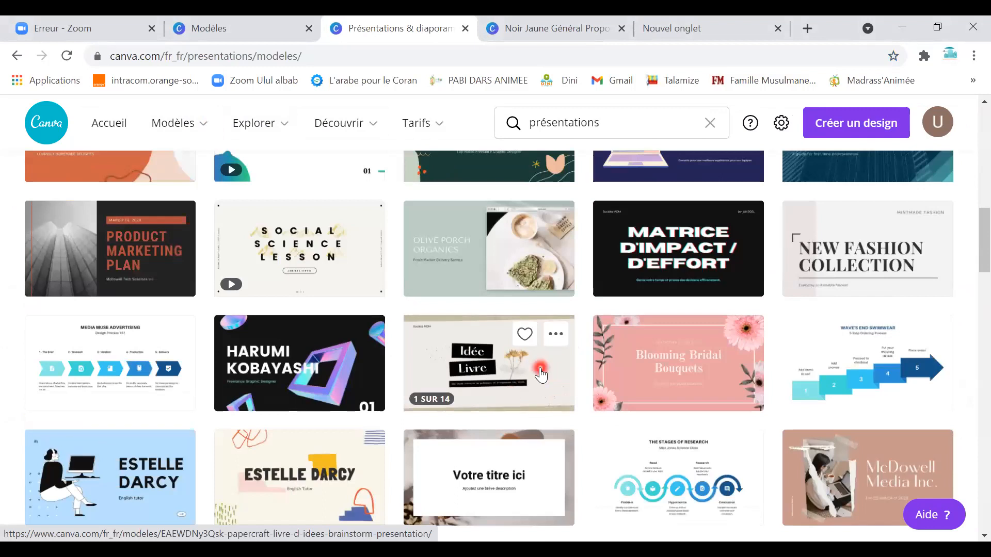
scroll(577, 388, "up", 1)
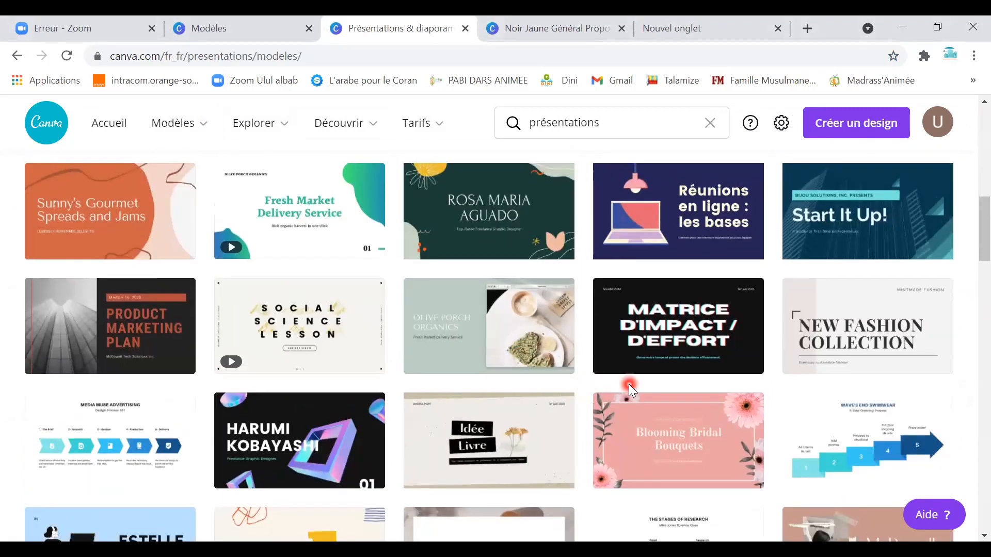
scroll(628, 392, "up", 3)
scroll(628, 404, "down", 9)
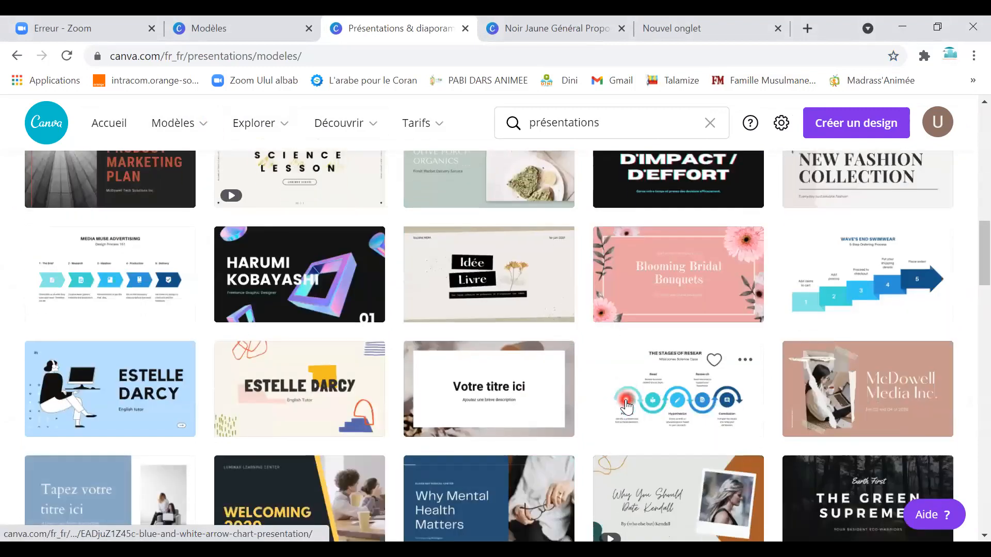
scroll(569, 411, "down", 1)
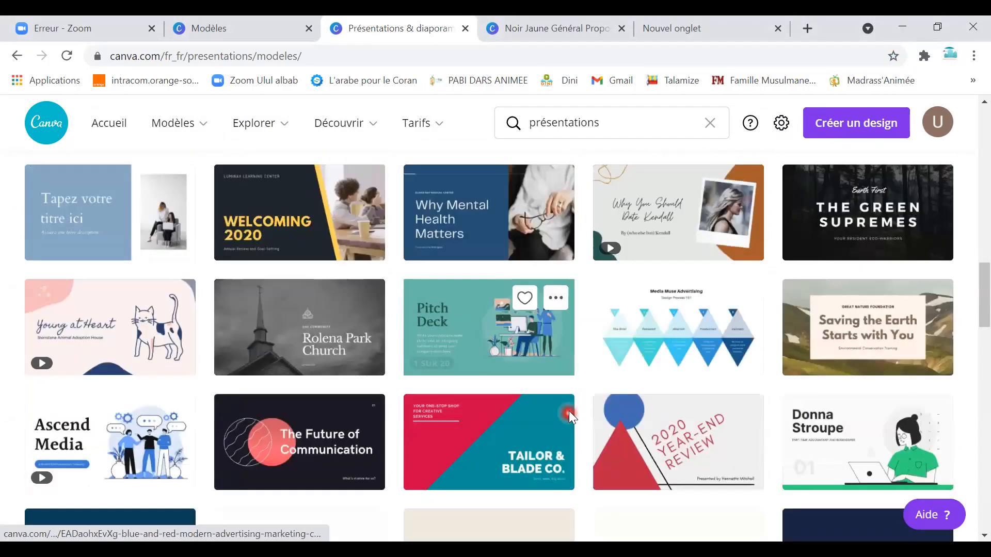
scroll(619, 401, "down", 6)
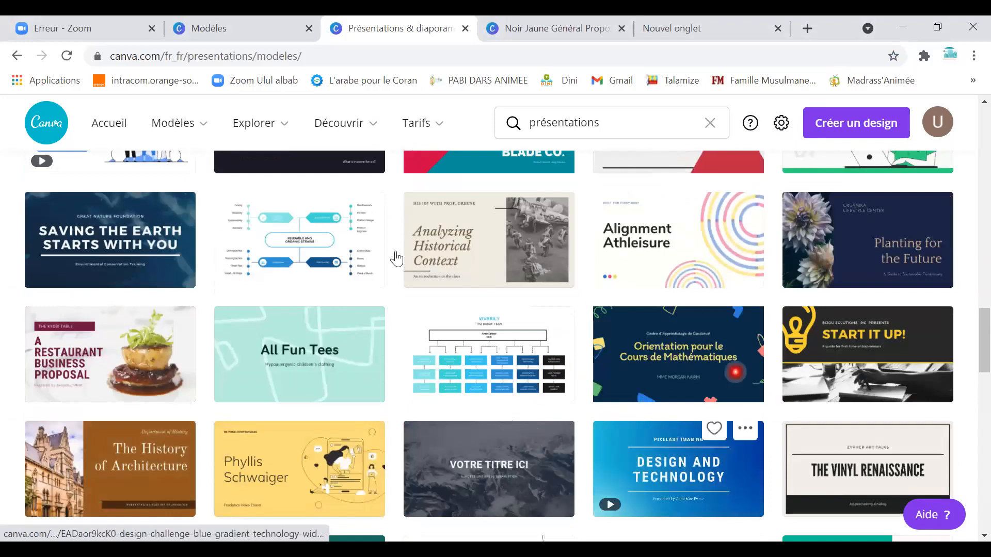
scroll(608, 266, "up", 3)
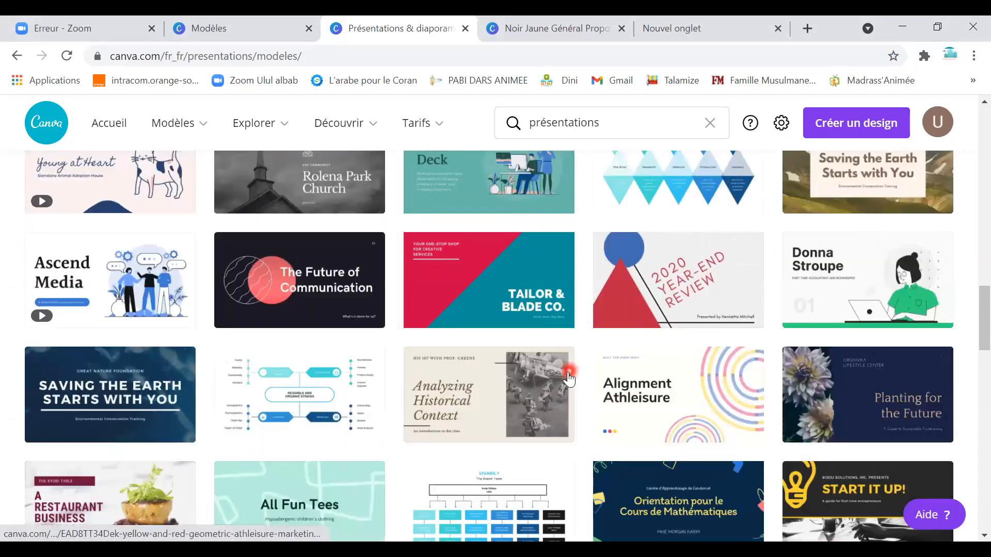
scroll(575, 356, "down", 5)
scroll(575, 356, "down", 4)
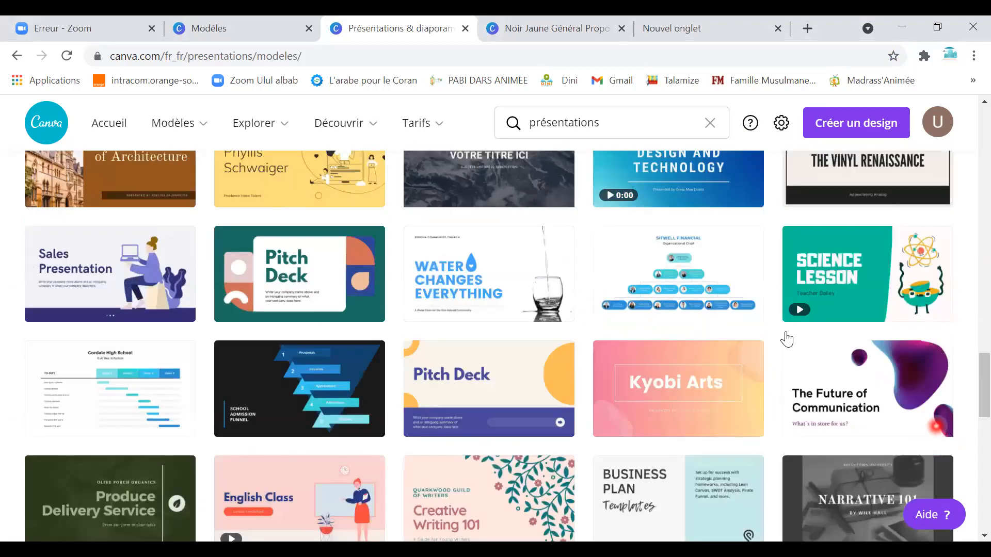
scroll(513, 340, "down", 3)
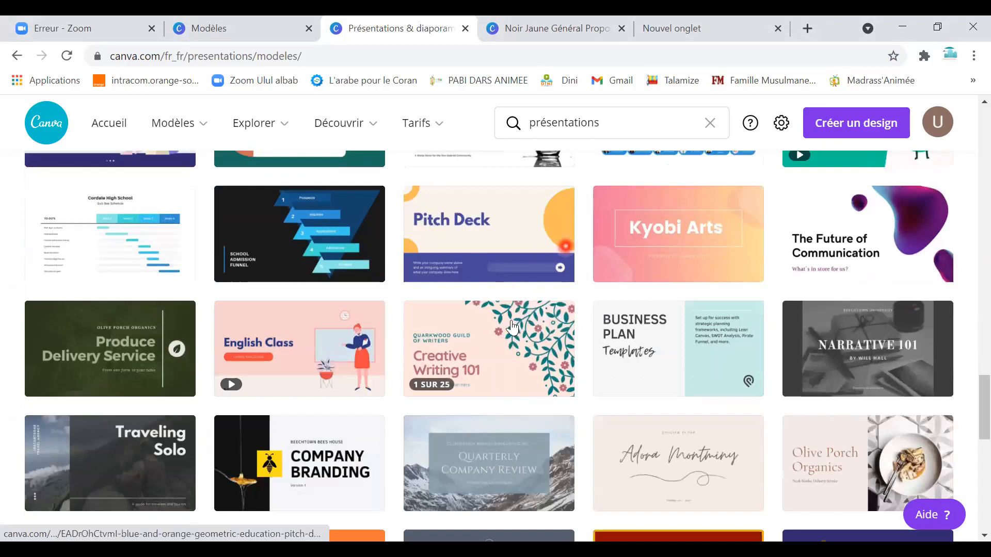
scroll(512, 326, "down", 6)
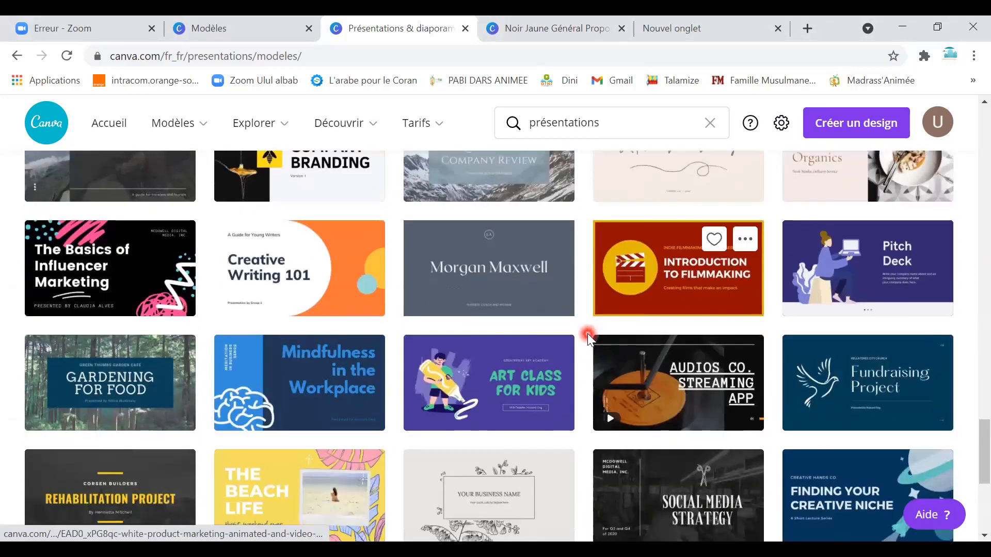
scroll(587, 333, "down", 3)
scroll(585, 332, "up", 6)
Add 'Animée' to the search query and preview the retro 'Stream is starting soon' template.
left_click(616, 122)
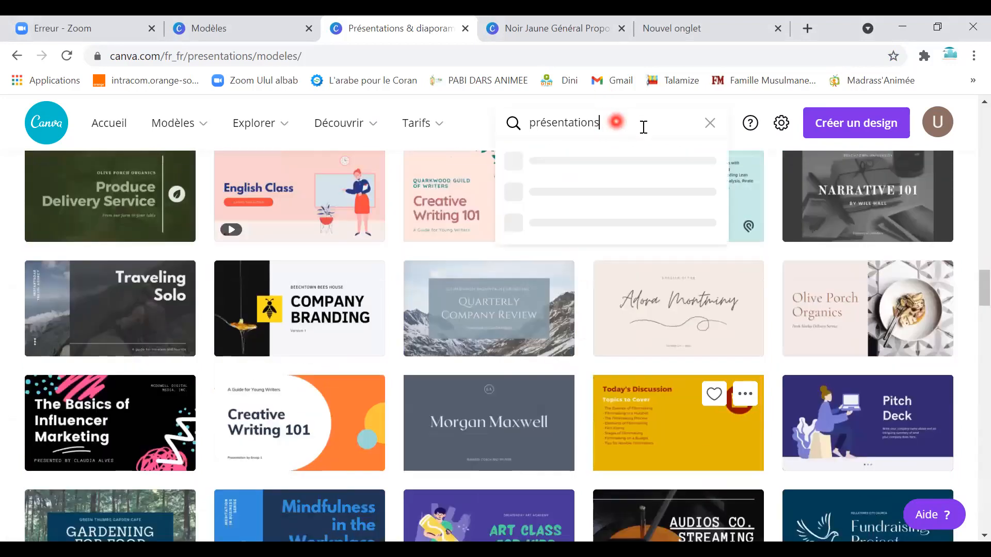
type("Animée")
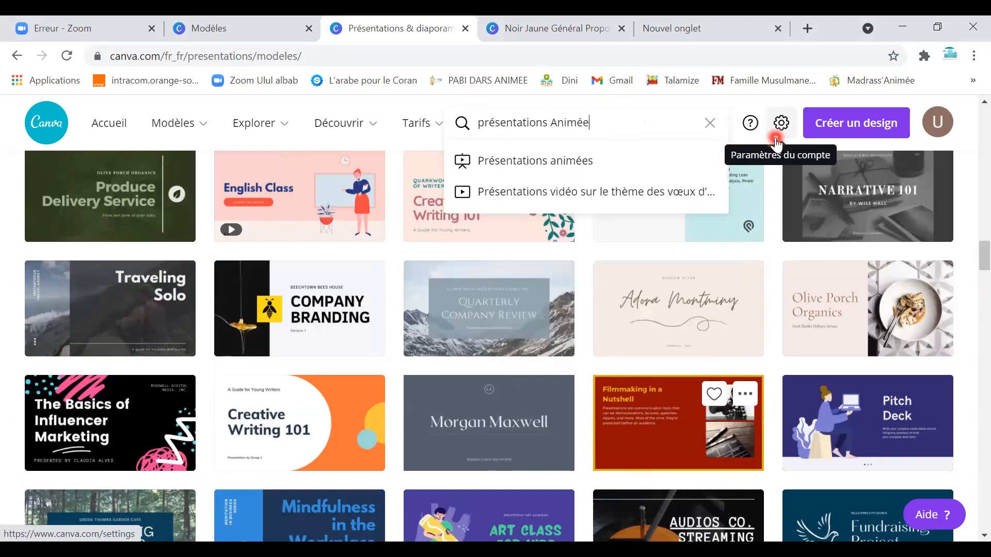
key("Down")
key("Return")
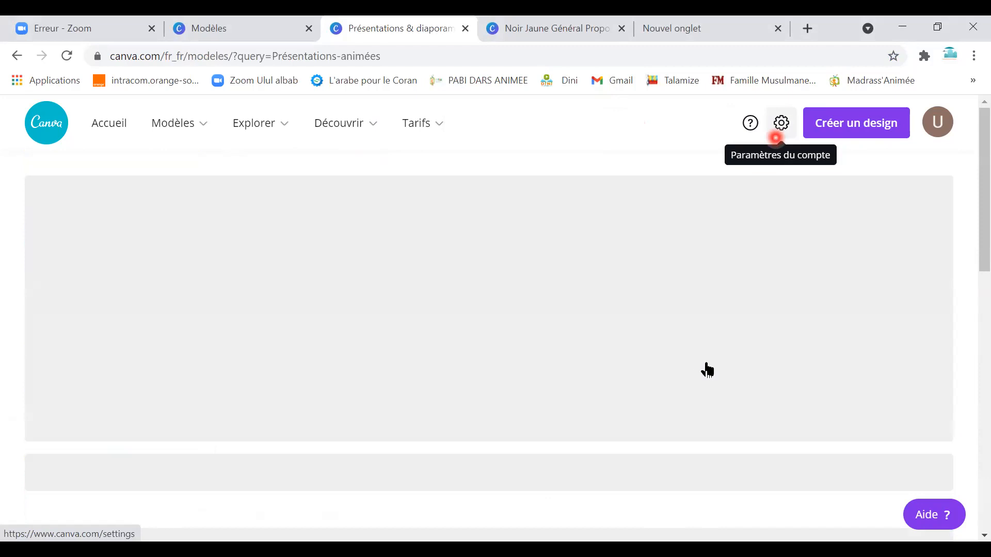
scroll(524, 425, "down", 5)
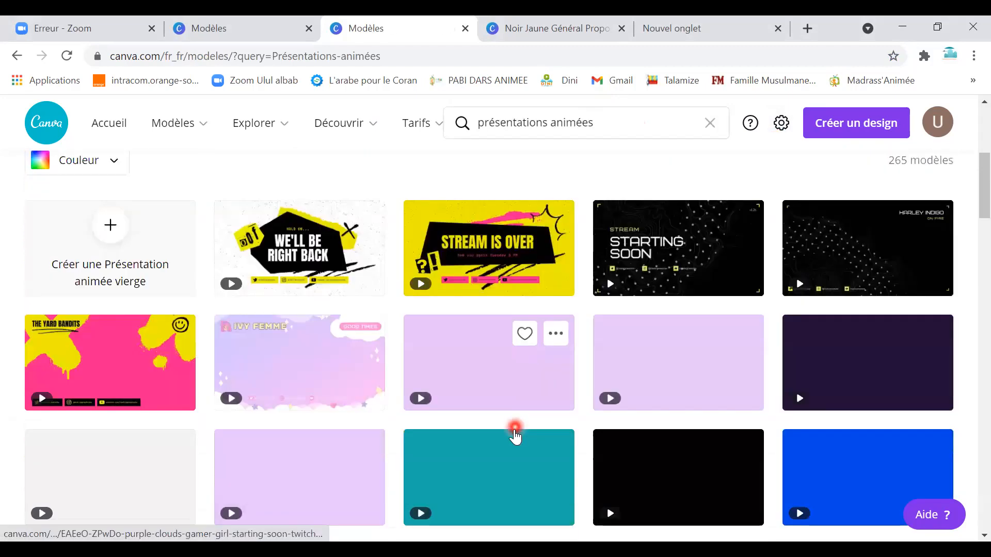
scroll(515, 436, "down", 1)
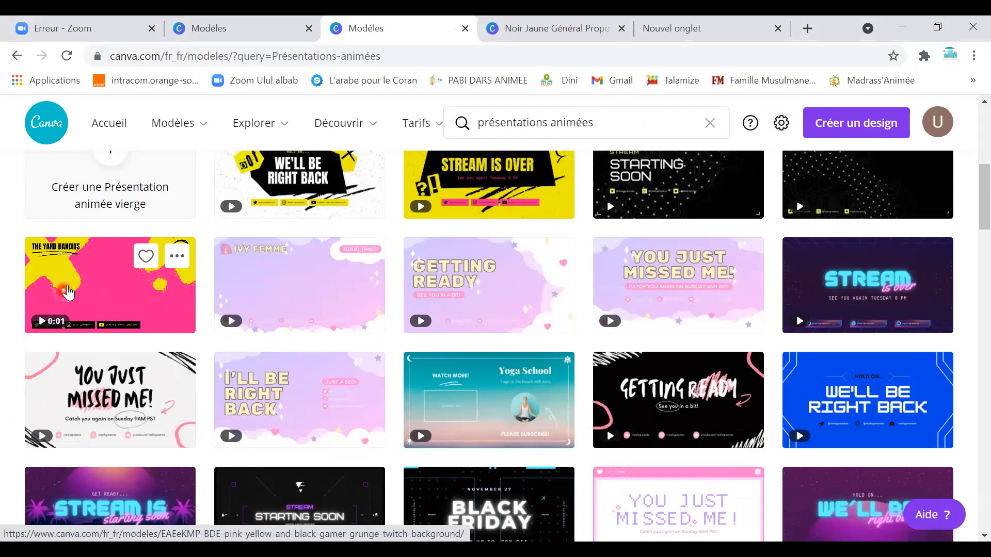
scroll(420, 358, "down", 3)
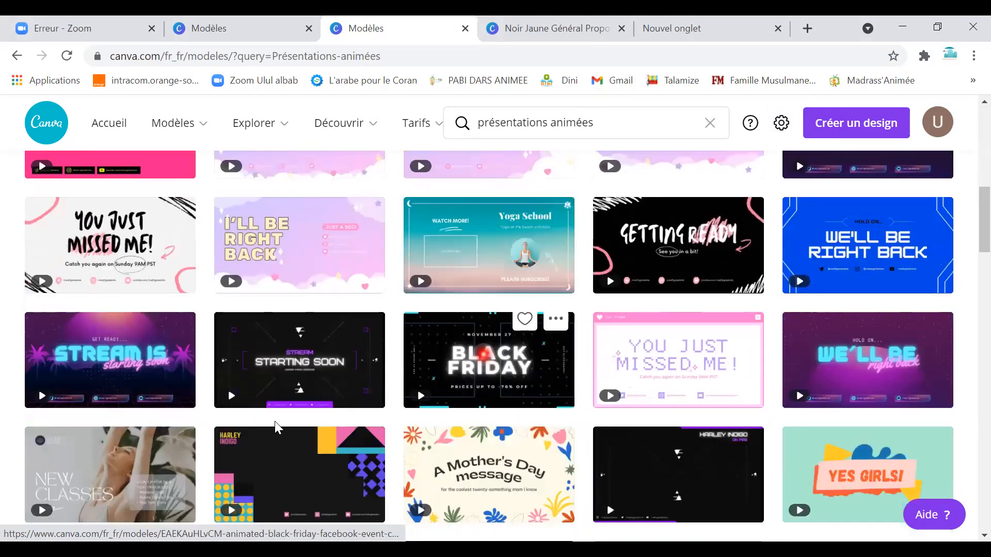
scroll(207, 371, "down", 1)
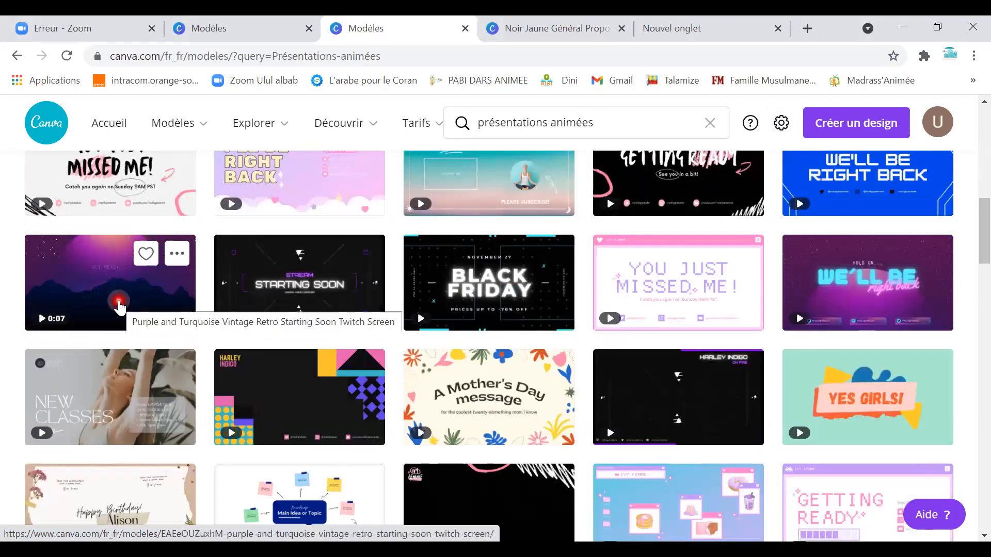
left_click(163, 302)
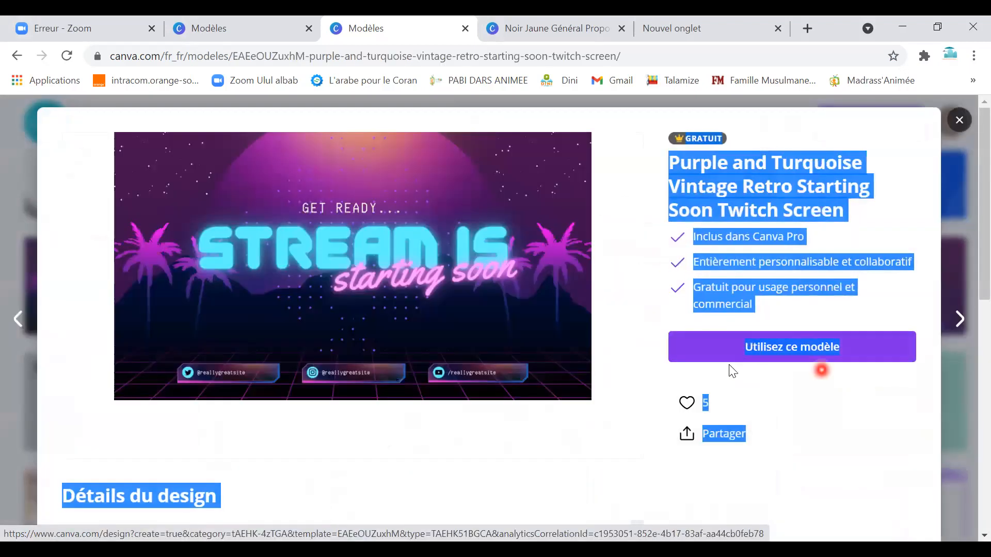
Use the Purple and Turquoise Vintage Retro Starting Soon template as a new design.
left_click(721, 363)
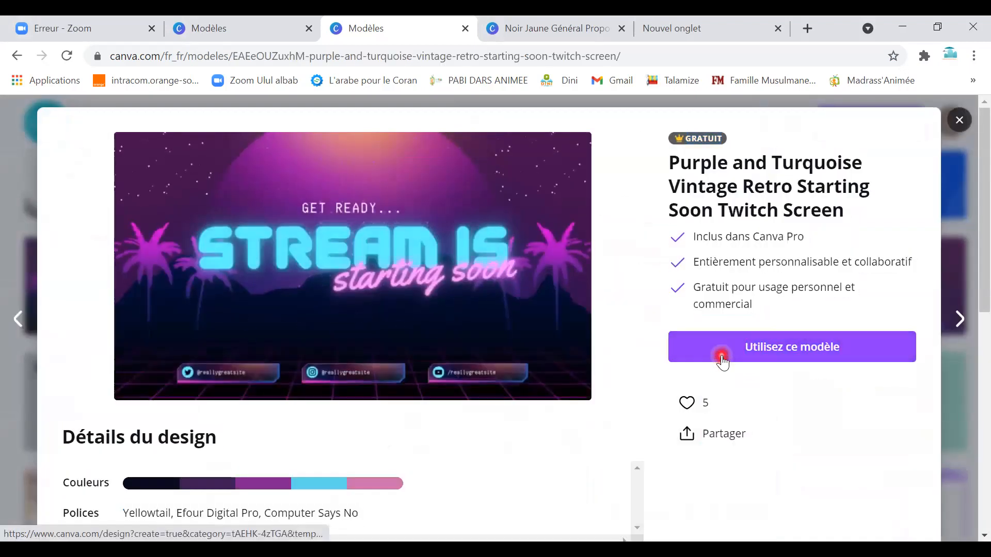
left_click(721, 355)
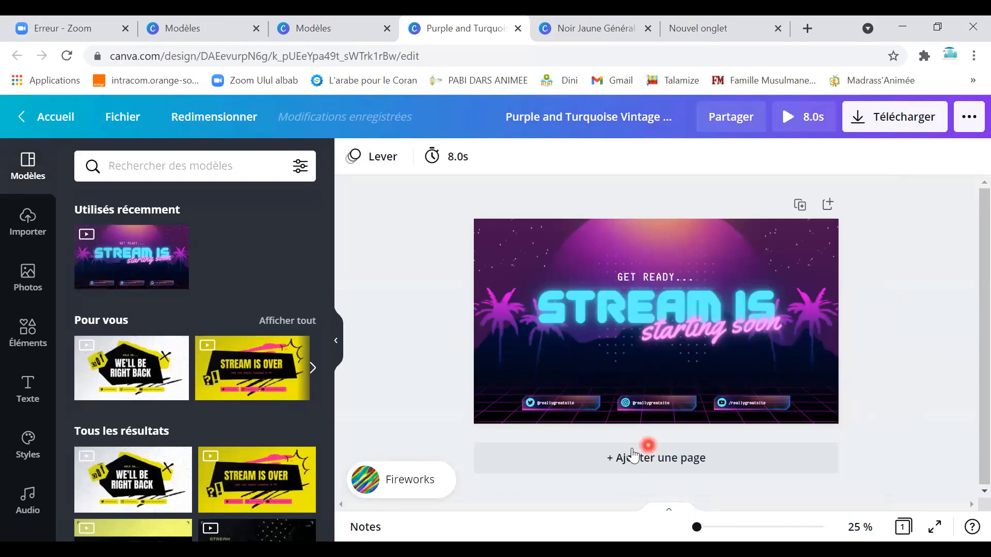
Replace the starting soon text with 'ulul albab'.
left_click(666, 319)
left_click(677, 327)
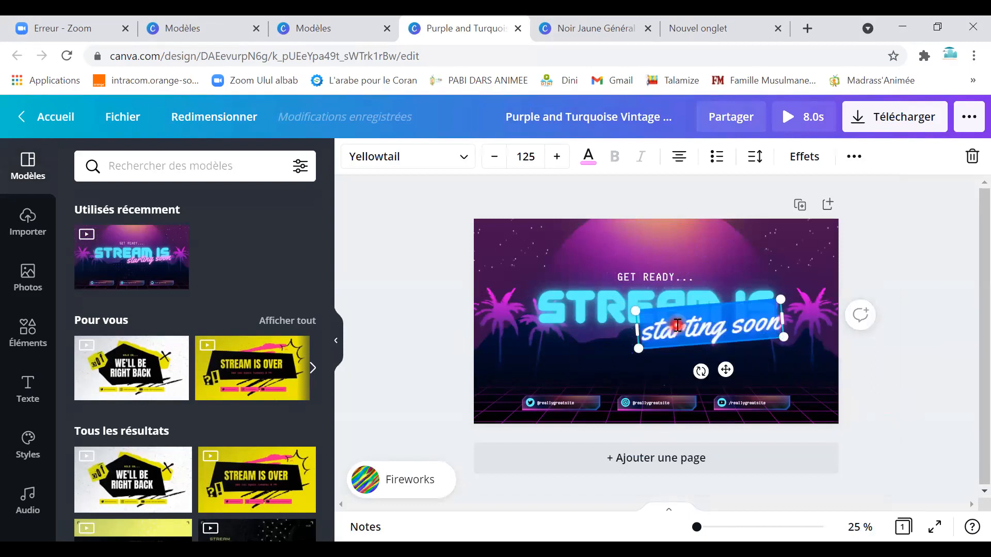
type("ulul albab")
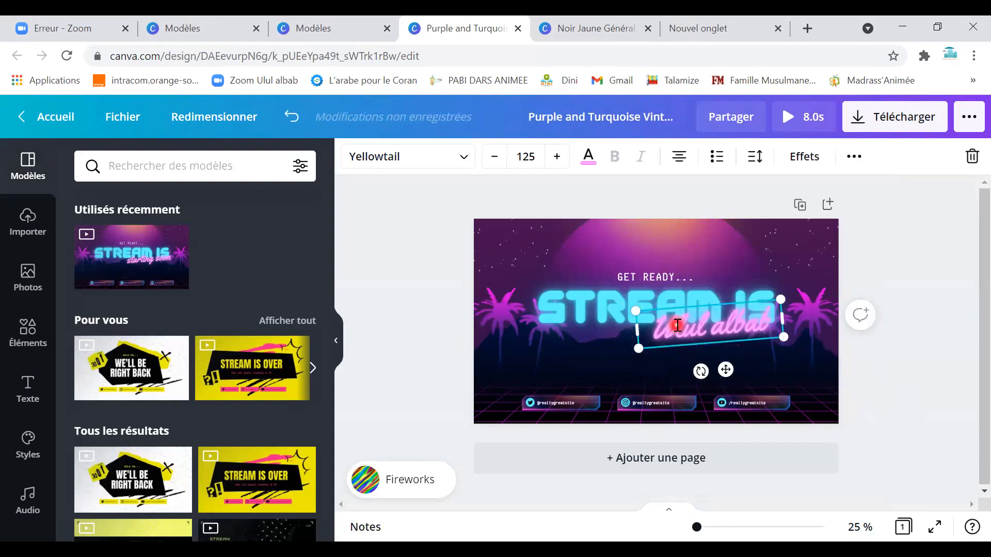
Select the background, central frame, GET READY text and corner decorations in turn.
left_click(529, 260)
left_click(567, 242)
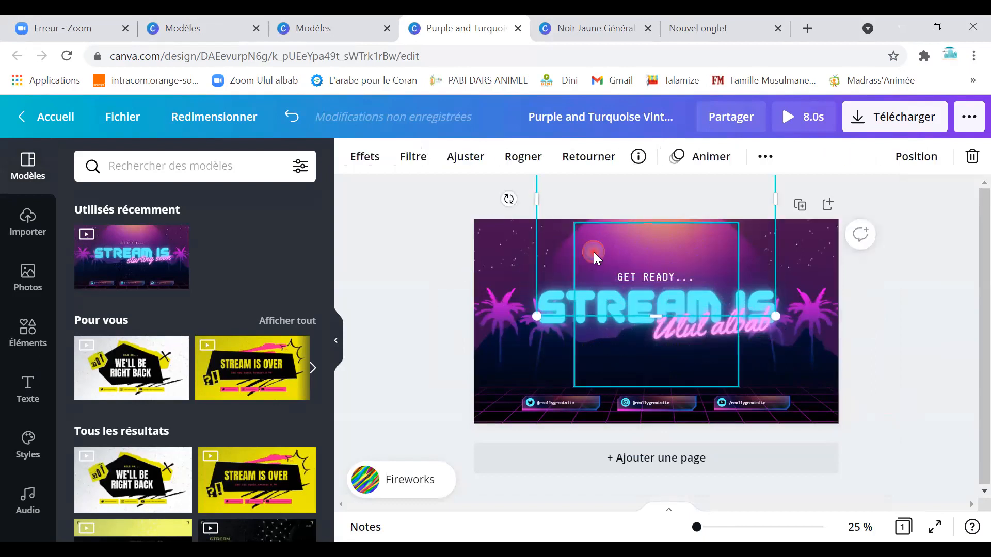
left_click(594, 251)
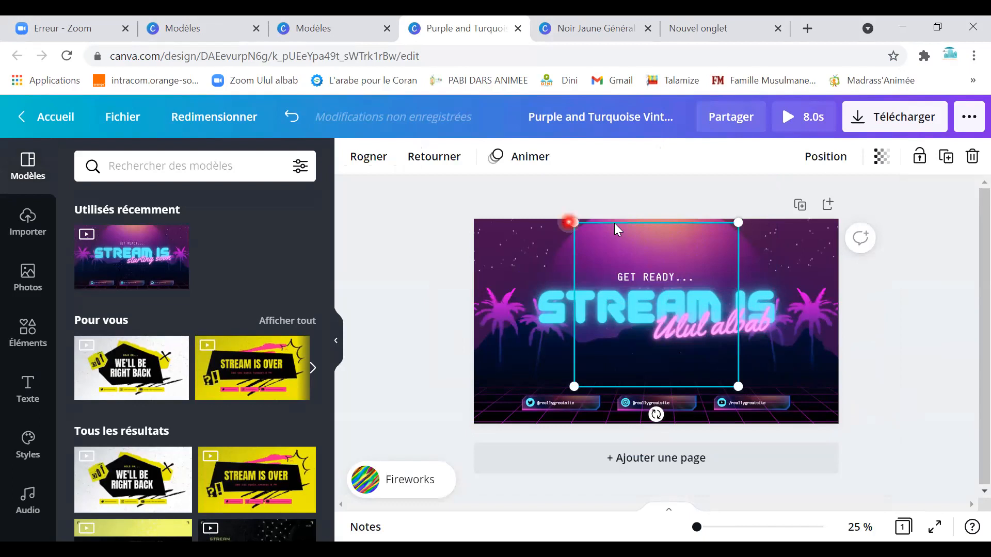
left_click(665, 280)
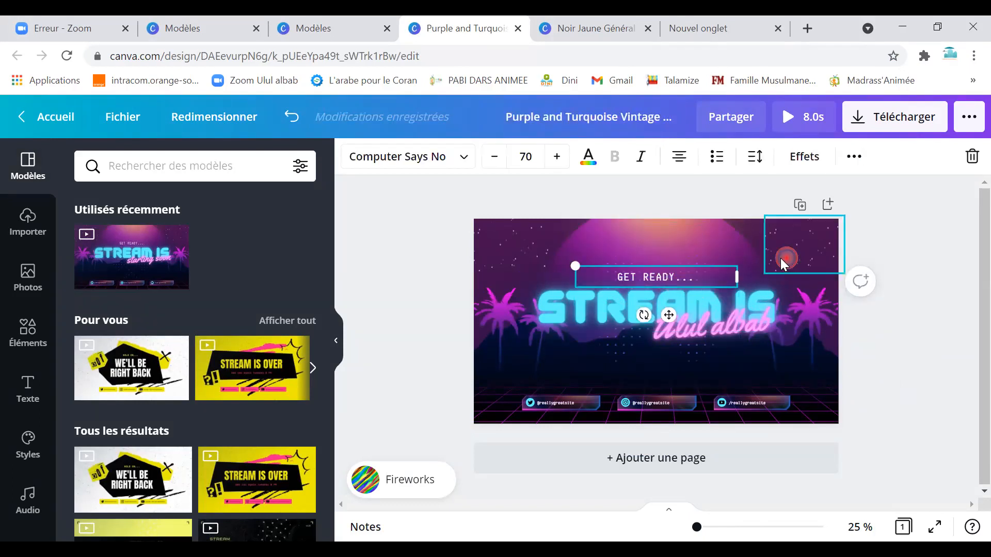
left_click(758, 246)
left_click(757, 243)
right_click(778, 304)
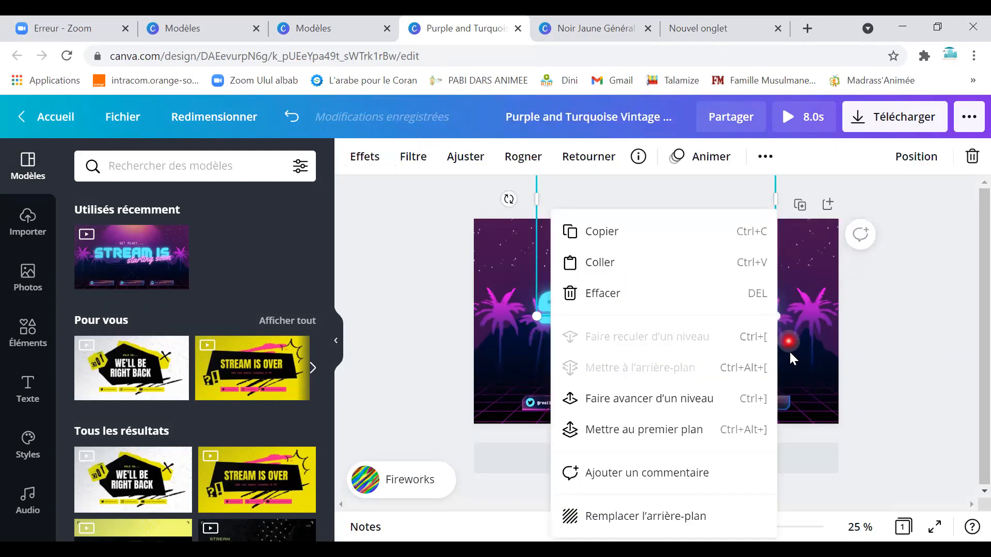
left_click(801, 274)
left_click(510, 254)
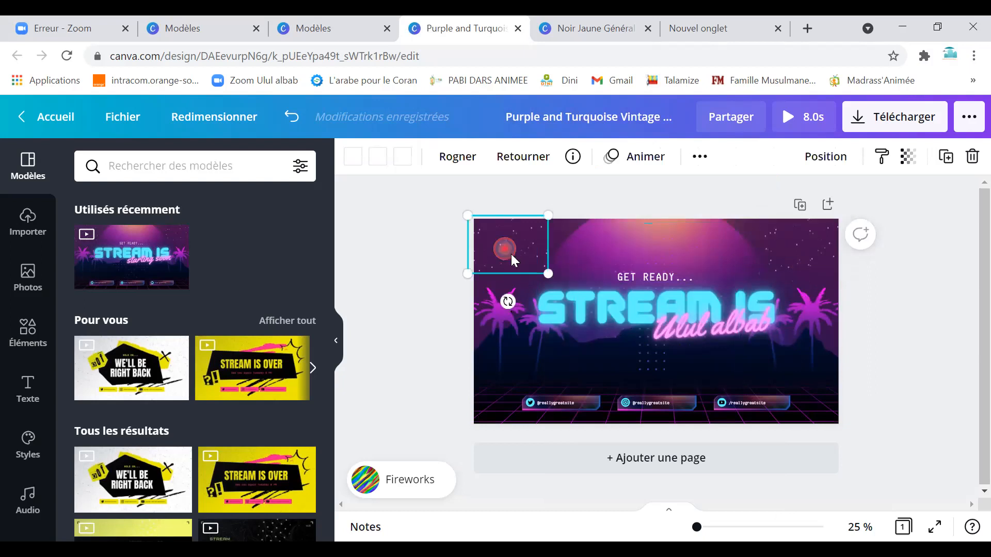
left_click(521, 369)
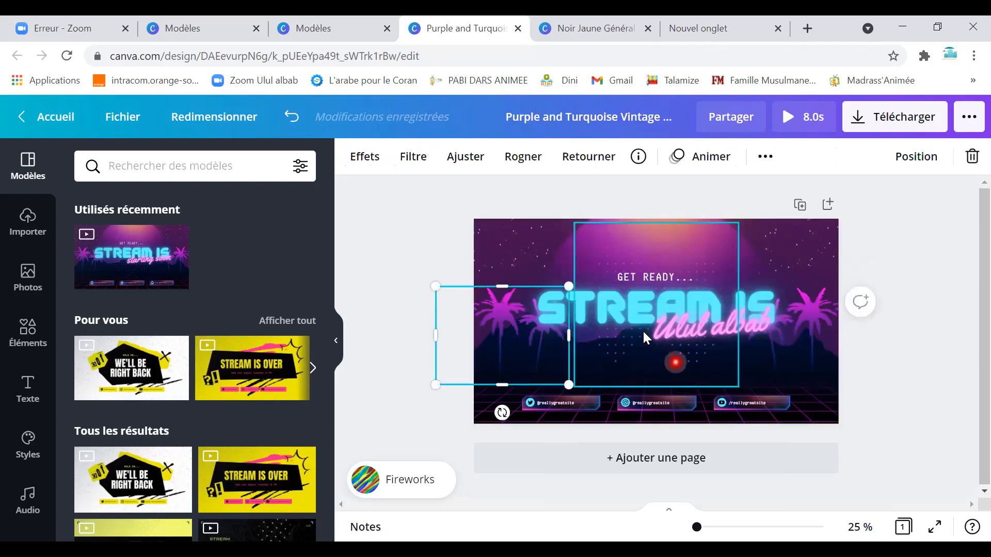
Change the STREAM IS heading to 'TEAM', then return to the Canva home page.
left_click(604, 296)
left_click(604, 297)
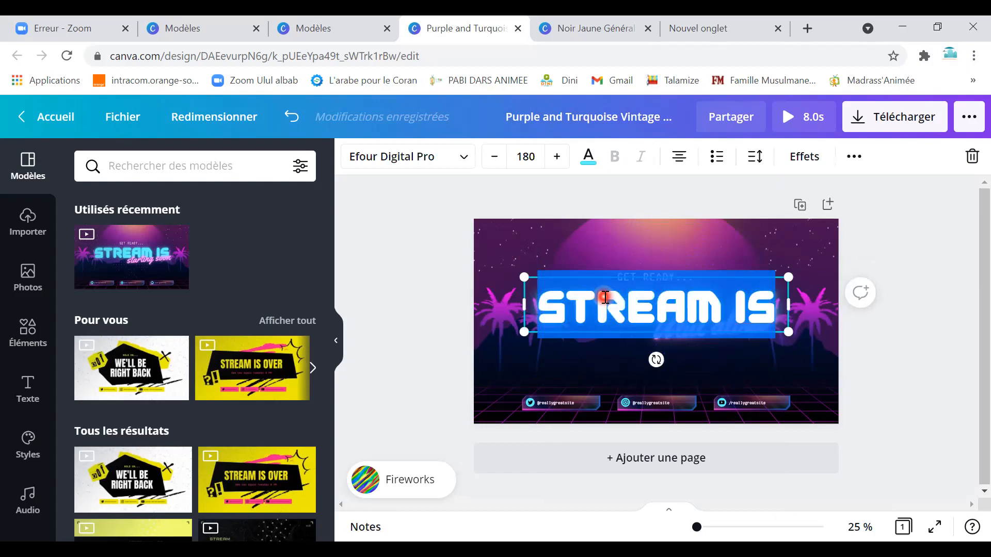
type("TEAM")
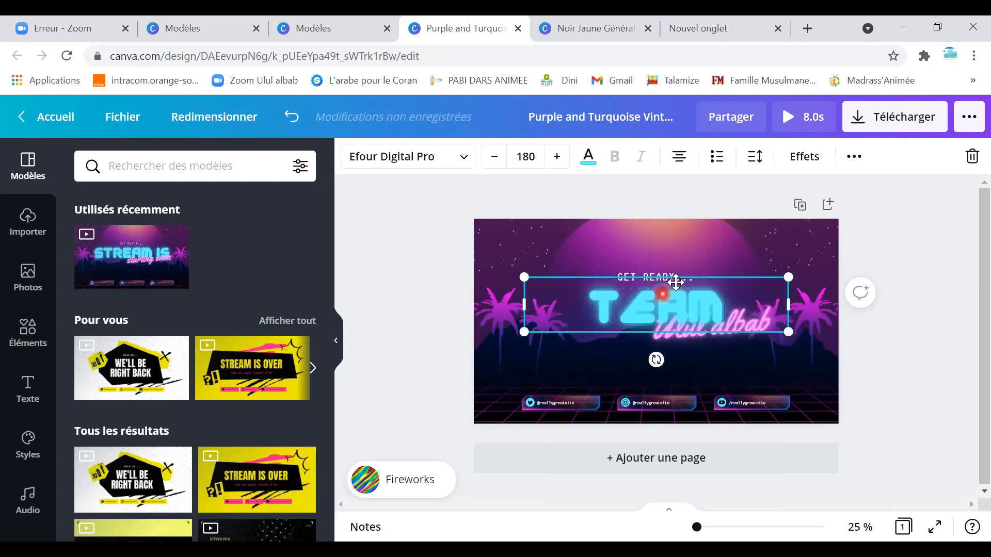
left_click(650, 276)
left_click(650, 275)
left_click(650, 276)
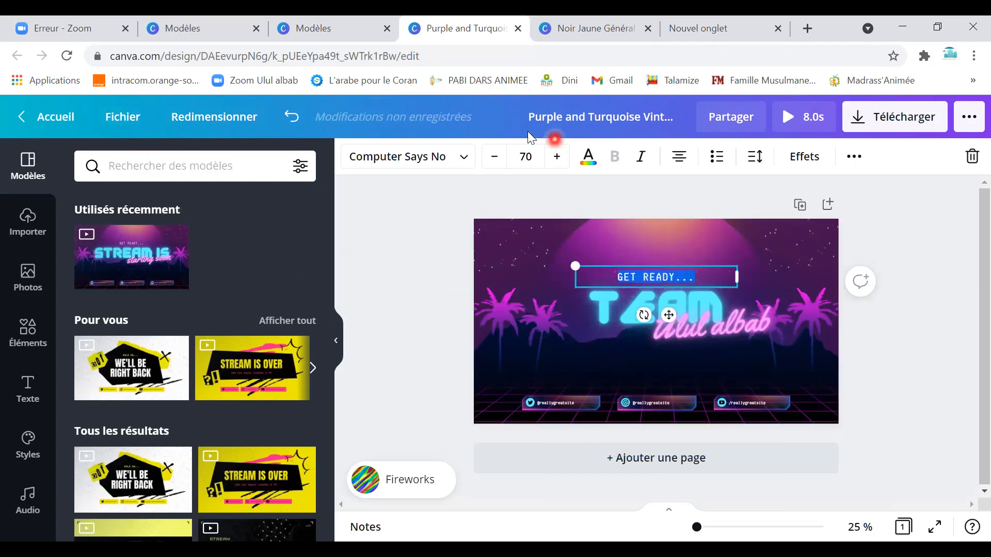
left_click(75, 122)
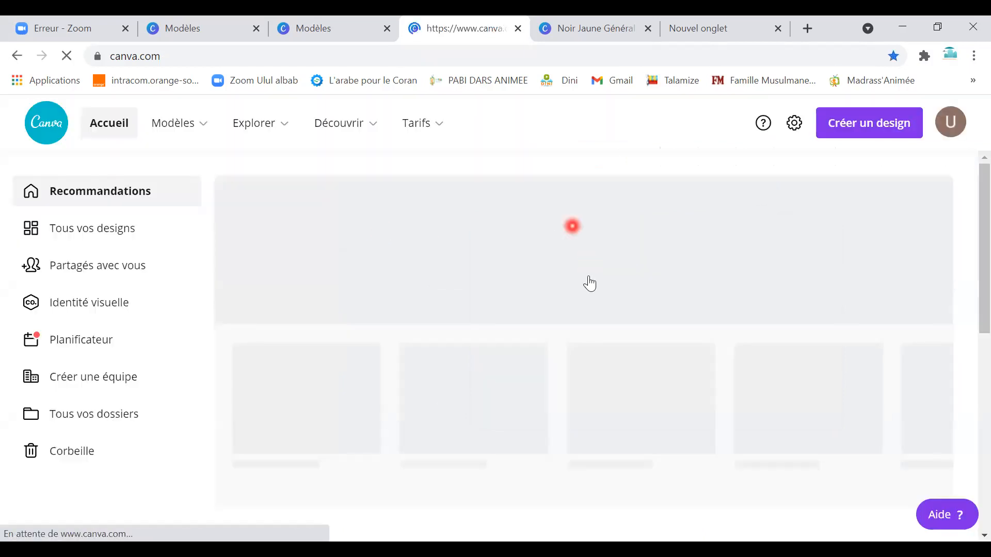
Go to the templates gallery, scroll to Nouveautés de Canva, and preview the Fête des Mères template.
scroll(688, 353, "down", 8)
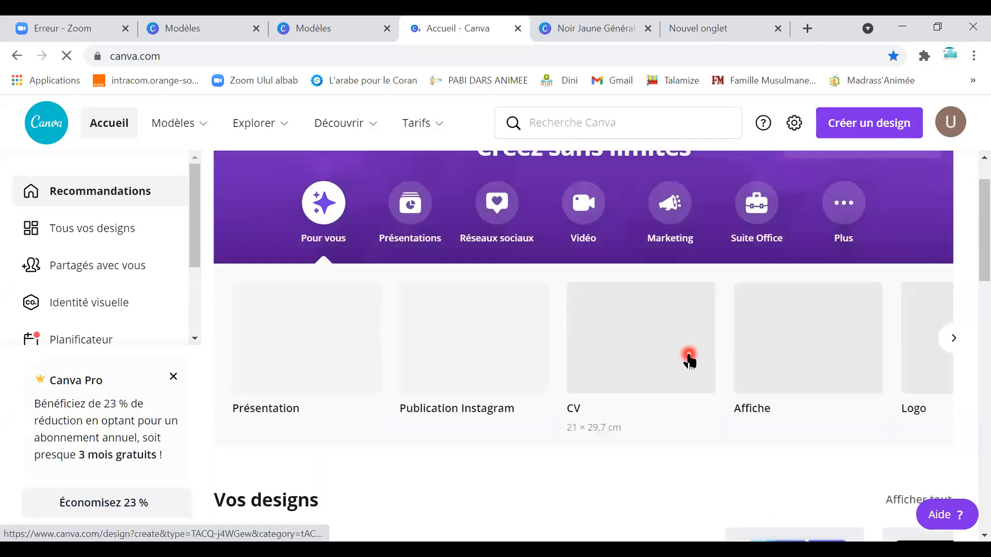
scroll(592, 360, "down", 5)
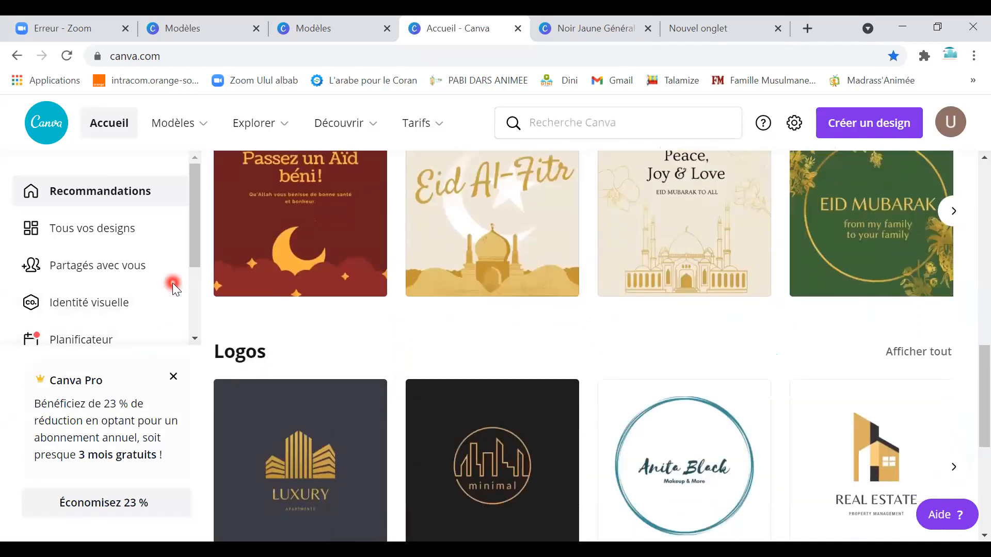
left_click(211, 133)
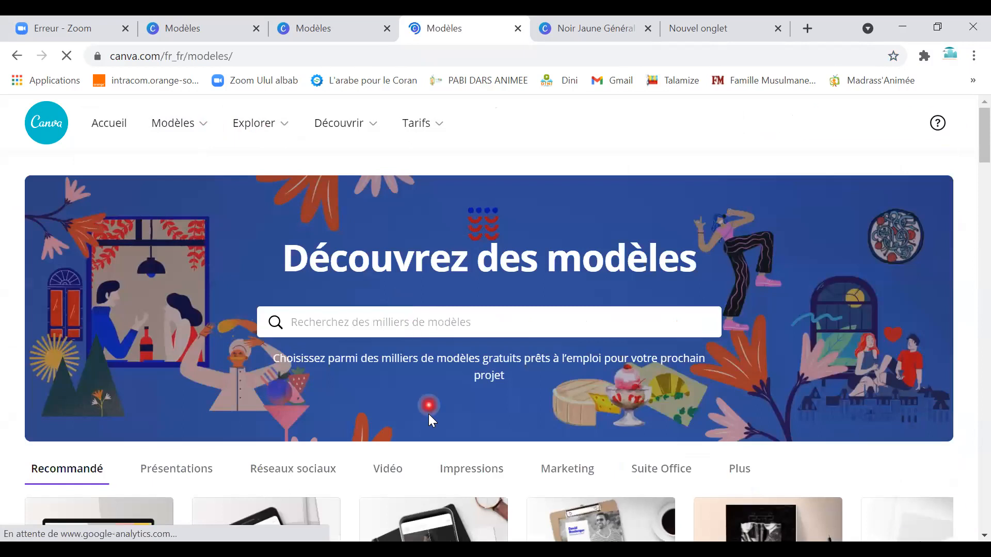
scroll(428, 414, "down", 5)
scroll(436, 433, "down", 6)
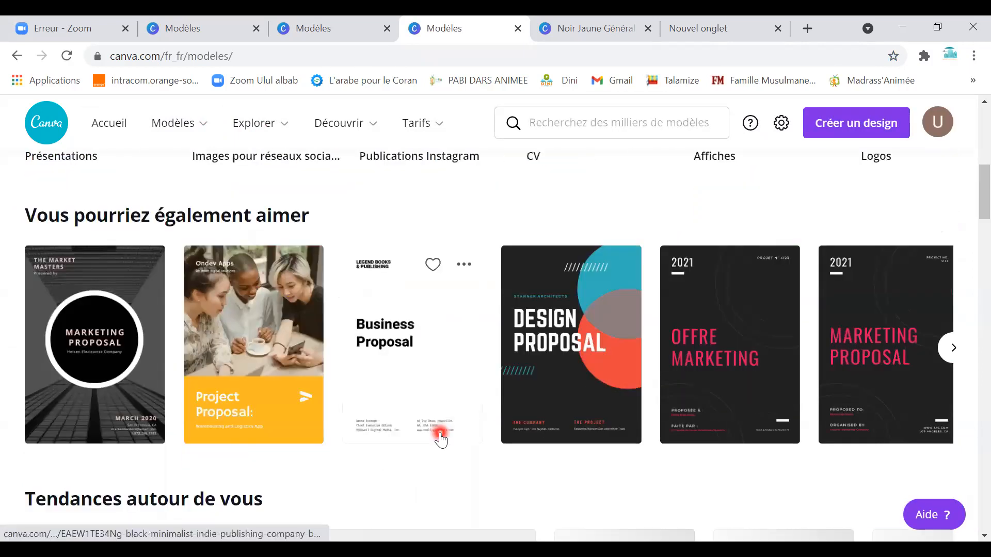
scroll(392, 423, "down", 4)
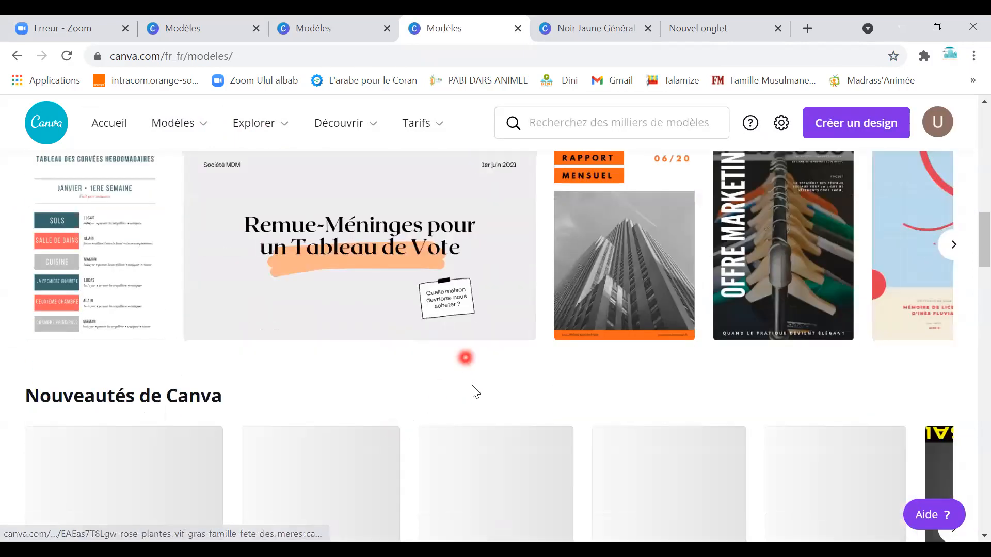
scroll(486, 420, "down", 3)
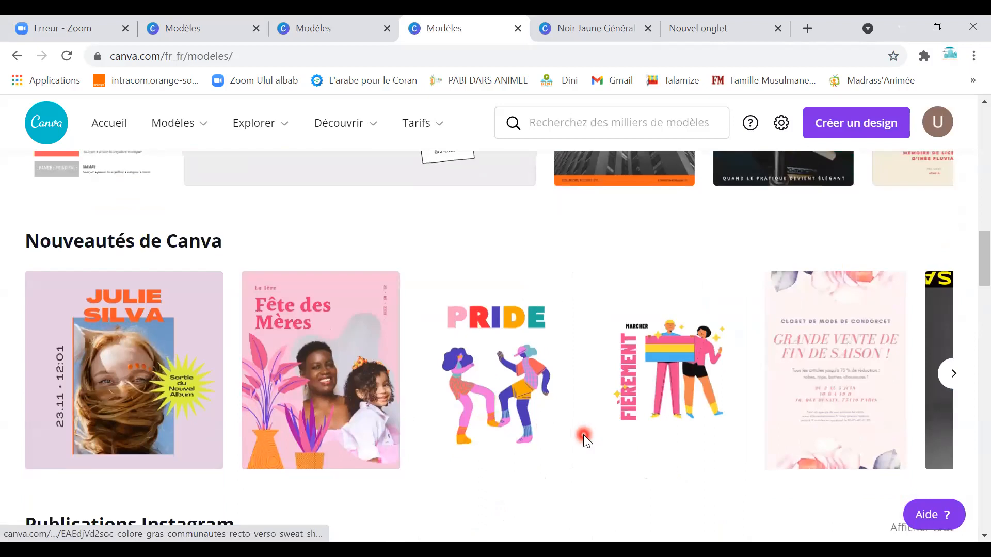
scroll(573, 431, "down", 1)
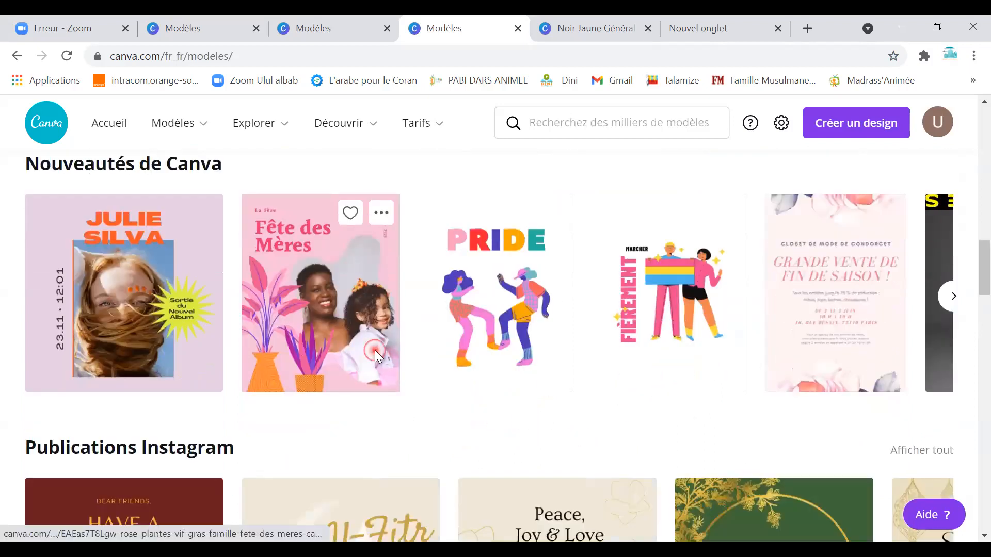
left_click(375, 350)
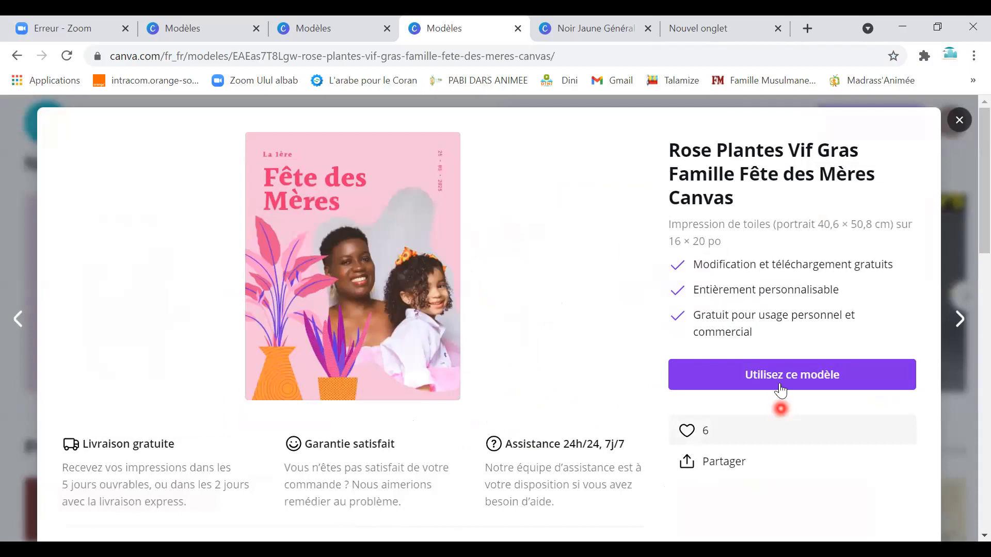
Open the 'Rose Plantes Vif Gras Famille Fête des Mères' template as a new design.
left_click(779, 384)
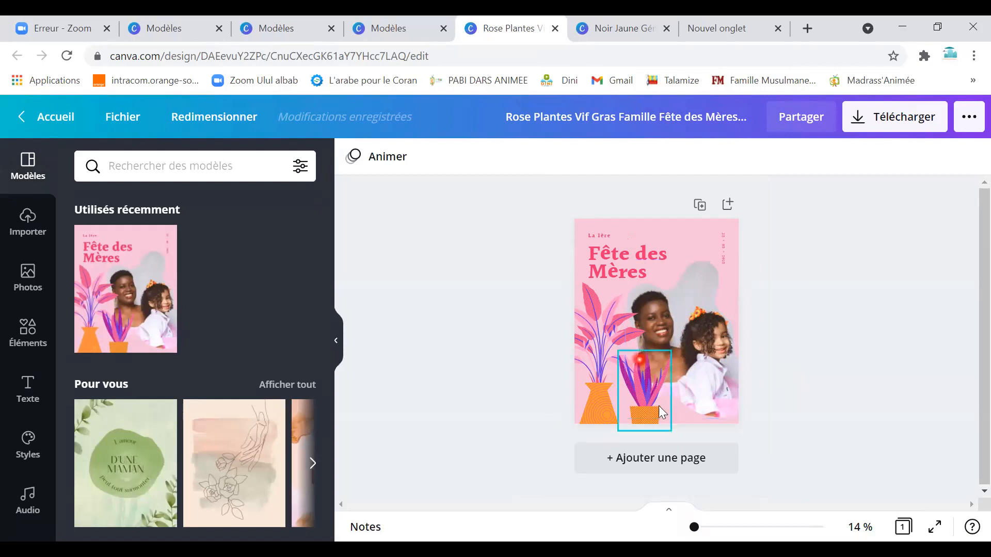
Change the left plant's orange vase to light cyan from the default colours.
left_click(598, 409)
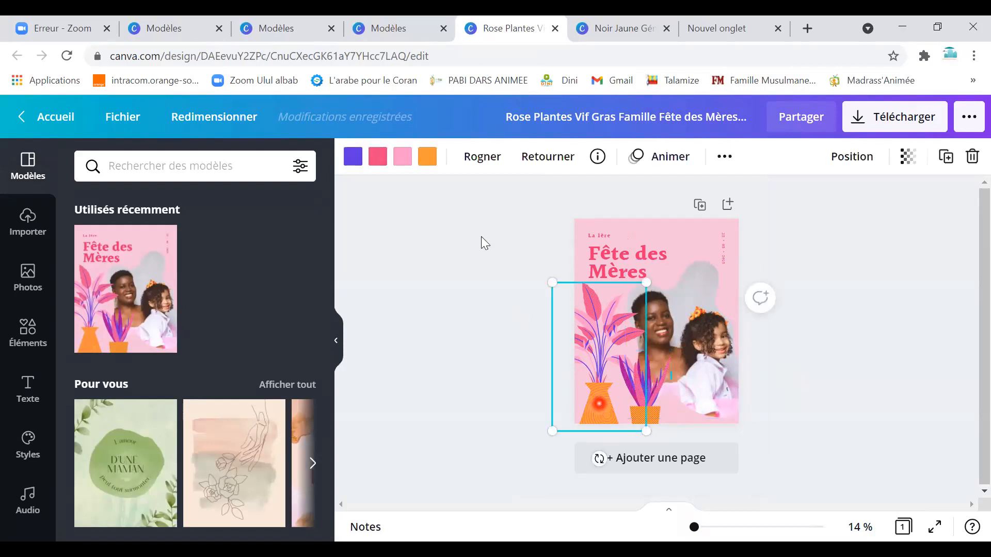
left_click(429, 169)
scroll(170, 392, "down", 1)
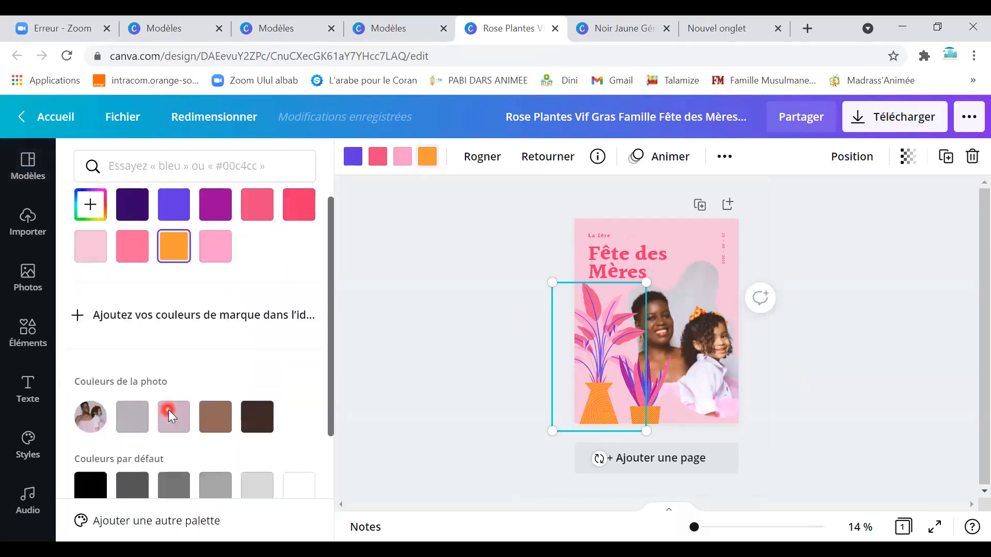
scroll(170, 413, "down", 3)
left_click(173, 411)
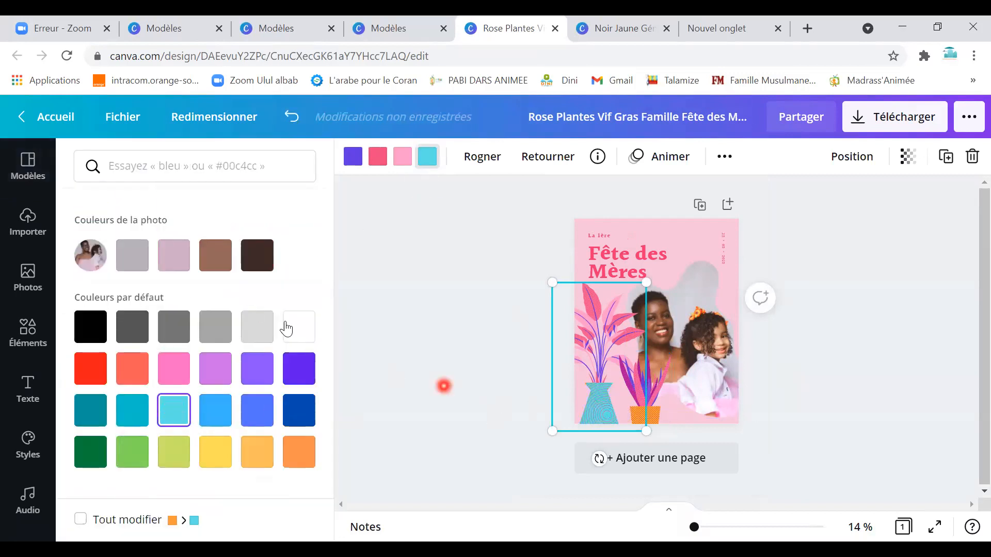
left_click(690, 244)
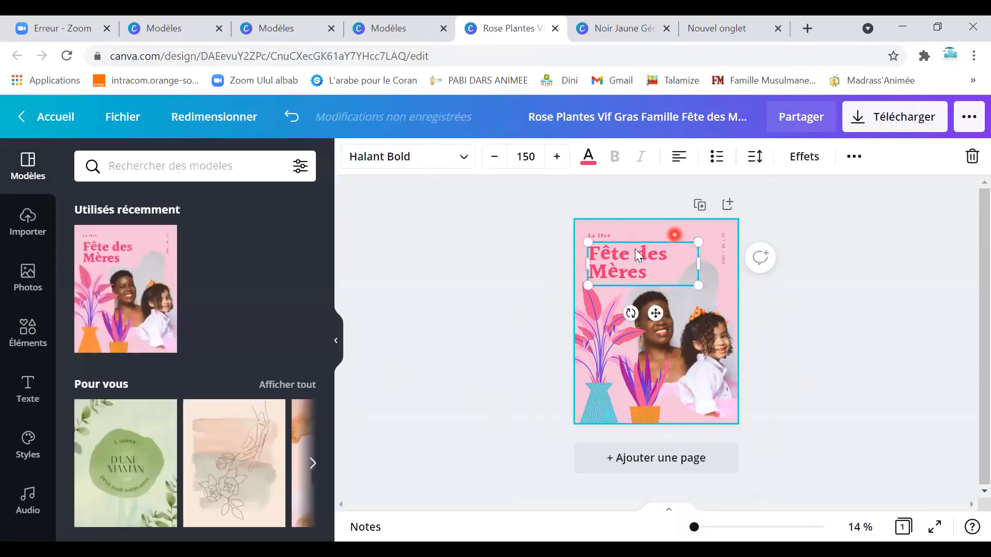
Overwrite the Fête des Mères title text with the two people's names.
double_click(627, 267)
left_click_drag(647, 273, 580, 251)
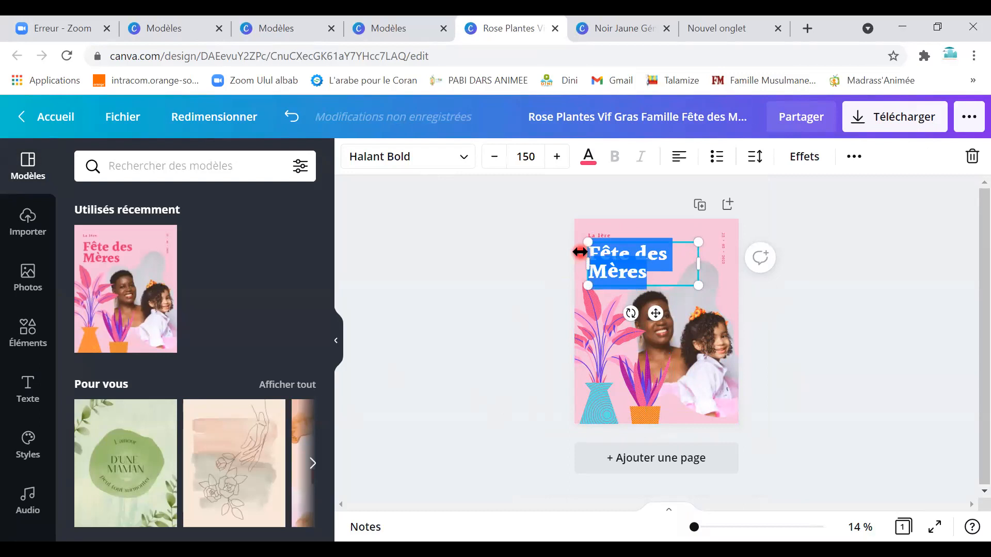
type("Seyda Aicha")
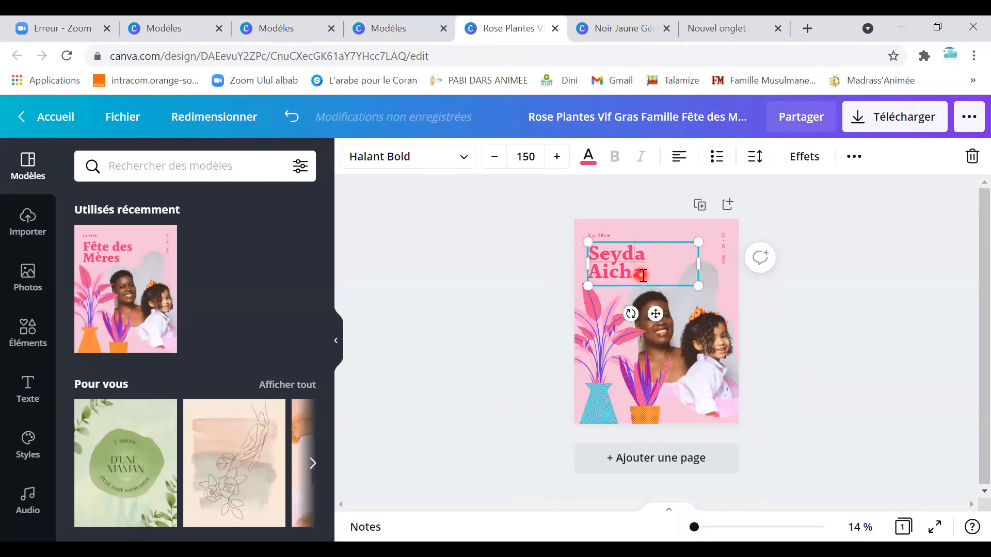
left_click(595, 316)
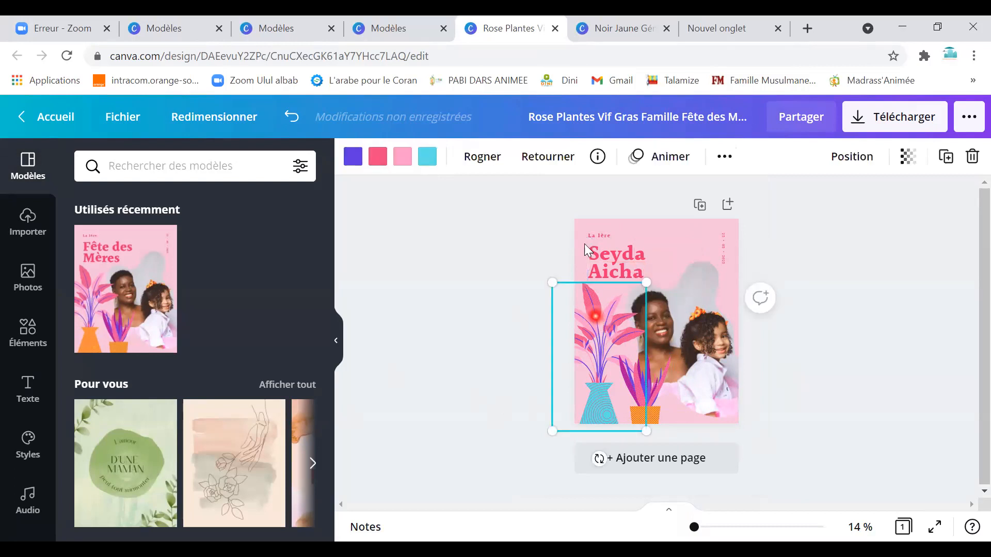
Recolour the left plant's leaves through cyan, orange and orchid, settling on dark brown.
left_click(375, 164)
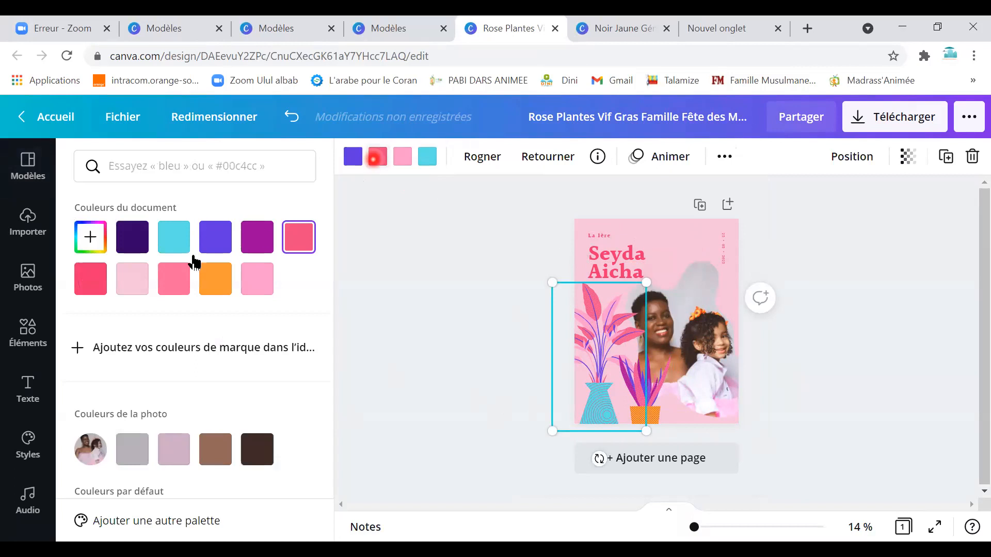
left_click(167, 242)
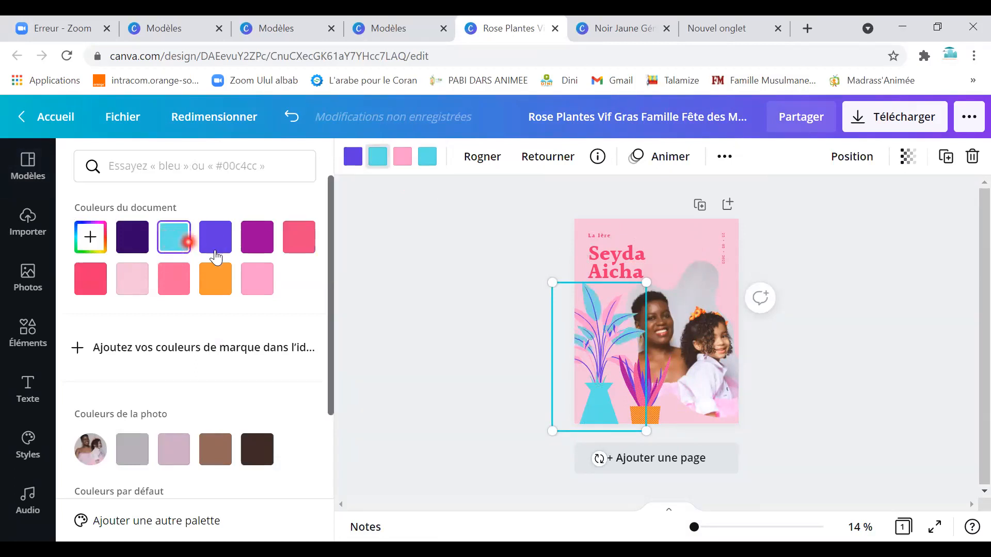
left_click(219, 283)
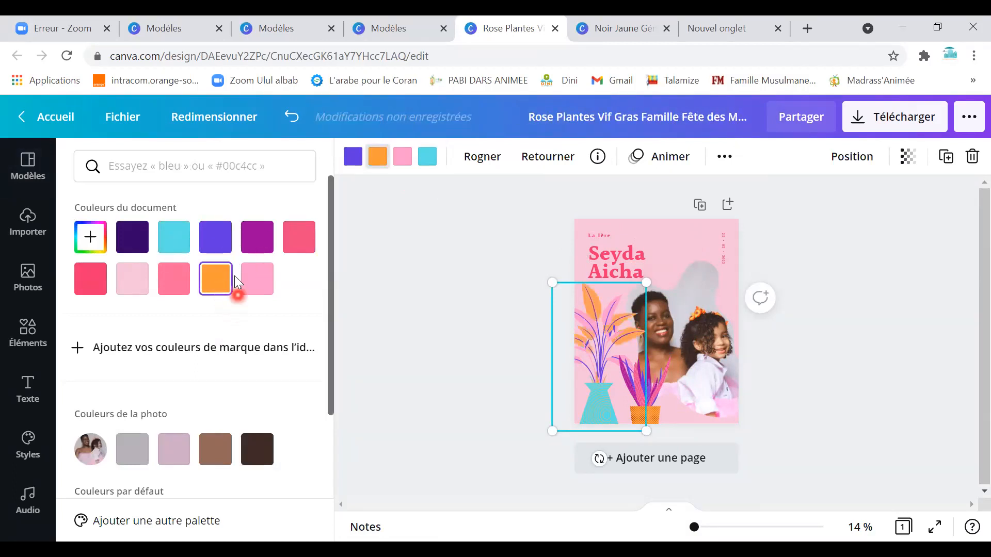
scroll(199, 464, "down", 4)
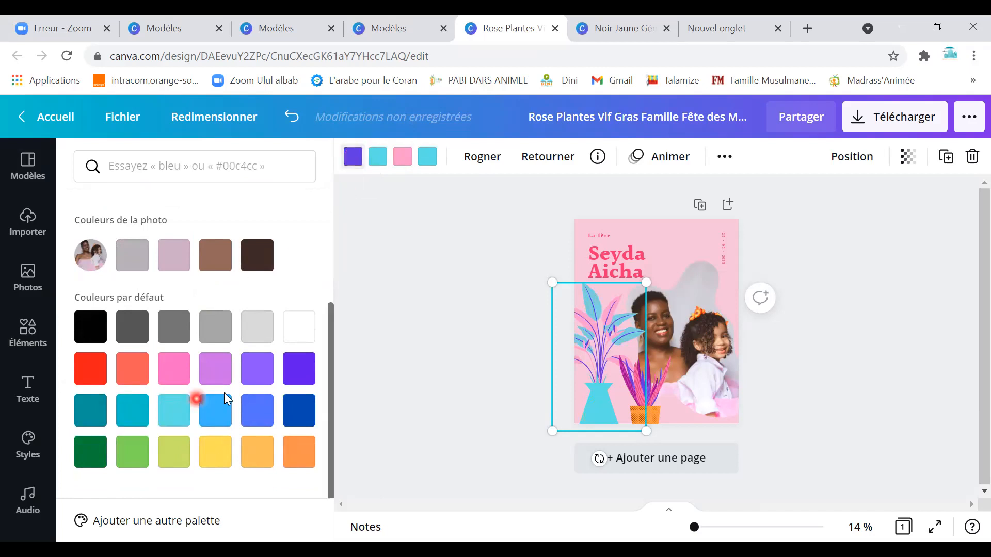
left_click(217, 374)
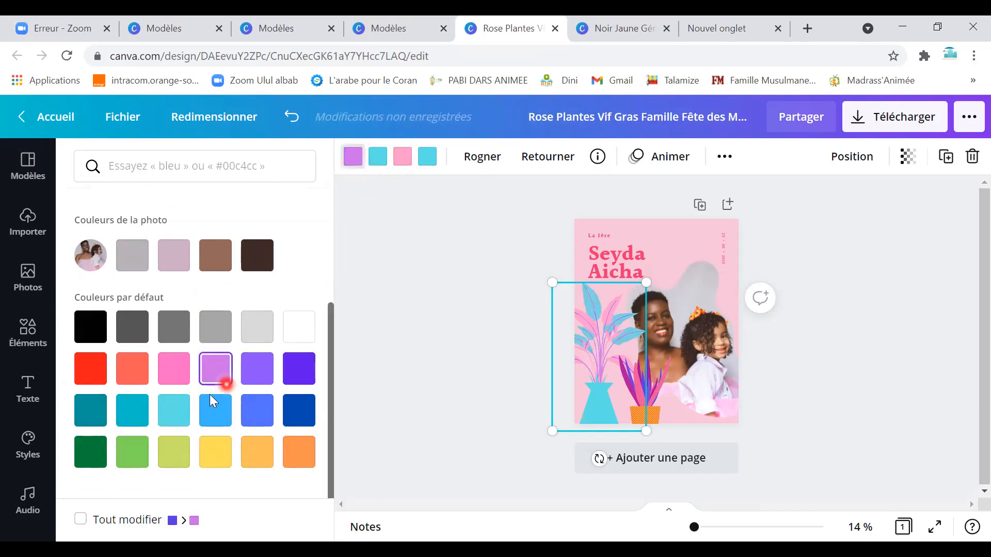
left_click(258, 257)
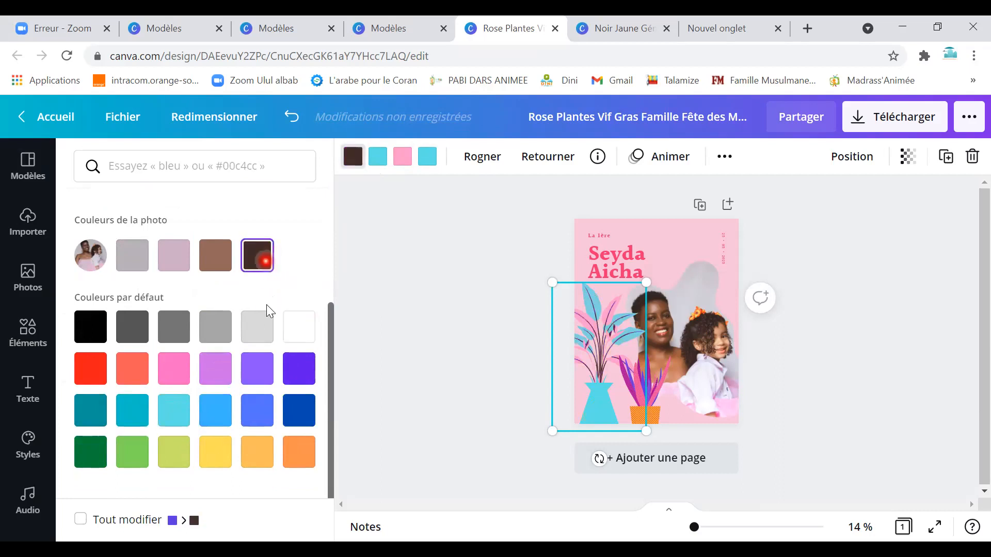
left_click(695, 345)
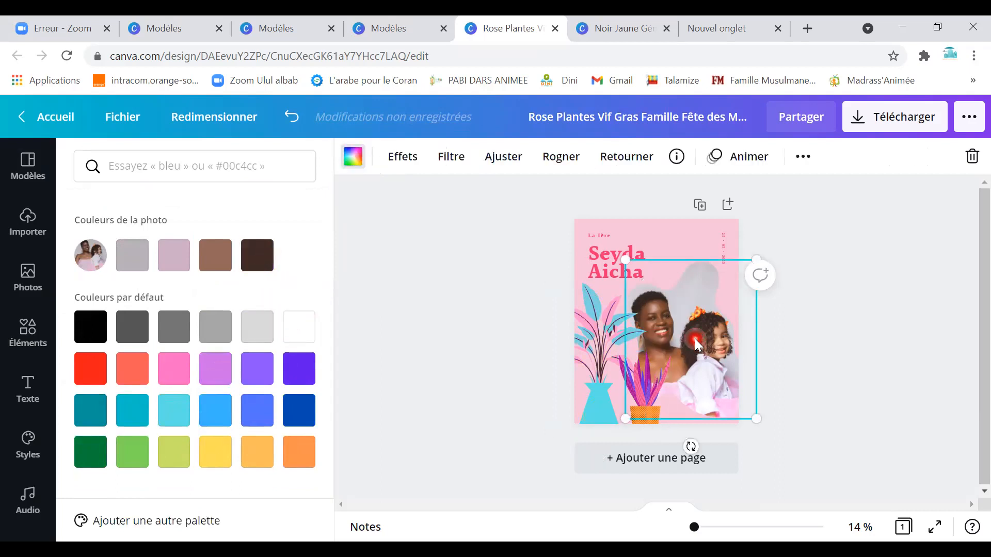
Delete the mother-and-daughter photo and insert the uploaded hijab illustration into its frame.
key("Delete")
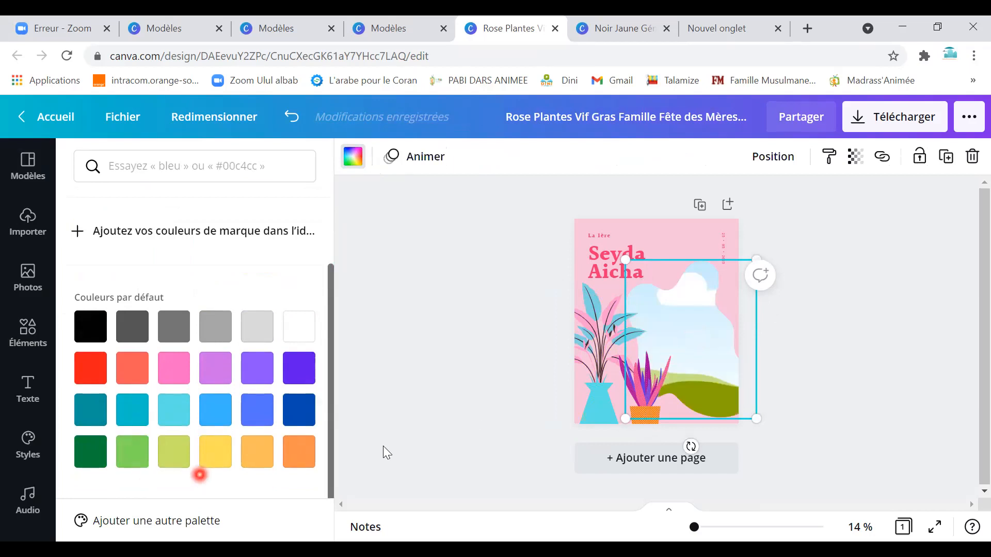
right_click(694, 334)
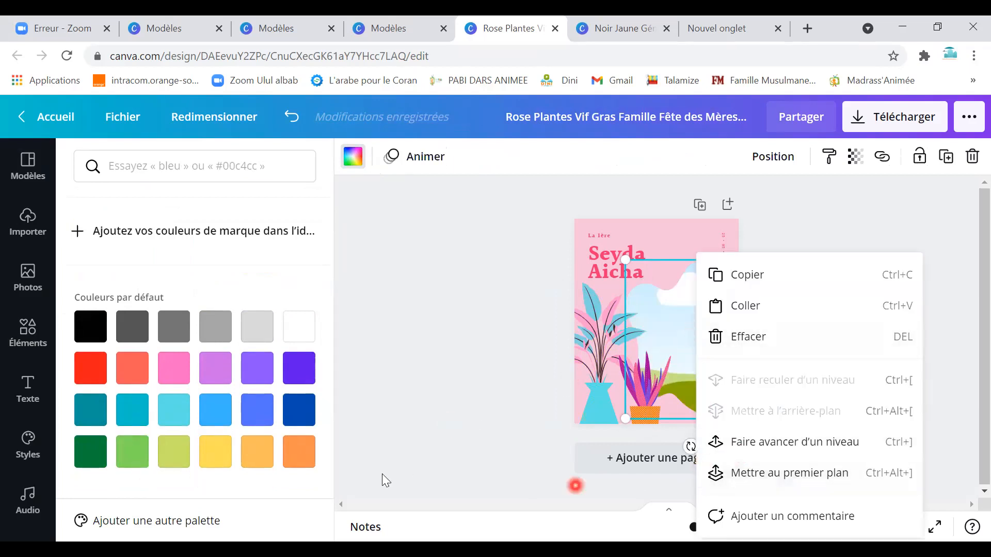
left_click(28, 278)
scroll(159, 485, "down", 2)
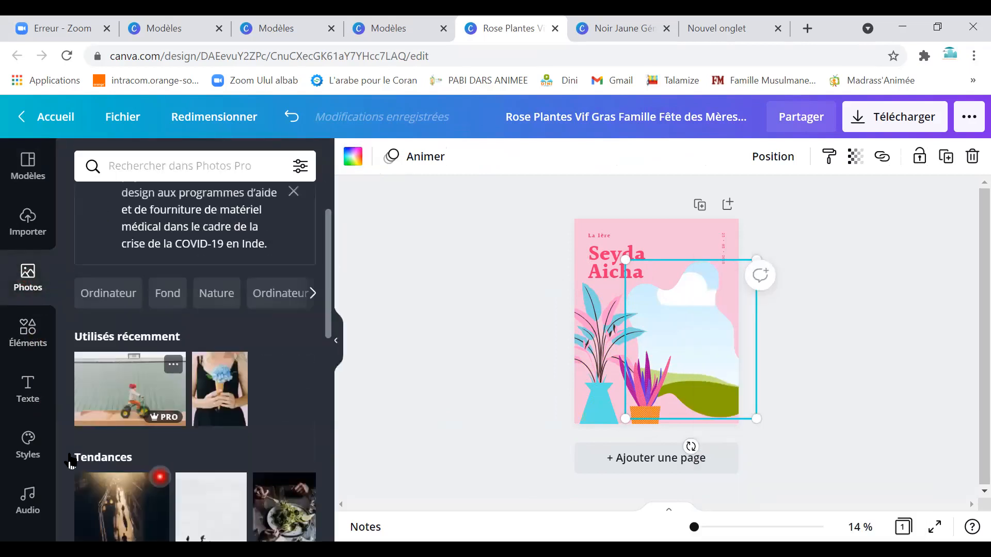
left_click(23, 227)
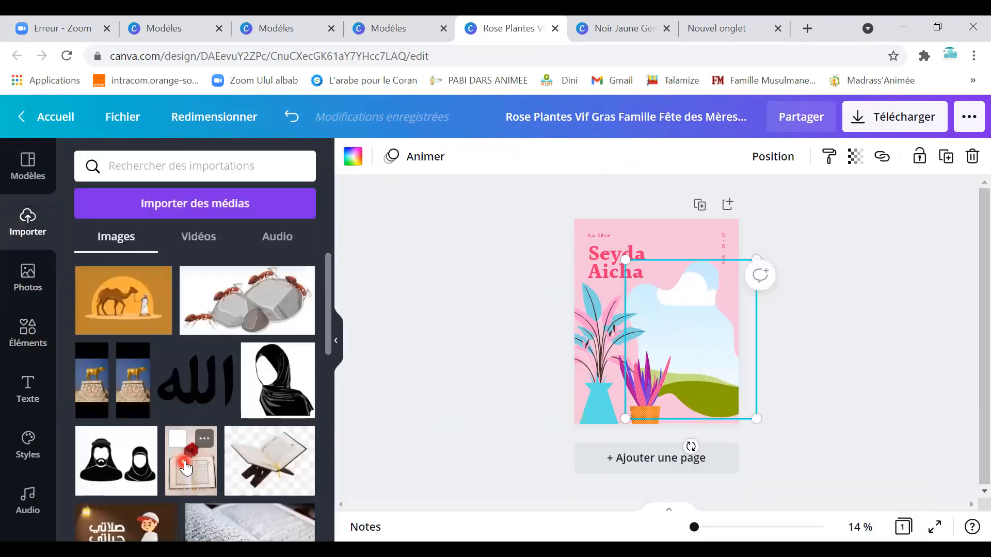
scroll(196, 413, "down", 2)
left_click(278, 302)
Position the hijab illustration on the right side of the page.
left_click_drag(679, 351, 696, 344)
left_click(804, 349)
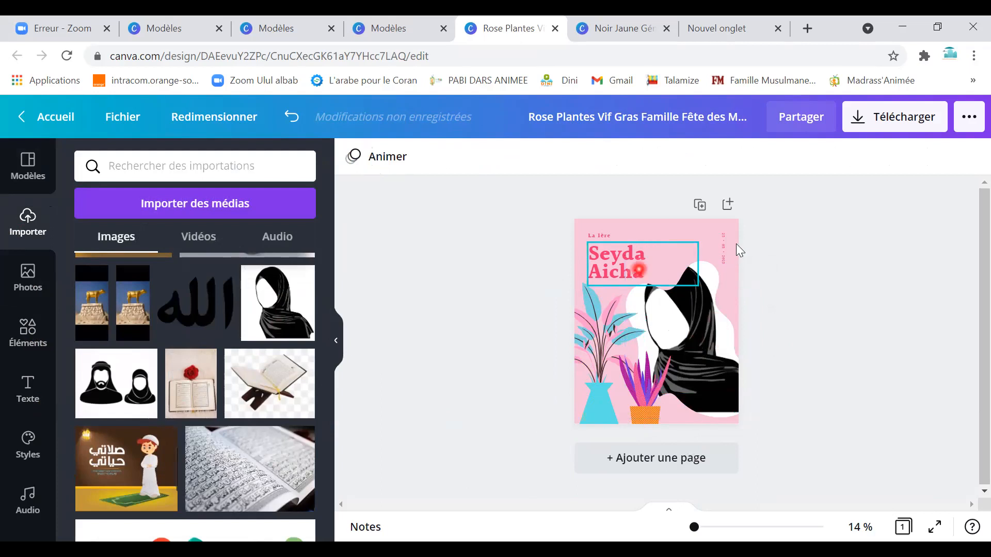
mouse_move(693, 328)
left_mouse_down()
mouse_move(691, 340)
mouse_move(700, 324)
left_mouse_up()
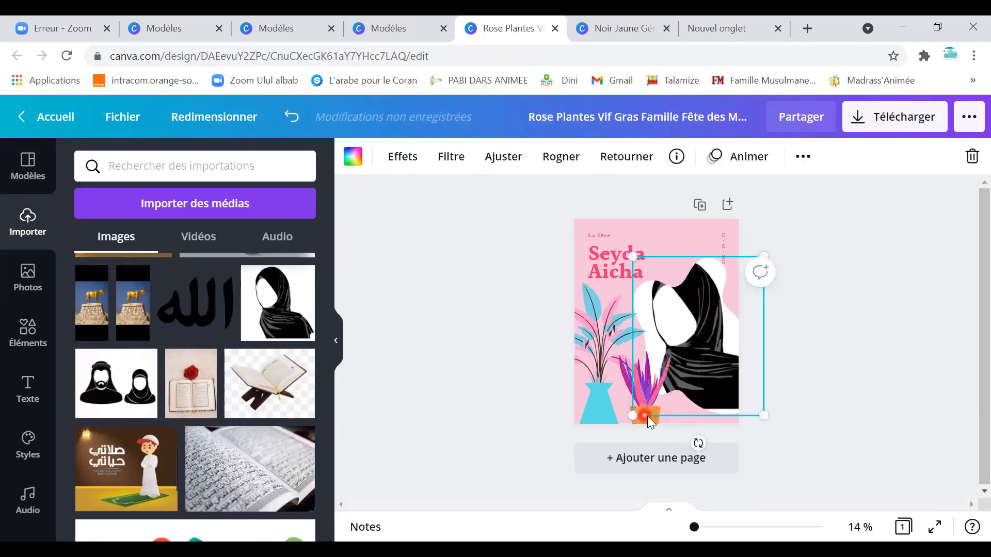
Turn the potted plant's dark purple tones dark brown and its orange pot cyan.
left_click(647, 416)
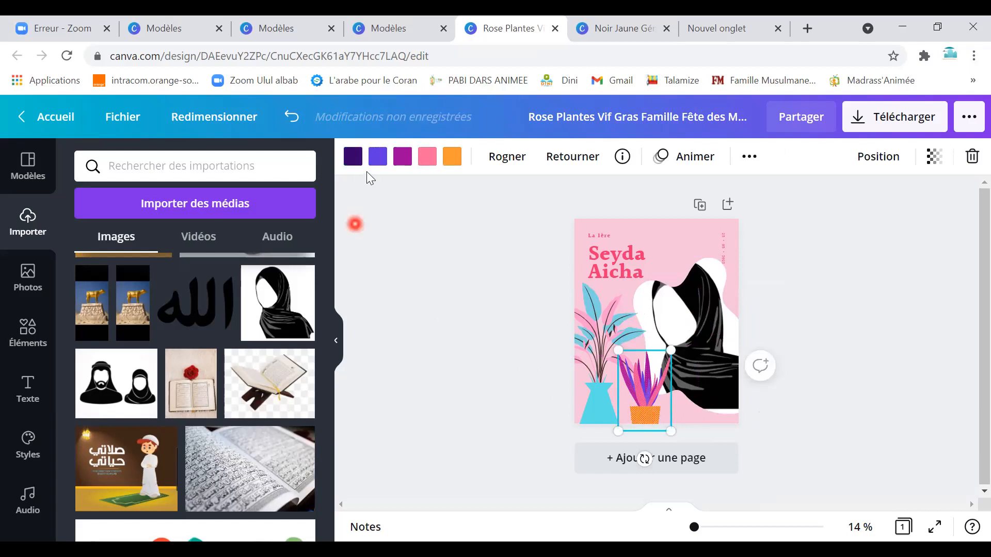
left_click(353, 156)
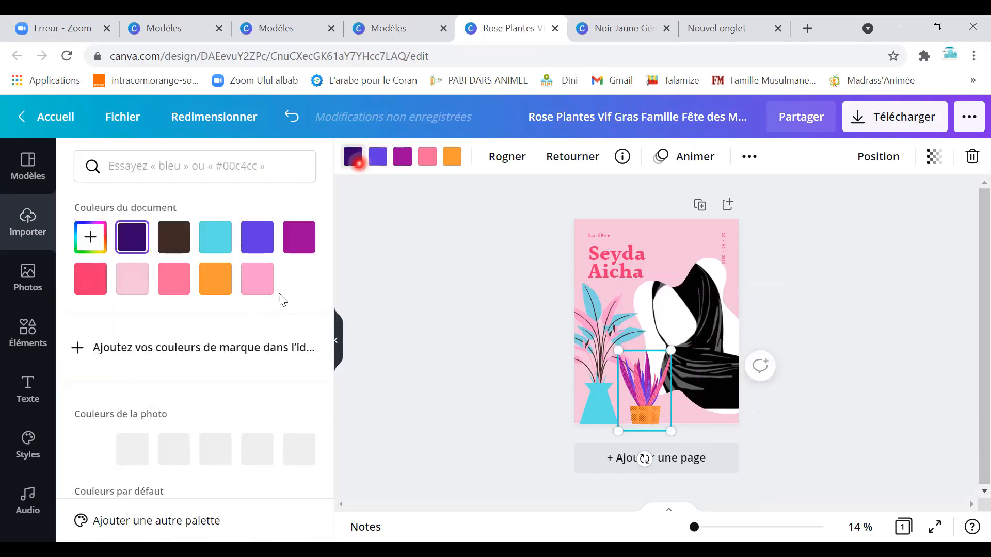
left_click(174, 237)
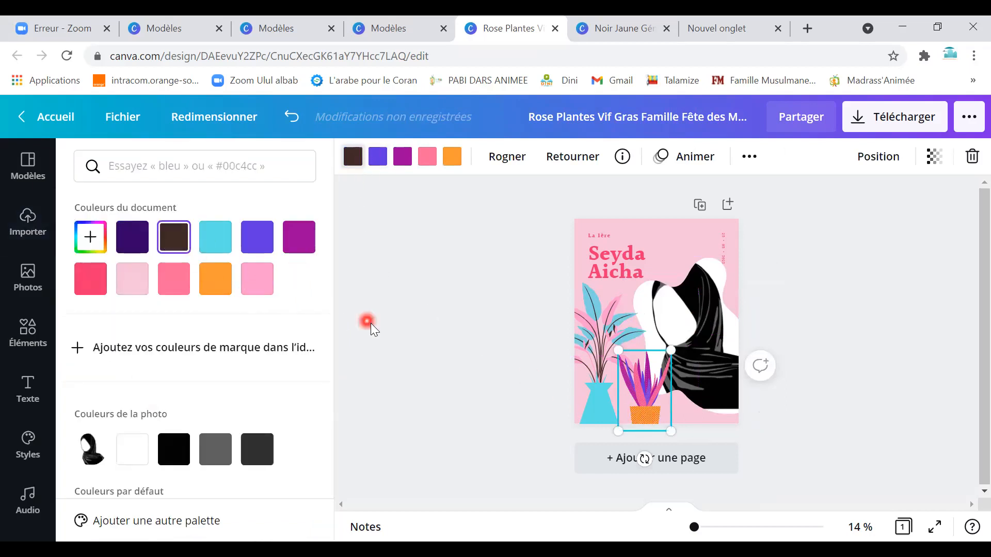
left_click(404, 157)
left_click(458, 157)
left_click(258, 289)
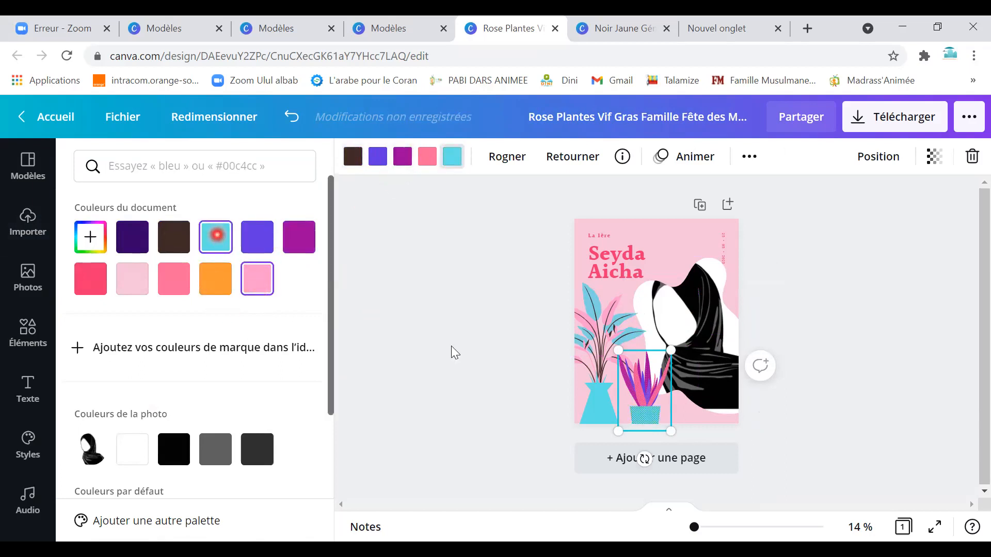
left_click(690, 243)
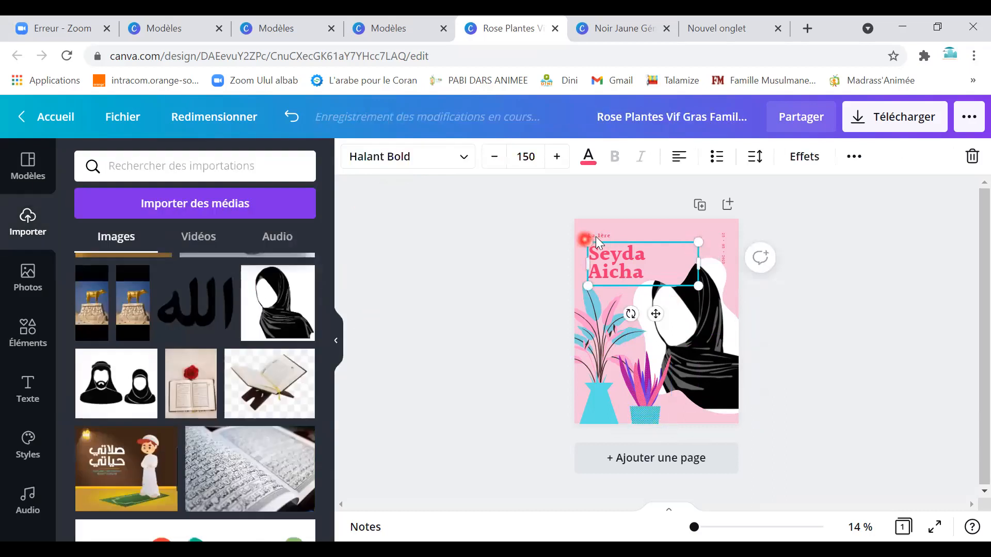
Clear the small 1ère label text above the names to make room for Ulul Albab.
left_click(595, 236)
left_click(597, 237)
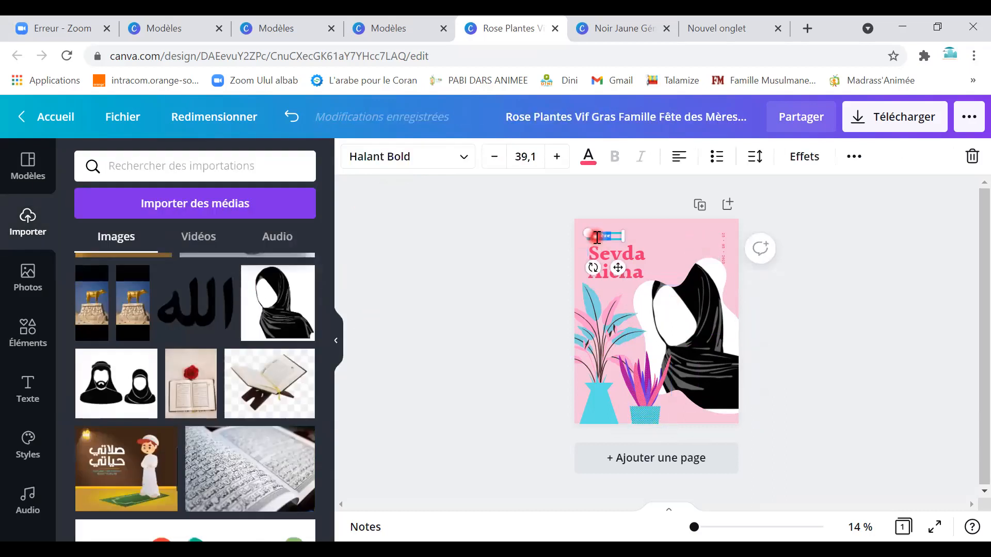
key("BackSpace")
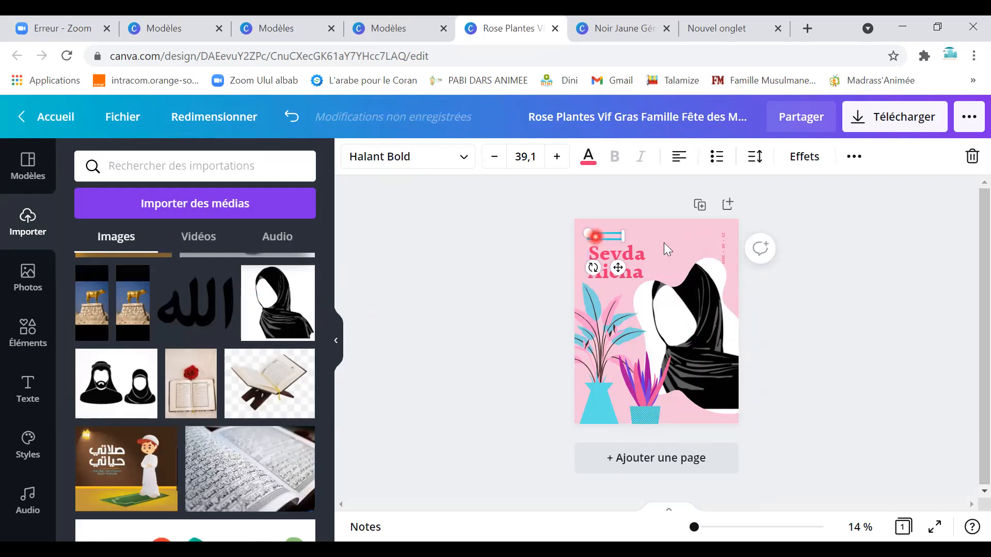
left_click(603, 235)
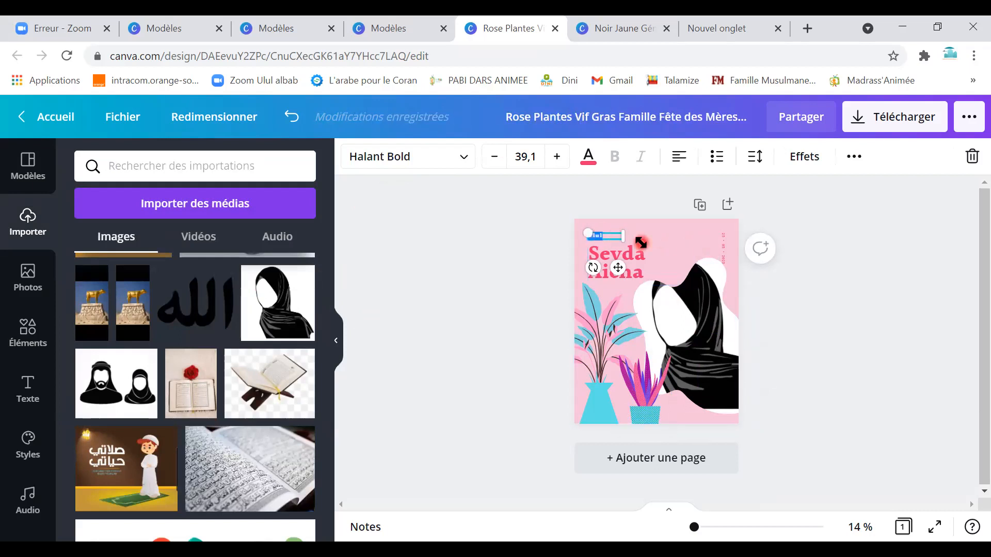
key("BackSpace")
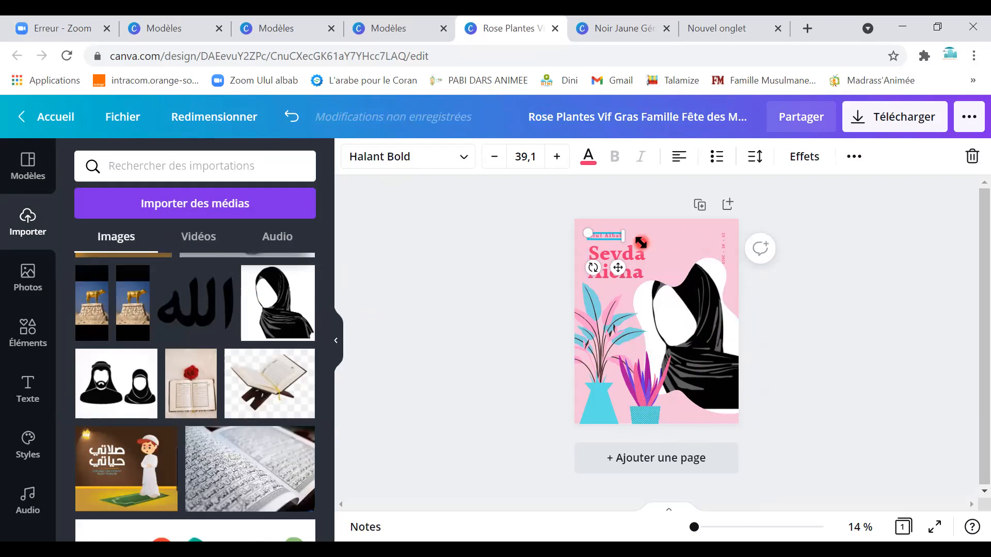
Enlarge the Ulul Albab title to font size 122 and select the word Ulul.
left_click_drag(626, 238, 672, 238)
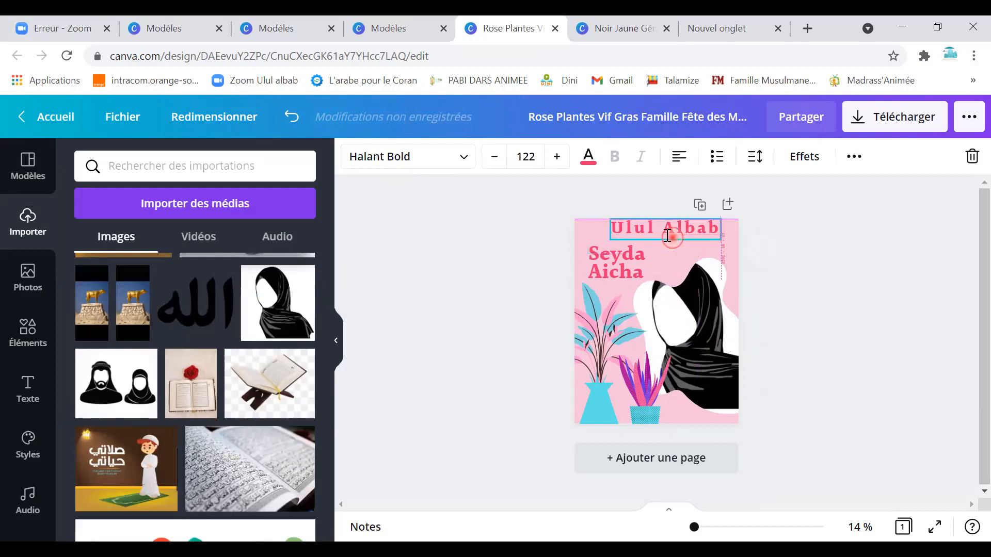
double_click(626, 235)
left_click(672, 231)
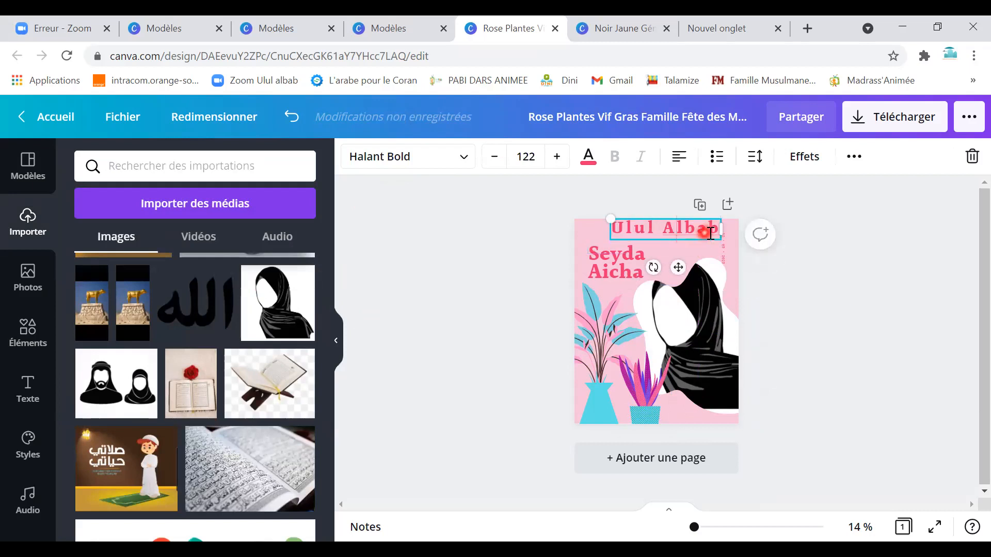
left_click_drag(669, 231, 607, 227)
Colour the word Ulul cyan, then reopen the Ulul Albab title for editing.
left_click(589, 165)
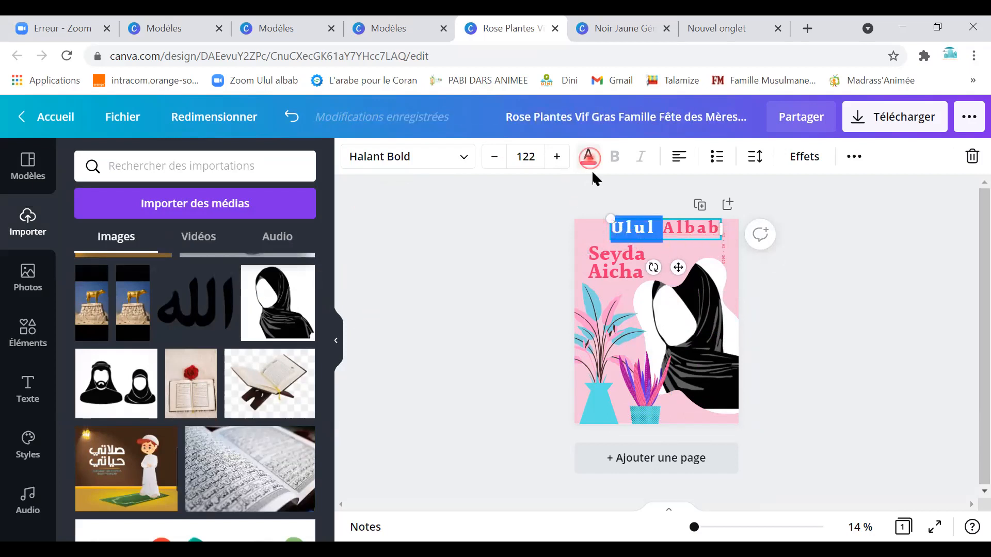
left_click(178, 242)
left_click(509, 274)
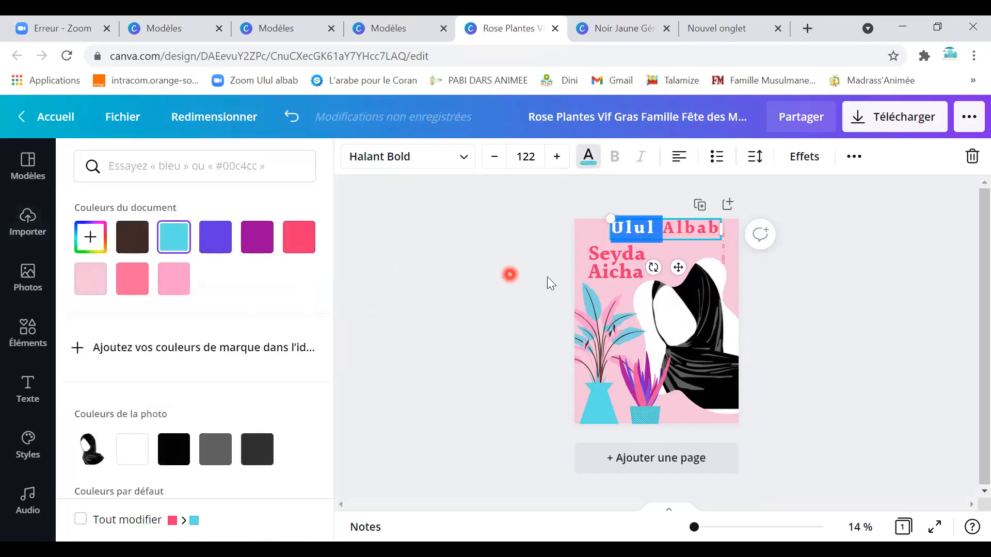
left_click(803, 273)
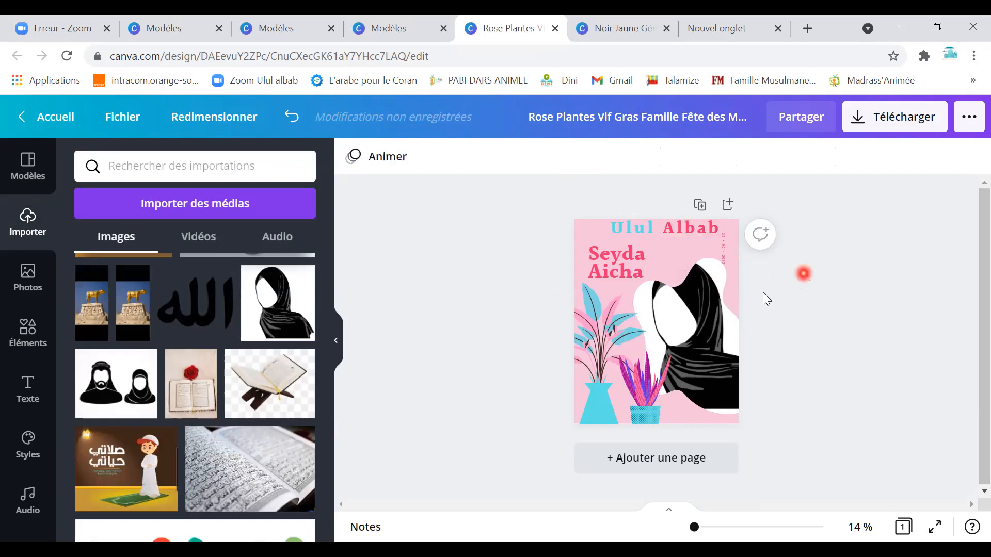
left_click(665, 238)
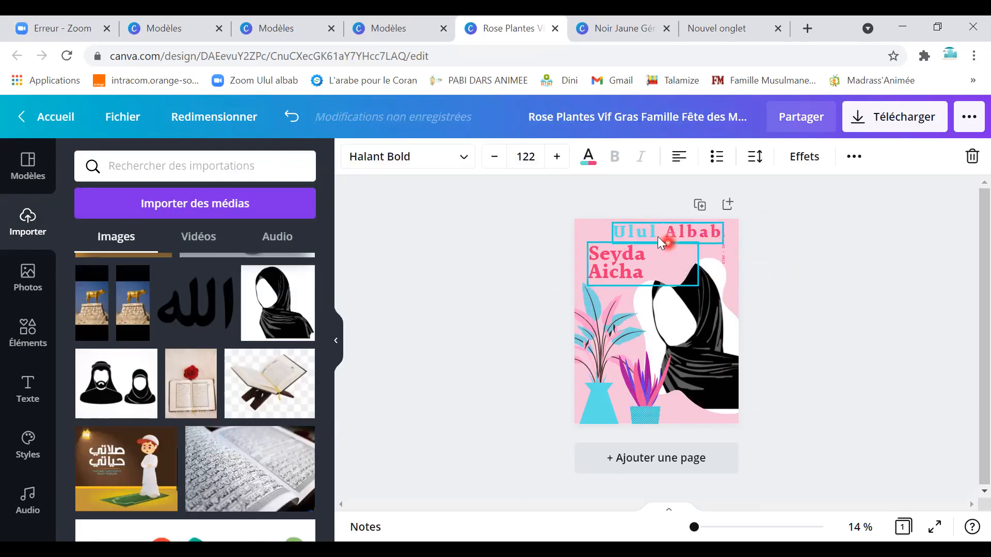
left_click(657, 236)
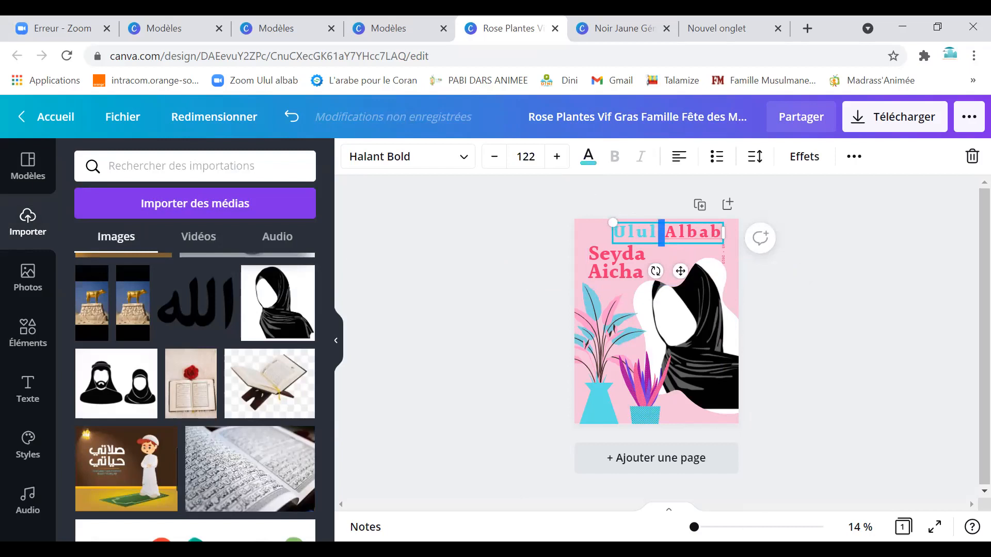
Zoom to 54%, reselect Ulul and change its colour to white.
left_click(703, 526)
scroll(684, 425, "up", 4)
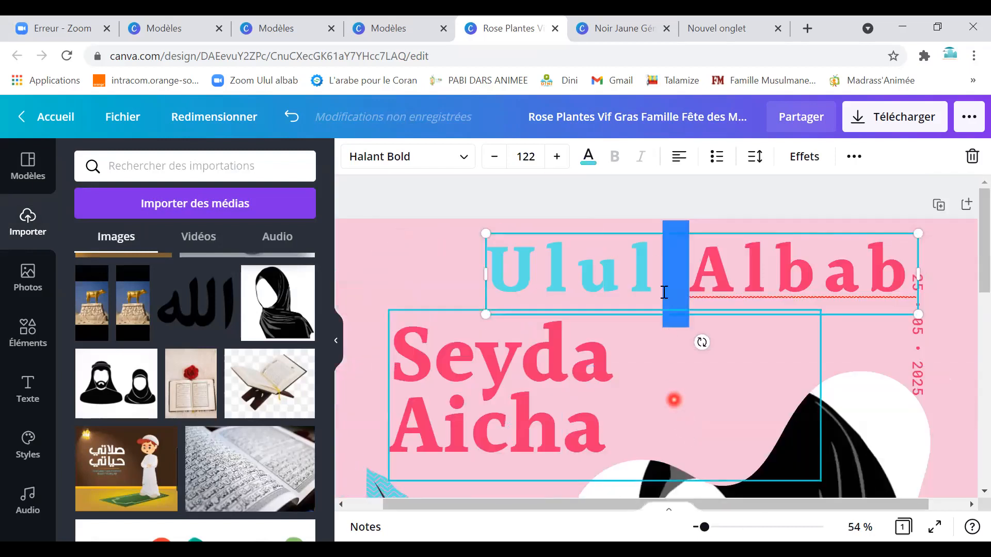
left_click(656, 272)
left_click_drag(652, 272, 499, 271)
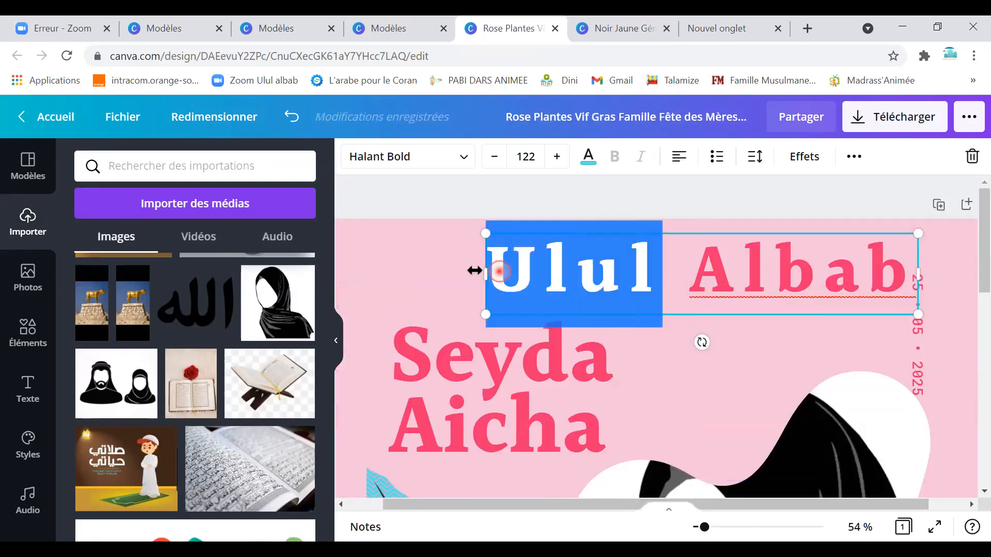
left_click(589, 158)
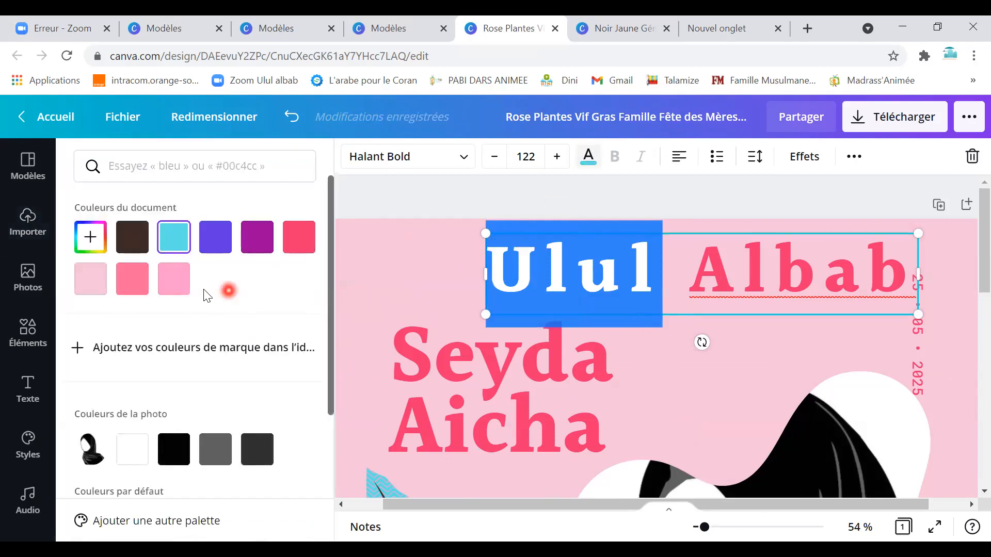
left_click(132, 449)
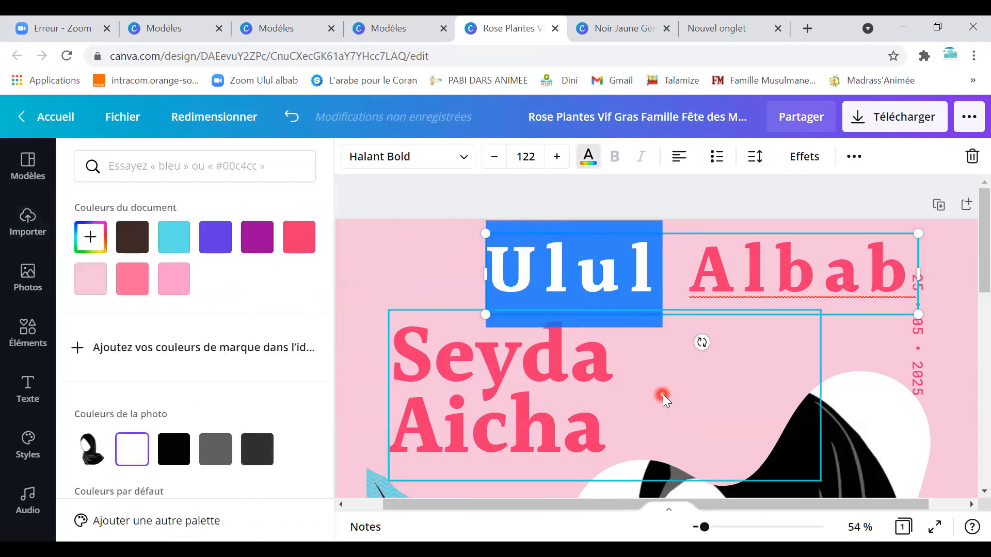
left_click(686, 397)
scroll(849, 361, "down", 2)
Select the vertical 25 • 05 • 2025 date and start typing 17/0 over it.
left_click(919, 265)
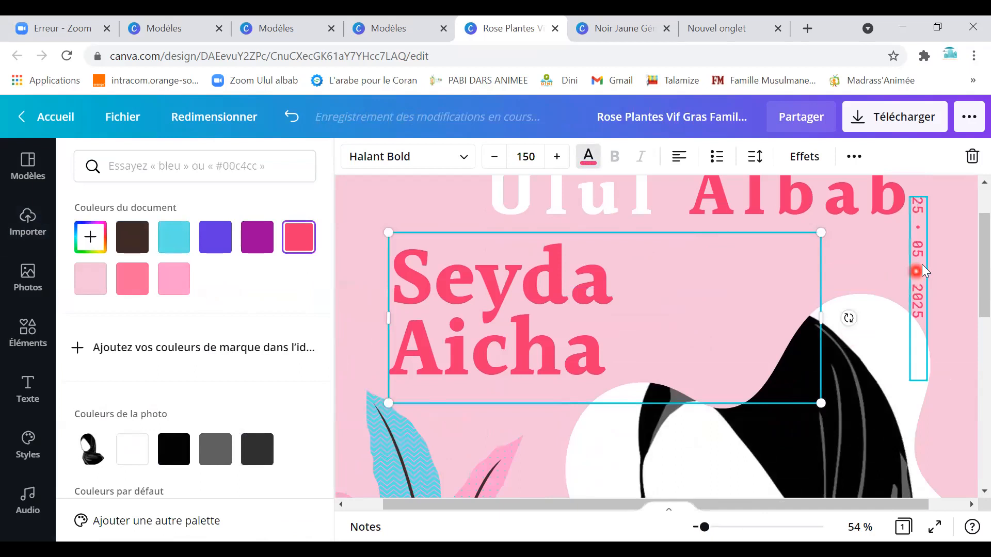
left_click(921, 309)
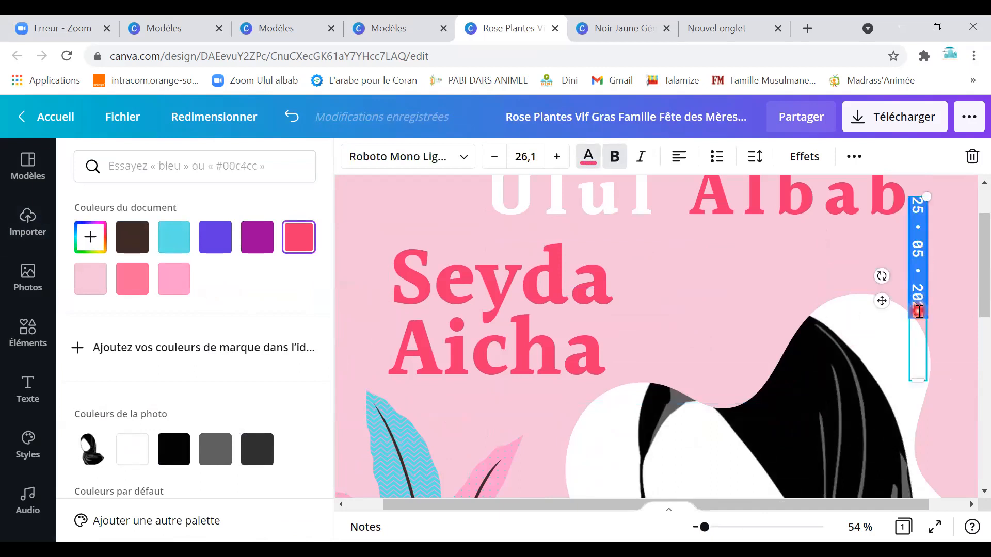
type("1")
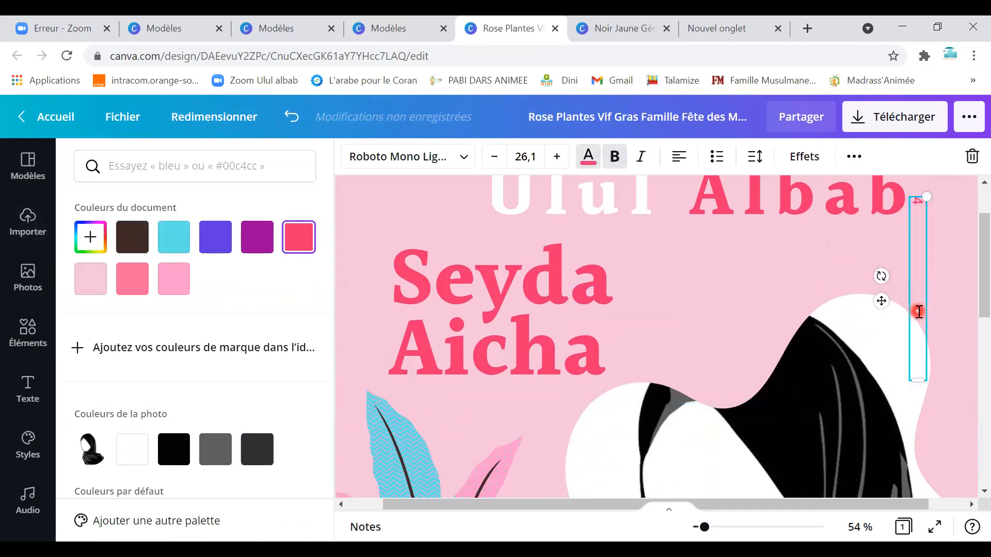
type("7/05/2021")
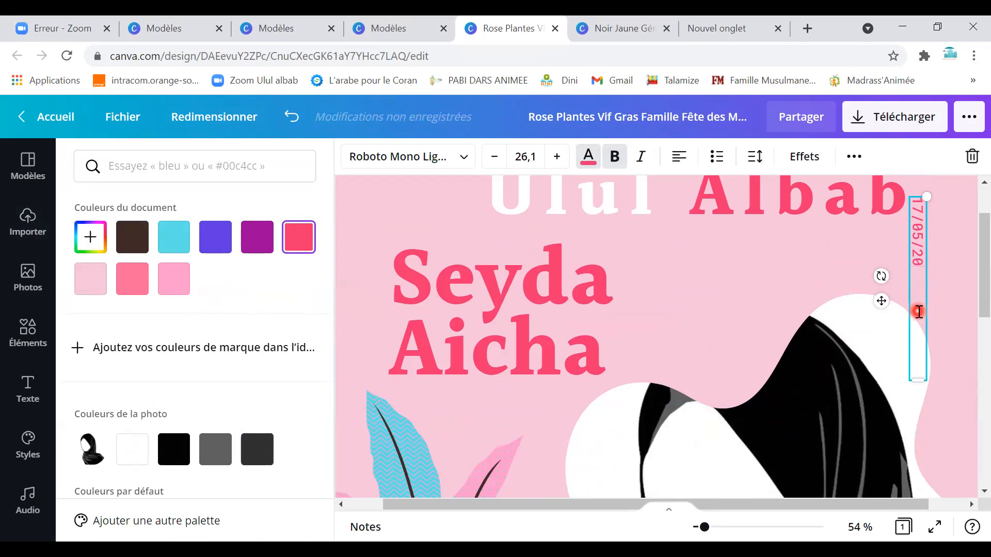
Select the Seyda Aicha title and then the plant illustration on the slide.
left_click(748, 341)
scroll(748, 355, "down", 1)
scroll(748, 355, "down", 4)
left_click(545, 222)
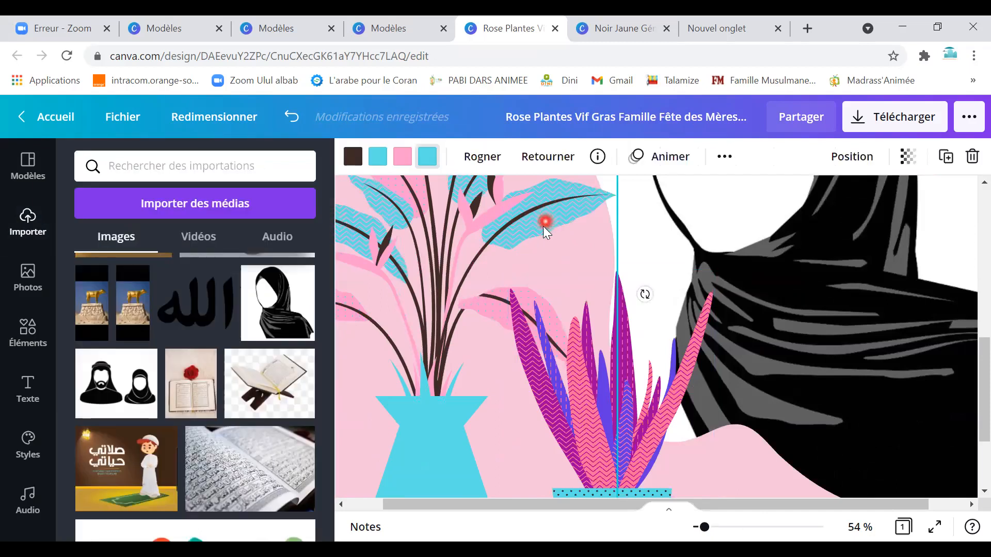
scroll(195, 397, "down", 3)
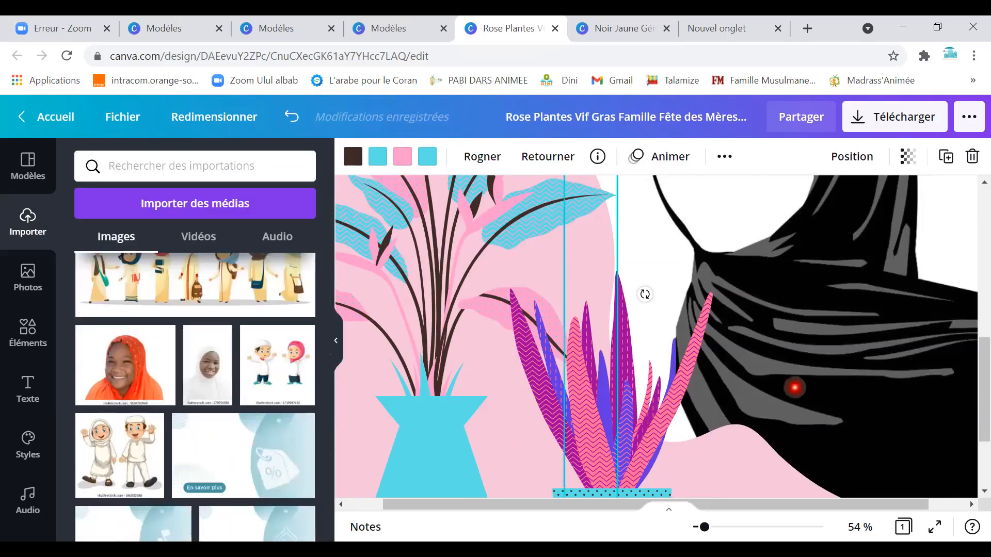
scroll(807, 381, "down", 3)
scroll(789, 379, "up", 5)
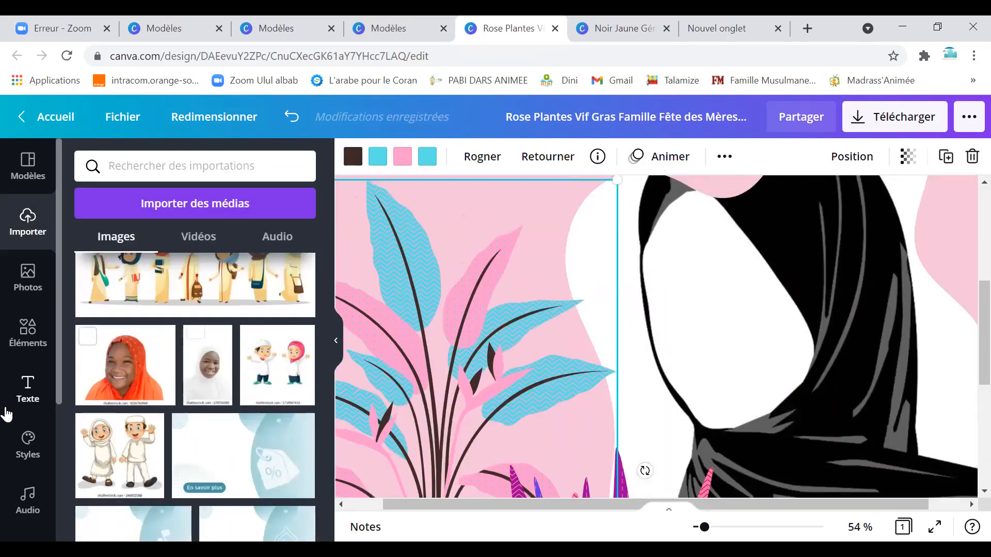
Add the recent cyan Sarina 'dream' text, centre it over the figure and retype it as NKA.
left_click(31, 387)
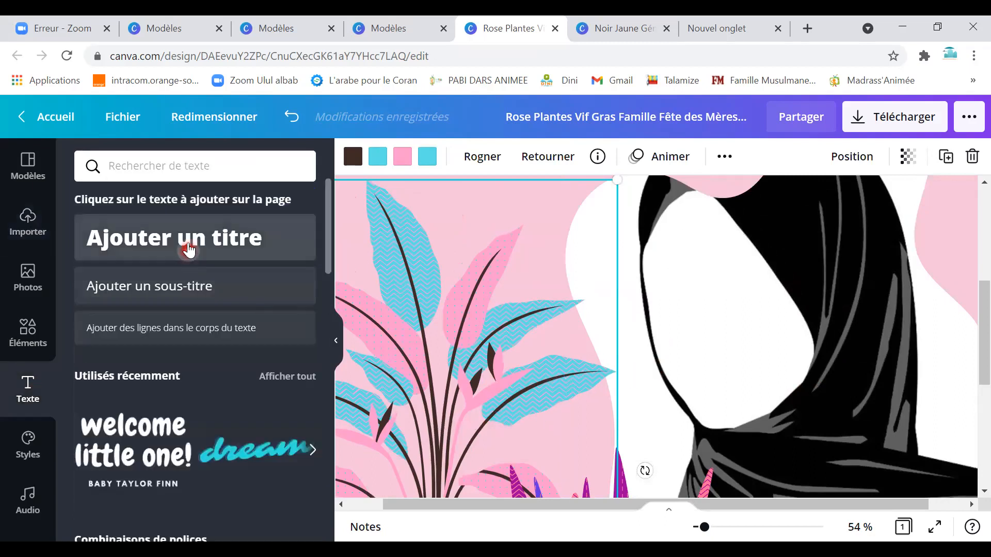
scroll(210, 416, "down", 3)
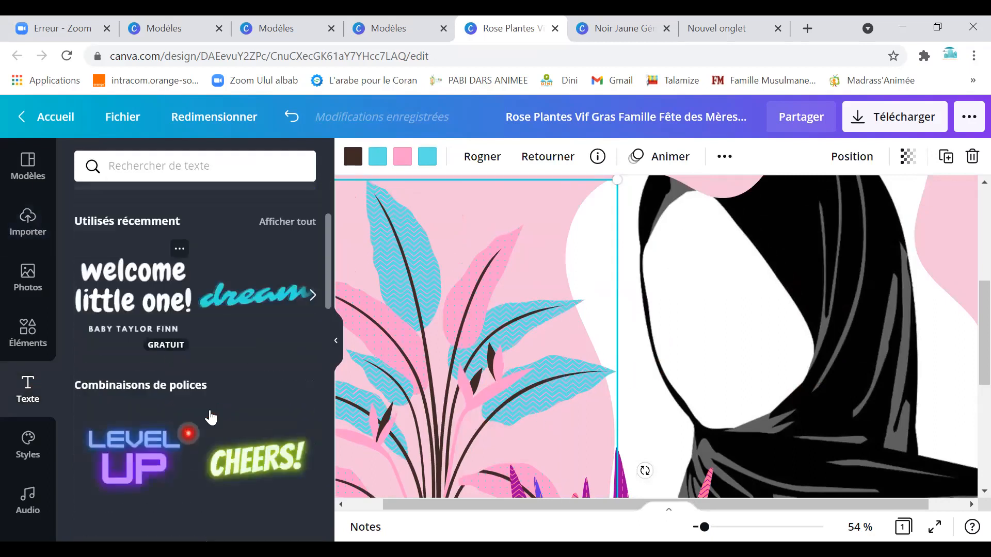
left_click(246, 307)
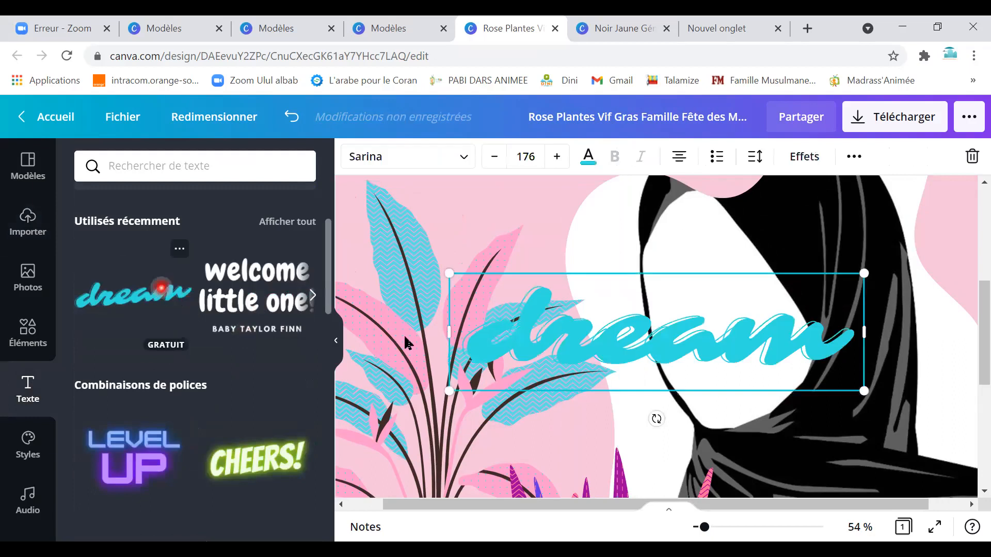
left_click_drag(736, 392, 845, 310)
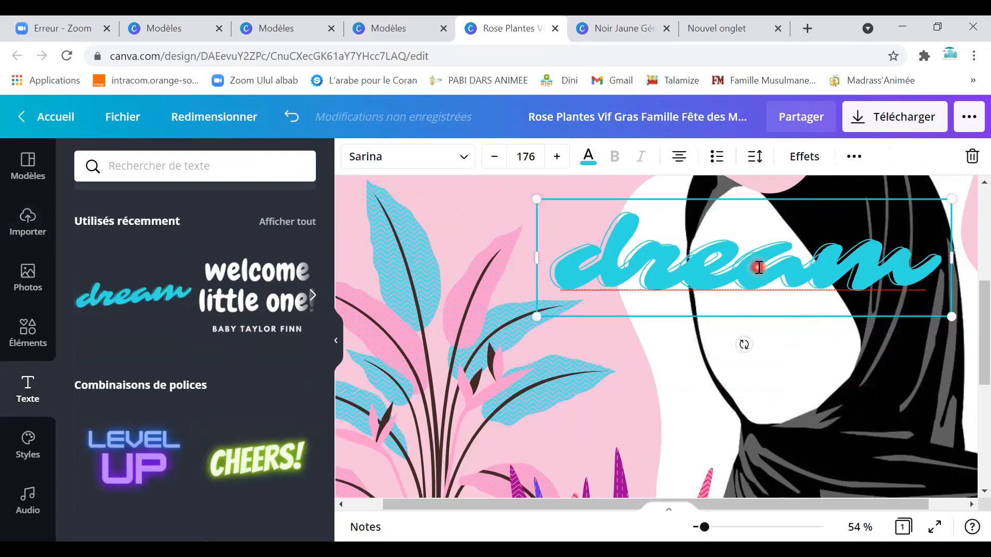
double_click(758, 267)
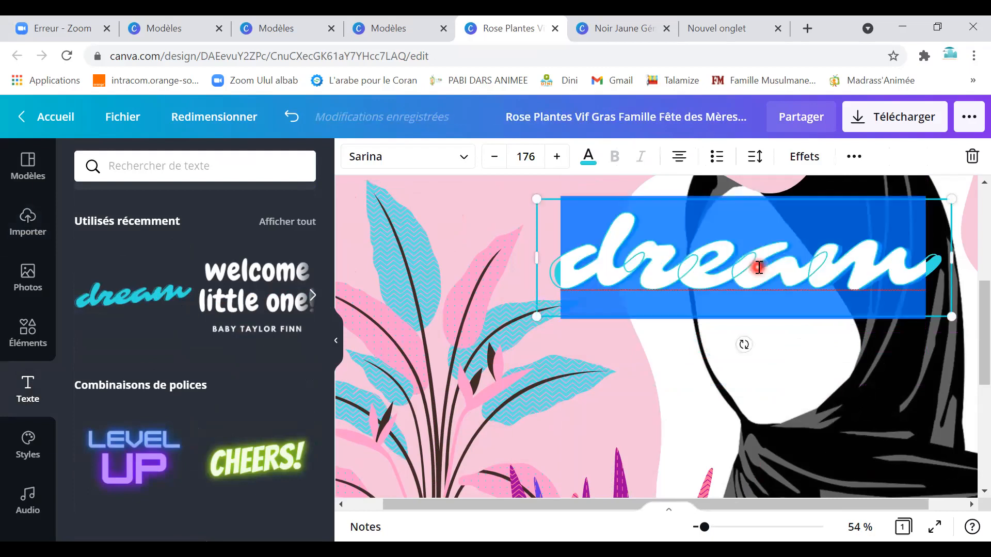
type("NKA")
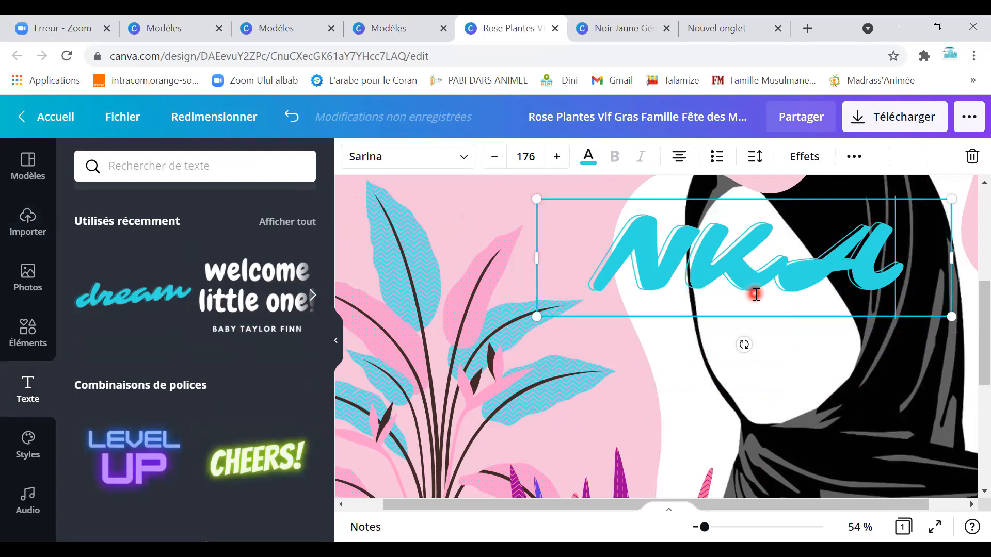
Move the NKA lettering lower on the veiled figure, then return to the Canva home page.
left_click_drag(733, 316, 741, 394)
scroll(741, 393, "down", 3)
left_click_drag(722, 295, 709, 406)
scroll(720, 407, "up", 1)
scroll(719, 408, "up", 6)
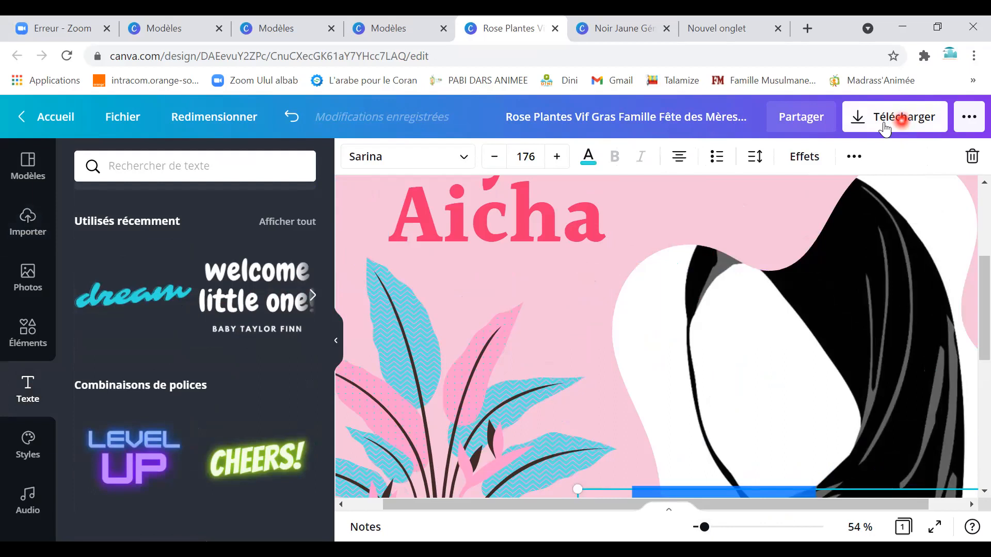
left_click(47, 118)
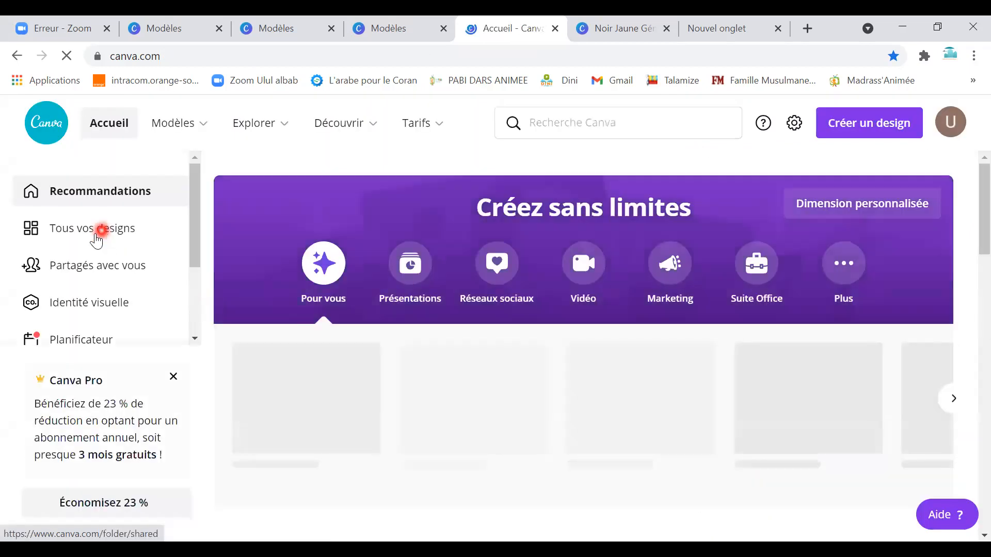
Look through all saved designs and the tools overview, then go back to the home dashboard.
left_click(85, 234)
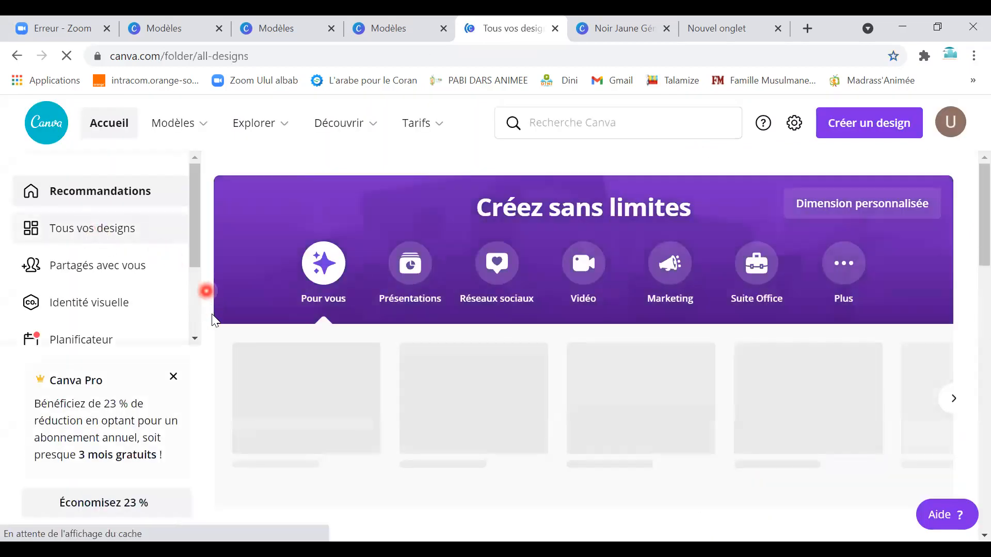
scroll(468, 419, "down", 5)
scroll(547, 376, "down", 8)
scroll(567, 376, "up", 13)
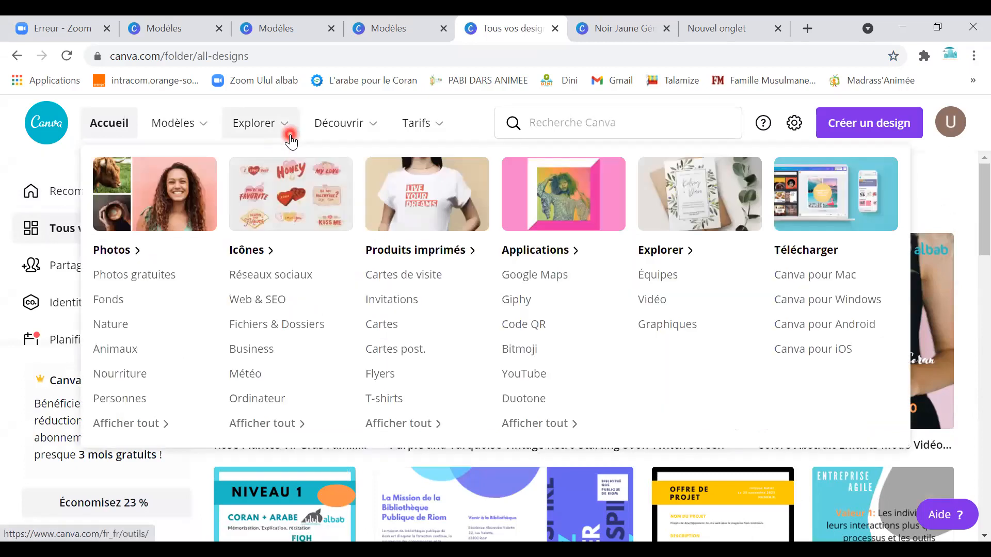
left_click(290, 136)
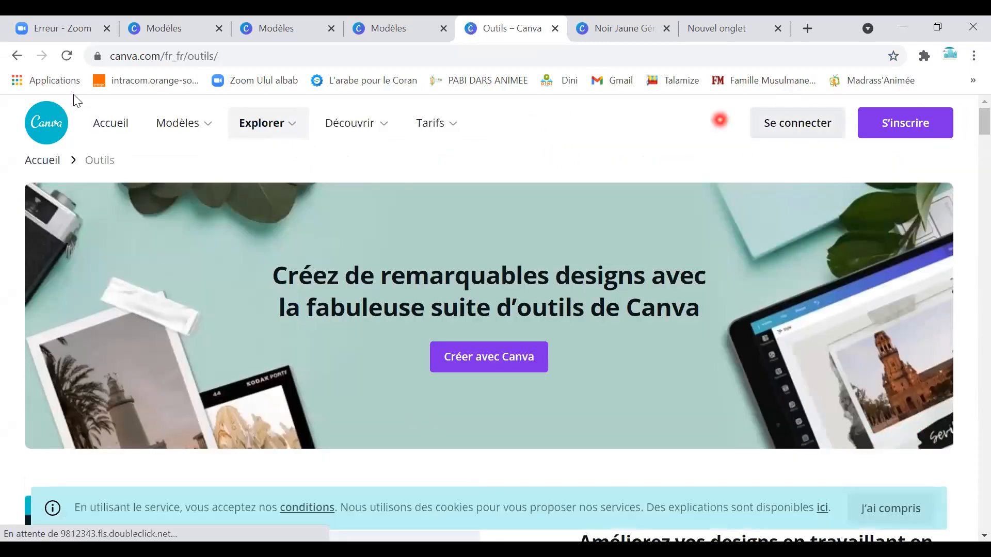
left_click(116, 132)
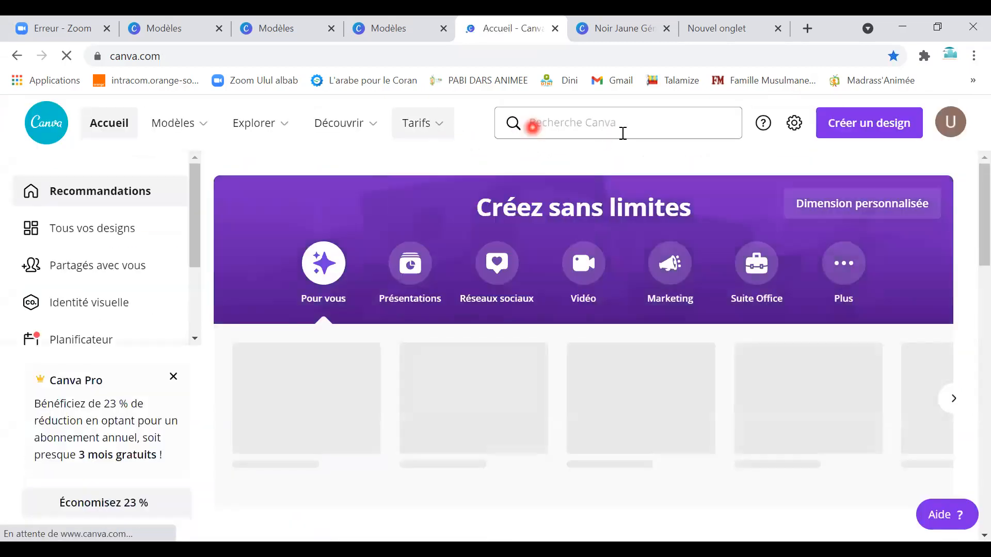
Search templates for 'Restaurant' and scroll through the 2,246 results.
left_click(622, 132)
type("Restauran")
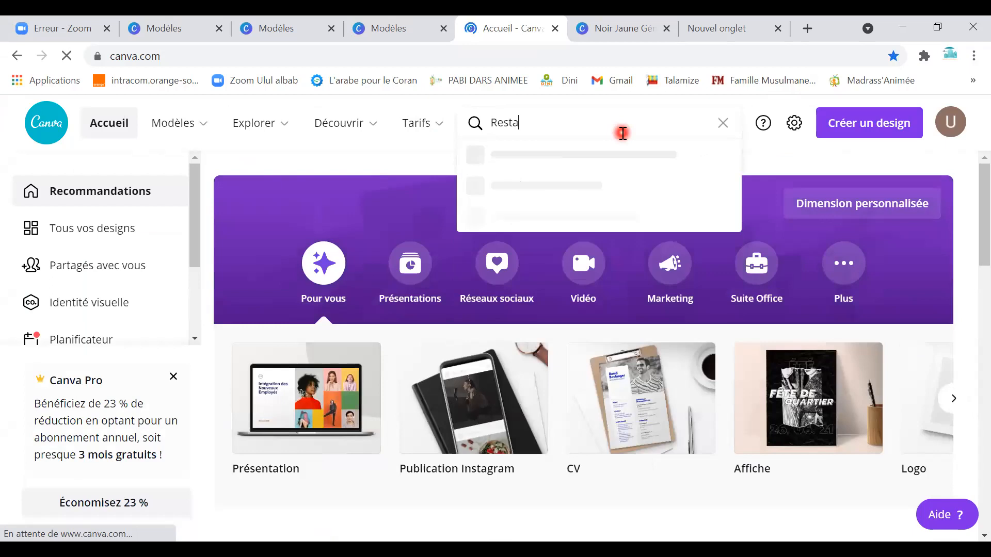
type("t")
key("Return")
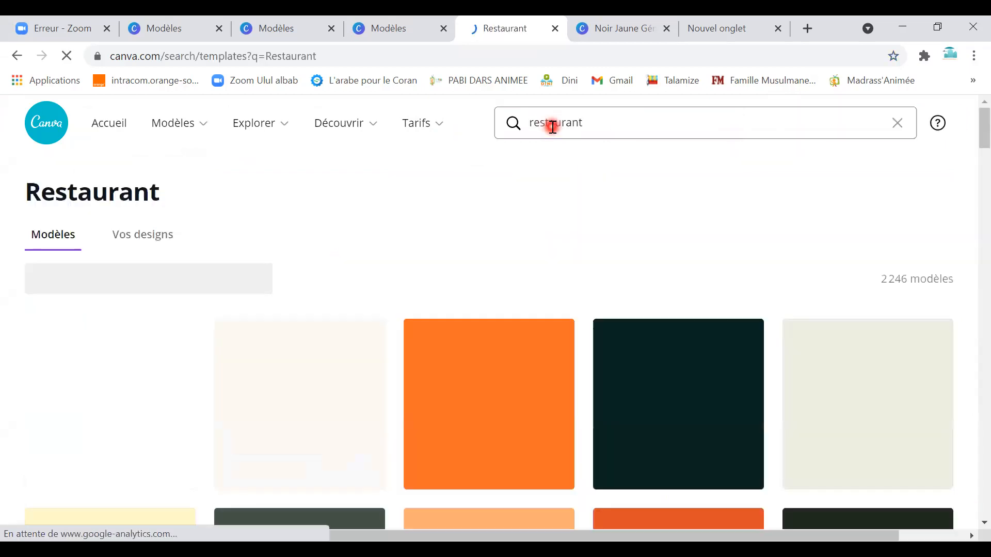
scroll(498, 416, "down", 4)
scroll(498, 416, "down", 8)
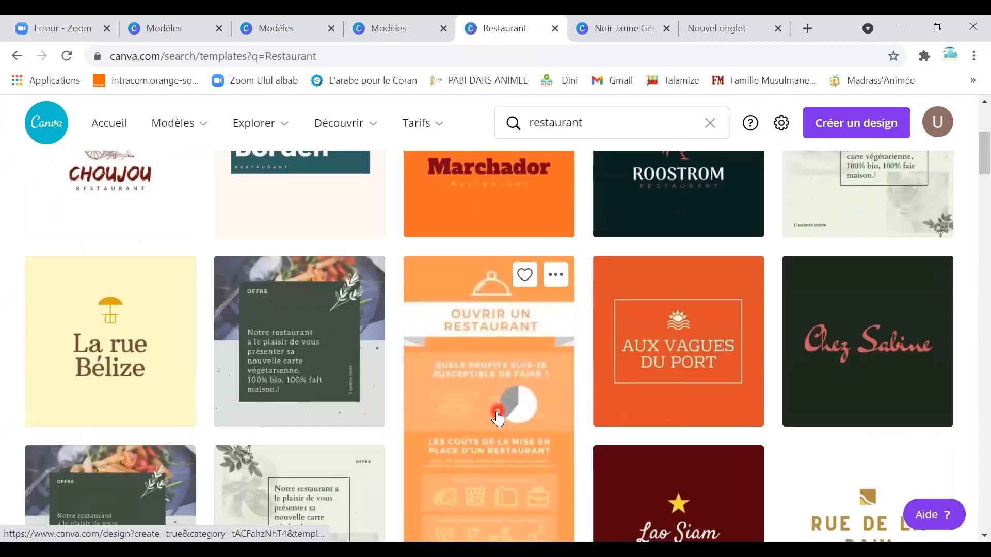
scroll(493, 379, "down", 10)
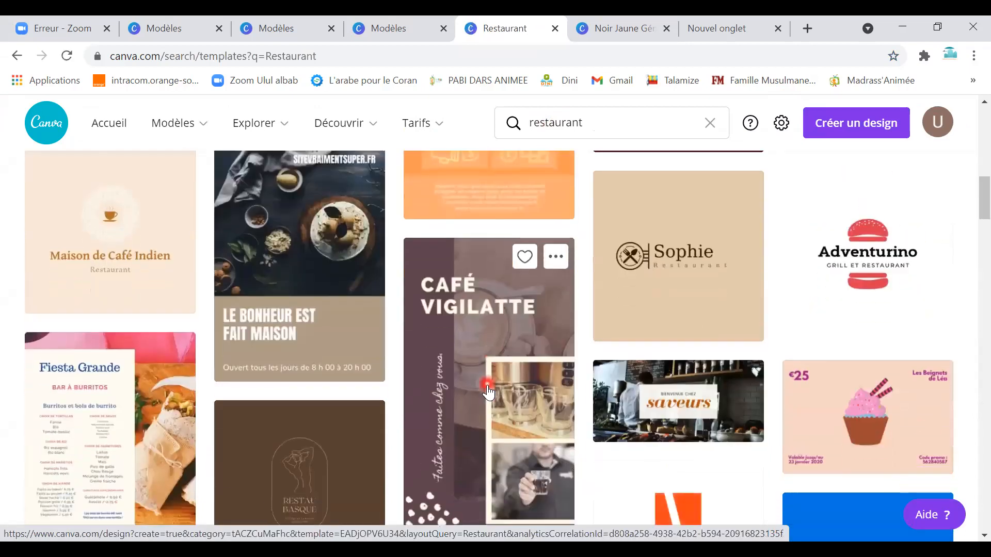
Open the Bella Notte pizza menu template and select its Petite Italie text and pizza photo.
left_click(444, 281)
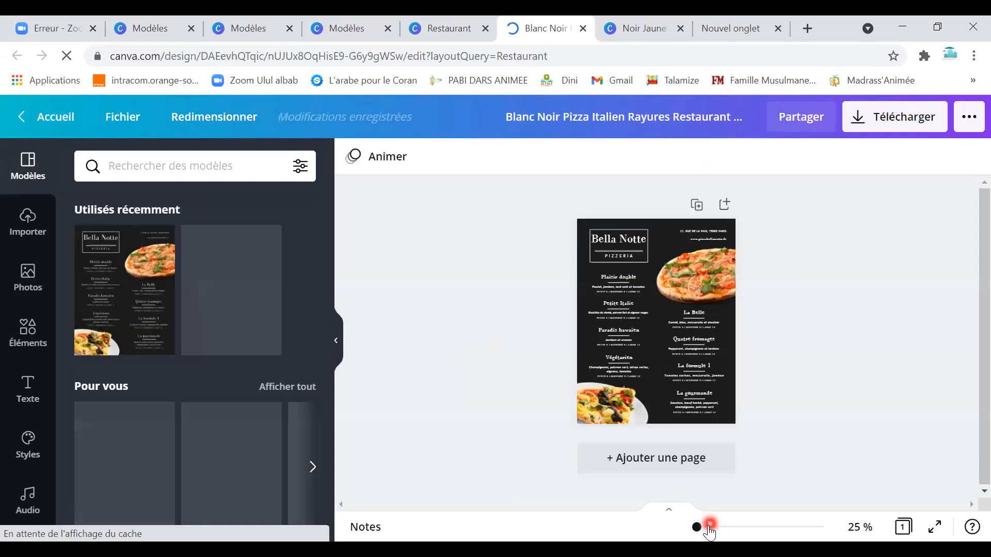
scroll(611, 358, "up", 5)
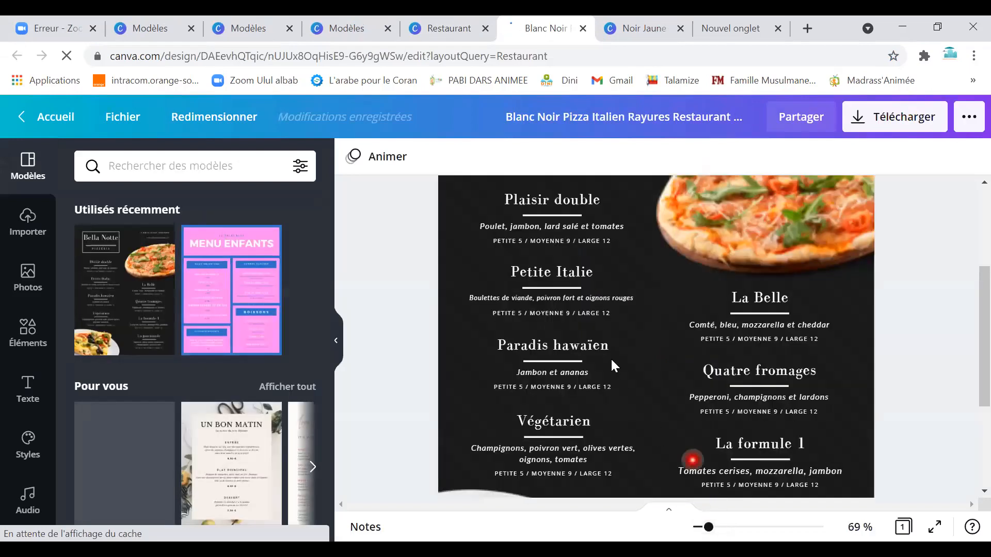
double_click(563, 268)
left_click(806, 236)
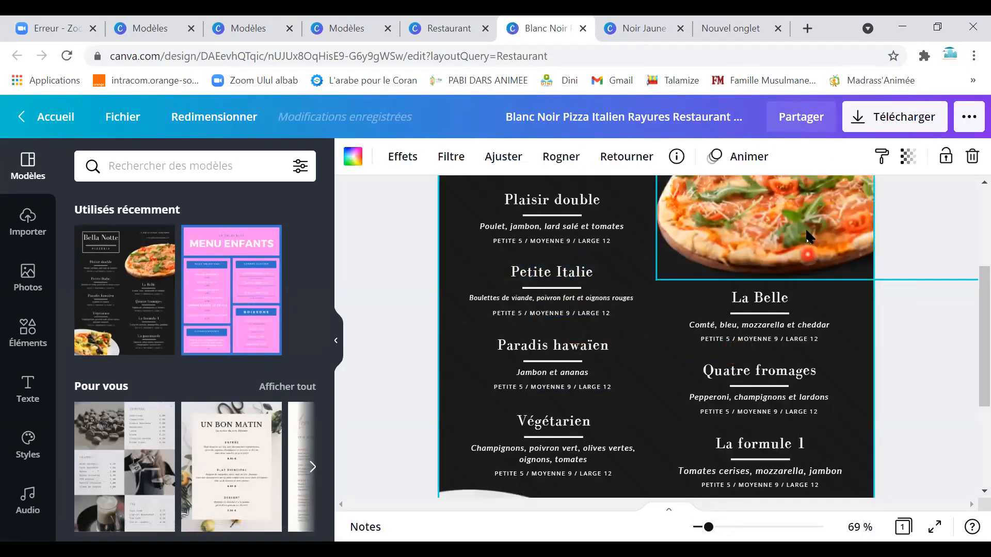
Recolour the dark page background olive green, then go back to the home page.
left_click(656, 330)
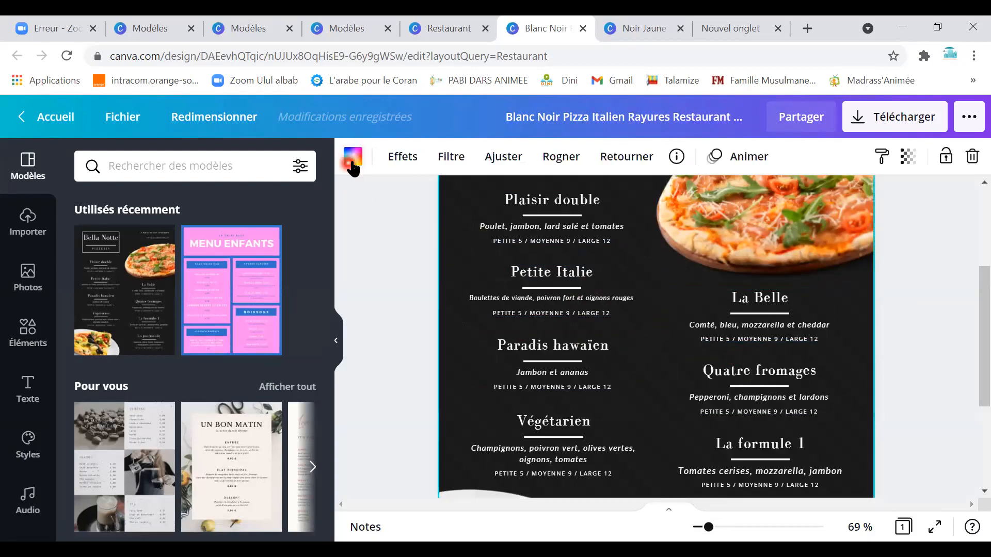
left_click(352, 164)
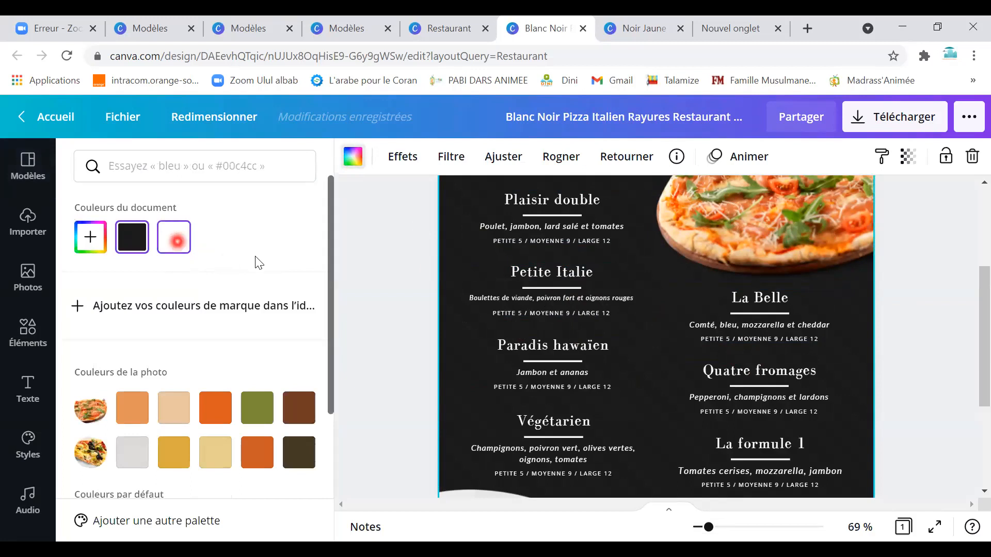
left_click(177, 241)
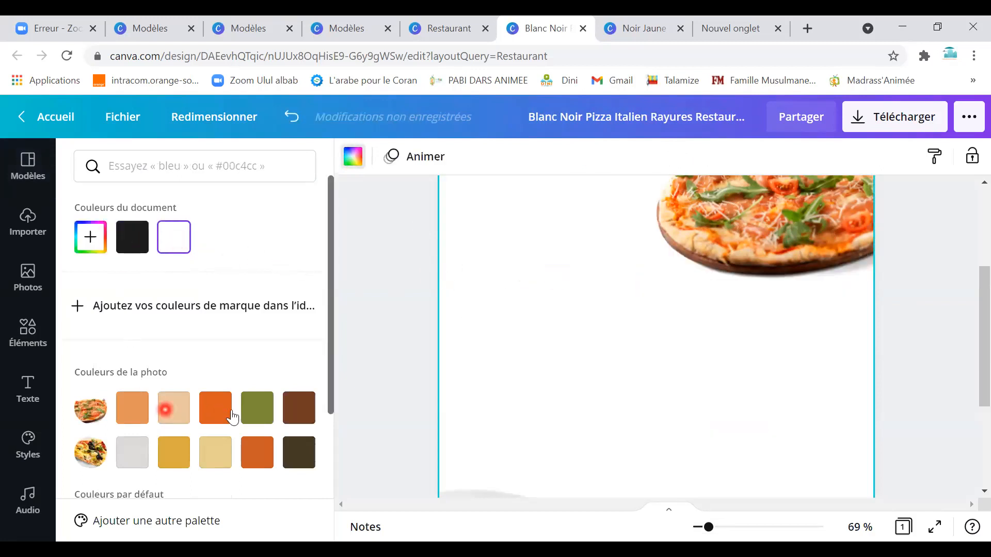
left_click(256, 412)
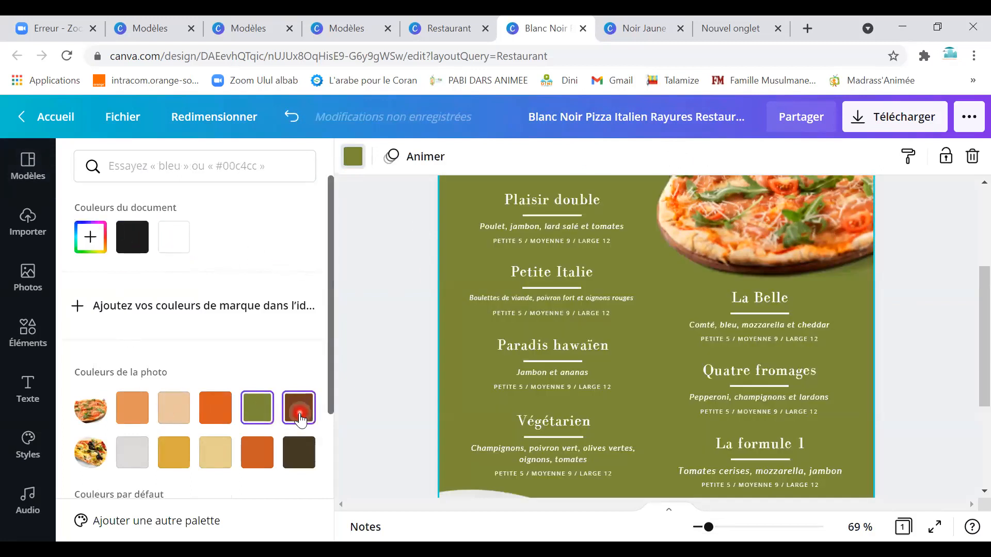
left_click(254, 451)
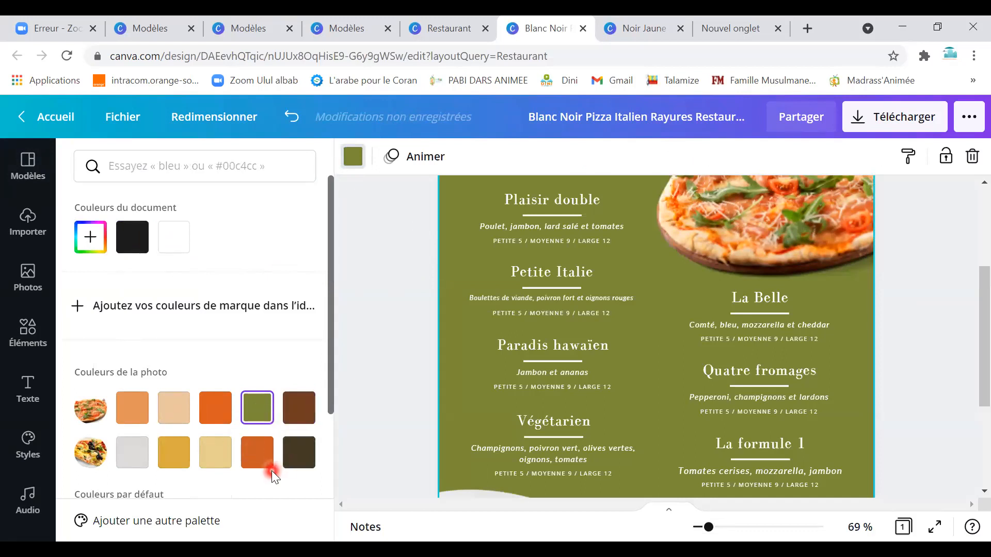
left_click(69, 121)
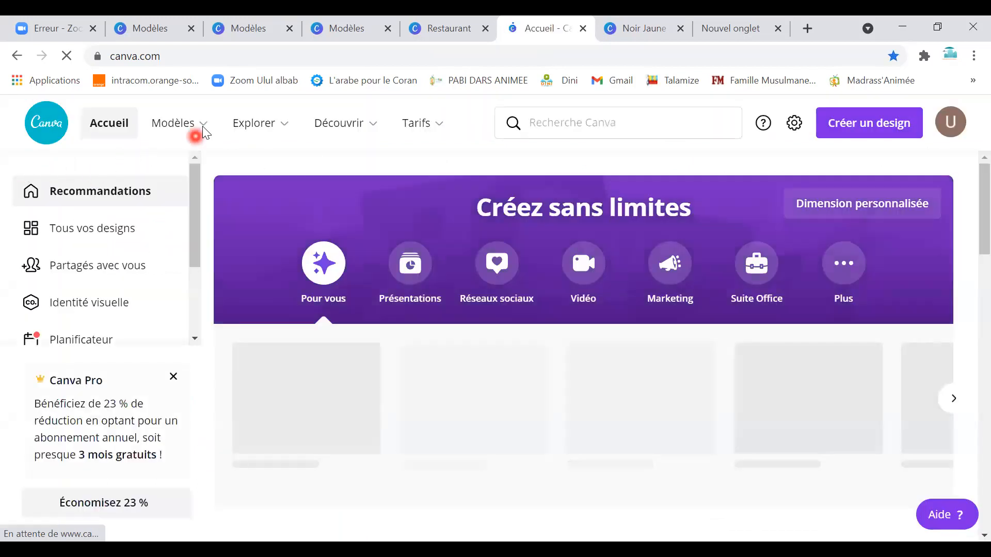
Browse the Brochures templates and preview the Bentito 'Kit media business tarifs lunch box' brochure.
mouse_move(203, 126)
left_click(528, 327)
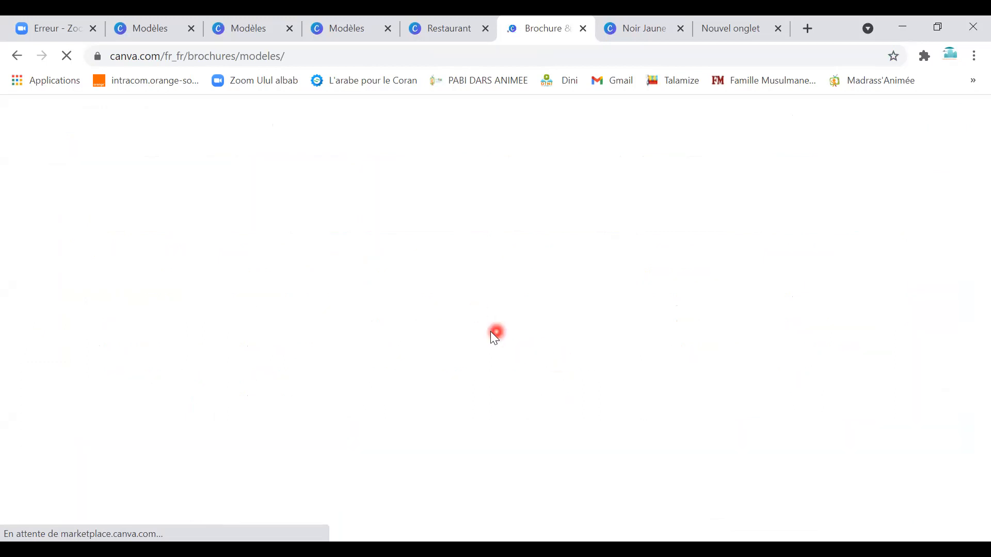
scroll(432, 384, "down", 7)
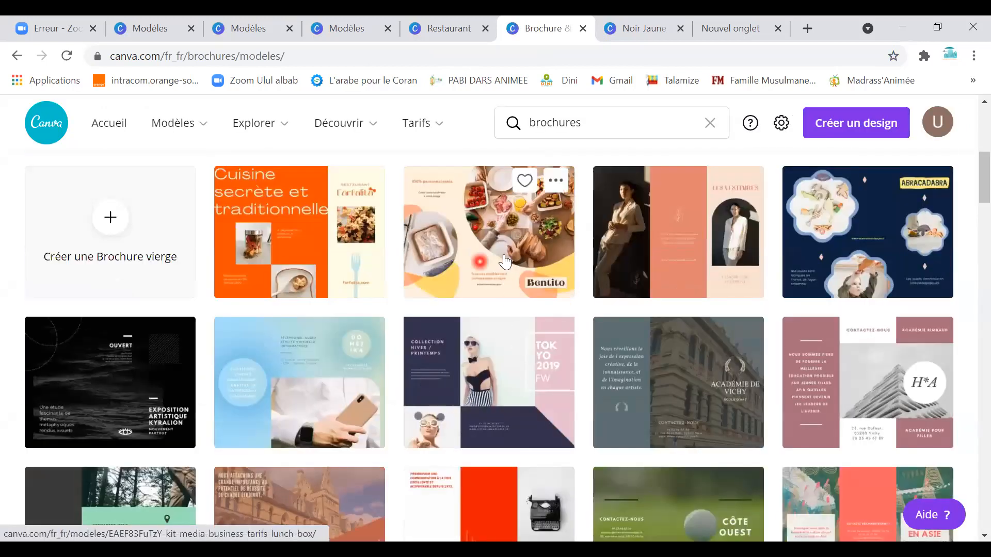
left_click(505, 262)
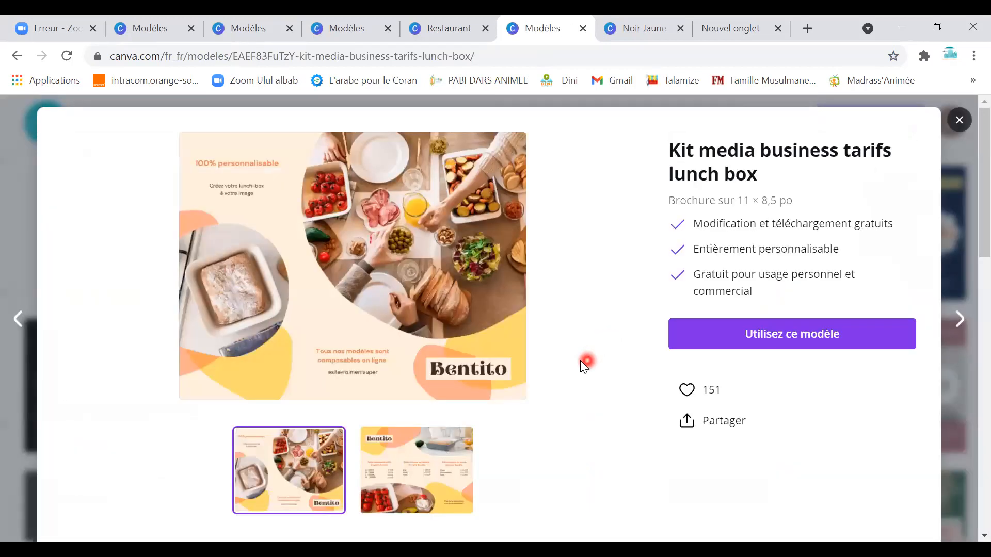
scroll(581, 361, "down", 2)
Start a design from the lunch box template and move page 2's orange blob toward the middle column.
left_click(375, 194)
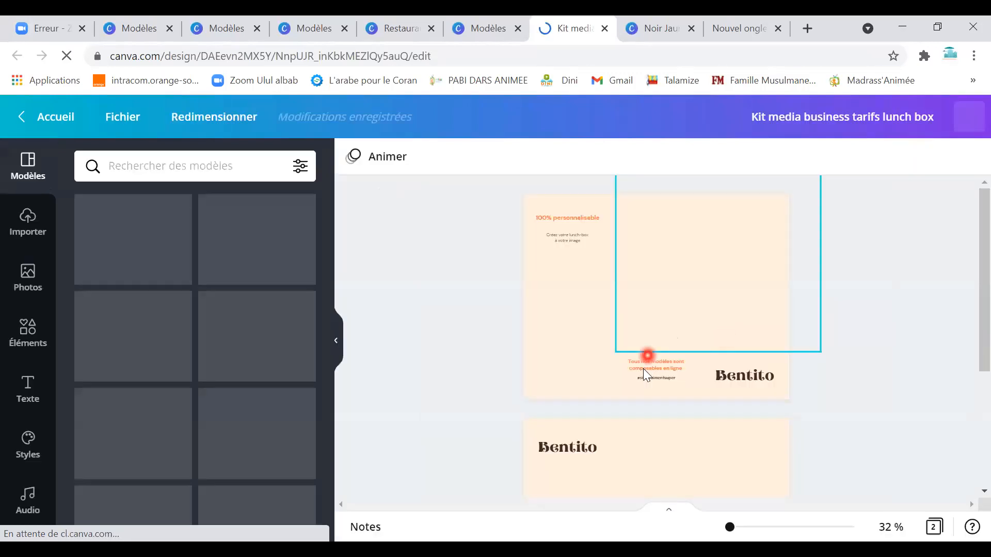
scroll(667, 376, "down", 3)
scroll(666, 365, "down", 2)
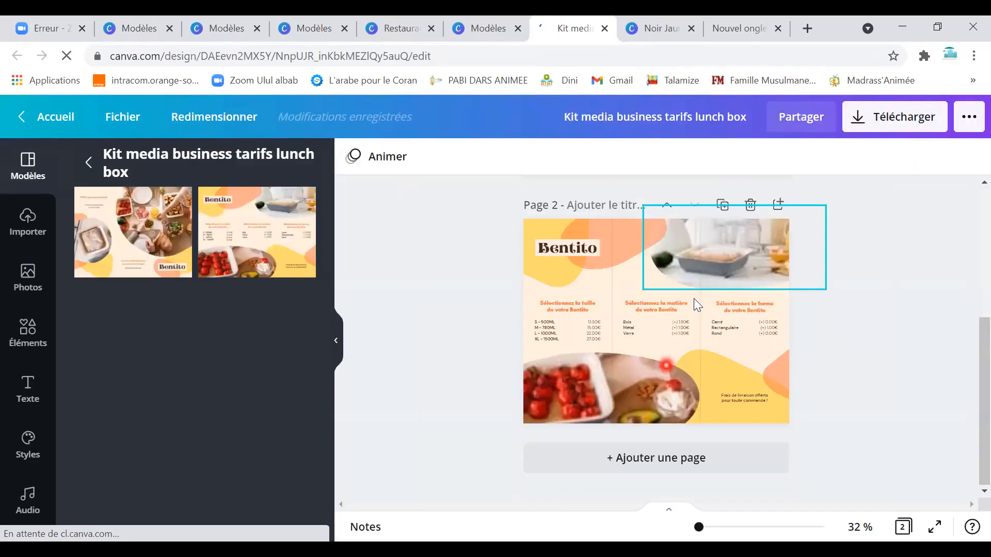
left_click_drag(633, 252, 641, 354)
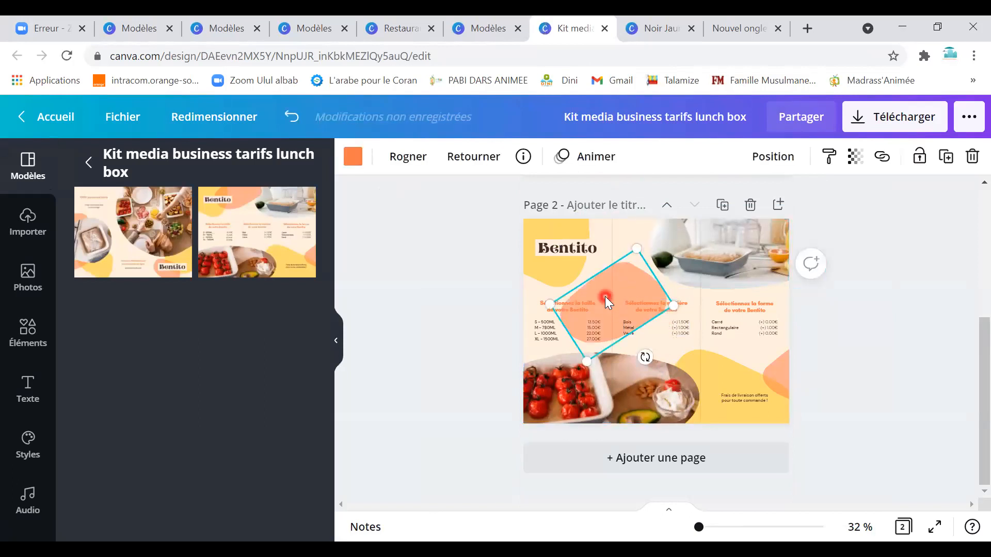
Select the middle-column text groups, check the file options, then select the top-right kitchen photo.
left_click(661, 324)
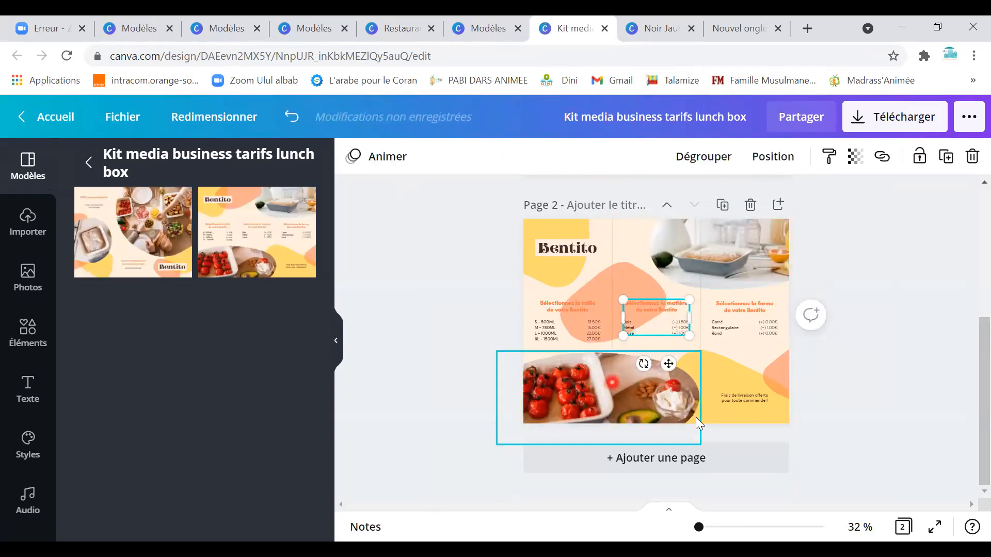
left_click(727, 400)
left_click(741, 316)
left_click(728, 326)
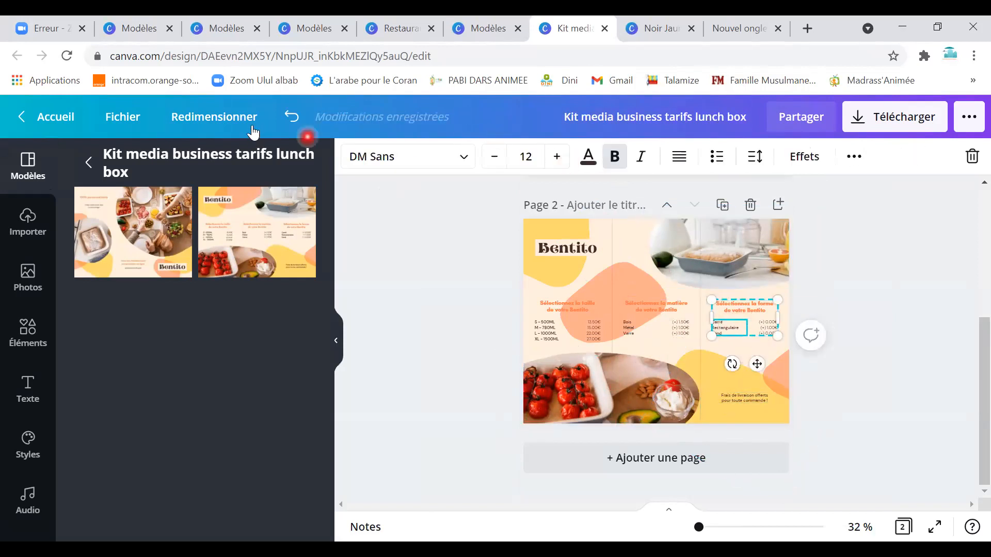
left_click(123, 119)
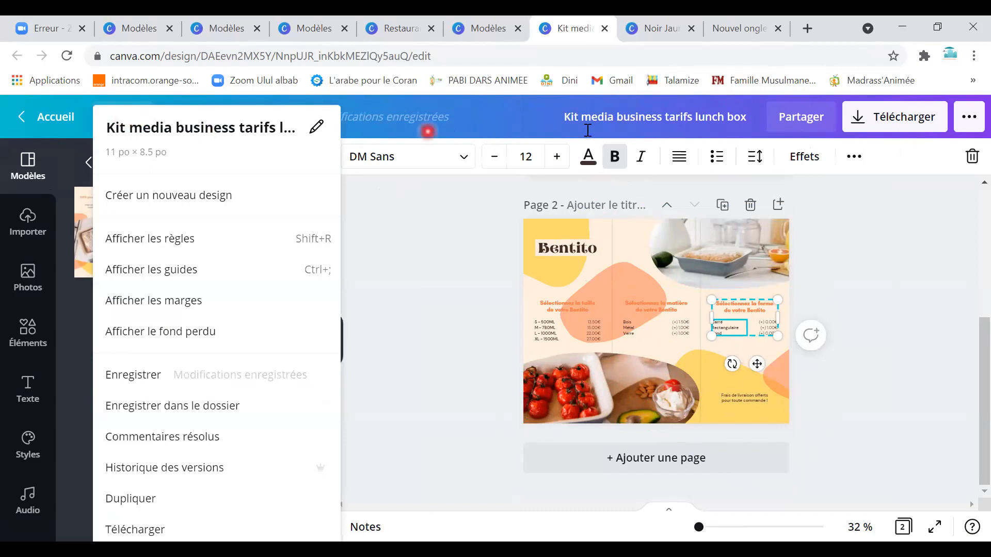
left_click(880, 320)
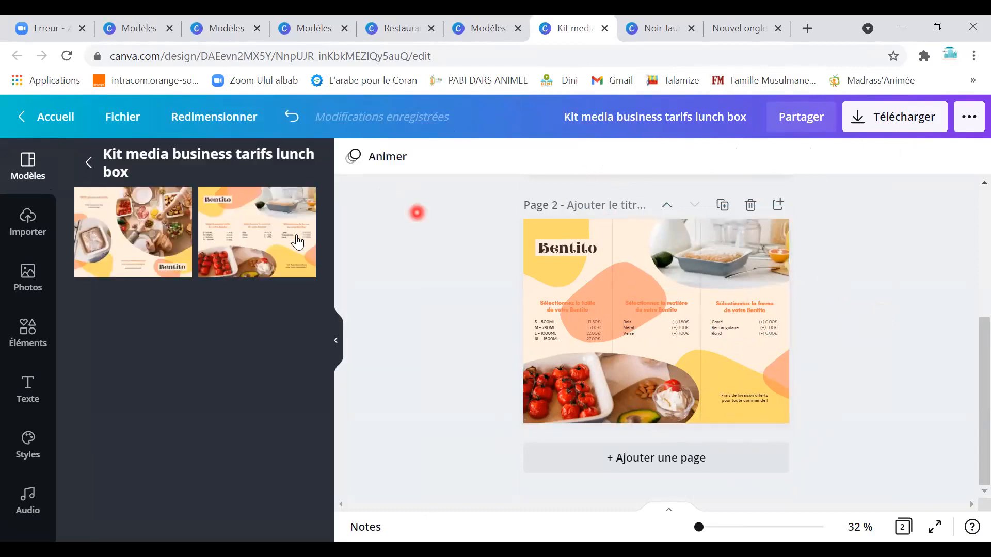
left_click(28, 374)
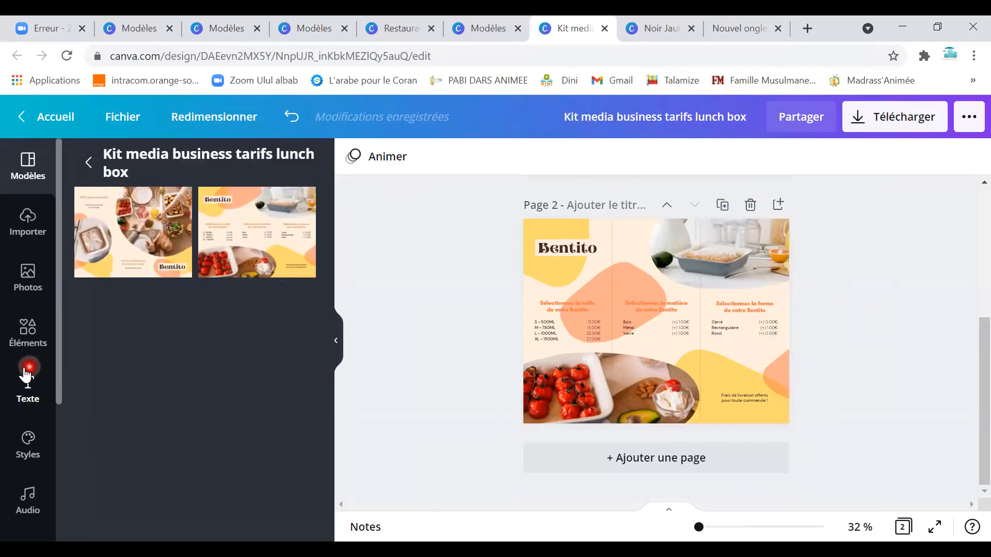
left_click(758, 264)
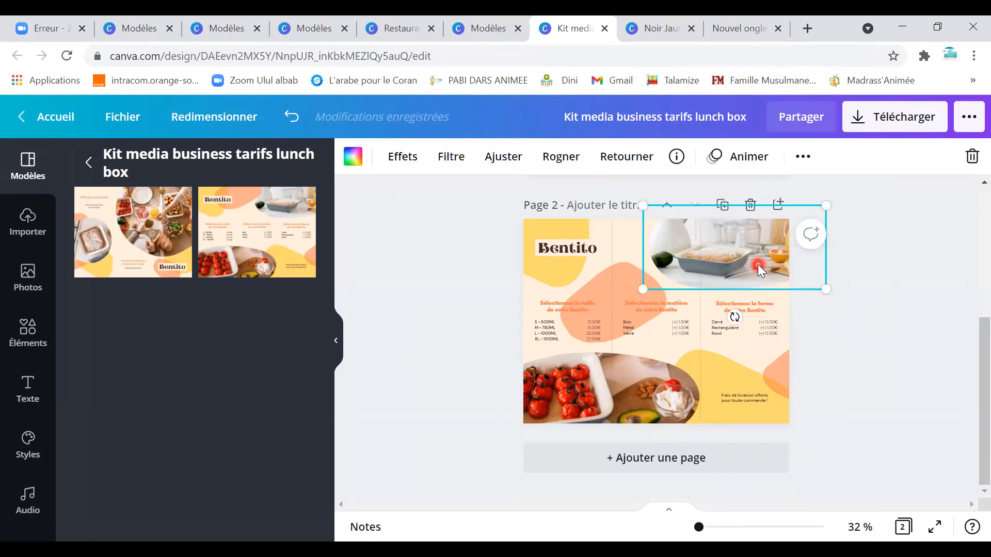
Delete the kitchen photo and add an overhead food-table photo from the Photos library.
key("Delete")
left_click(95, 307)
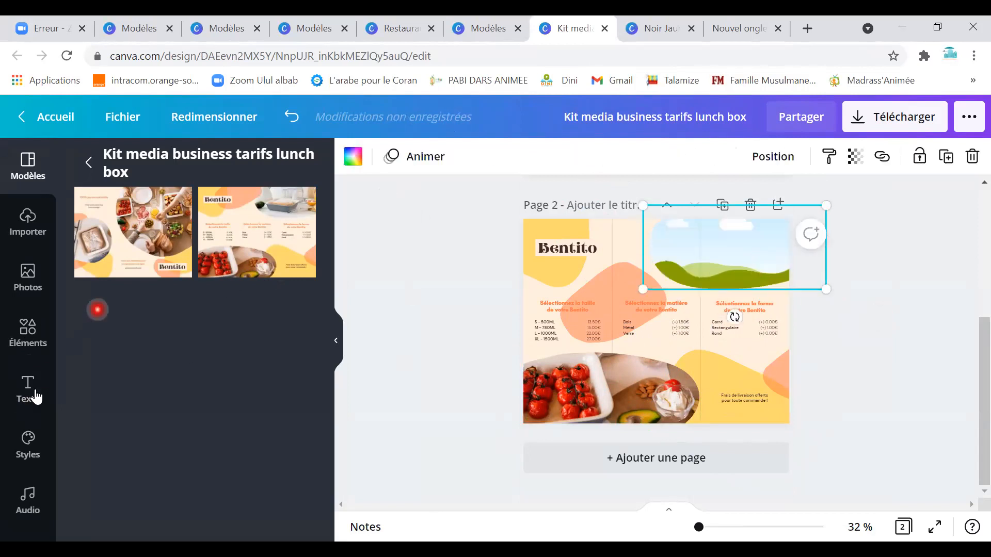
left_click(26, 283)
scroll(179, 463, "down", 1)
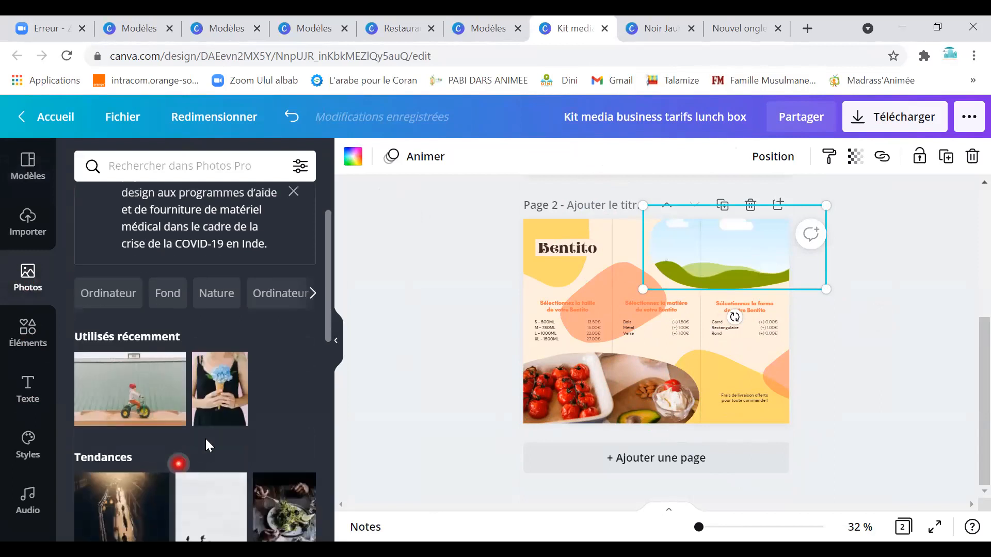
scroll(209, 456, "down", 4)
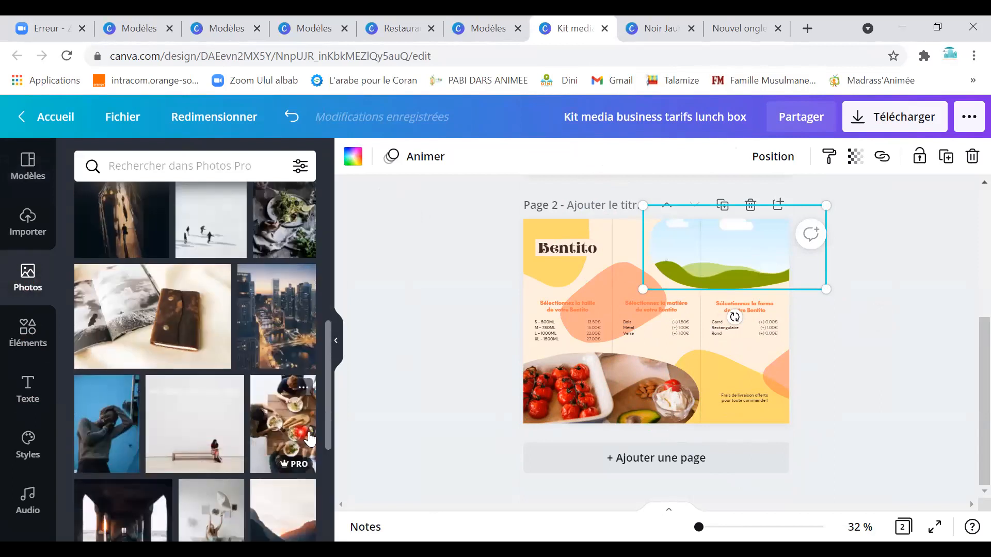
left_click(289, 428)
Drop the table photo into the top-right frame, reposition it, then select the tomato photo.
left_click_drag(626, 328, 671, 310)
left_click_drag(624, 265, 688, 231)
left_click_drag(758, 267, 743, 289)
left_click(873, 279)
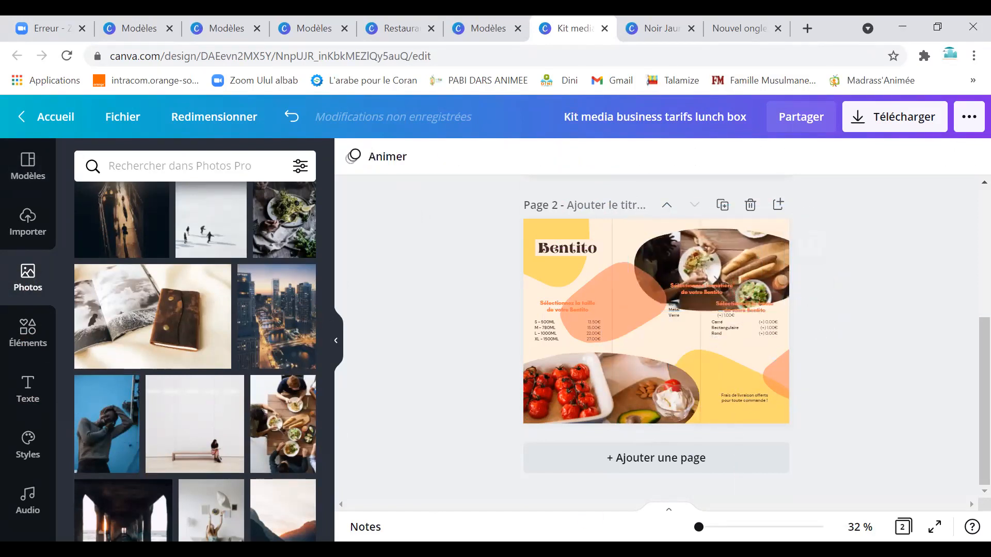
left_click(586, 410)
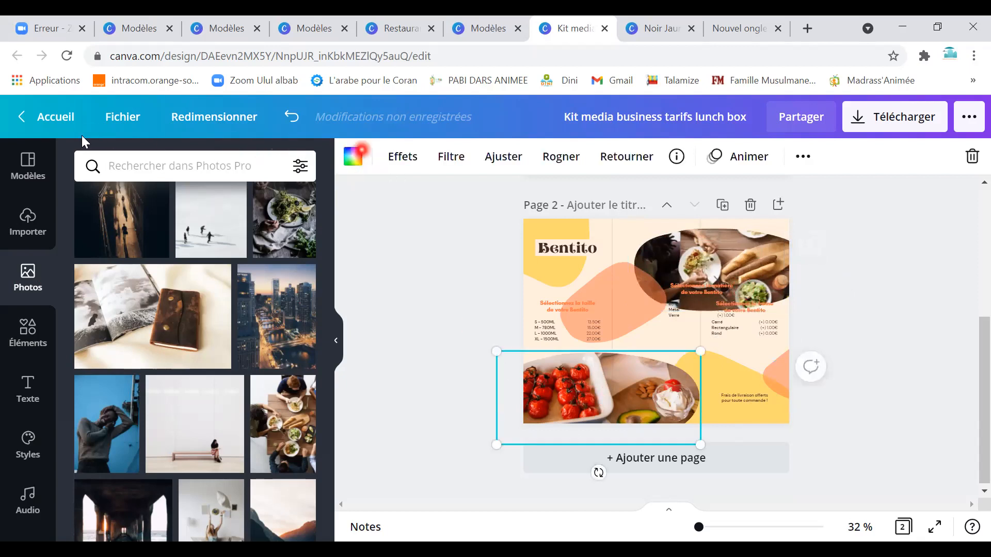
left_click(109, 127)
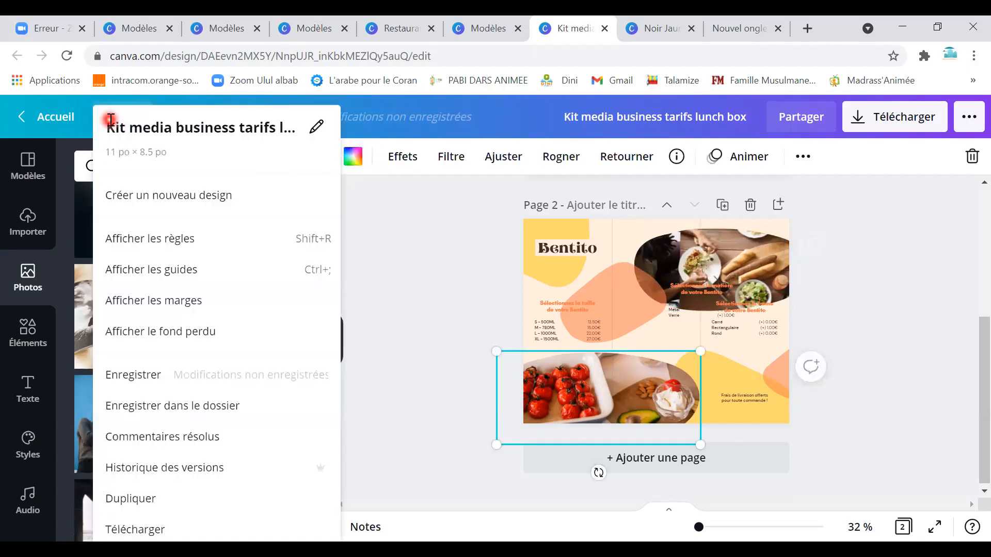
Open the printed Invitations page and scroll through its birthday, party, save-the-date and wedding categories.
left_click(59, 129)
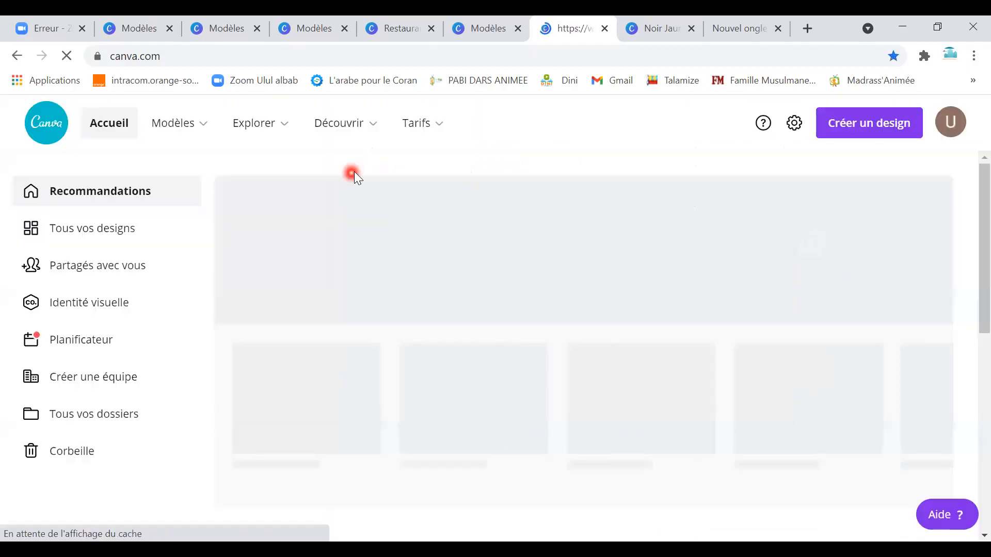
mouse_move(251, 133)
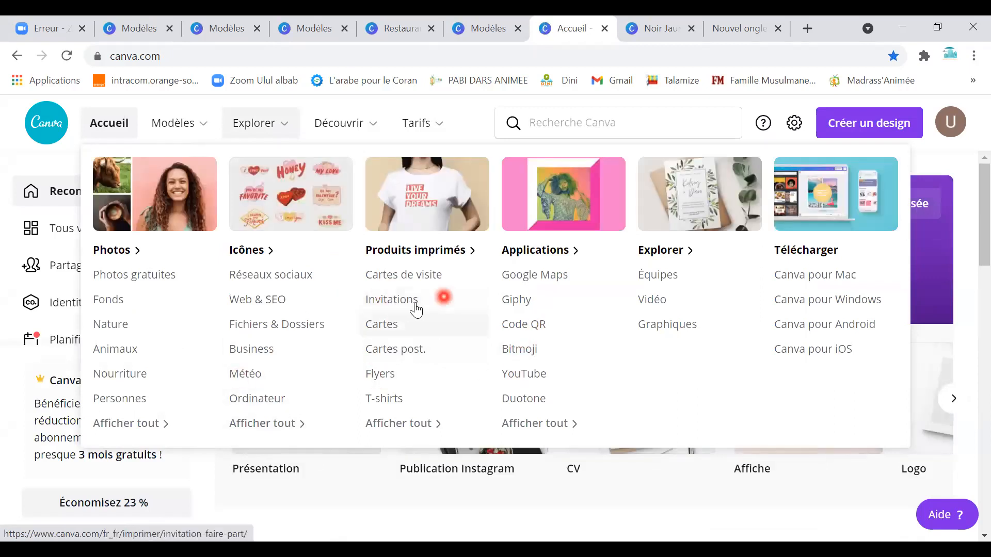
left_click(429, 295)
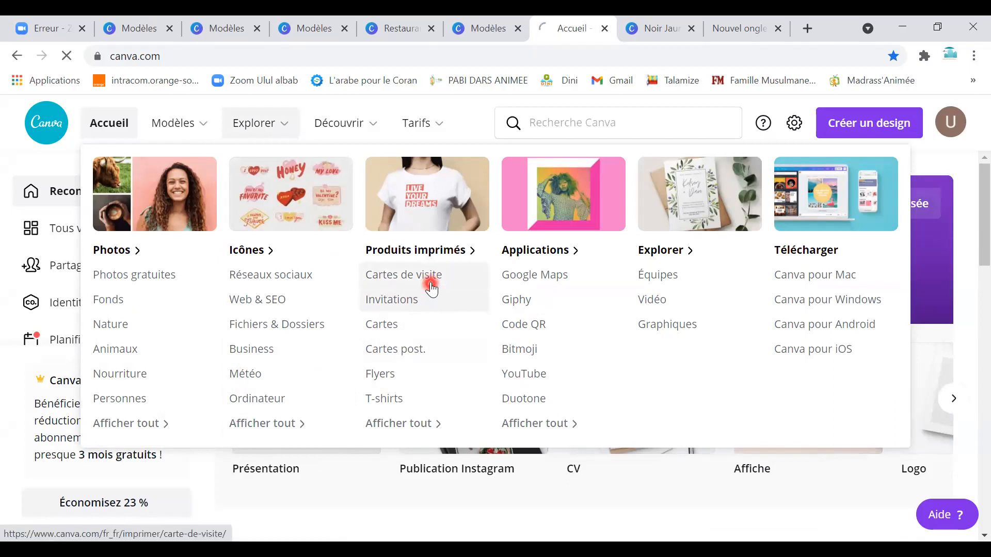
scroll(470, 413, "down", 10)
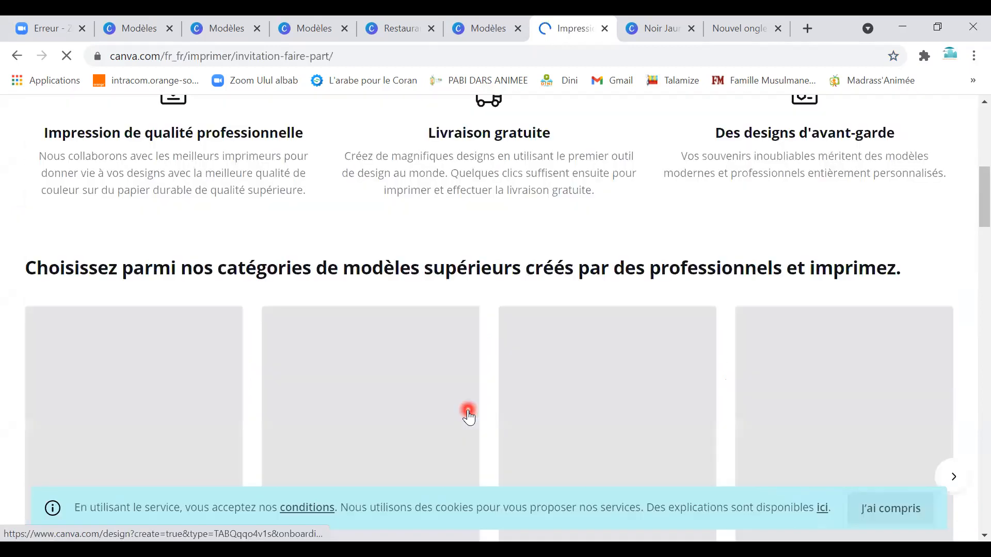
scroll(468, 415, "down", 14)
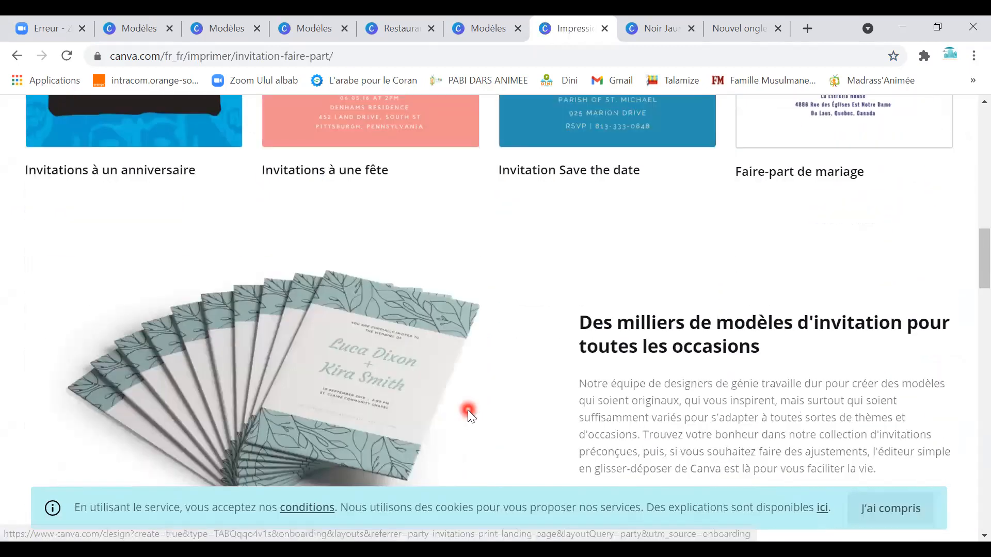
scroll(467, 409, "down", 8)
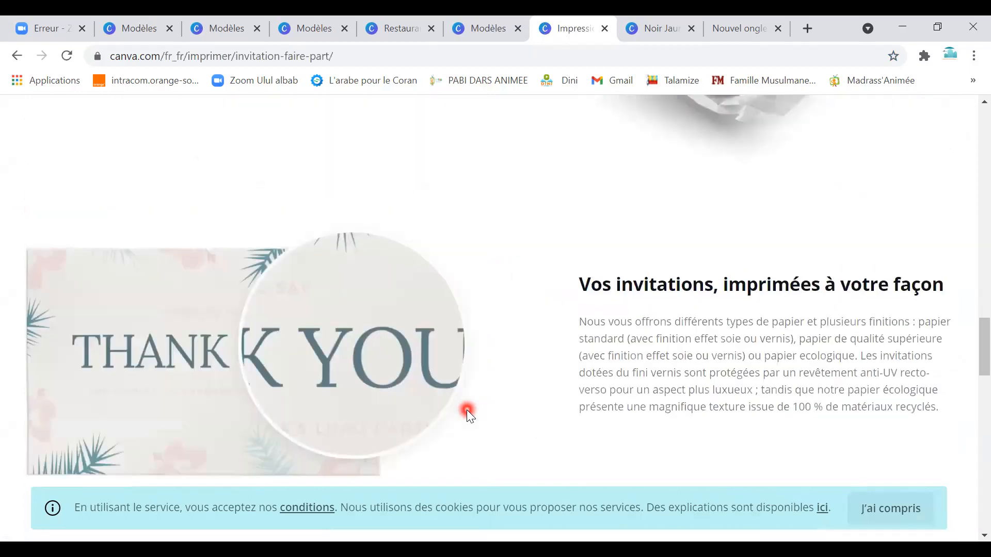
scroll(466, 410, "up", 15)
scroll(467, 409, "up", 7)
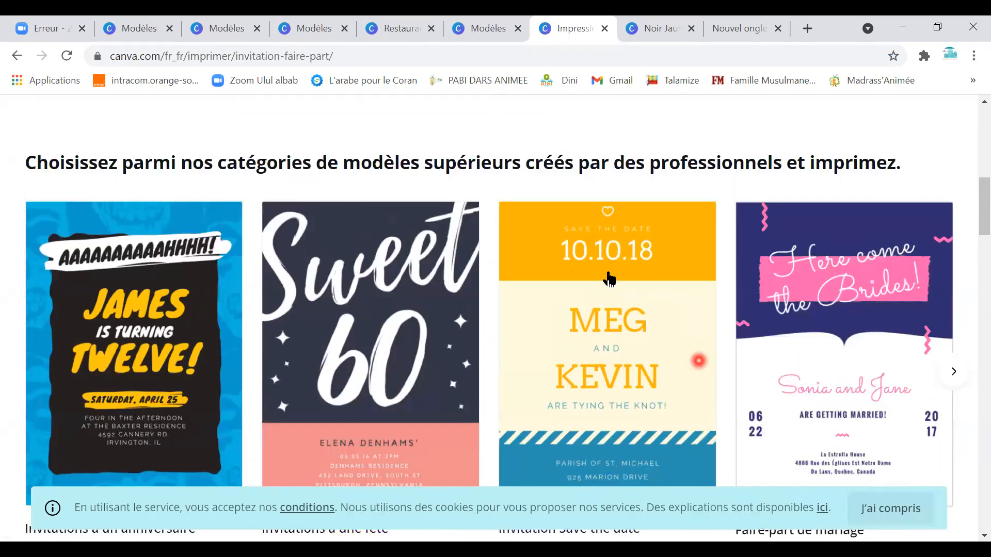
Start a portrait invitation from 'Here come the Brides', browse the wedding templates, then return home.
left_click(837, 356)
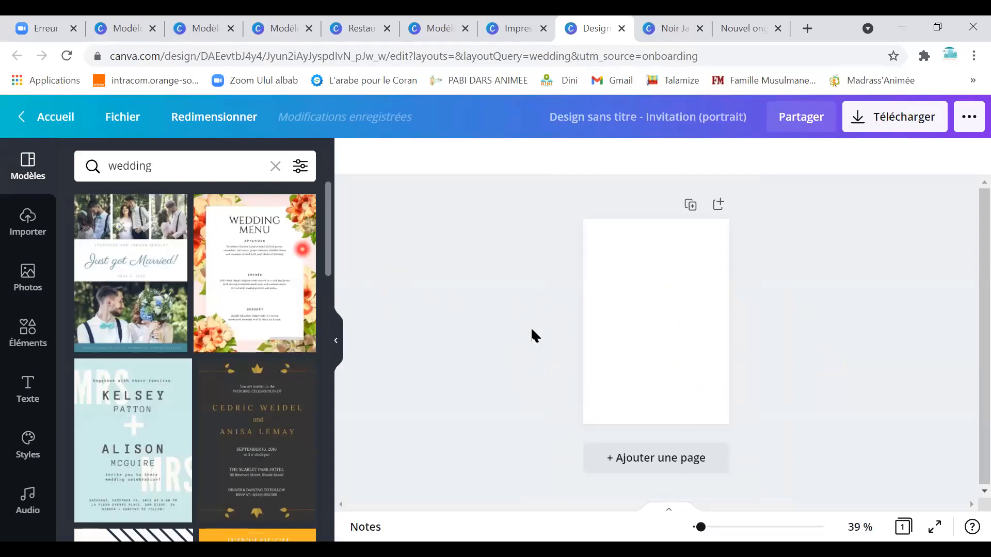
scroll(233, 436, "down", 10)
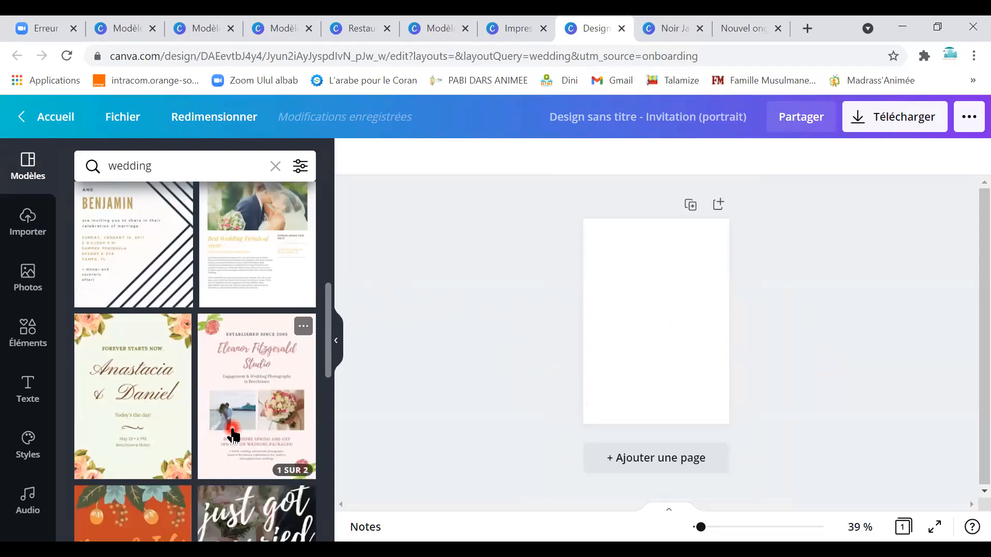
scroll(234, 436, "down", 15)
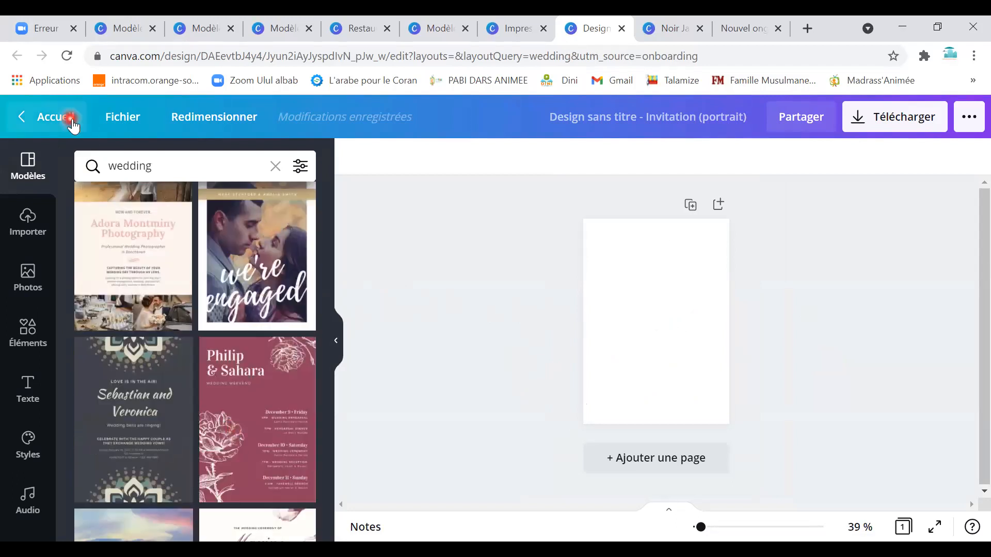
left_click(71, 120)
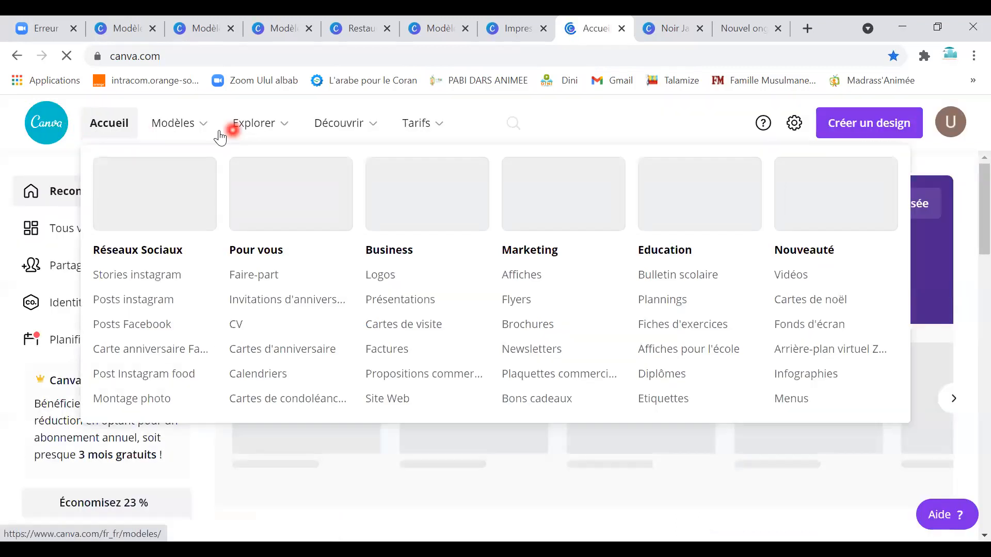
Browse the logo templates and open the 500 × 500 px Cream and Black Natural Makeup Beauty Logo for editing.
left_click(204, 135)
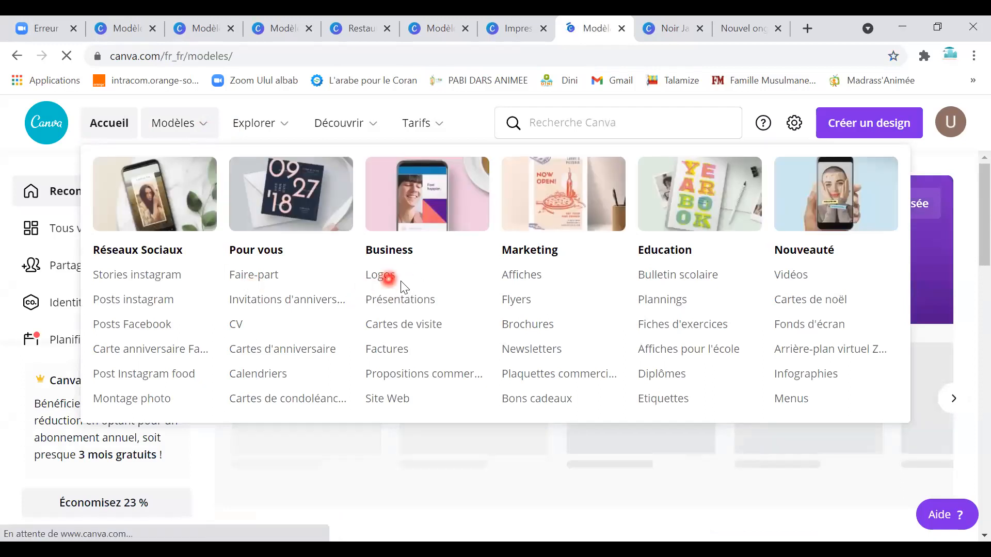
scroll(449, 413, "down", 10)
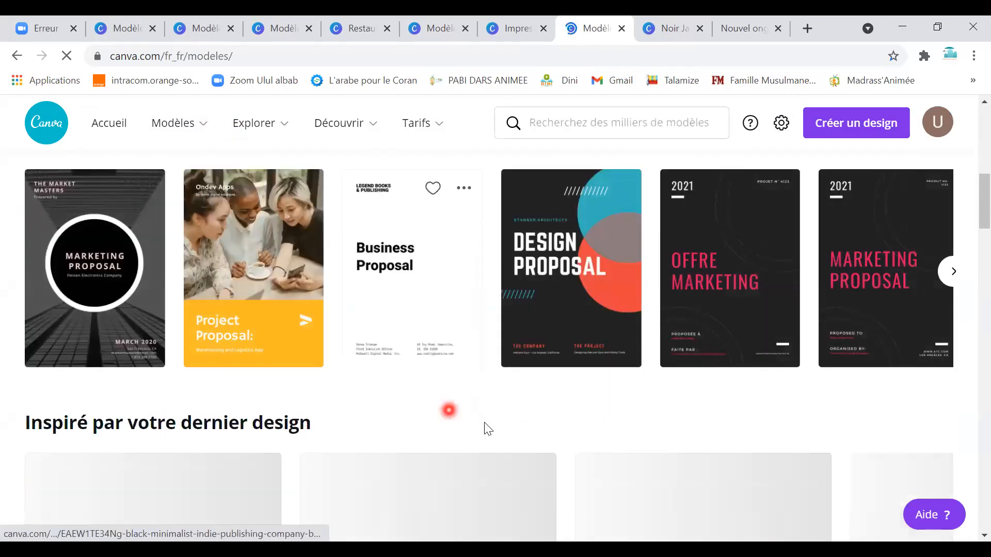
scroll(471, 417, "up", 2)
scroll(471, 415, "down", 10)
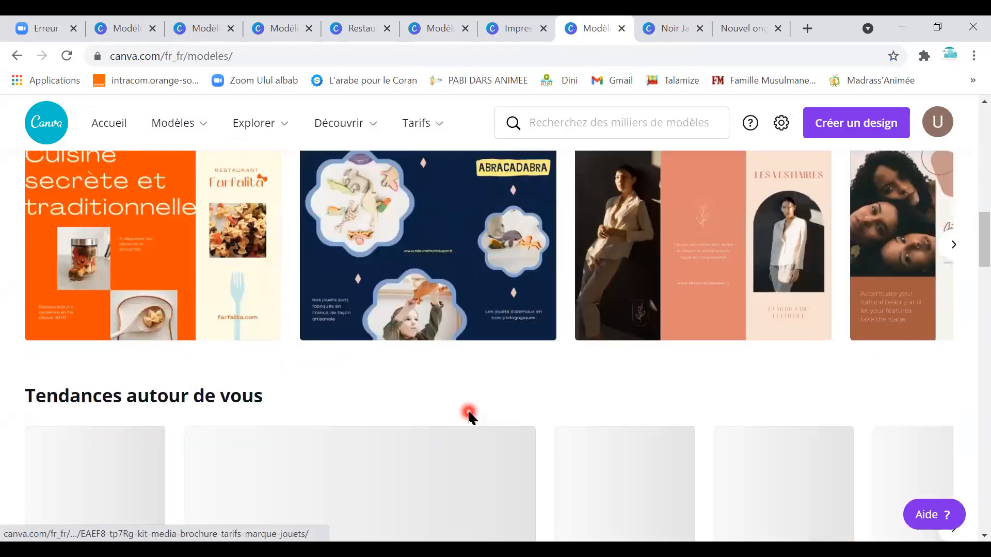
scroll(470, 411, "down", 10)
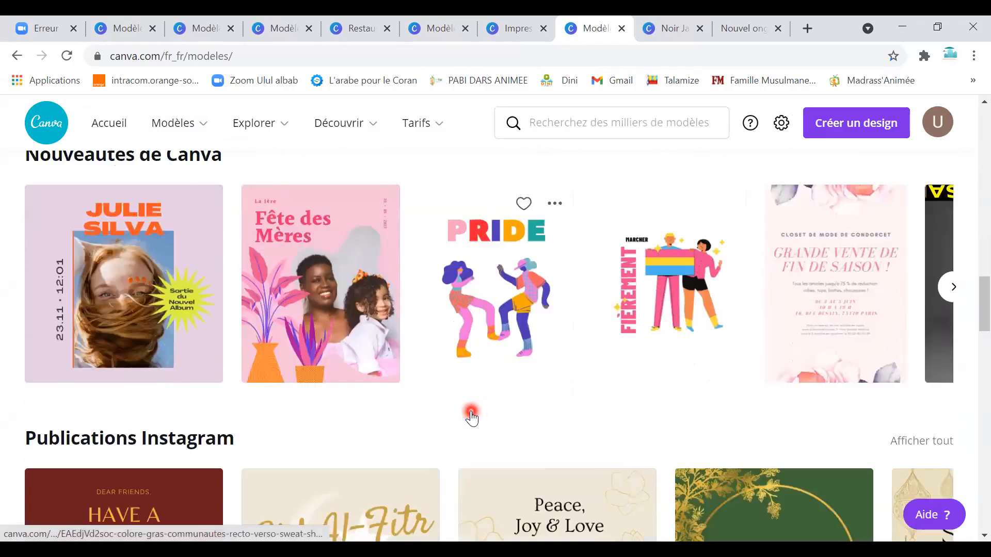
scroll(471, 410, "down", 5)
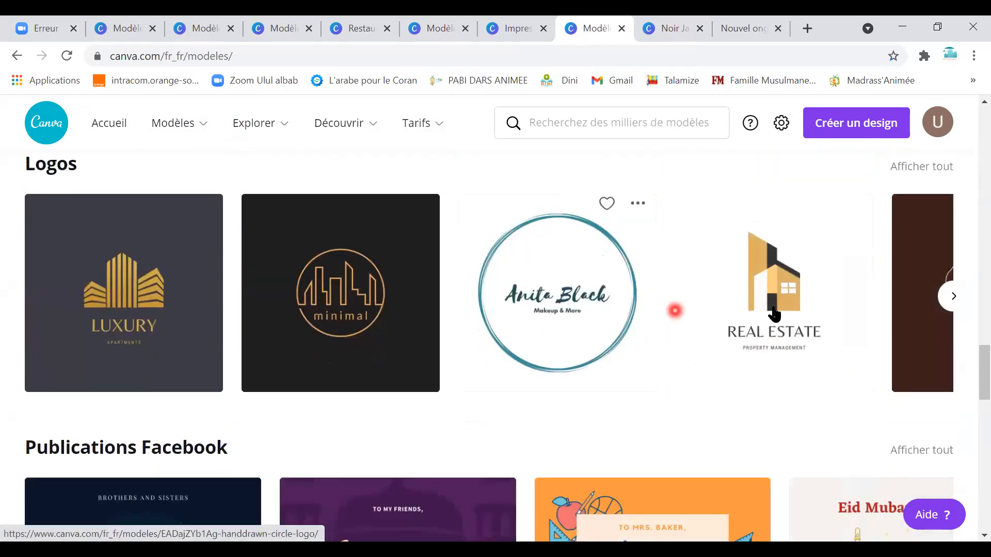
left_click(950, 303)
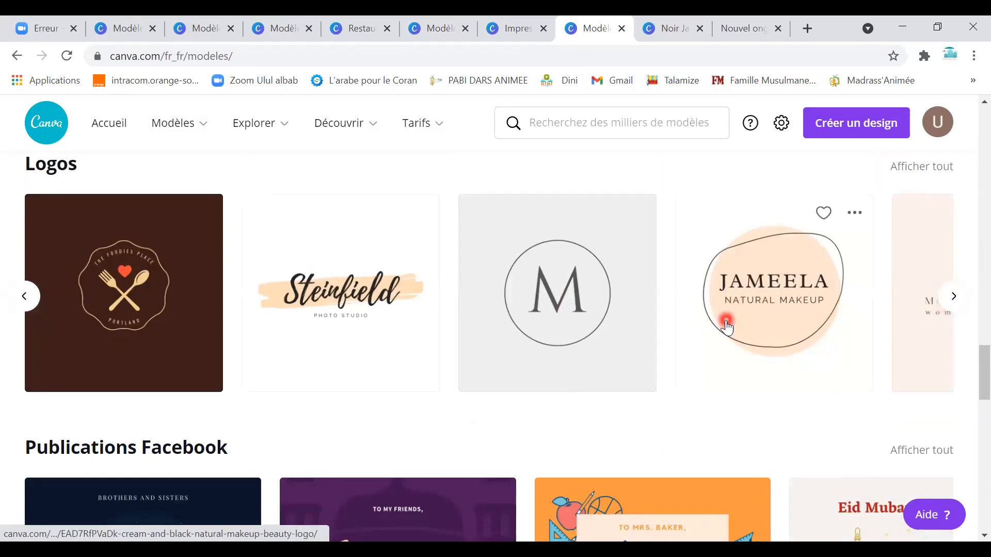
left_click(729, 323)
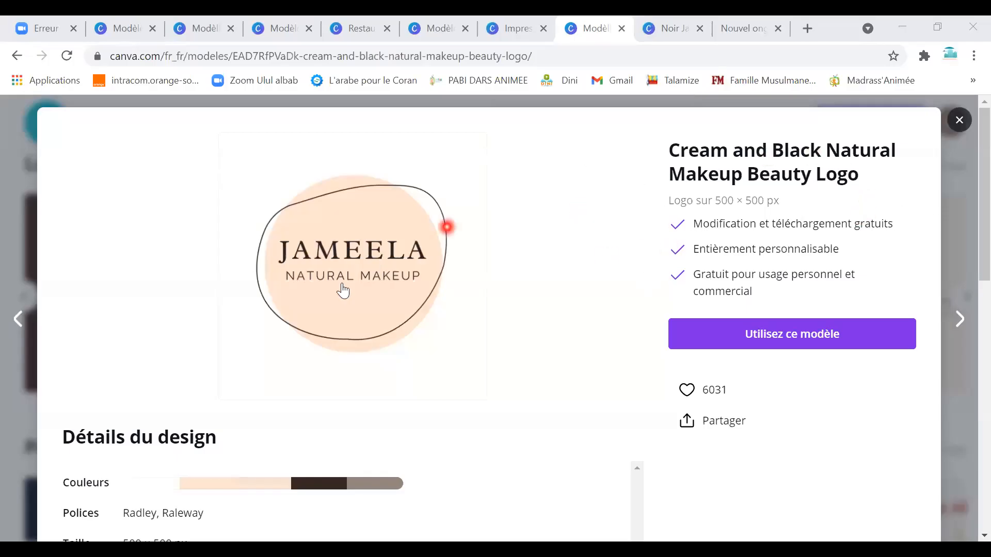
left_click(341, 260)
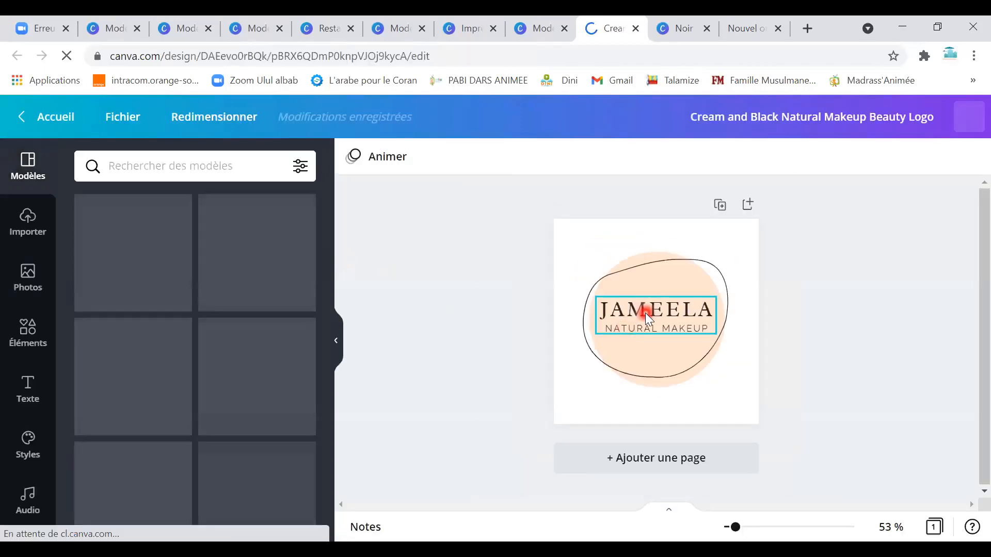
Rename the JAMEELA headline to AICHA.
double_click(645, 311)
left_click(646, 309)
type("AI")
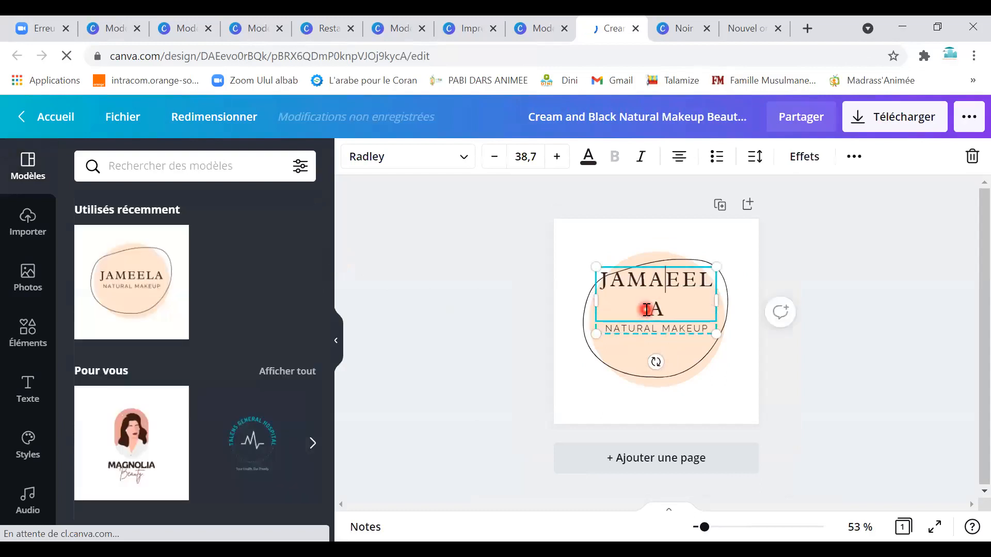
key("BackSpace")
key("BackSpace")
key("BackSpace")
key("BackSpace")
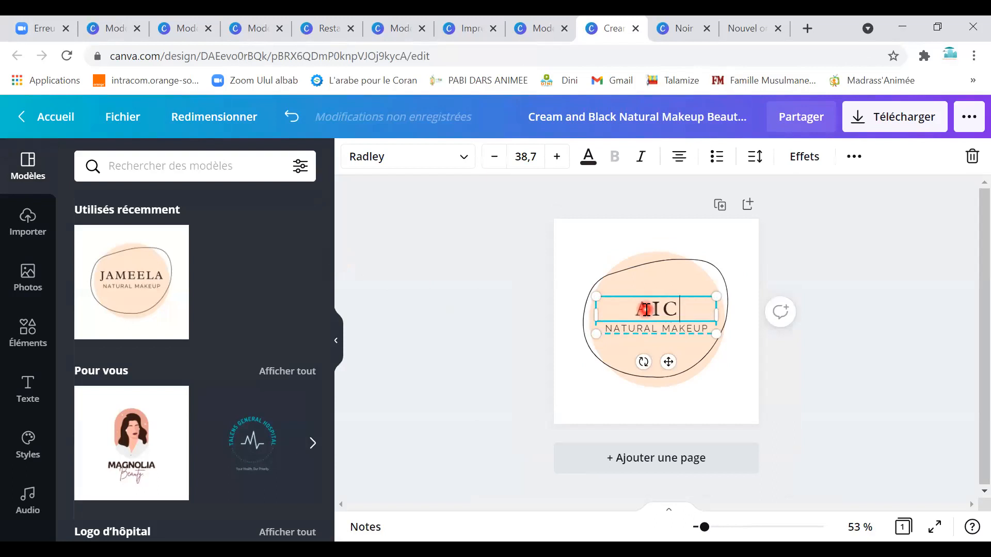
Replace the NATURAL MAKEUP tagline with LA BELLE.
left_click(627, 328)
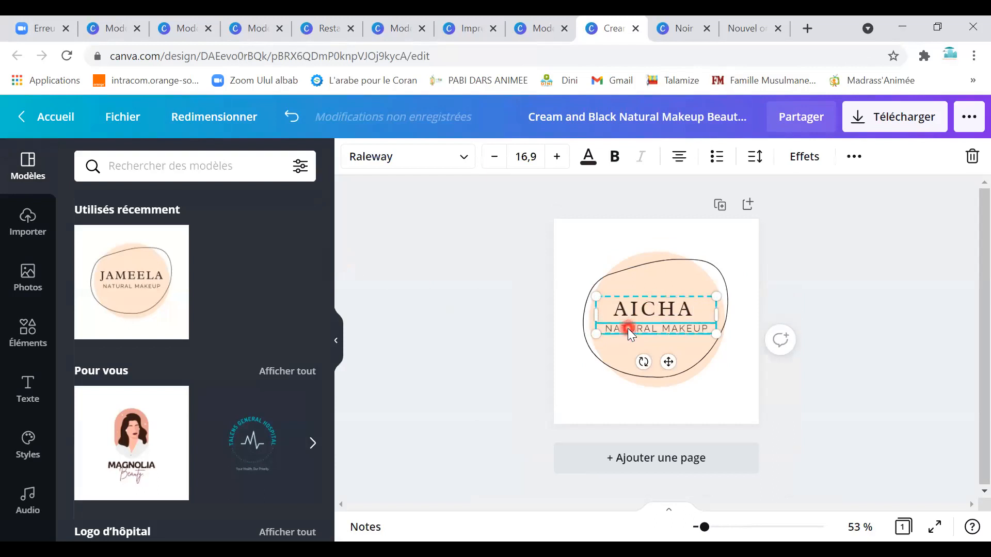
left_click(629, 328)
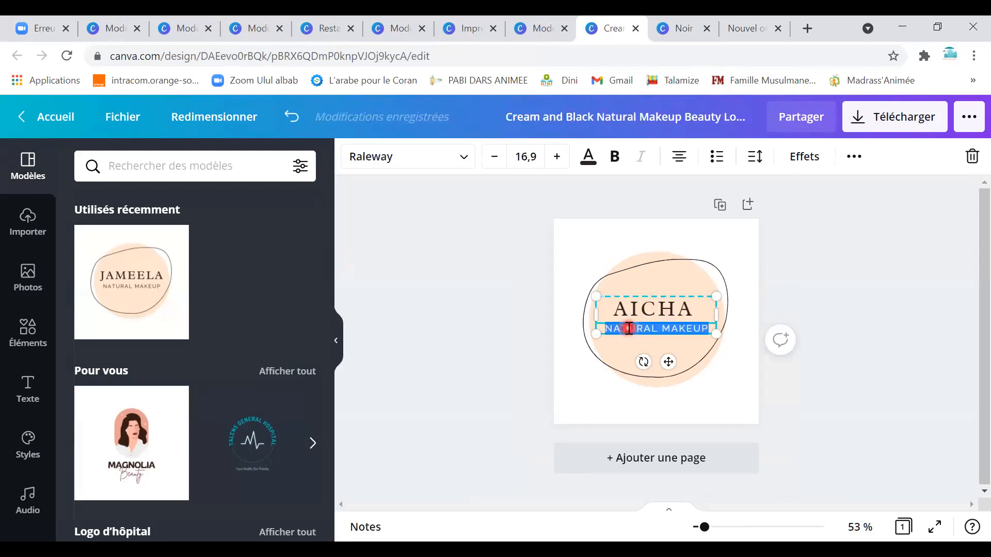
type("LA BELLE")
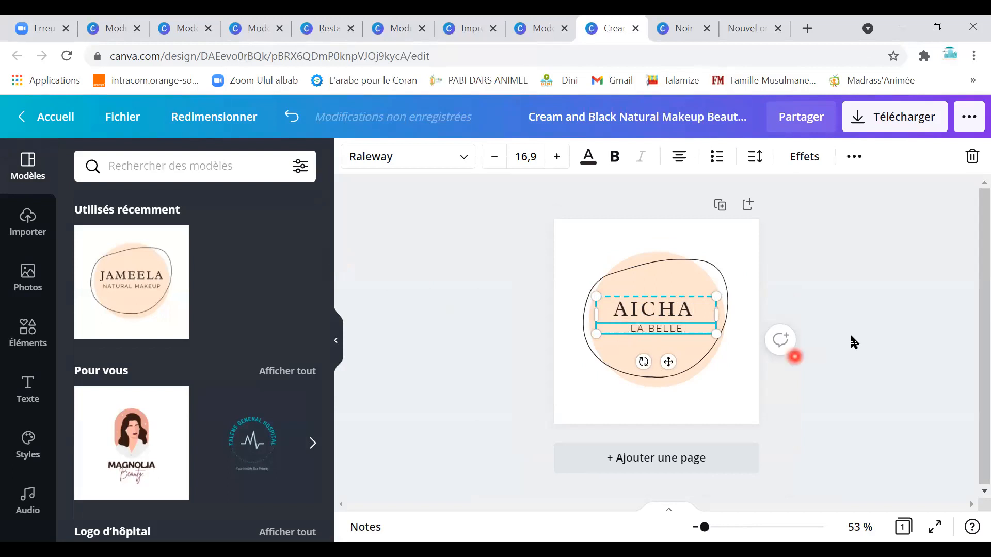
Turn the peach blob behind the LA BELLE logo text cyan, then go back to Canva's home page.
left_click(658, 392)
left_click(652, 383)
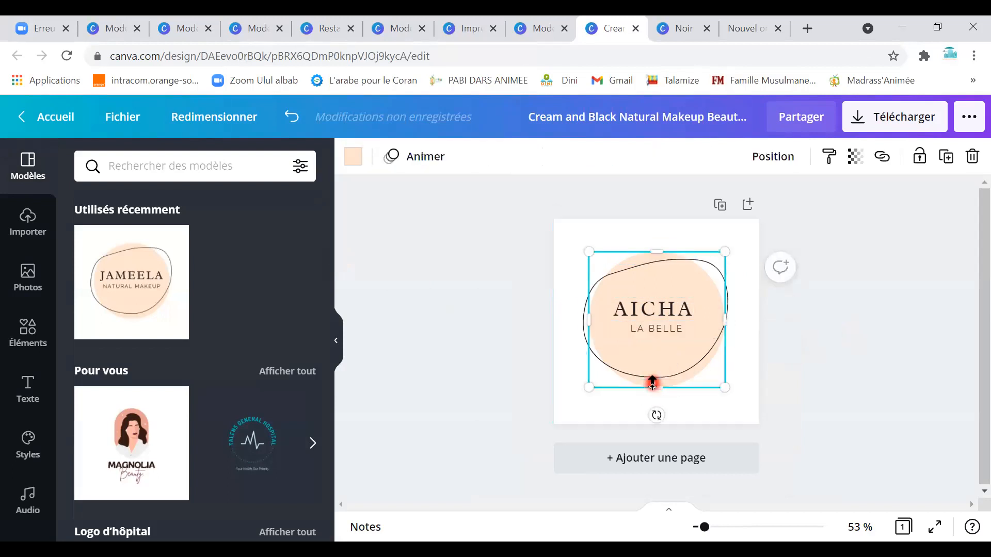
left_click(354, 157)
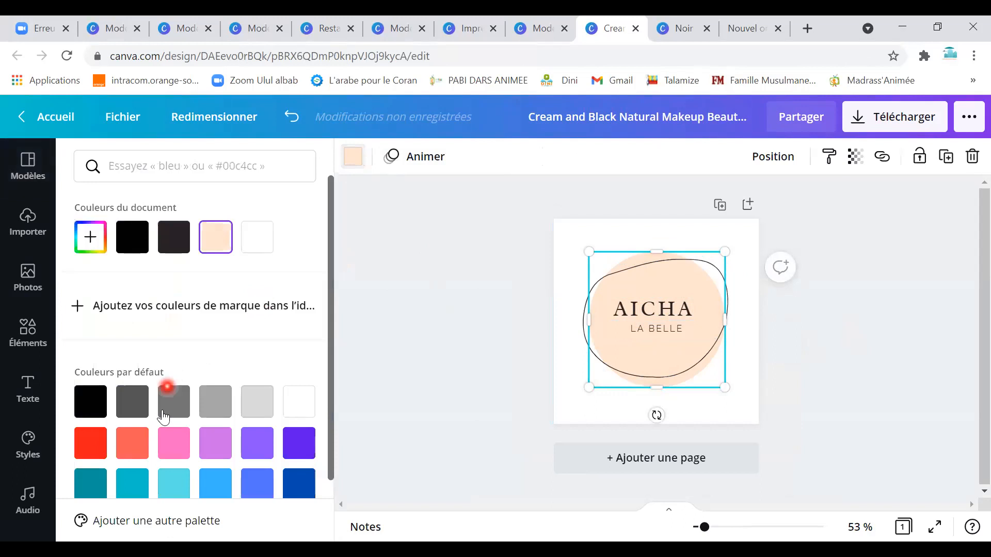
left_click(170, 485)
key("Escape")
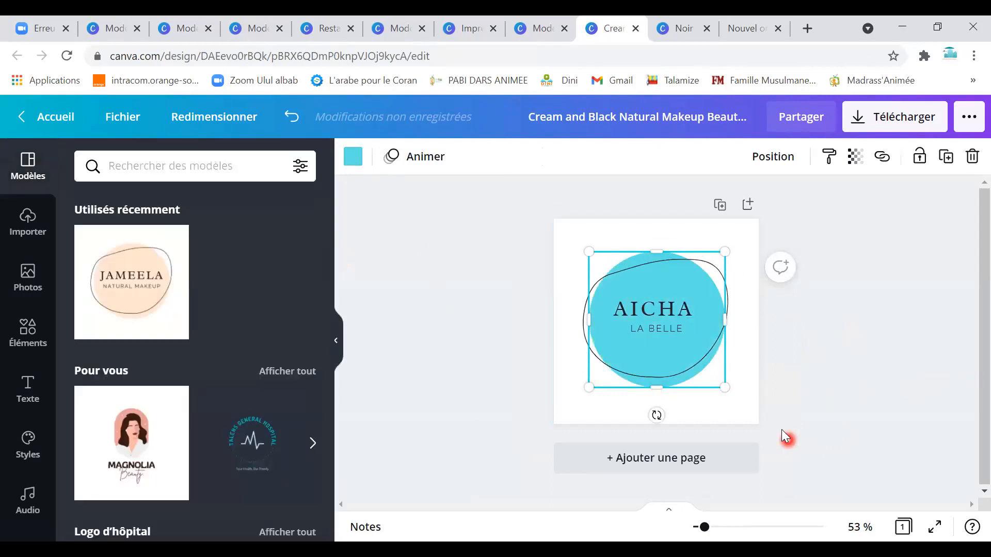
left_click(771, 417)
left_click(695, 232)
left_click(53, 131)
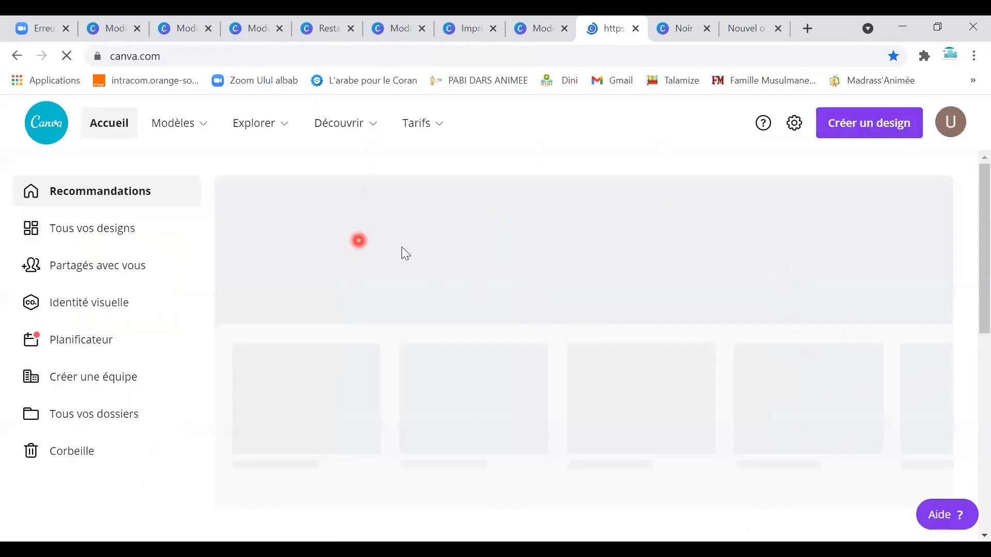
Use the Explorer and Modèles menus to reach and scroll the Plaquettes commerciales brochure templates.
left_click(291, 125)
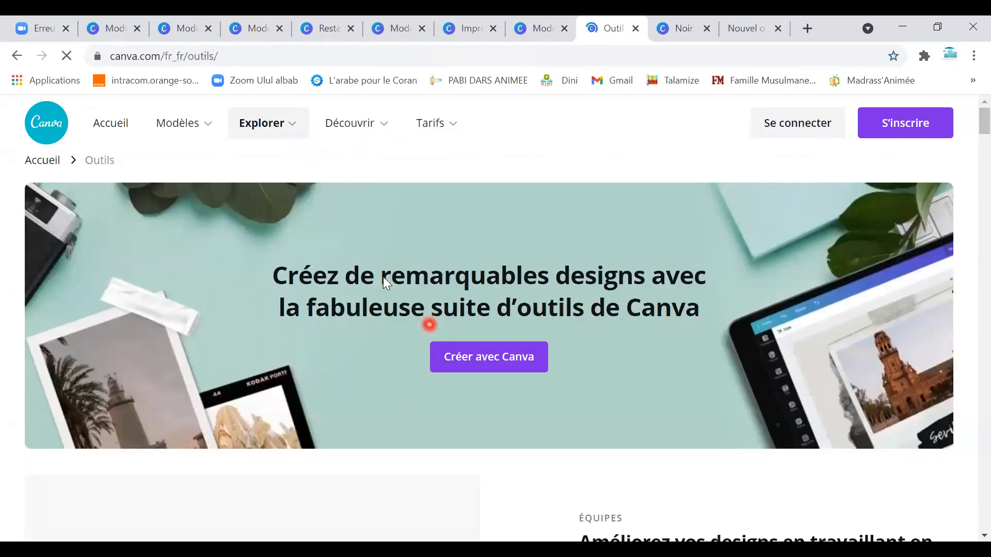
mouse_move(211, 130)
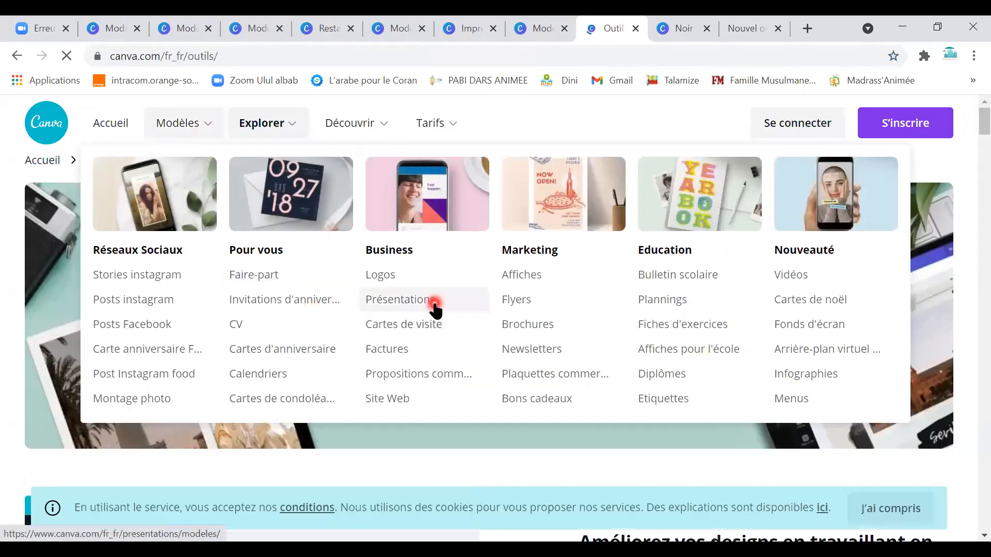
left_click(441, 310)
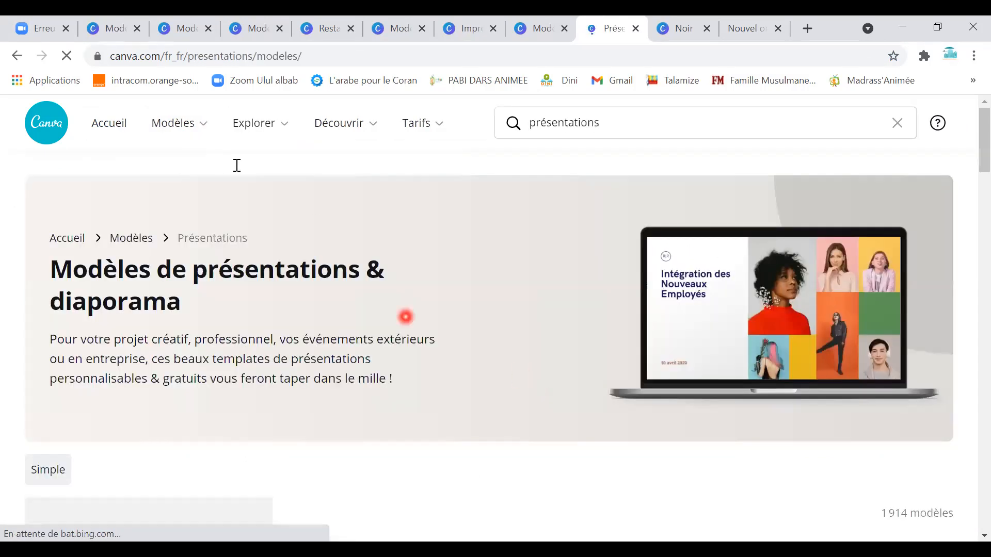
mouse_move(277, 132)
mouse_move(213, 133)
left_click(557, 372)
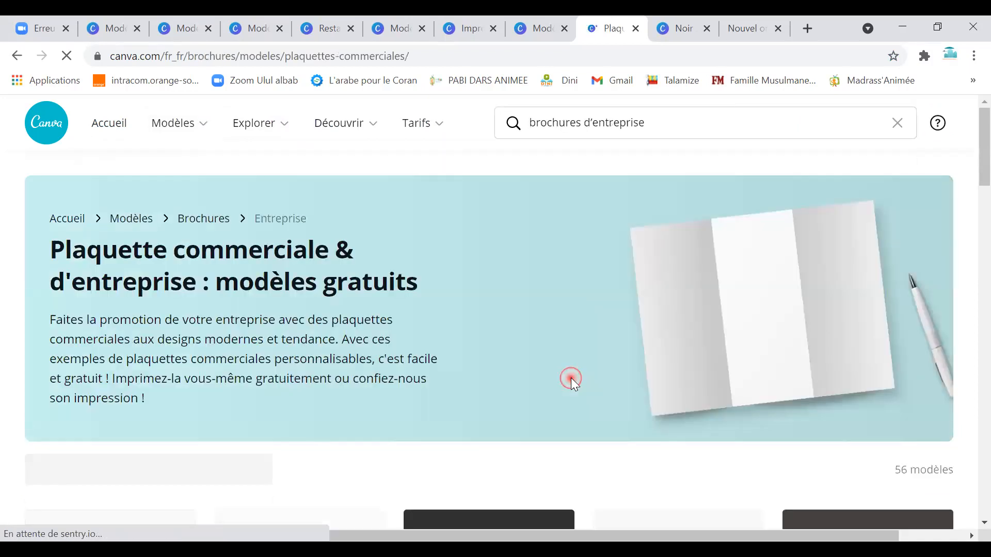
scroll(500, 409, "down", 6)
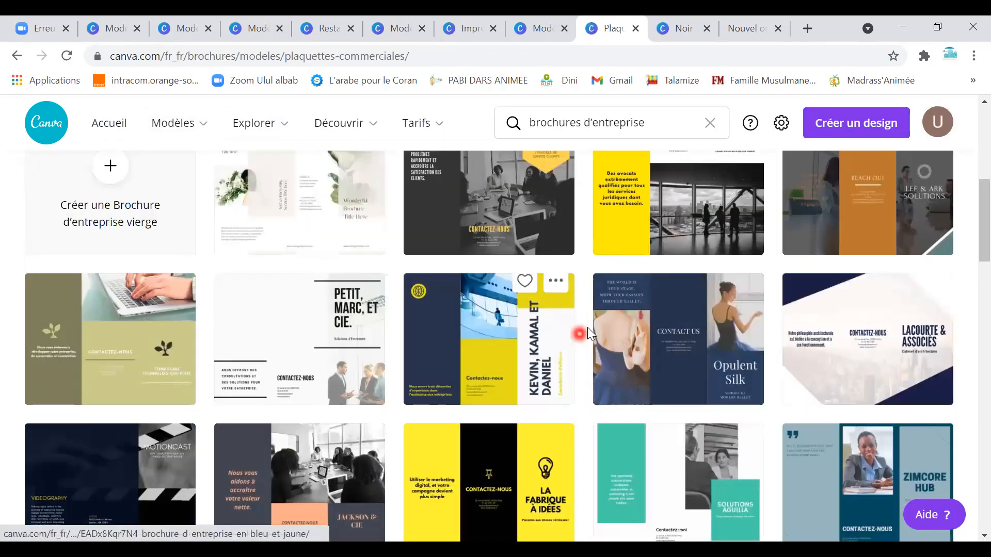
scroll(691, 372, "down", 6)
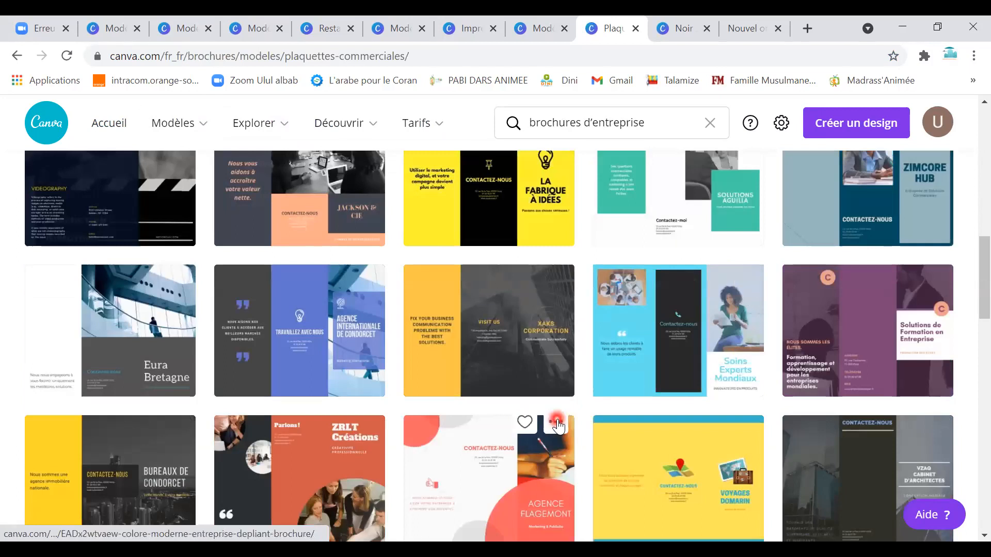
scroll(531, 381, "down", 3)
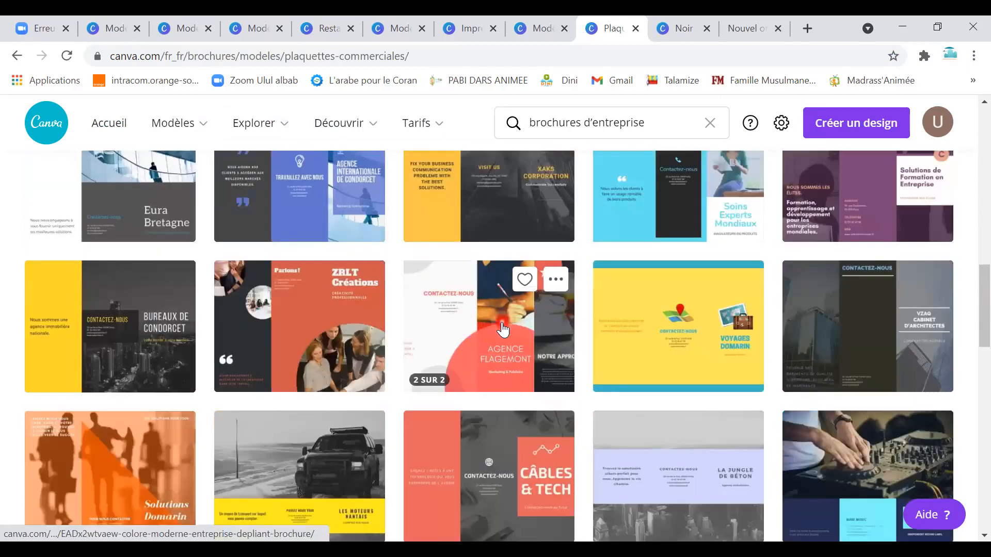
Preview page 2 of the Agence Flagemont brochure, then return to the brochure listing.
left_click(534, 346)
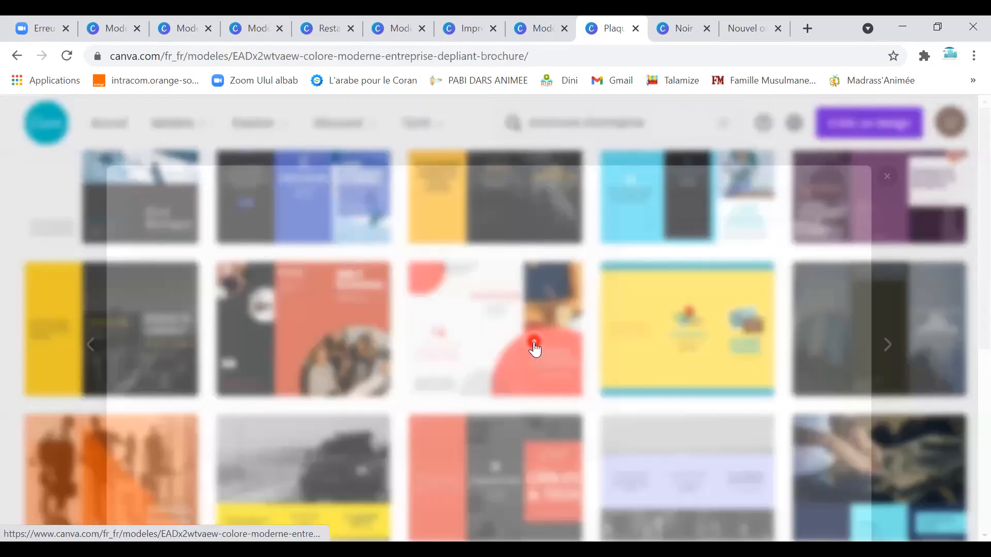
scroll(413, 420, "down", 2)
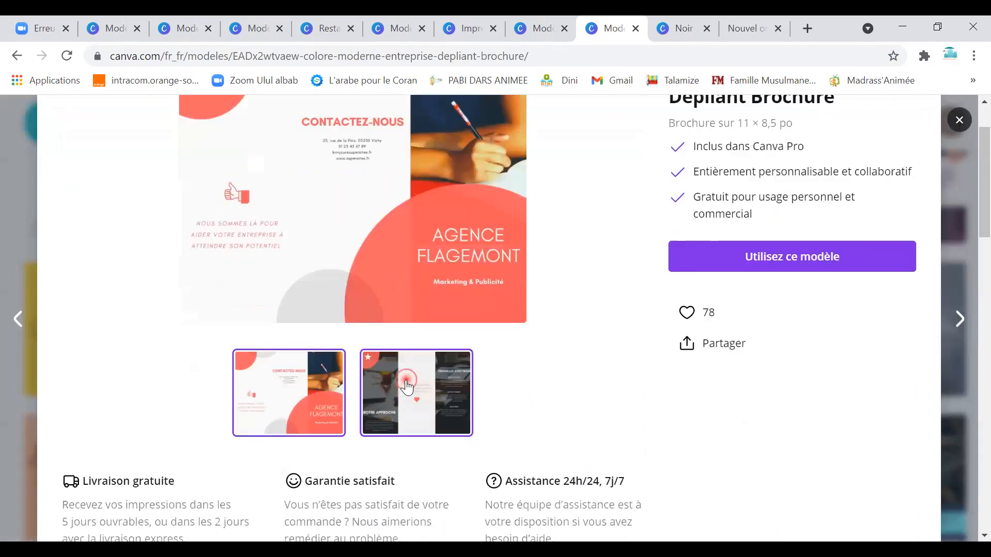
left_click(408, 382)
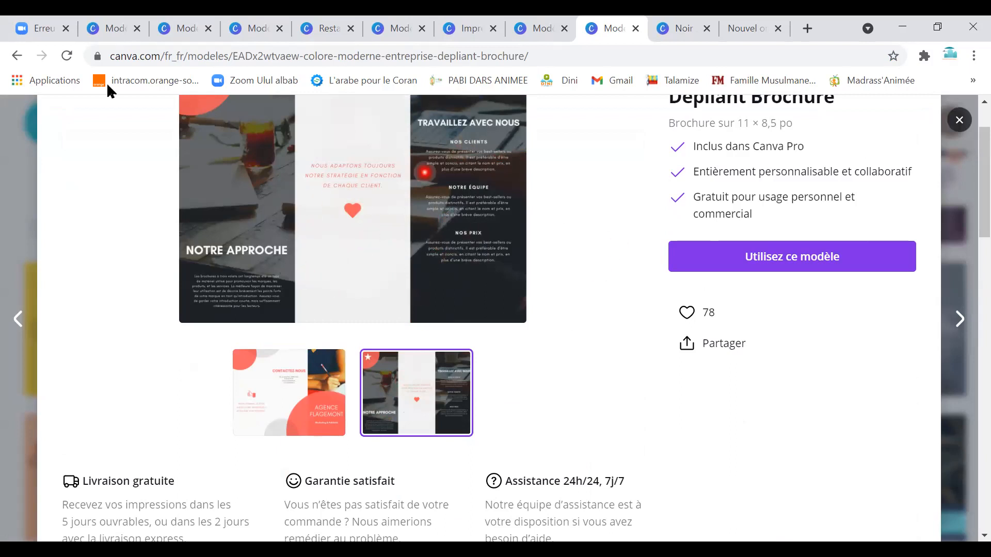
left_click(16, 63)
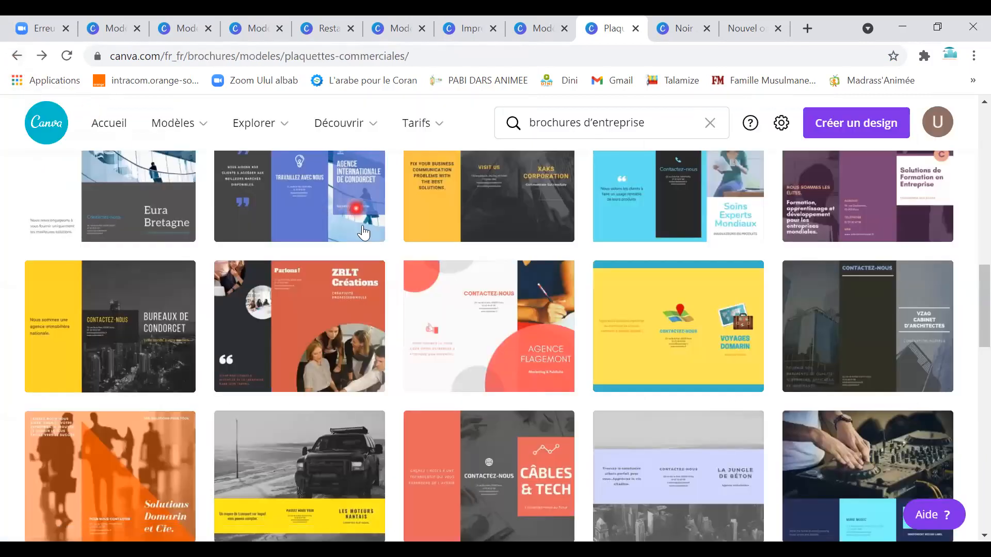
left_click(201, 134)
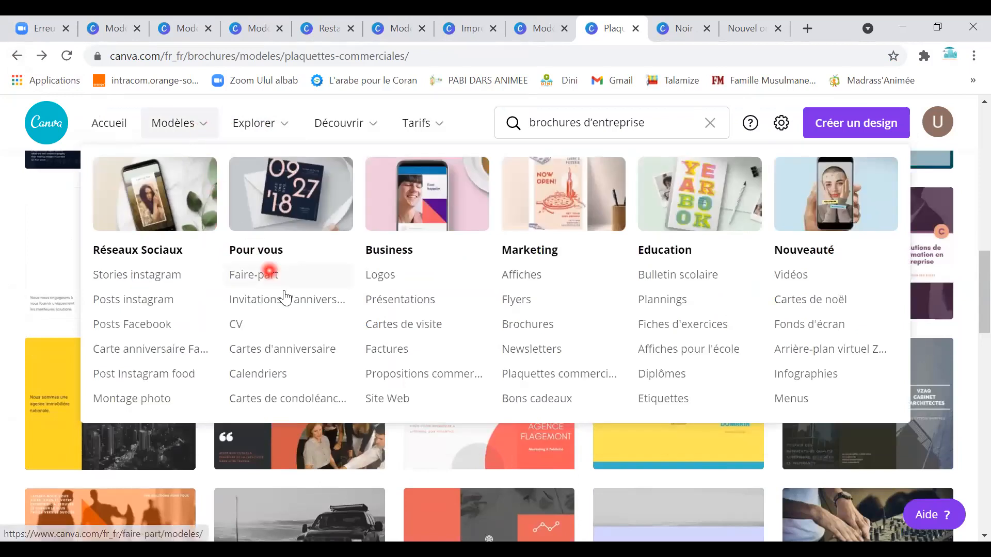
In Modèles > Présentations, scroll the grid and open the Ascend Media template card.
left_click(397, 304)
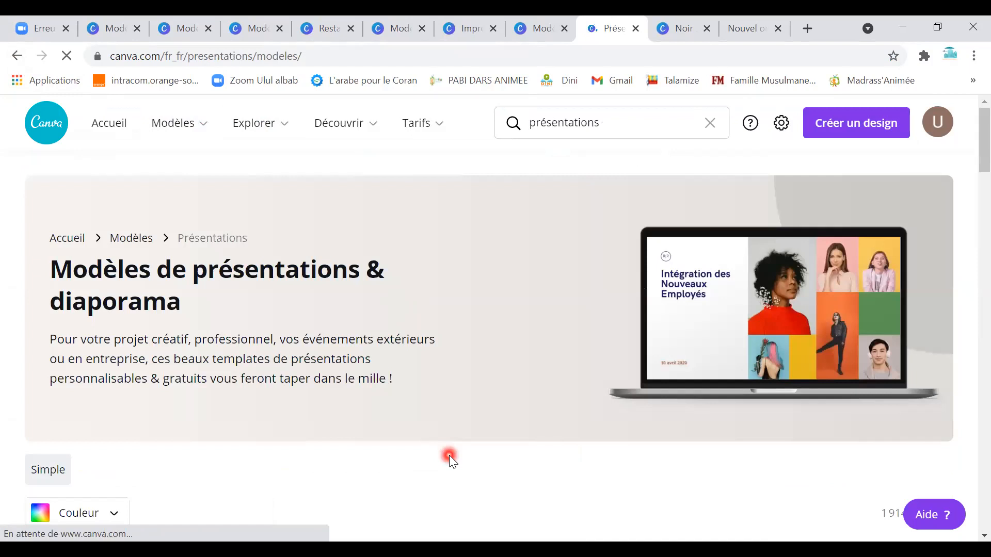
scroll(449, 455, "down", 6)
scroll(449, 454, "down", 5)
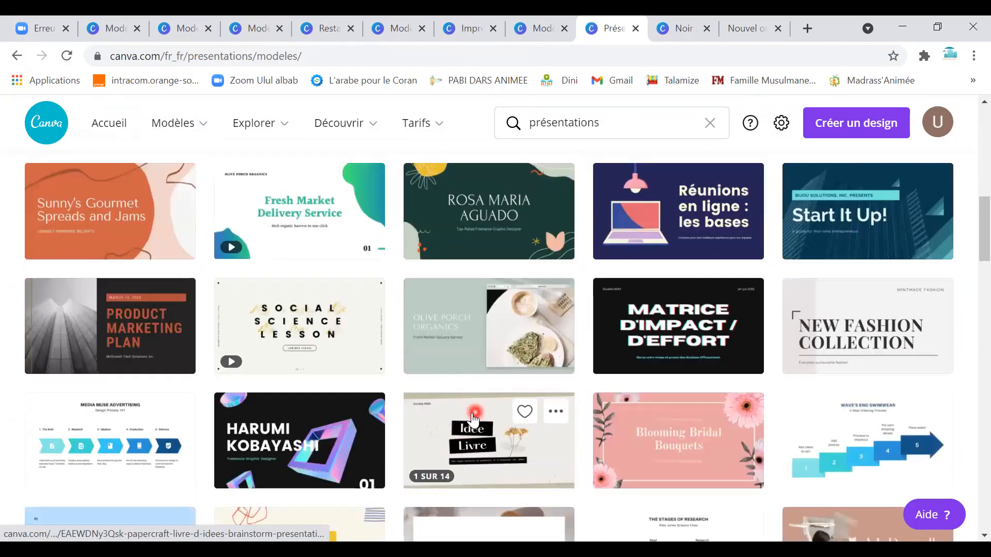
scroll(467, 420, "down", 3)
scroll(467, 420, "down", 3)
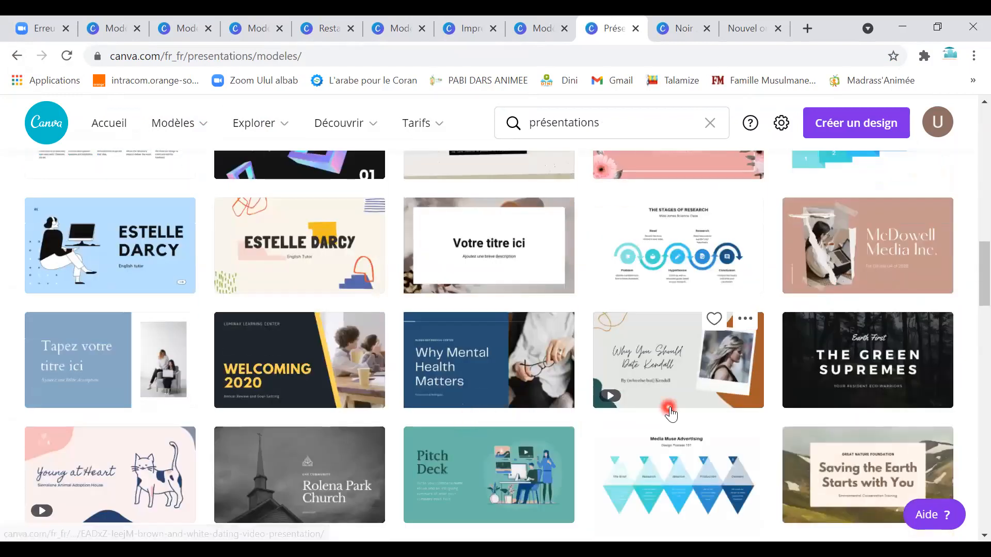
scroll(952, 293, "up", 3)
scroll(361, 464, "down", 8)
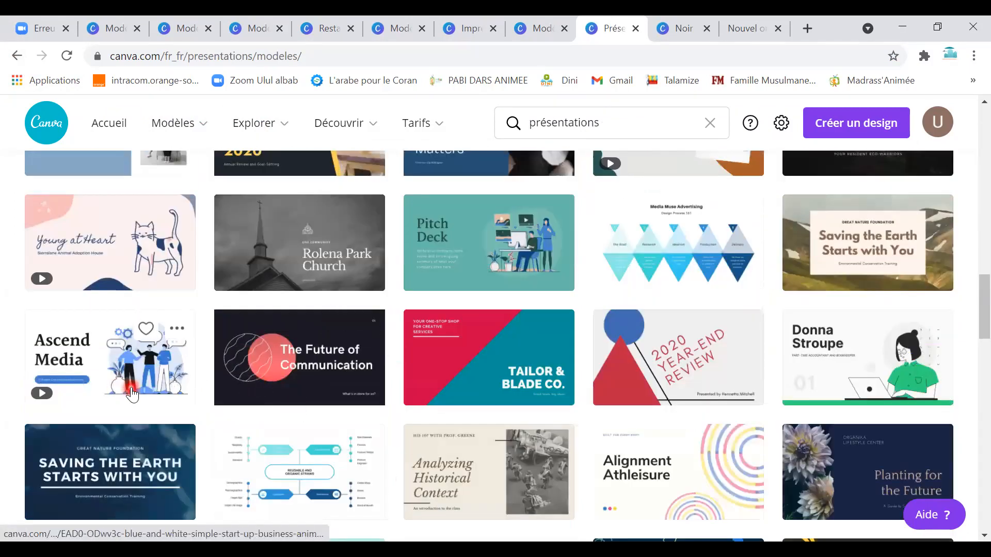
scroll(480, 418, "down", 2)
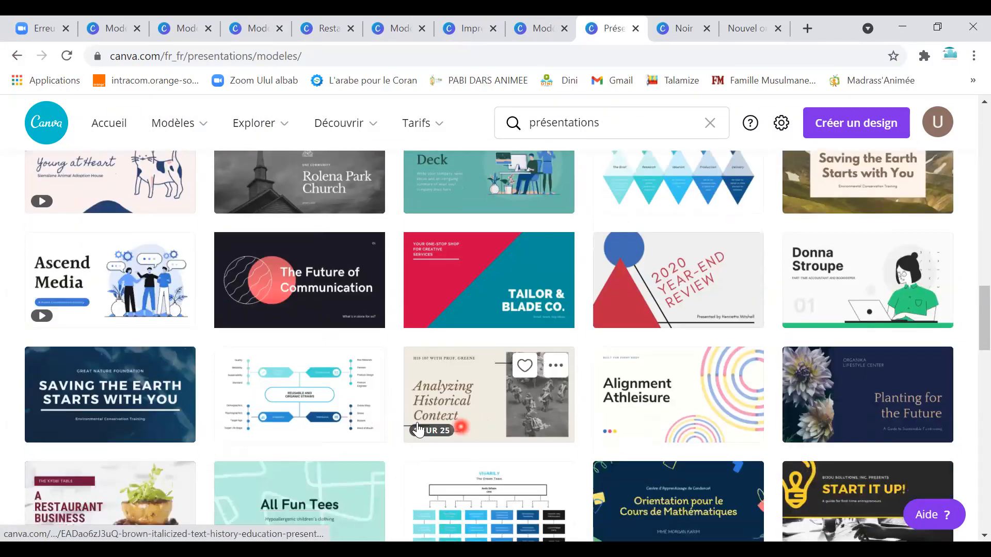
left_click(129, 297)
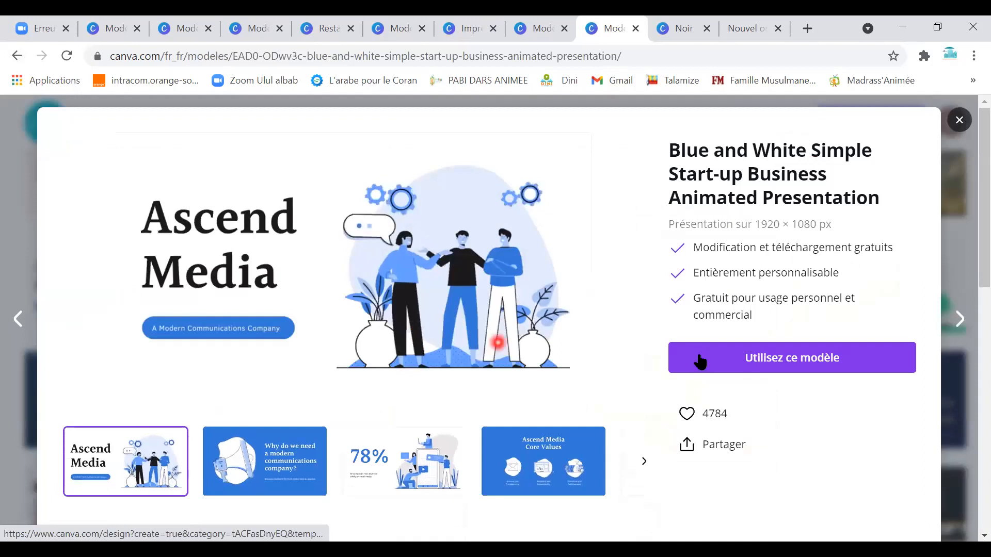
Start a design with 'Utilisez ce modèle' and jump to slide 4, Core Values.
left_click(727, 369)
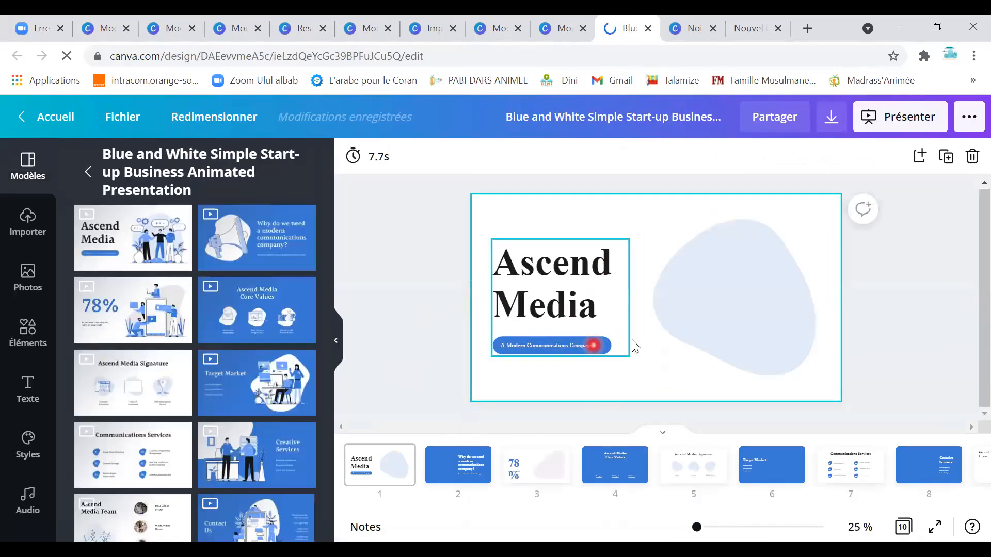
scroll(229, 450, "down", 1)
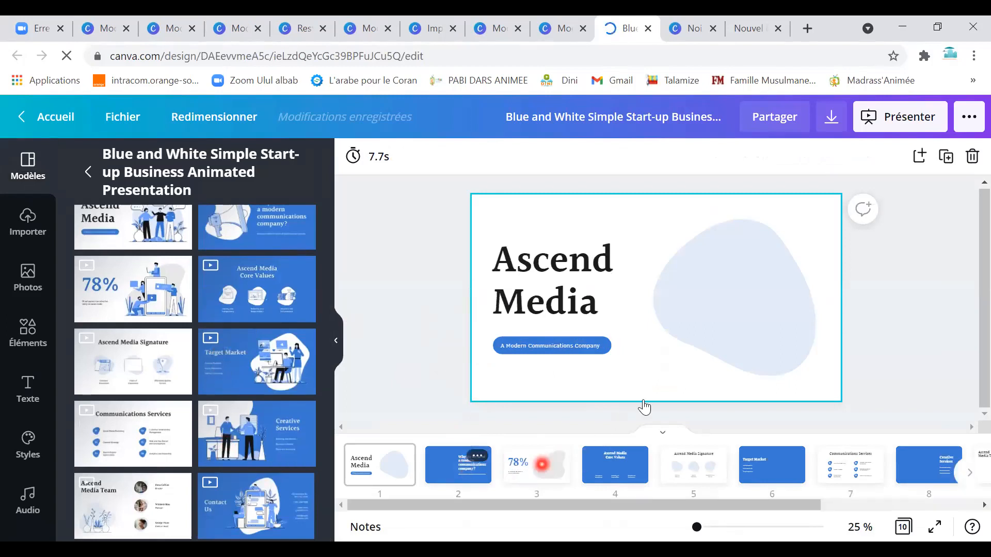
left_click(626, 467)
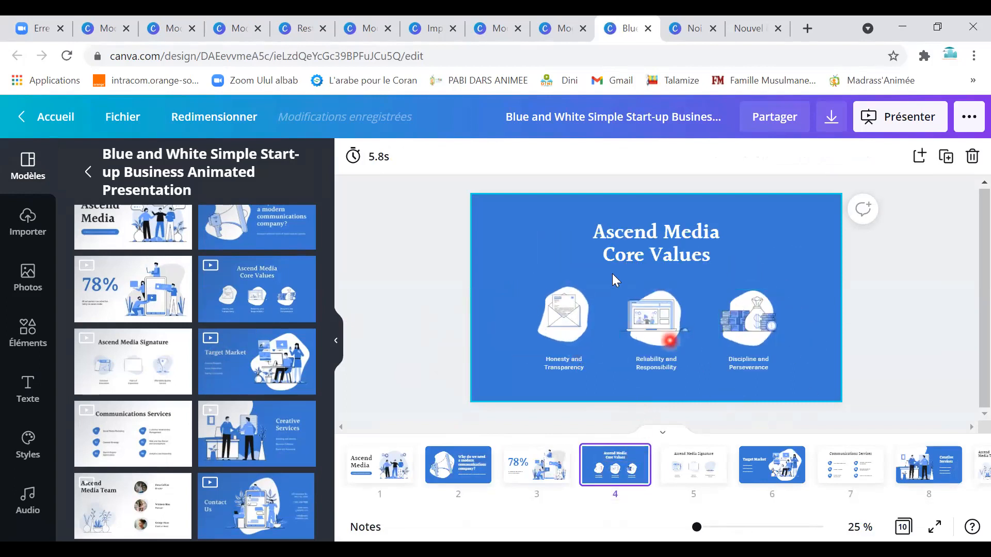
Replace the Core Values title with 'ULUL ALBAB'.
double_click(640, 235)
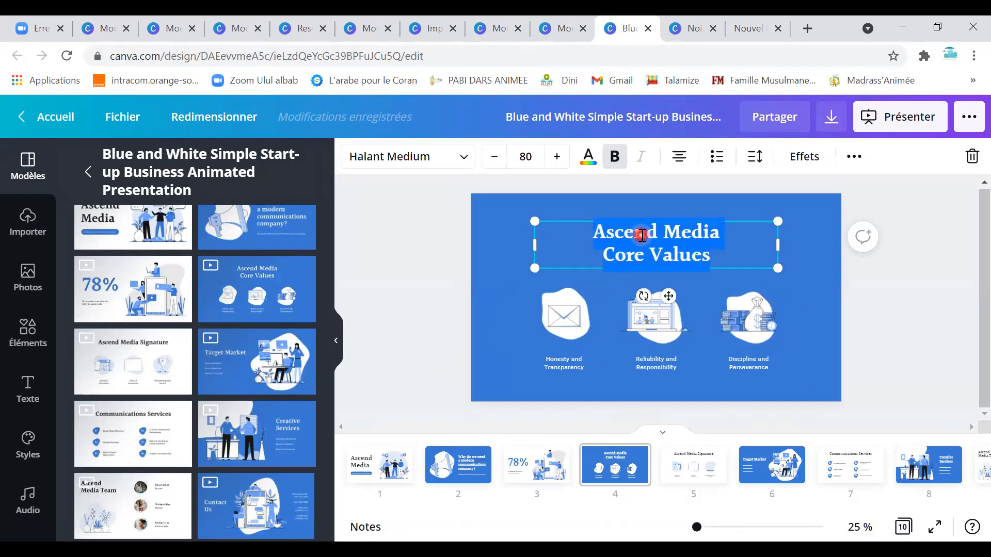
key("BackSpace")
type("ULUL ")
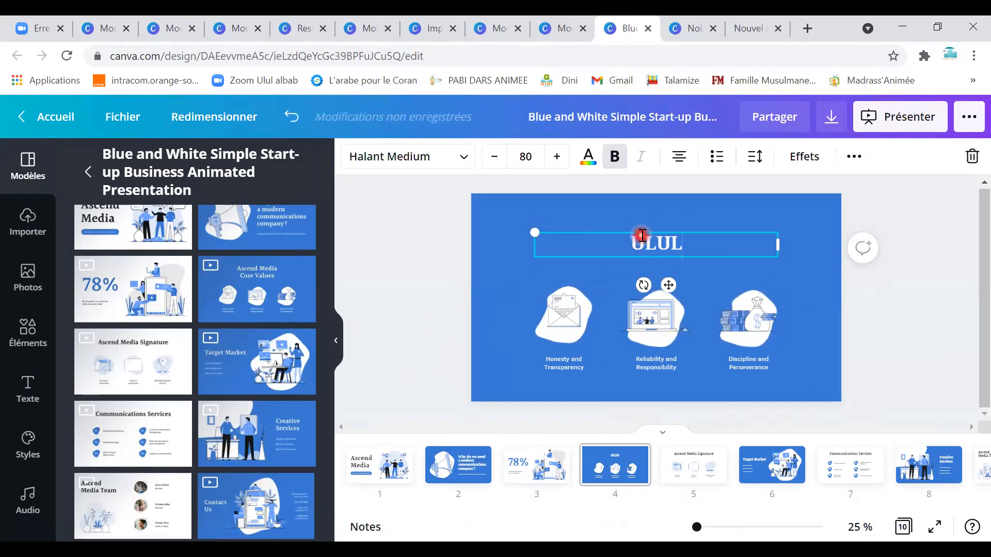
type("ALBAB")
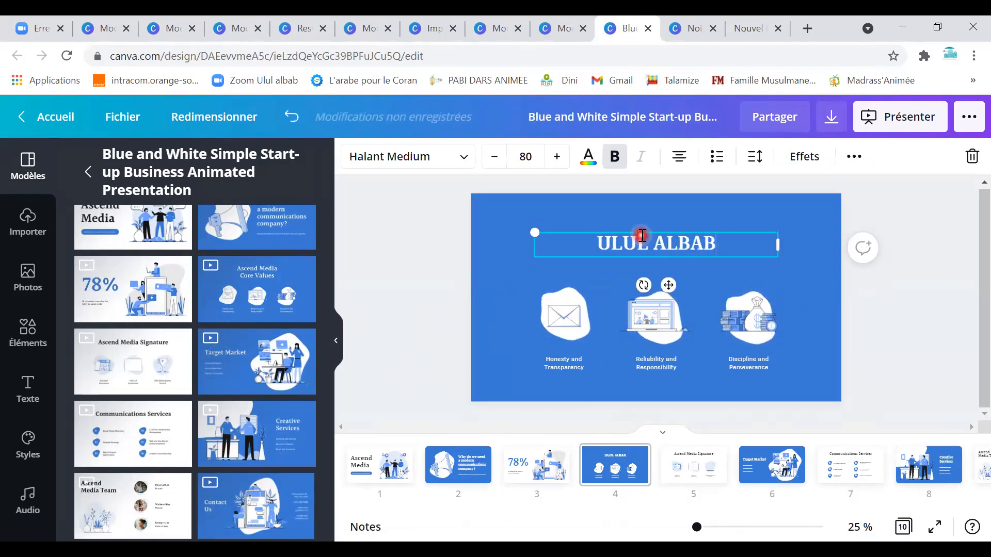
Make slide 4's page background teal.
left_click(535, 212)
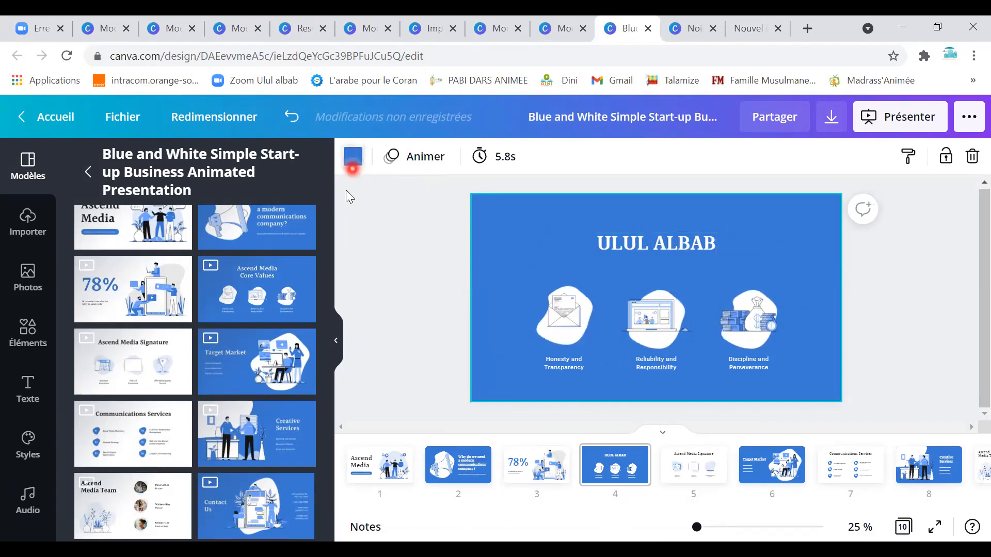
left_click(353, 157)
left_click(132, 483)
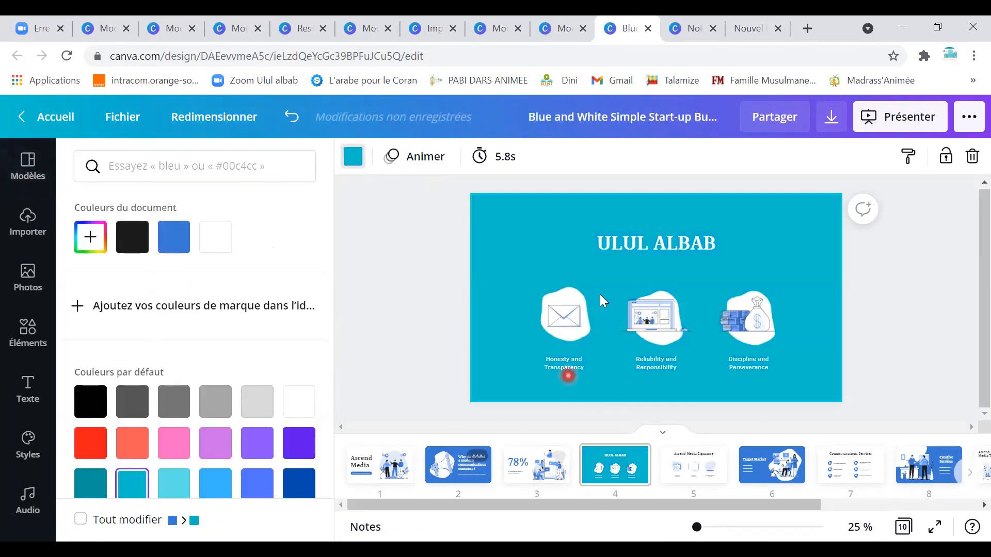
Relabel the three value captions MAIL, INFLOINE and XYZ.
left_click(567, 366)
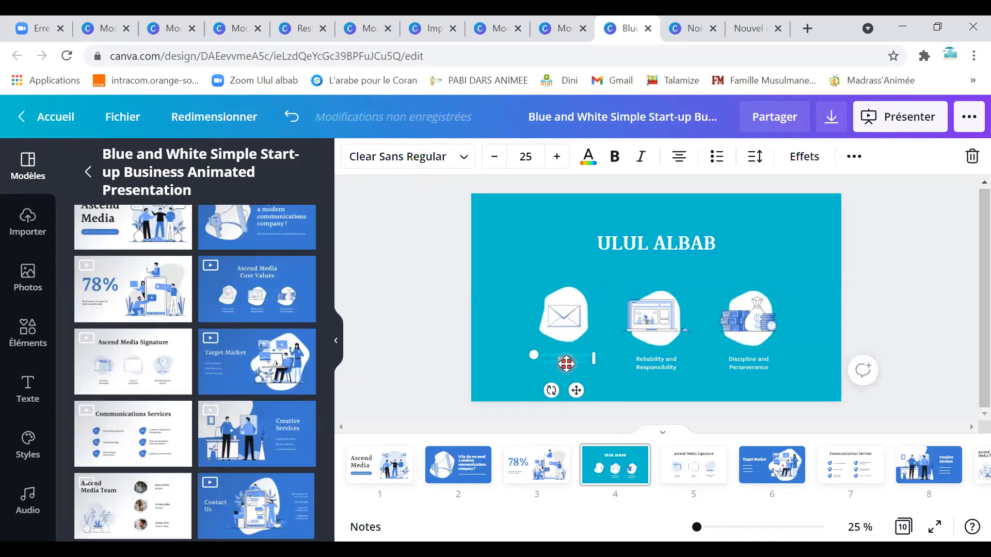
double_click(645, 358)
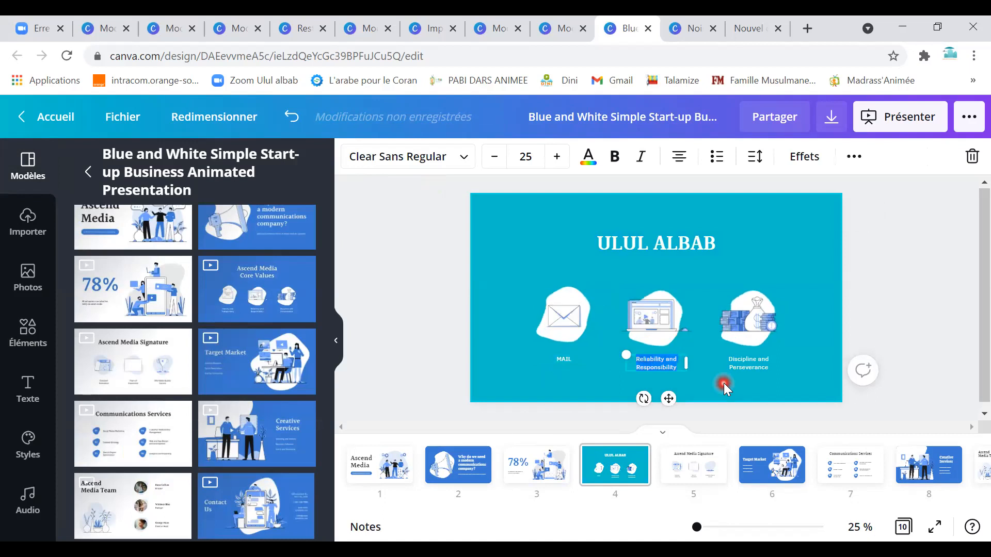
key("BackSpace")
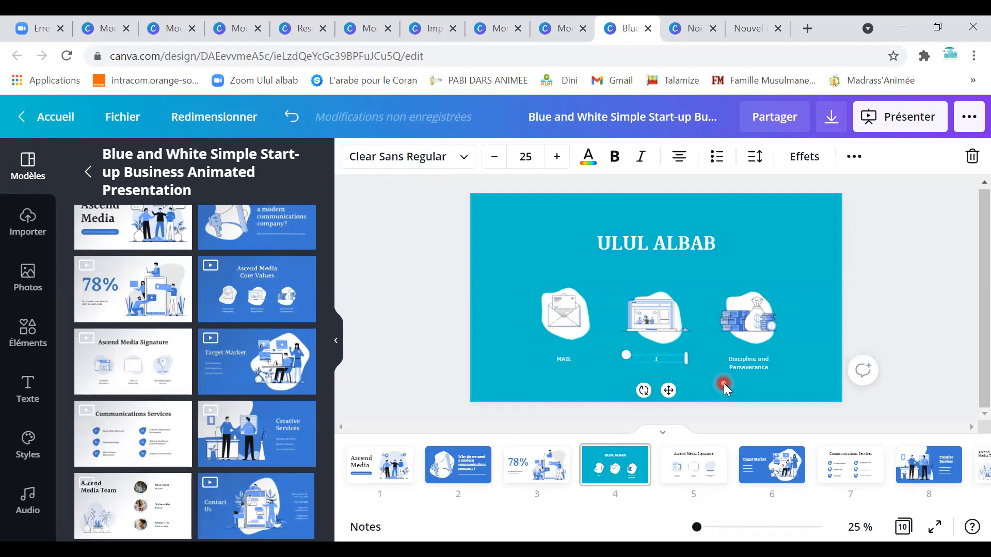
type("INFLOINE")
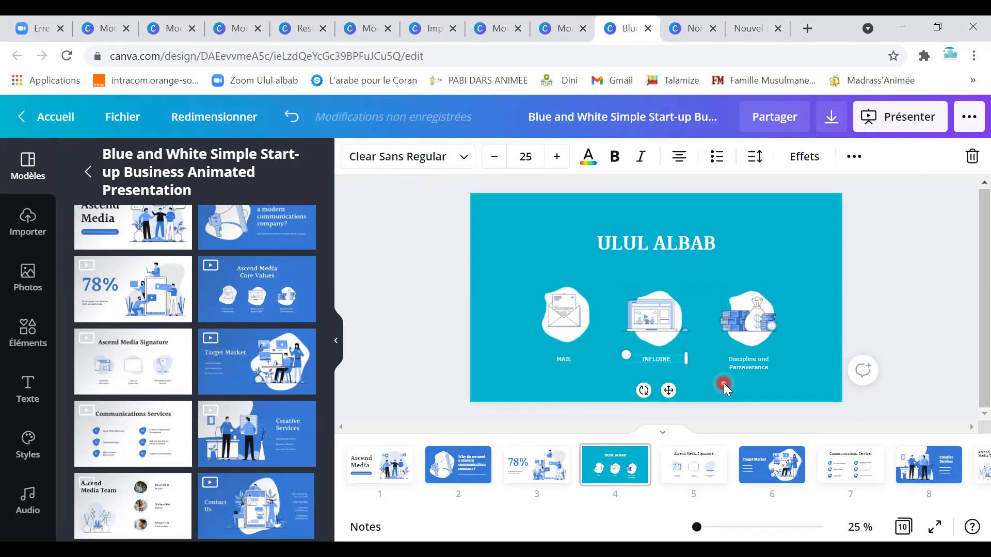
double_click(751, 360)
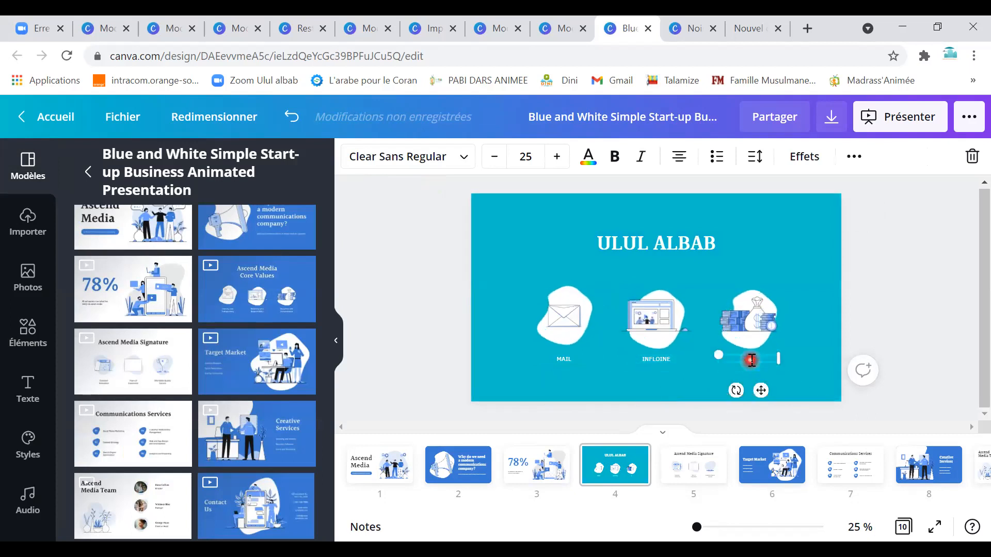
type("XYZ")
left_click(759, 255)
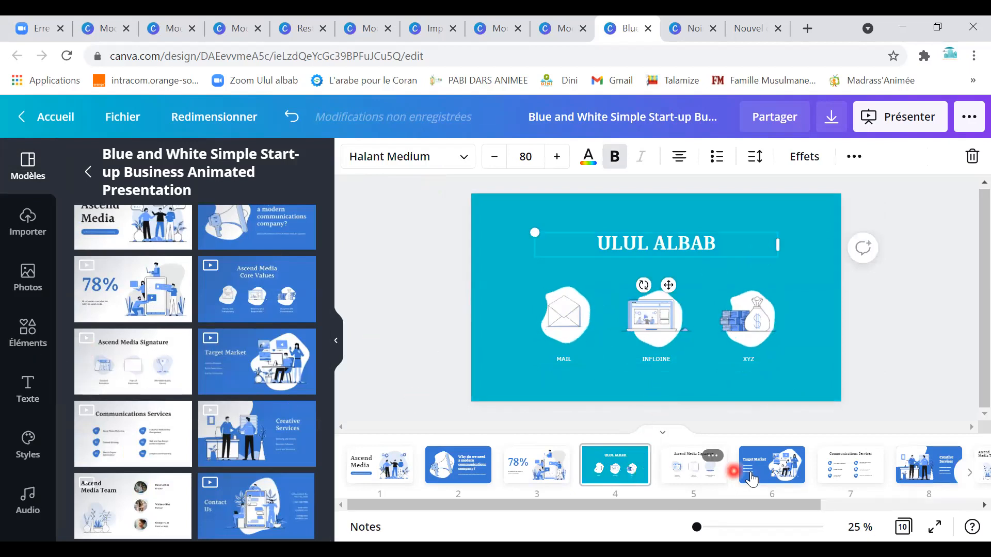
Move the ULUL ALBAB slide to position 2, then select the title slide's people illustration.
mouse_move(642, 480)
left_mouse_down()
mouse_move(333, 467)
mouse_move(430, 468)
left_mouse_up()
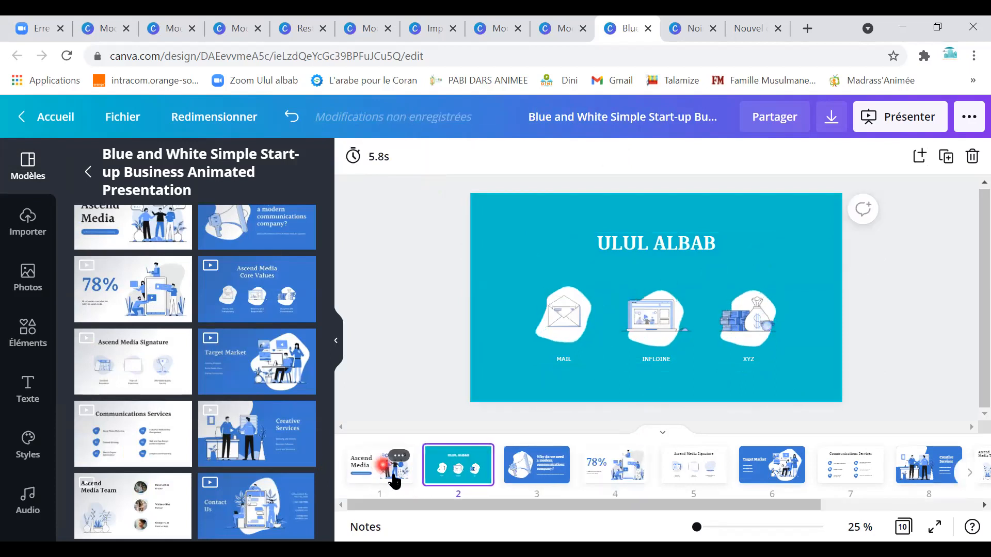
left_click(400, 472)
left_click(765, 314)
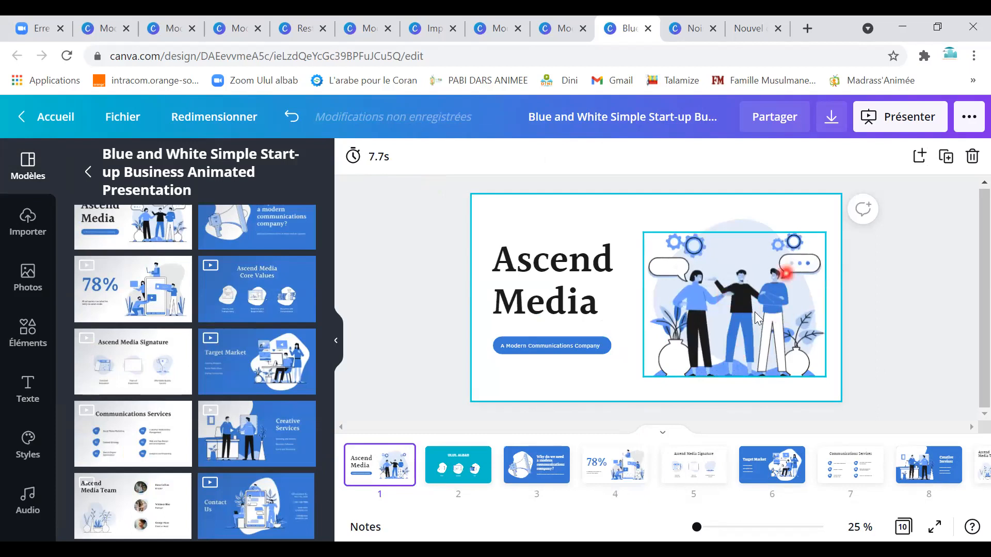
left_click(737, 302)
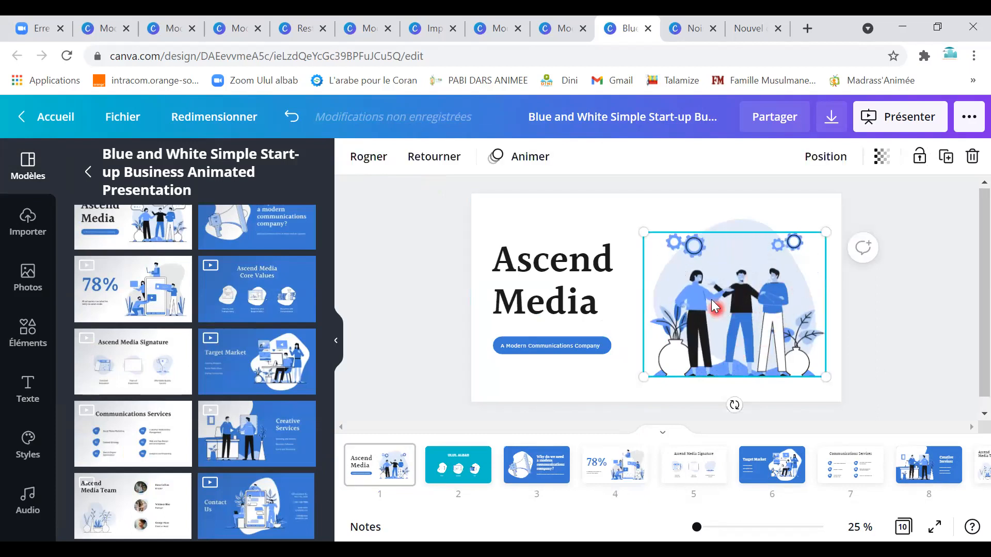
left_click(701, 292)
left_click(589, 347)
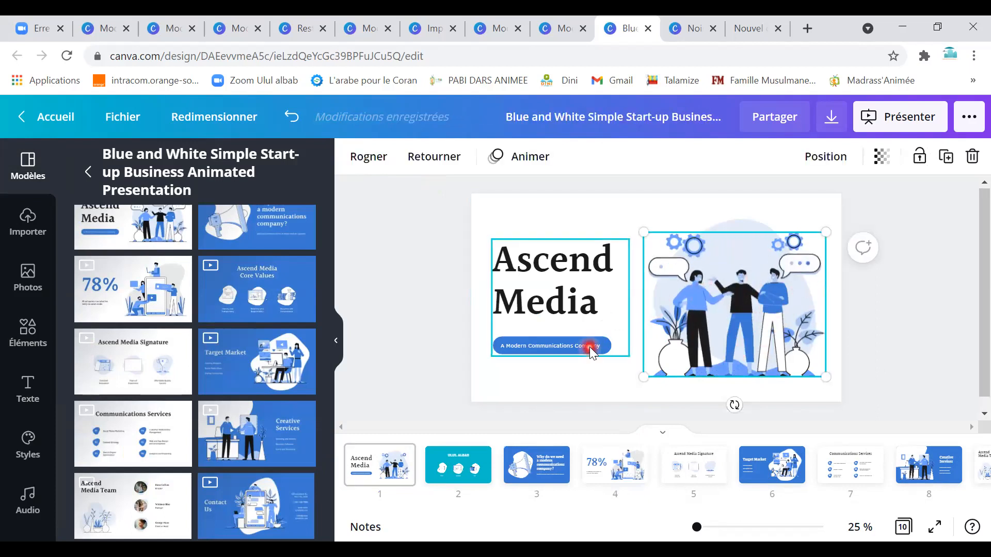
left_click(588, 346)
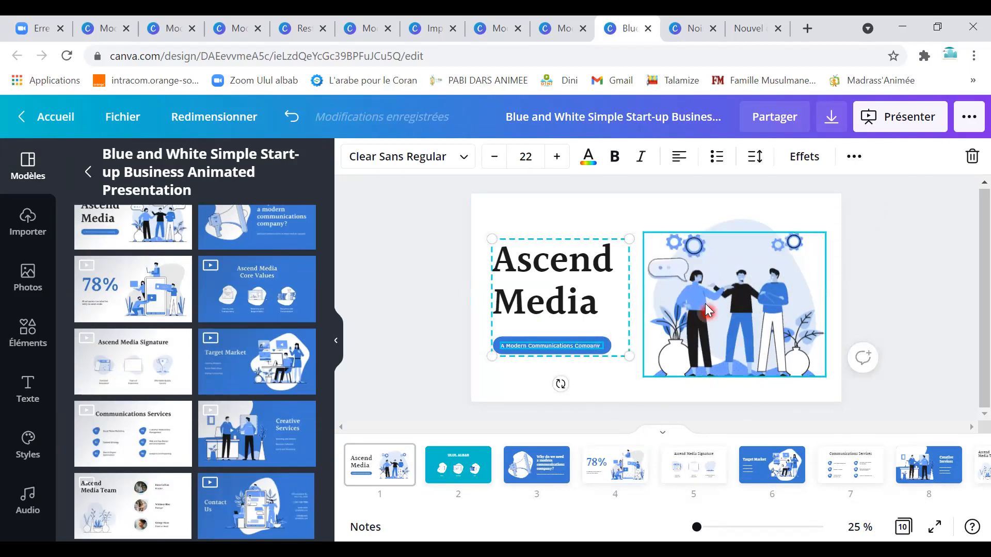
left_click(758, 298)
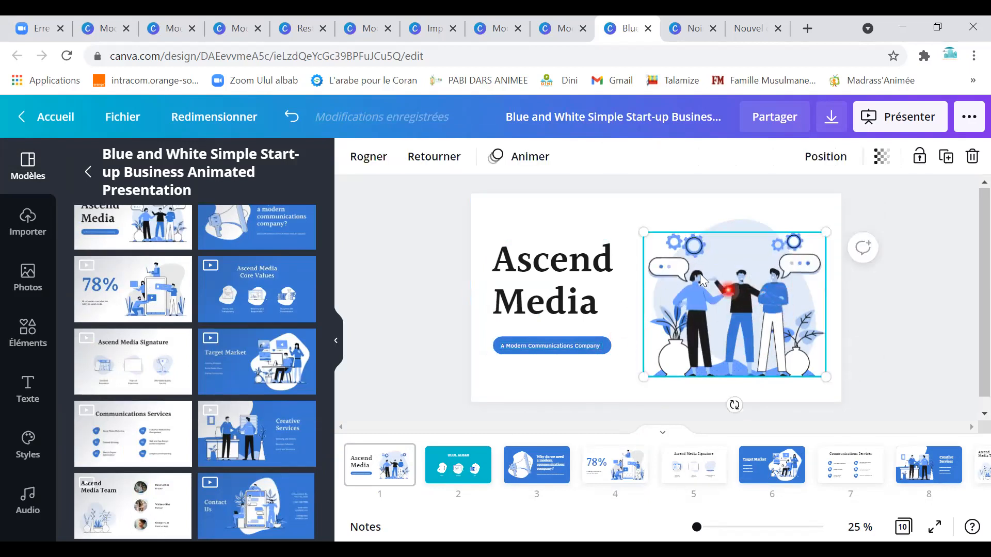
Give the title slide illustration's backdrop a pink/red colour.
left_click(730, 230)
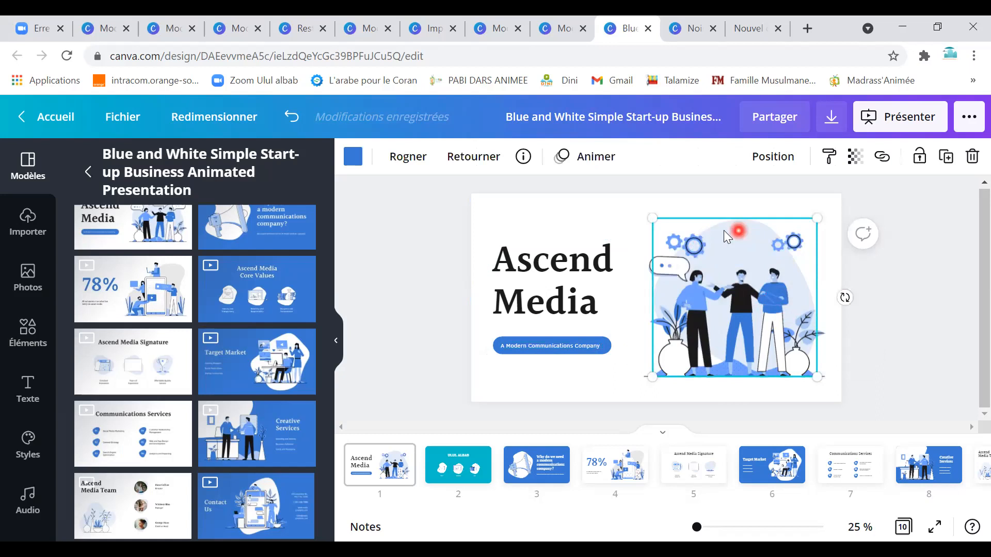
left_click(354, 158)
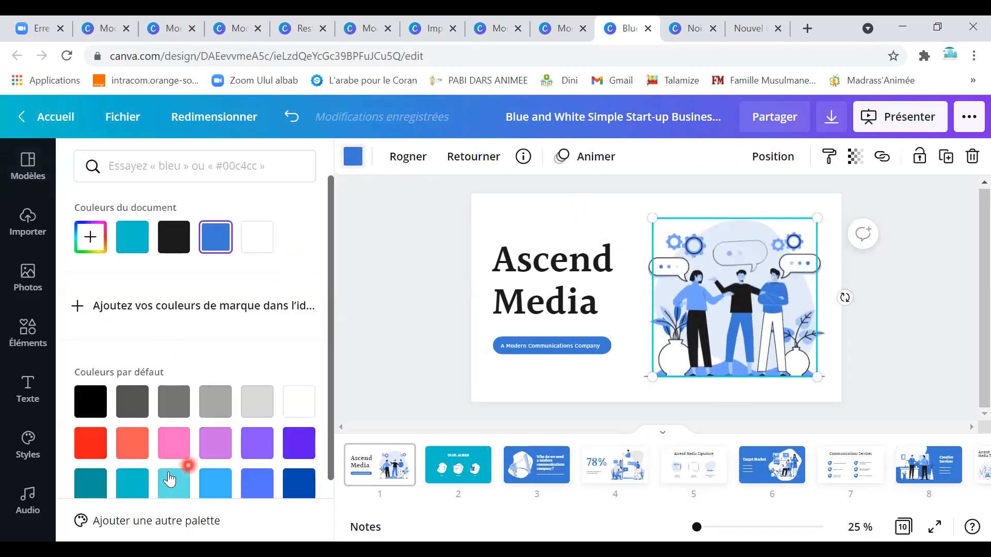
left_click(132, 485)
left_click(132, 444)
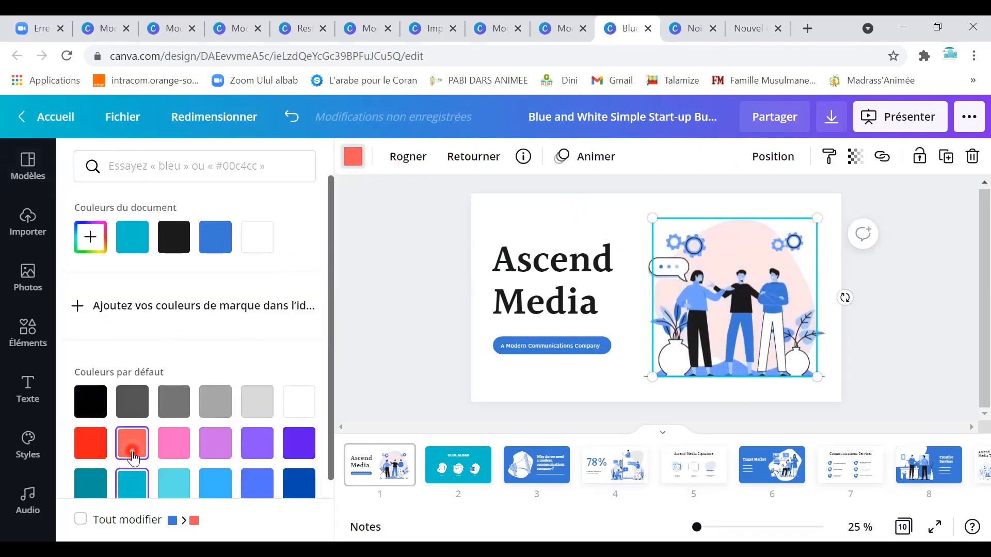
left_click(99, 453)
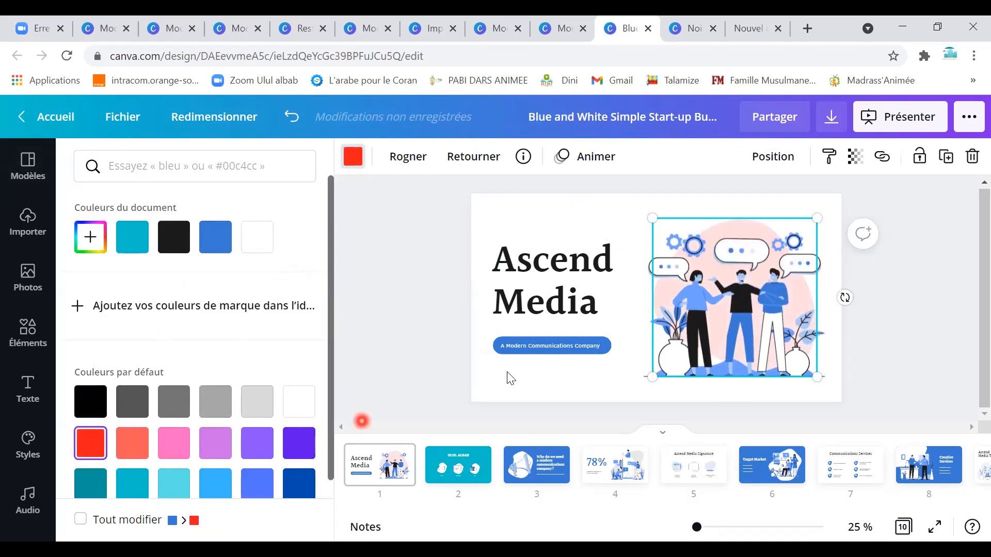
Colour the Ascend Media heading text light teal.
left_click(575, 302)
left_click(575, 302)
left_click(590, 148)
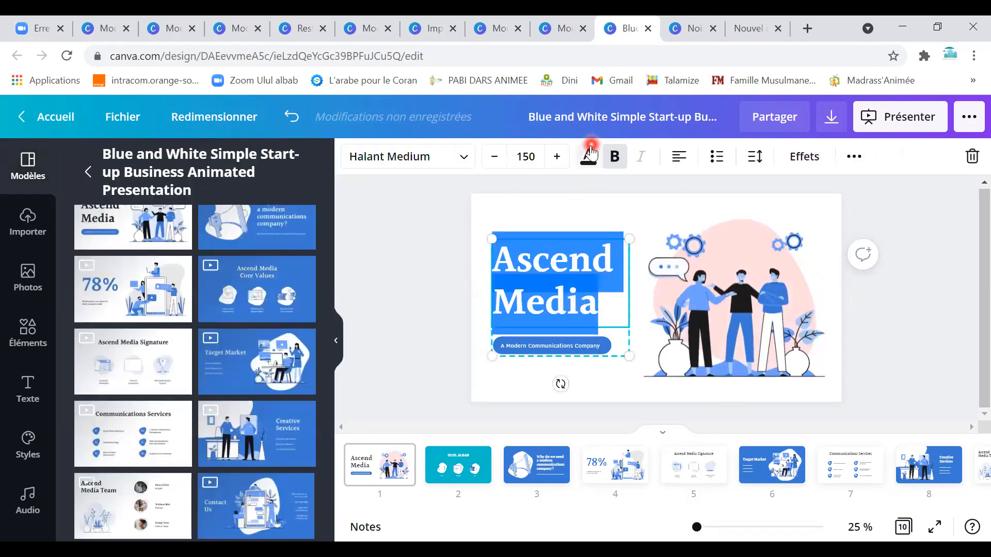
left_click(215, 237)
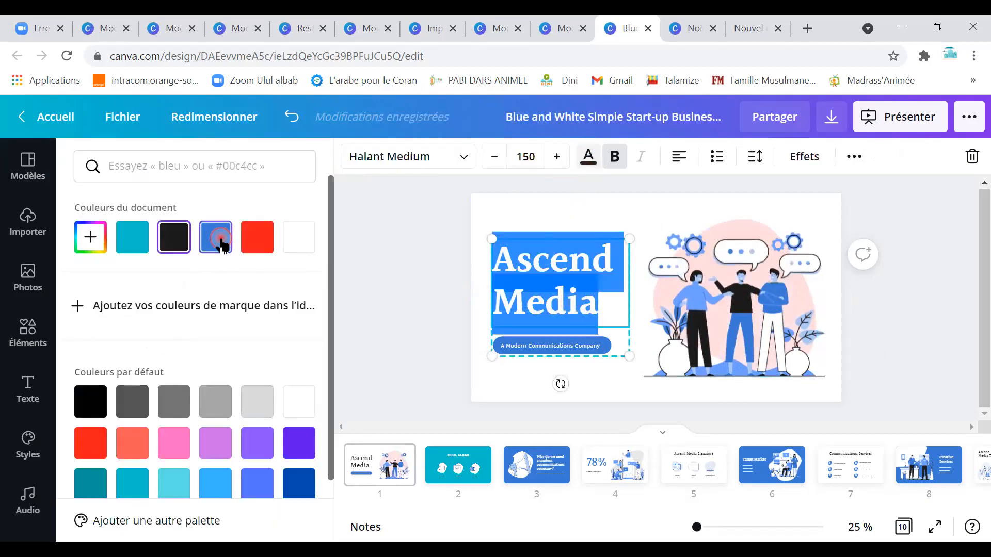
left_click(133, 237)
left_click(173, 483)
left_click(622, 381)
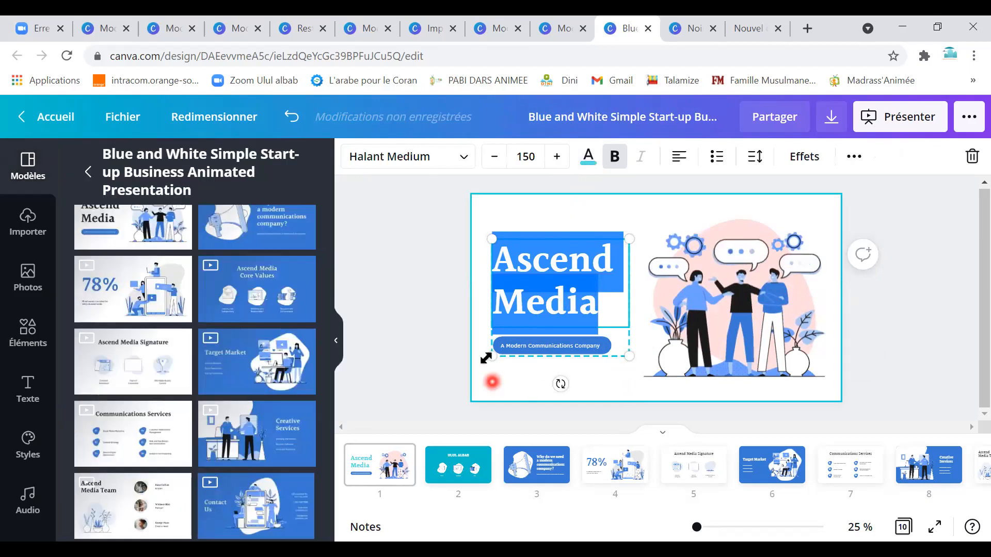
left_click(595, 394)
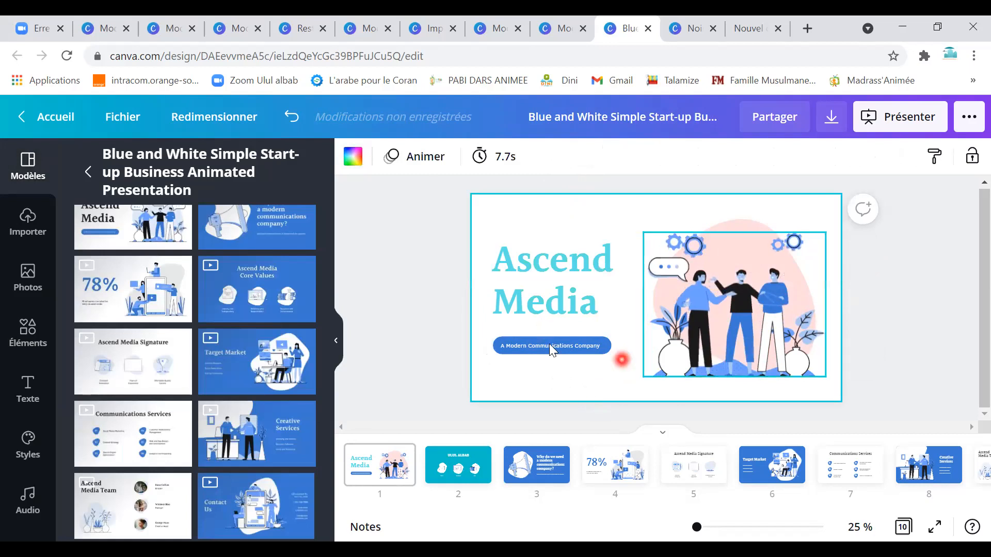
Make the tagline pill light cyan.
left_click(524, 353)
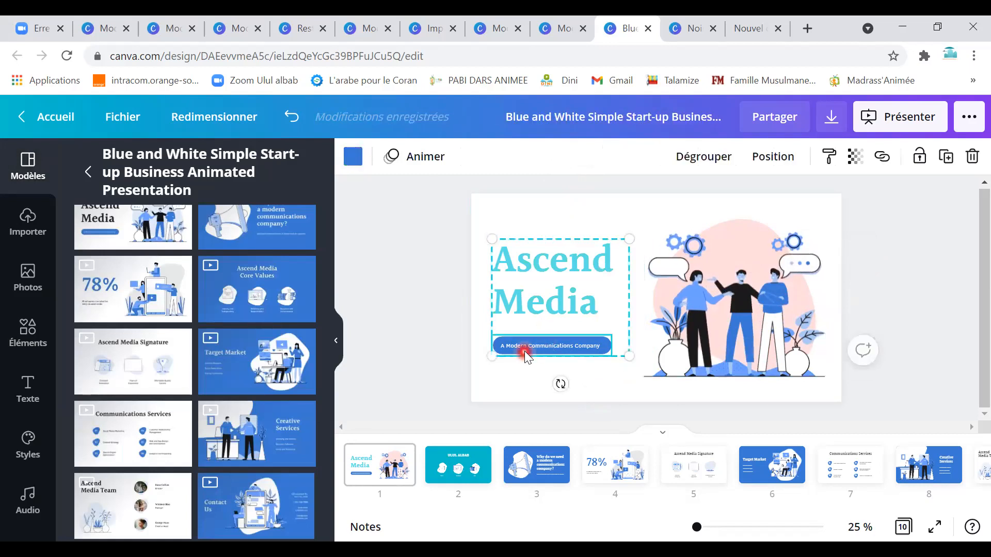
left_click(353, 157)
left_click(258, 238)
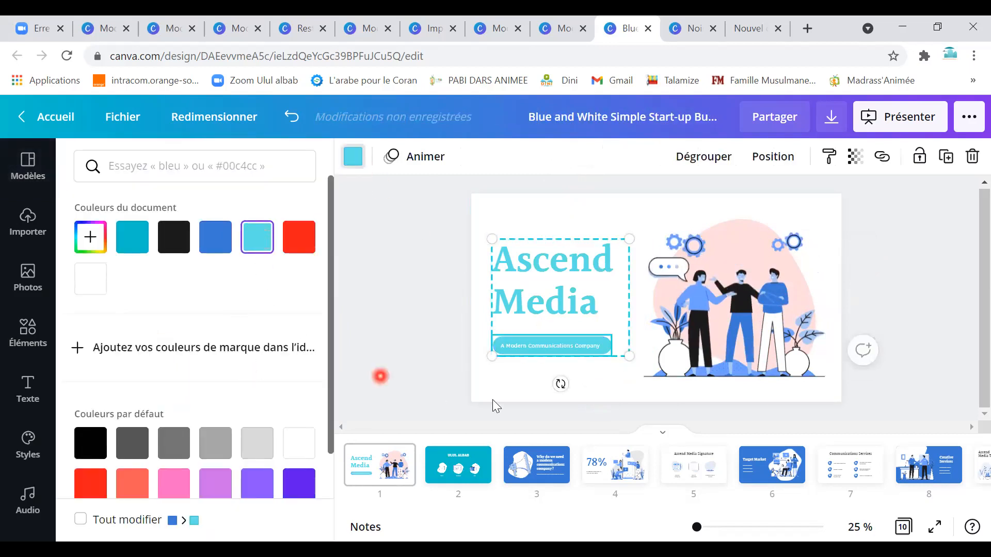
left_click(707, 394)
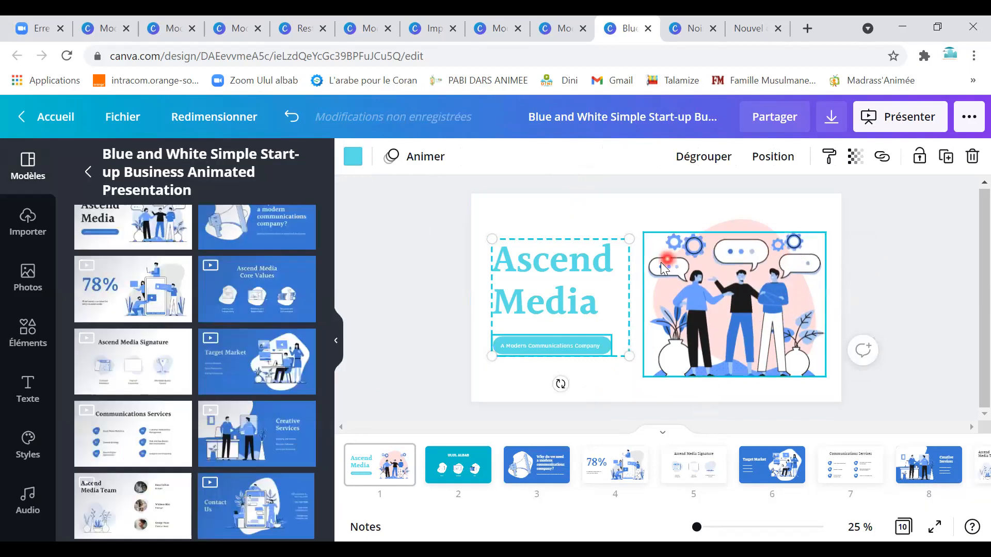
left_click(700, 251)
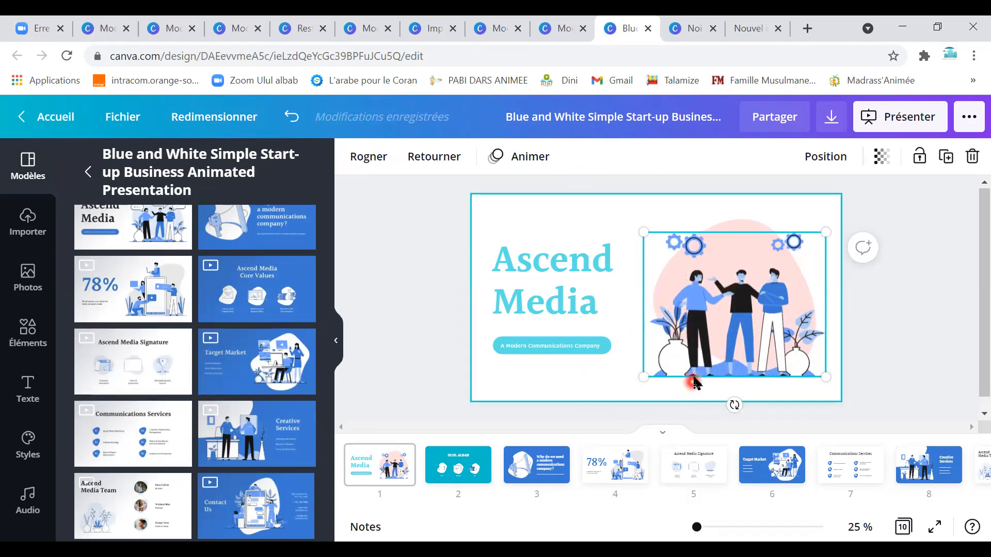
Reposition the people illustration on the Ascend Media title slide.
left_click_drag(692, 376, 701, 344)
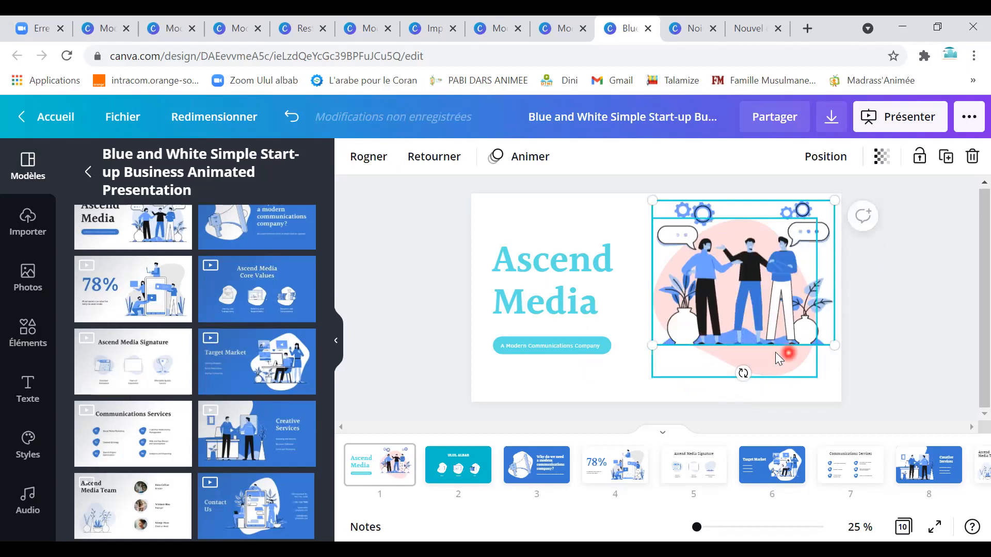
left_click(562, 473)
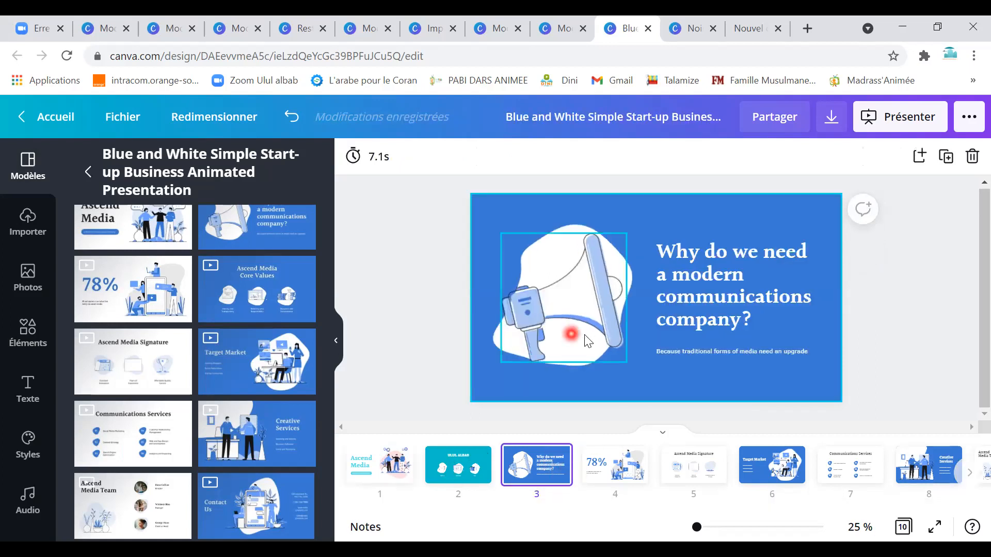
left_click(380, 464)
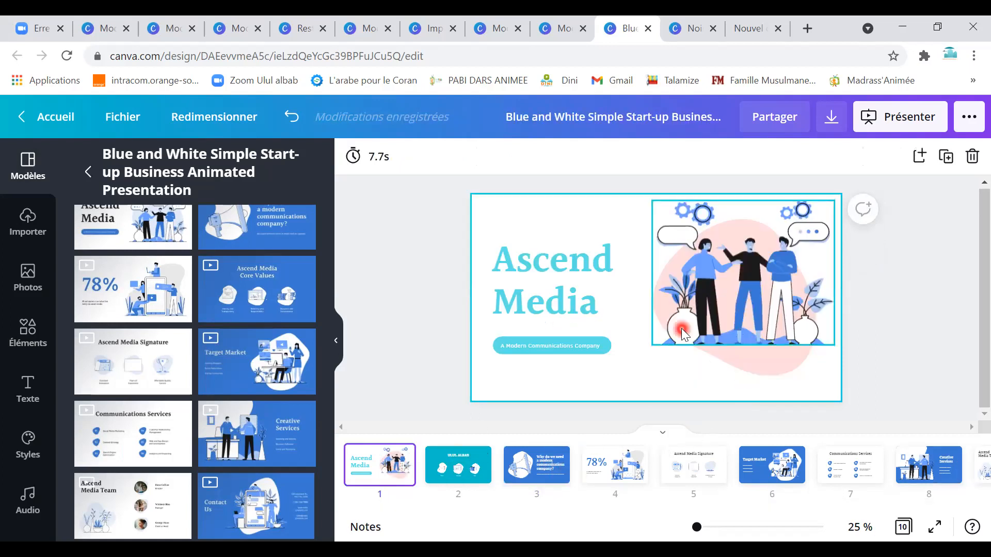
left_click(689, 275)
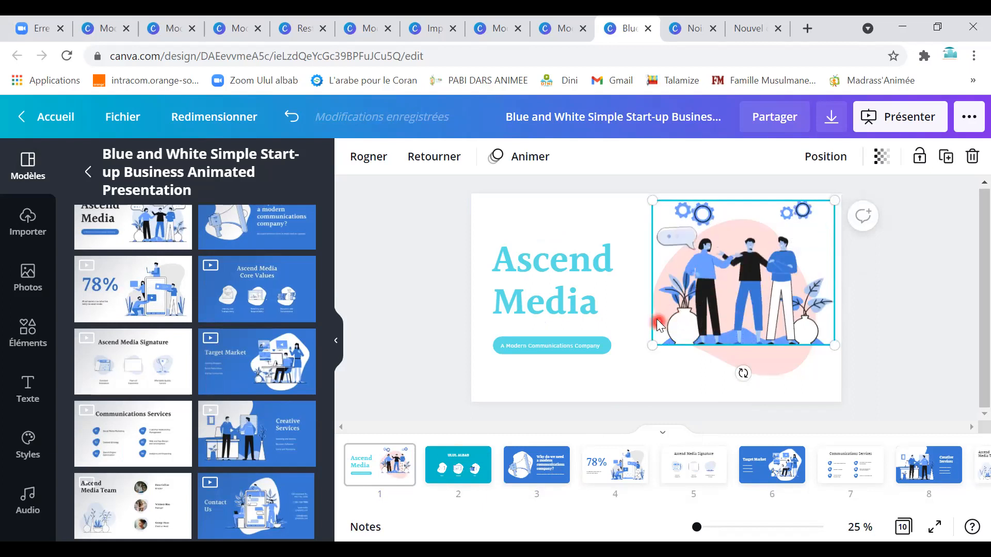
left_click_drag(657, 321, 627, 312)
Delete the pink blob behind the illustration, shift the illustration right and down, then open slide 3.
left_click(774, 358)
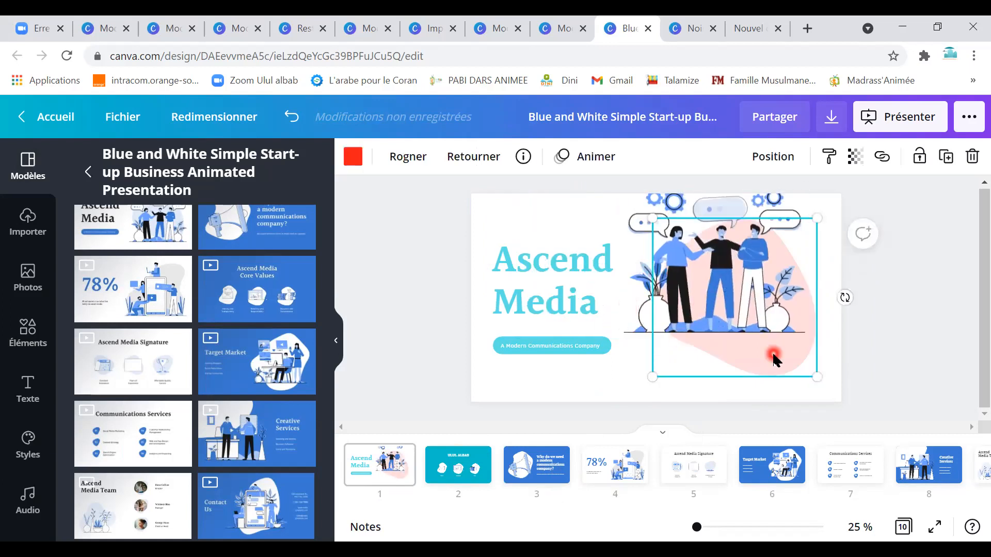
key("Delete")
left_click_drag(747, 320, 777, 346)
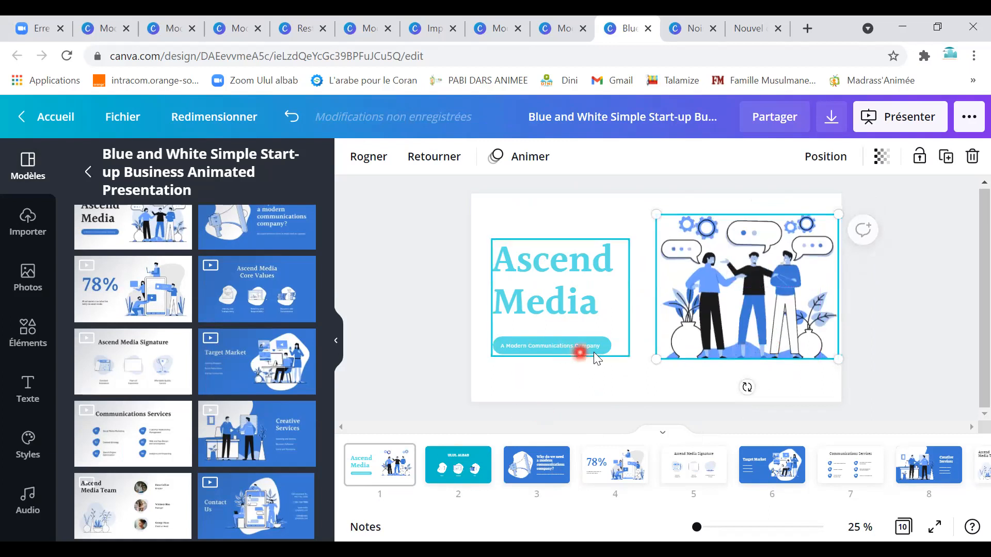
left_click(534, 477)
Set the megaphone slide's page background to pink and drag it to slide 10.
left_click(584, 283)
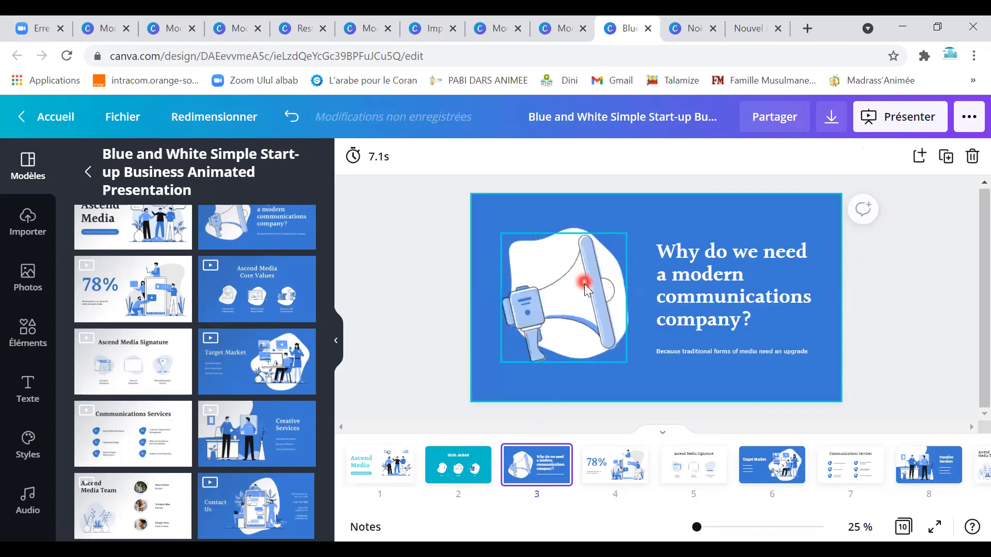
left_click(574, 212)
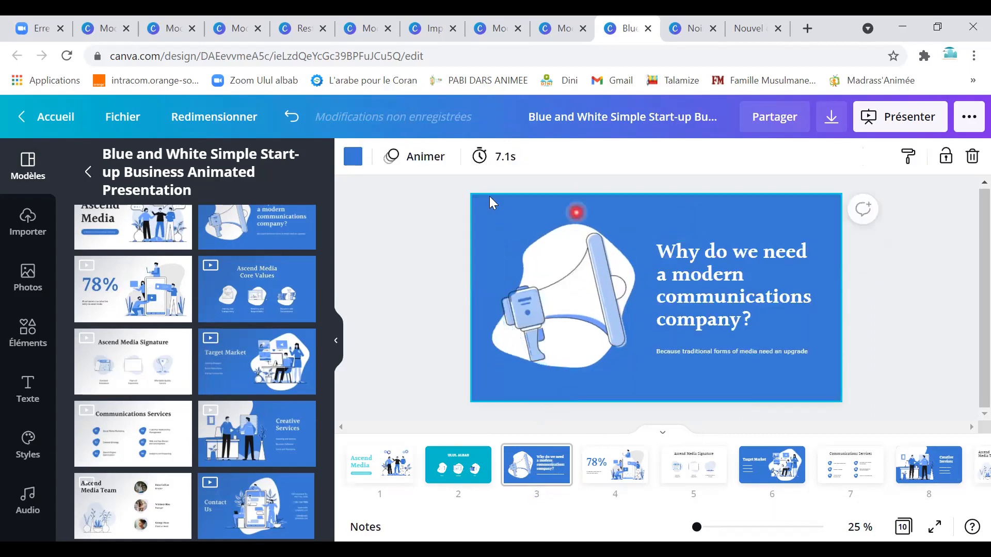
left_click(351, 158)
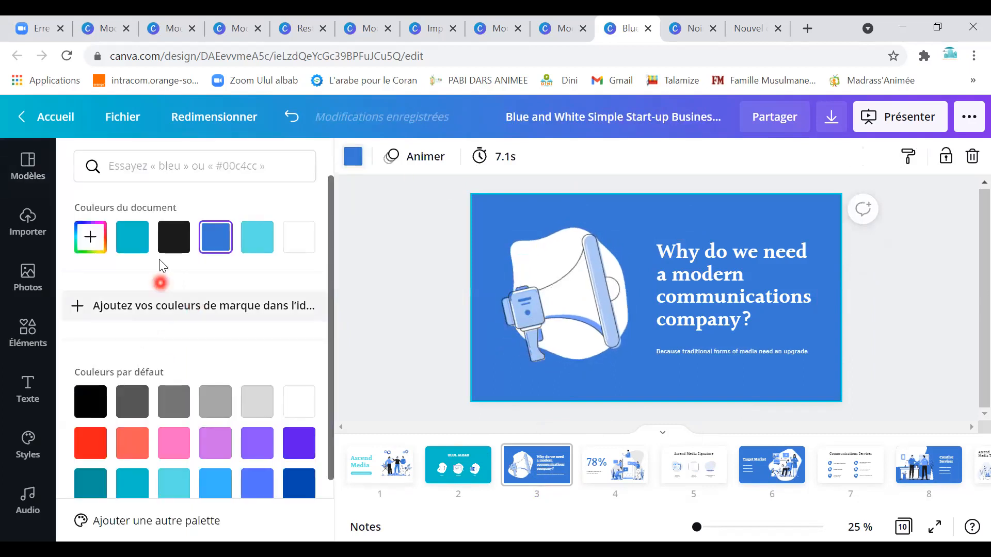
left_click(304, 248)
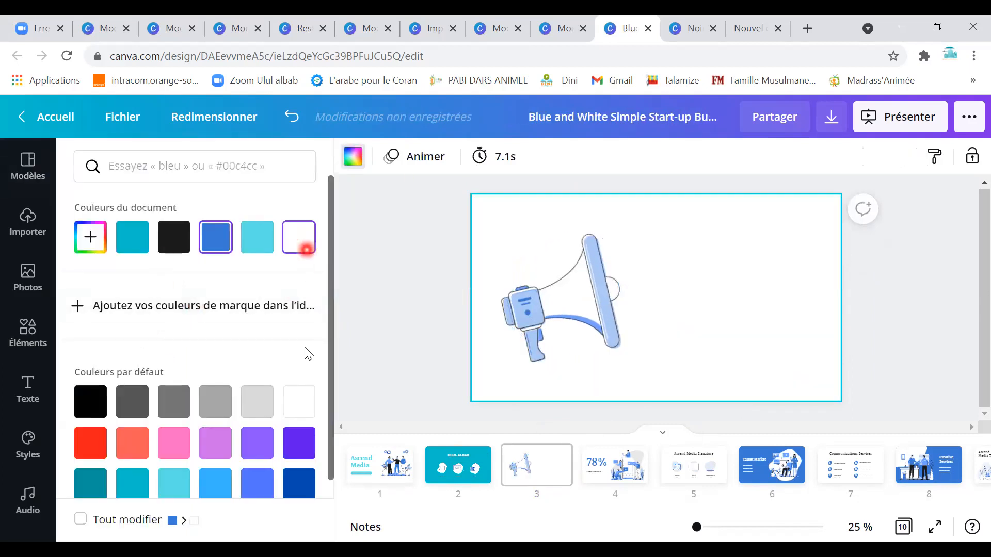
left_click(173, 443)
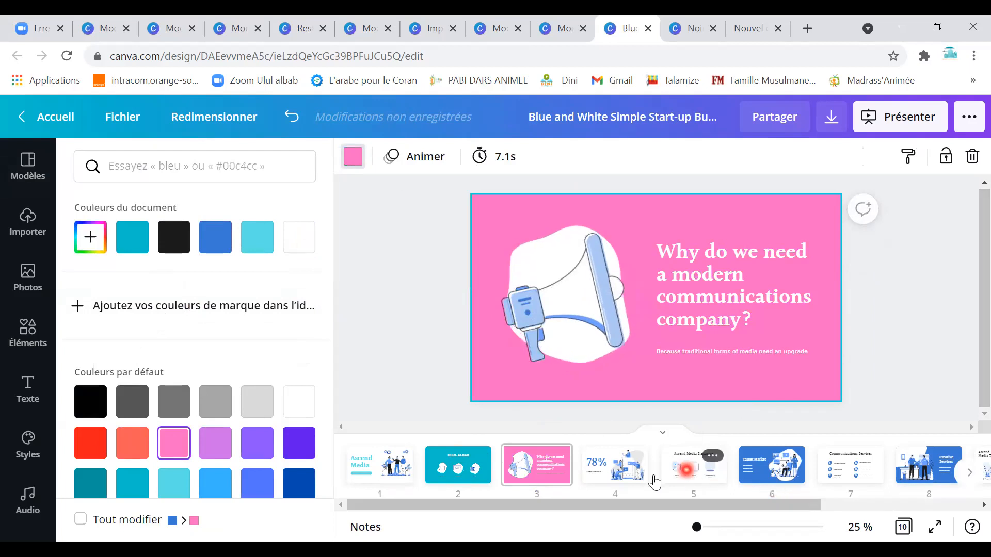
left_click_drag(548, 484, 899, 472)
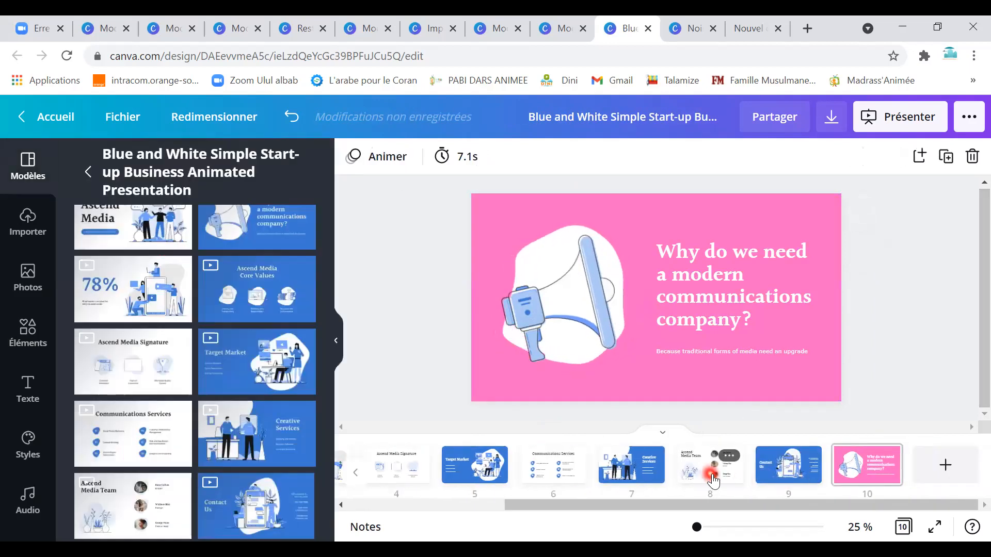
Delete the Ascend Media Team slide and duplicate the Creative Services slide.
left_click(703, 477)
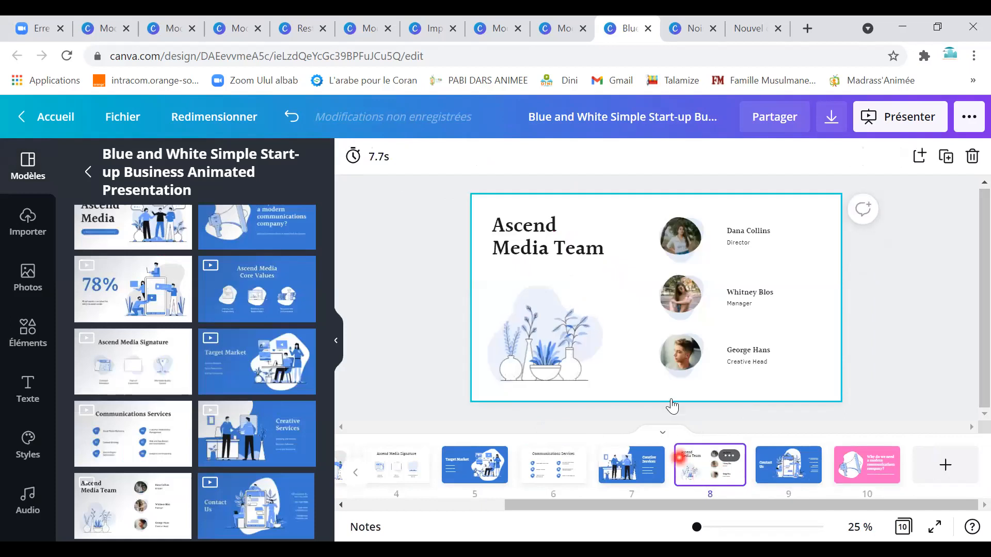
right_click(690, 462)
left_click(739, 405)
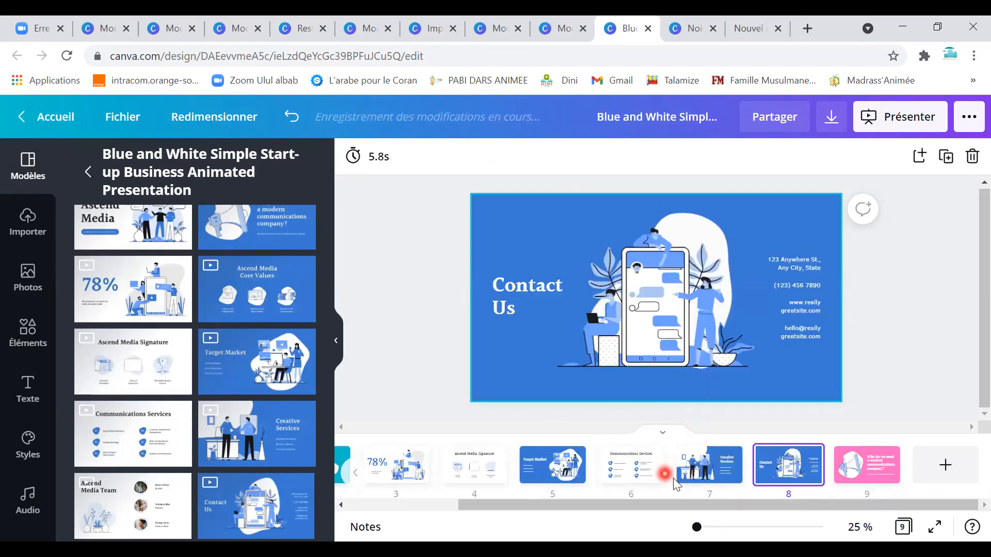
left_click(698, 478)
right_click(706, 462)
left_click(752, 379)
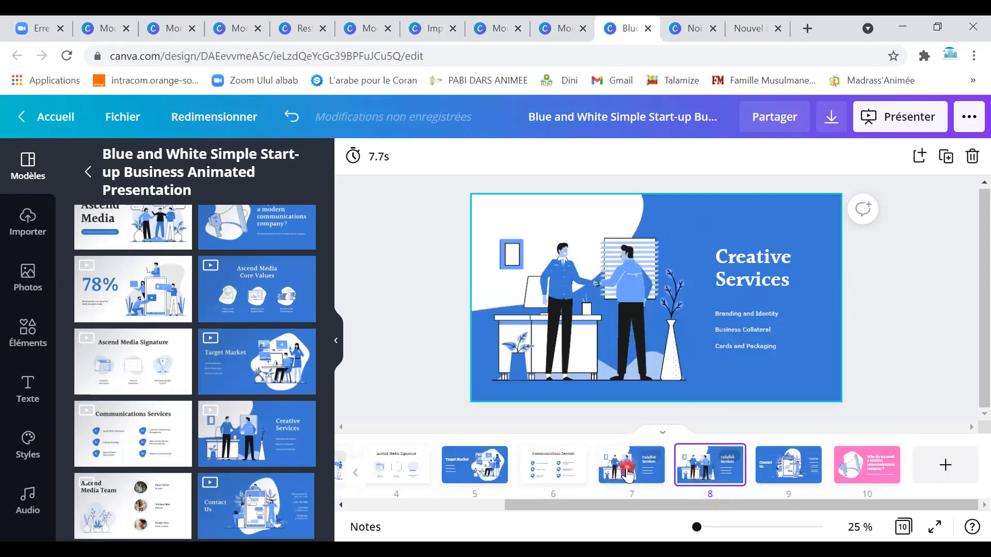
Make slide 7's Creative Services background pink.
left_click(707, 367)
left_click(353, 156)
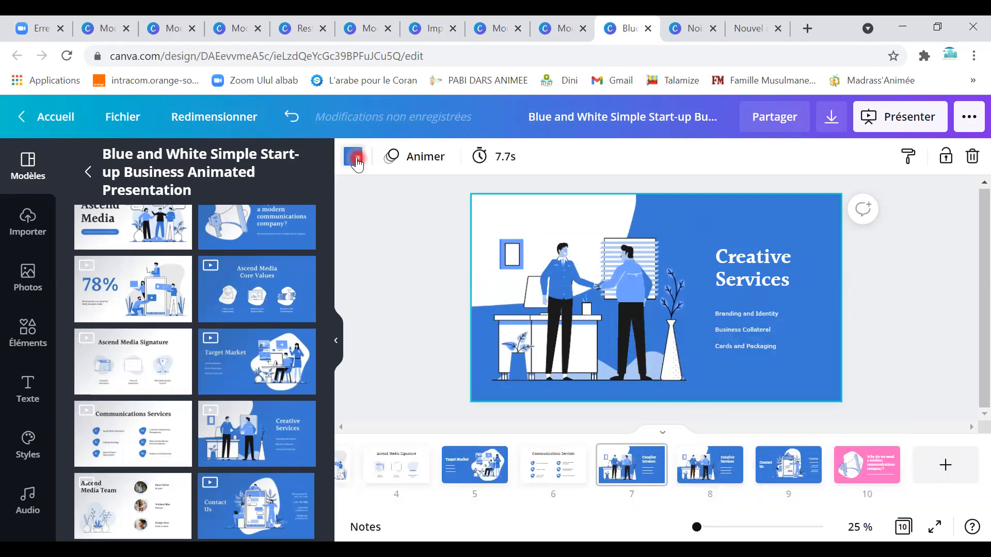
left_click(302, 238)
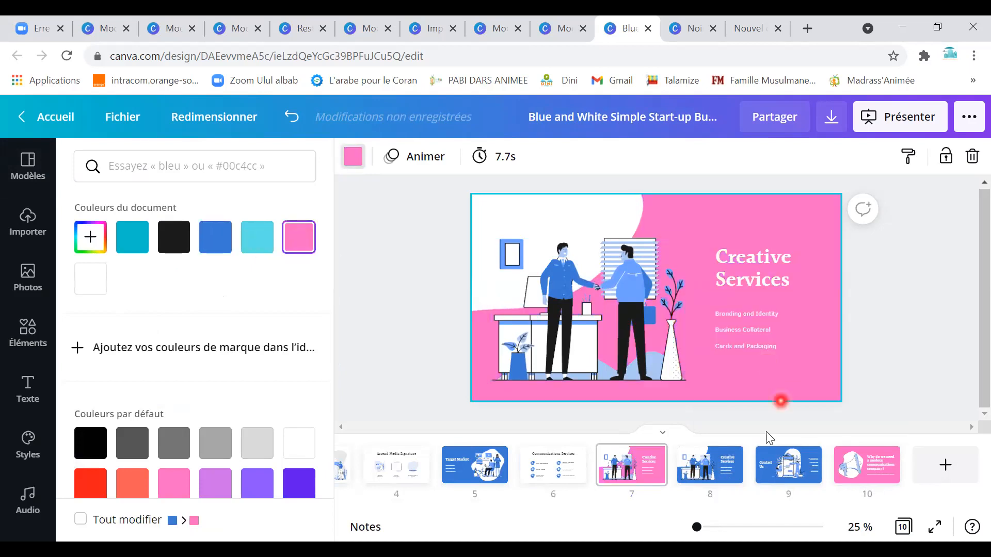
Make the duplicated Creative Services slide's background black.
left_click(733, 462)
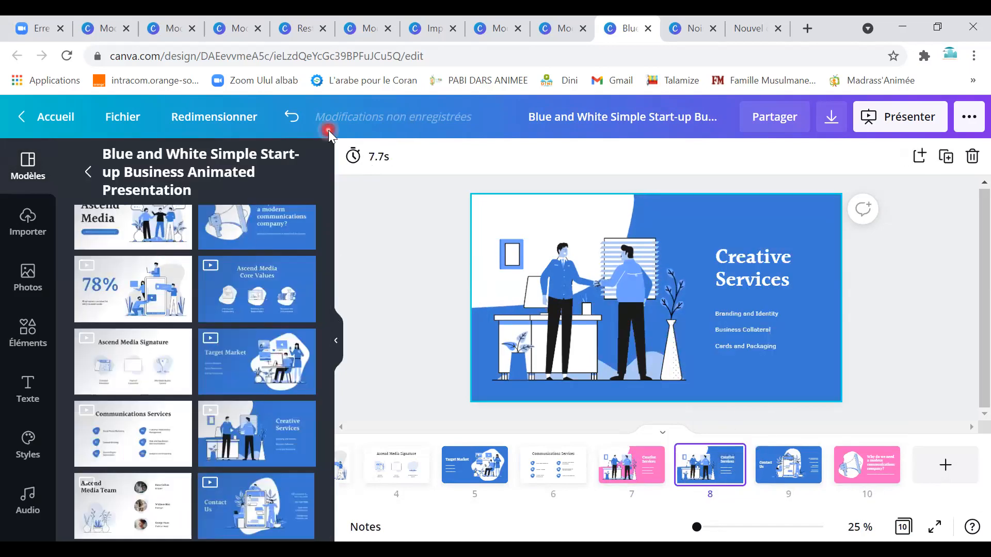
left_click(629, 255)
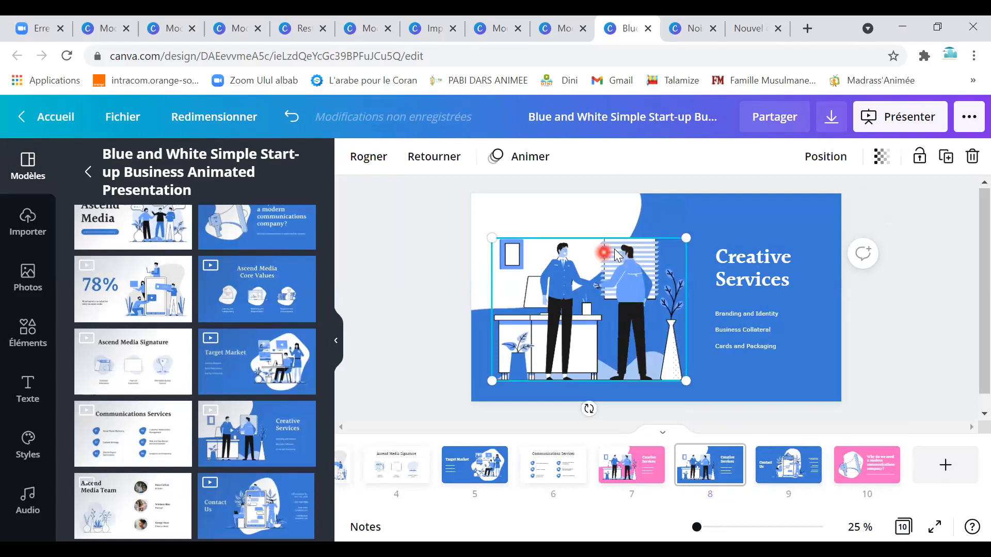
left_click(608, 215)
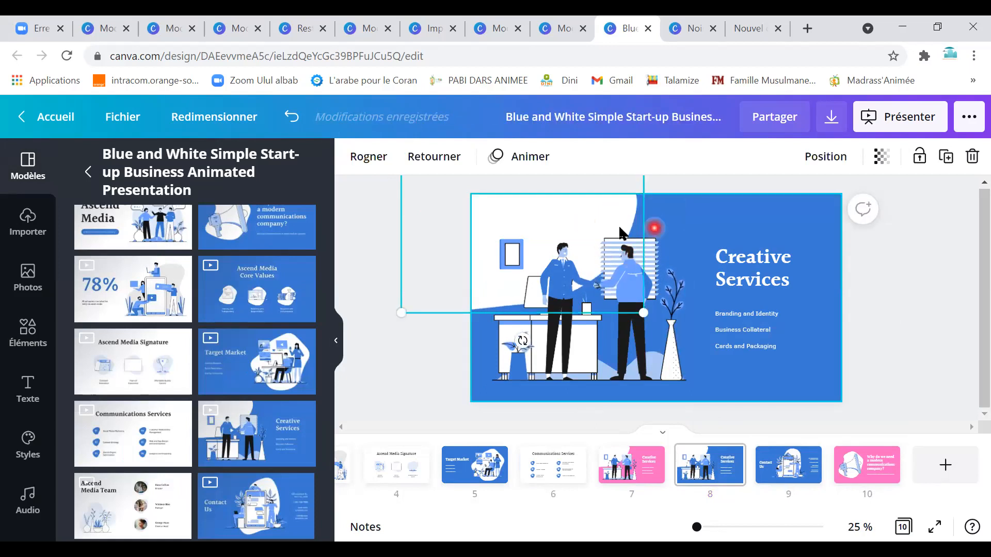
left_click(708, 225)
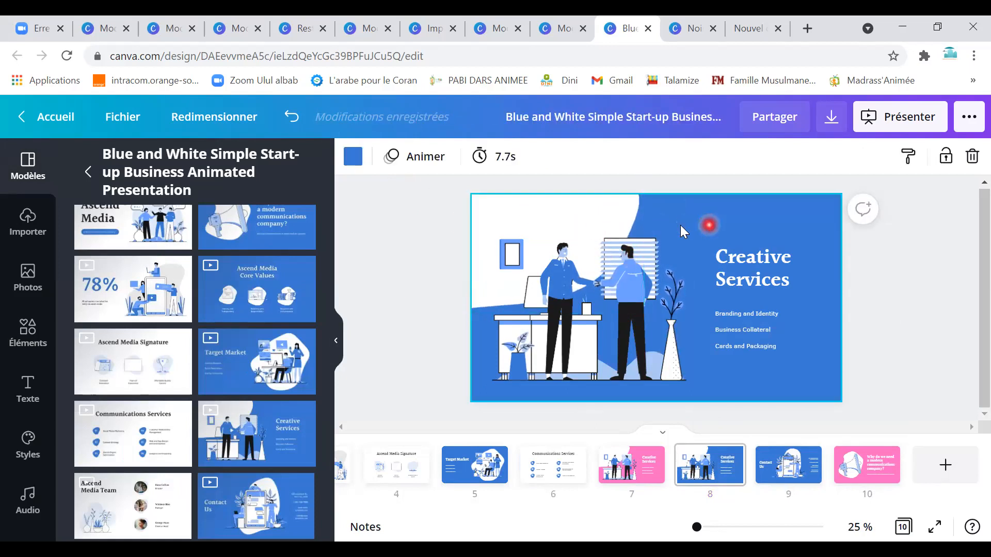
left_click(353, 156)
left_click(129, 441)
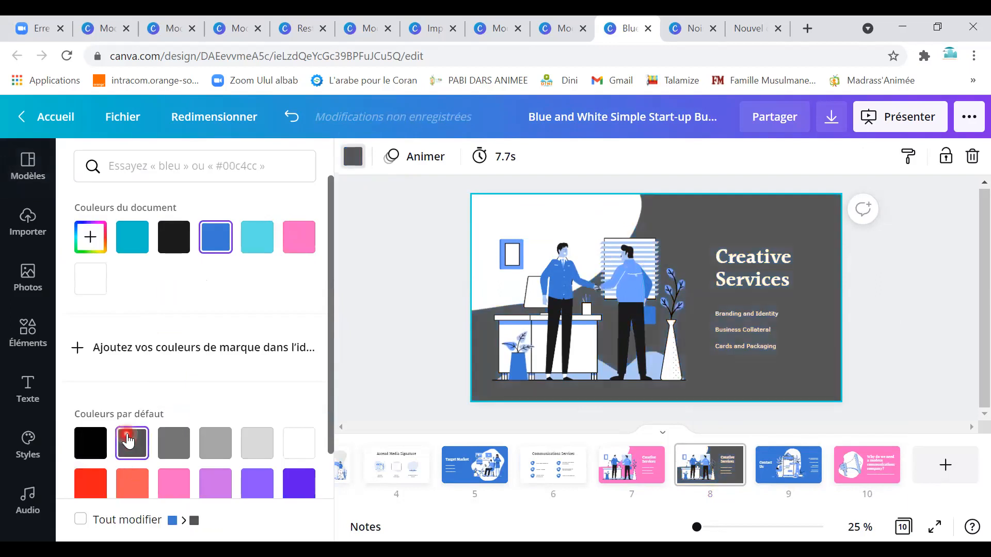
left_click(97, 447)
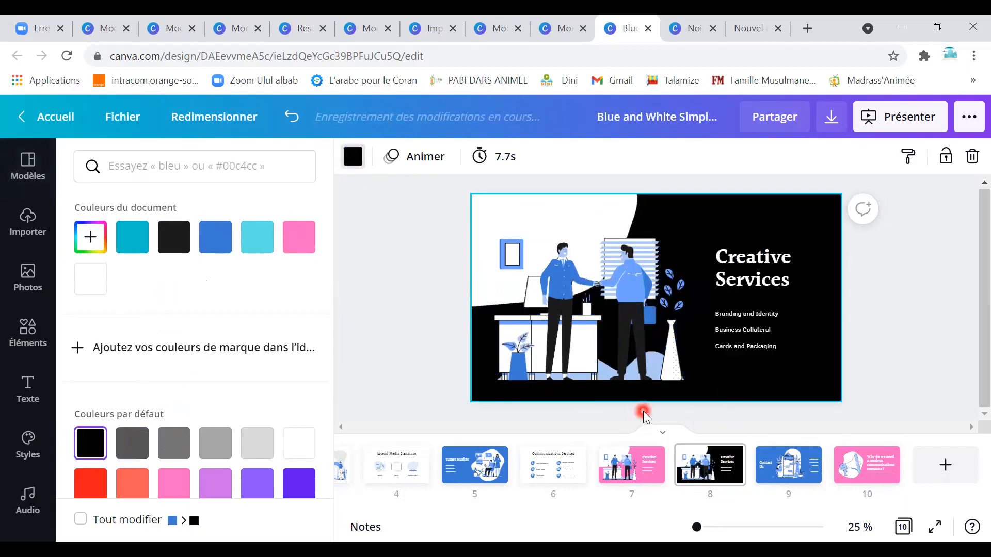
scroll(644, 411, "down", 1)
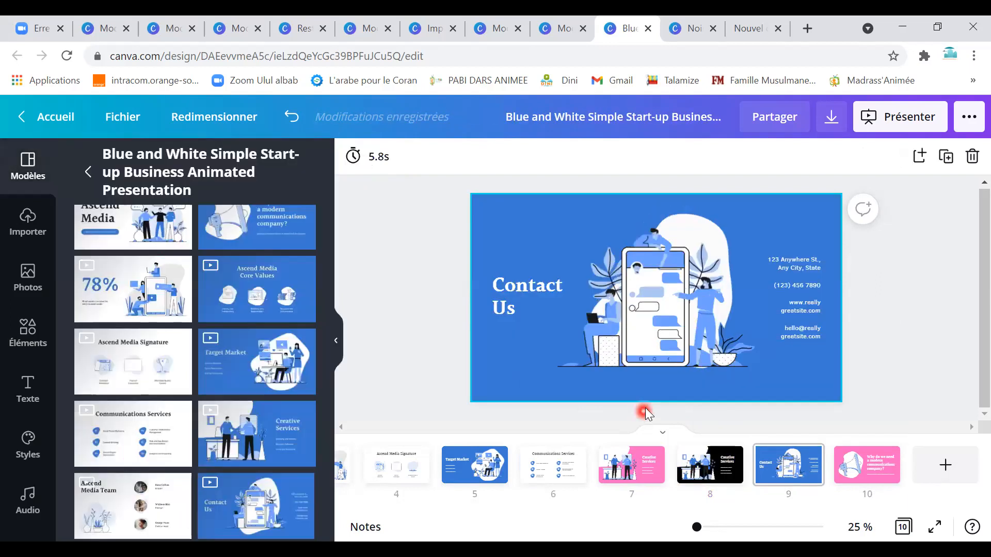
Run the deck full screen, advance to the last pink slide, then step back to Communications Services.
left_click(875, 125)
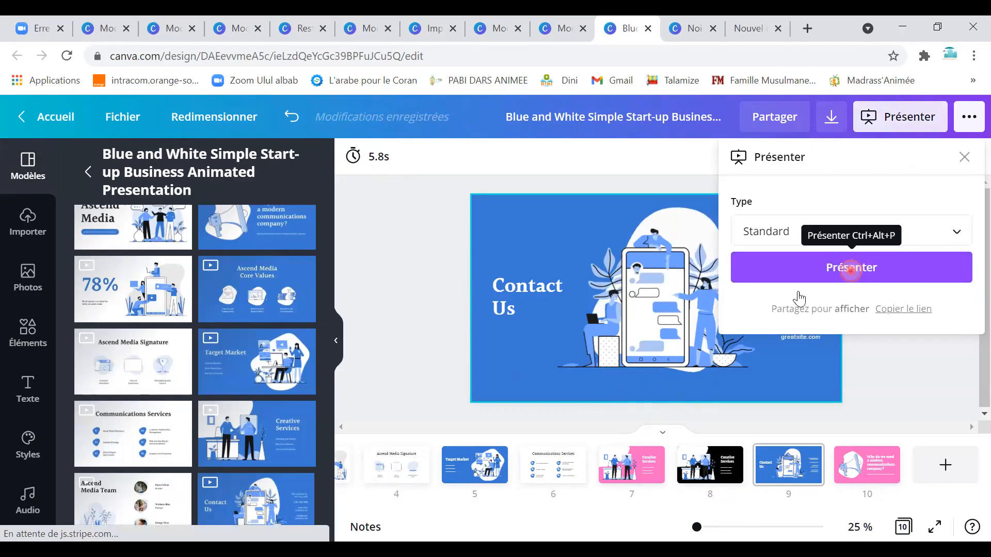
left_click(851, 271)
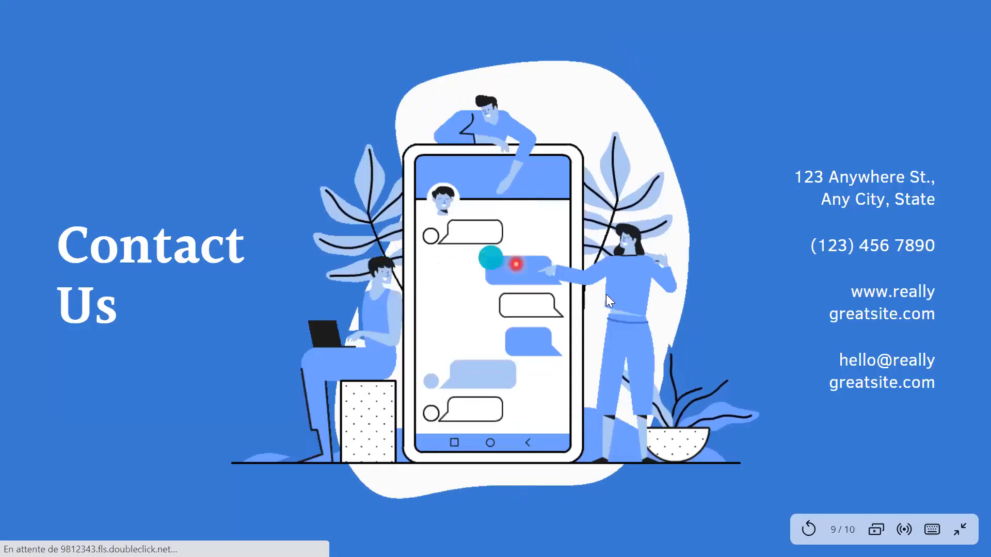
left_click(606, 294)
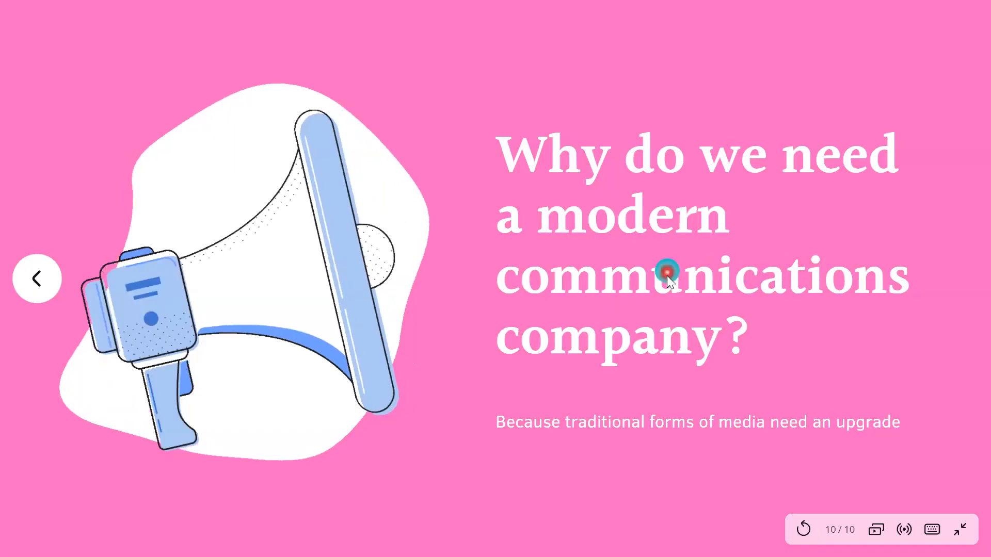
left_click(40, 280)
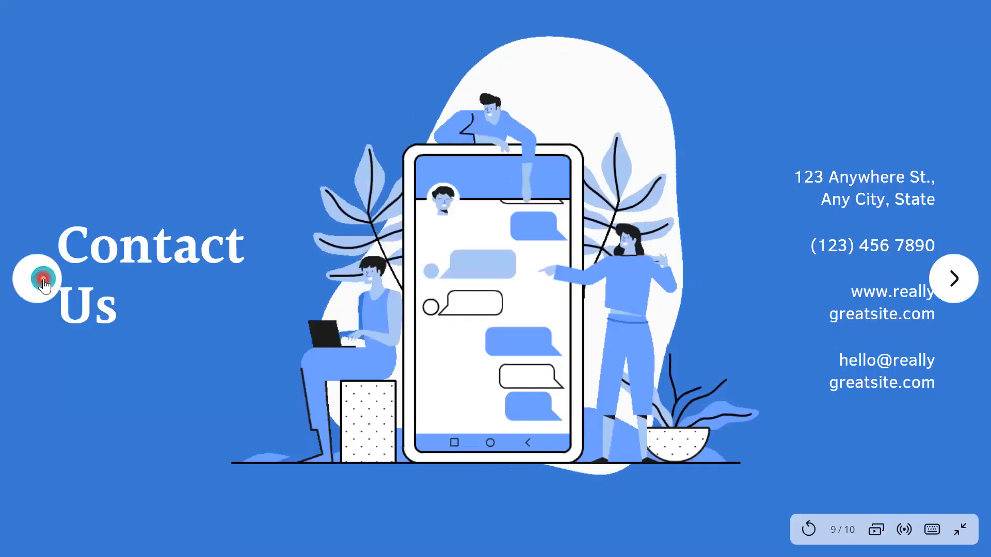
left_click(37, 283)
left_click(34, 285)
left_click(39, 285)
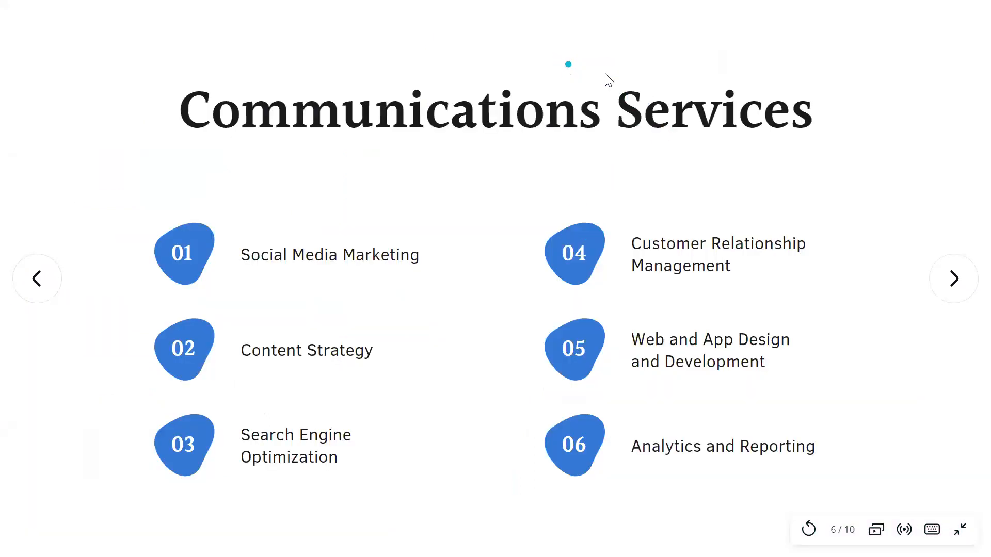
Exit the slideshow and view the download file types (PNG, JPG, PDF, SVG) with PDF standard selected.
key("Escape")
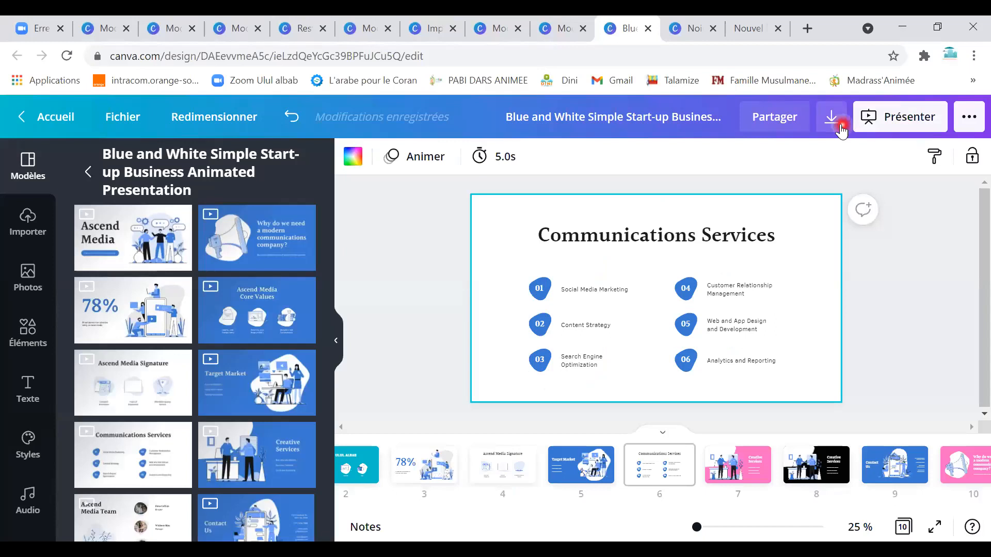
left_click(831, 117)
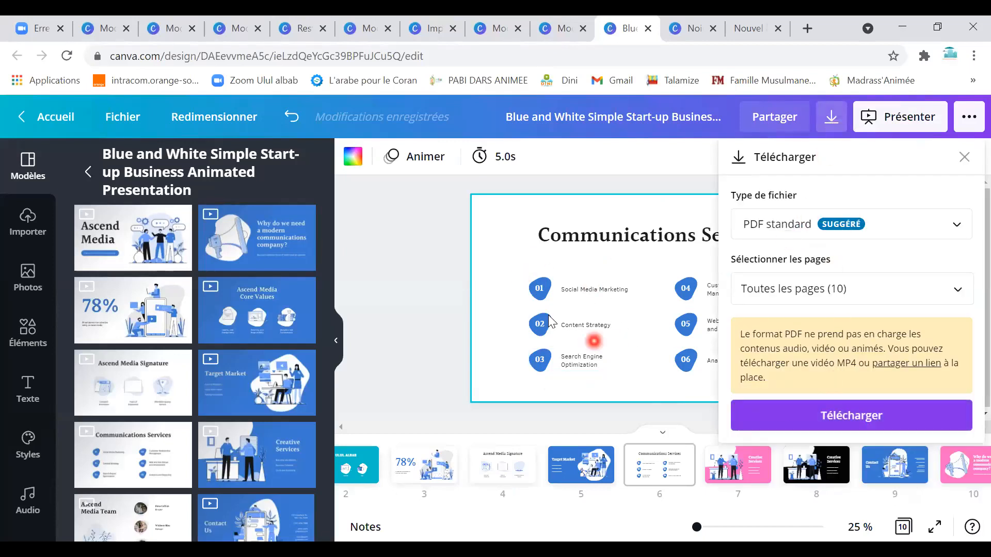
left_click(957, 226)
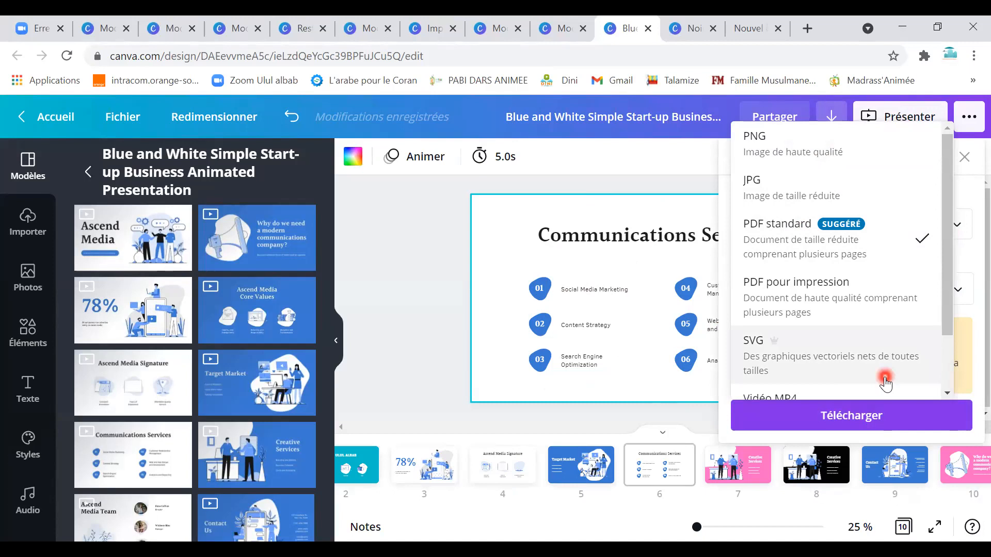
left_click(684, 85)
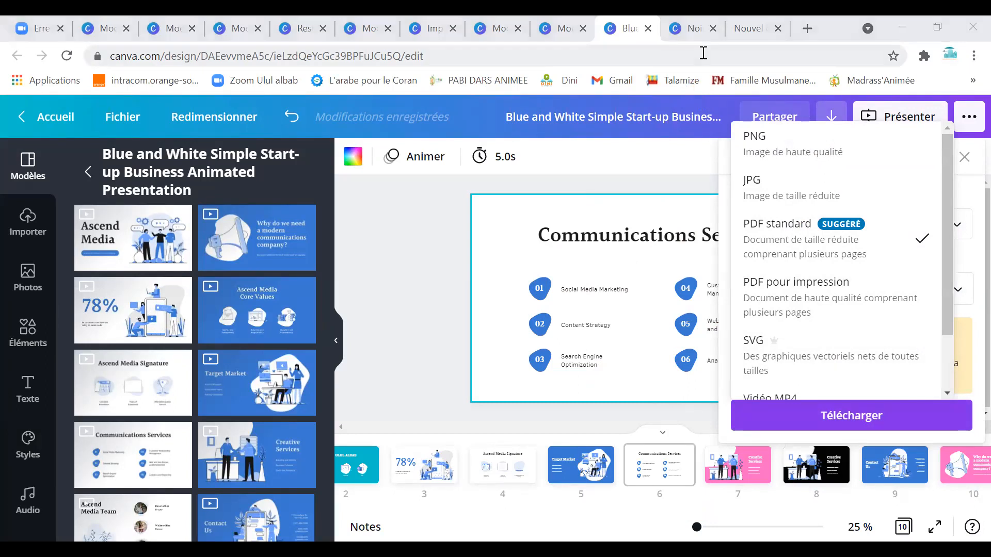